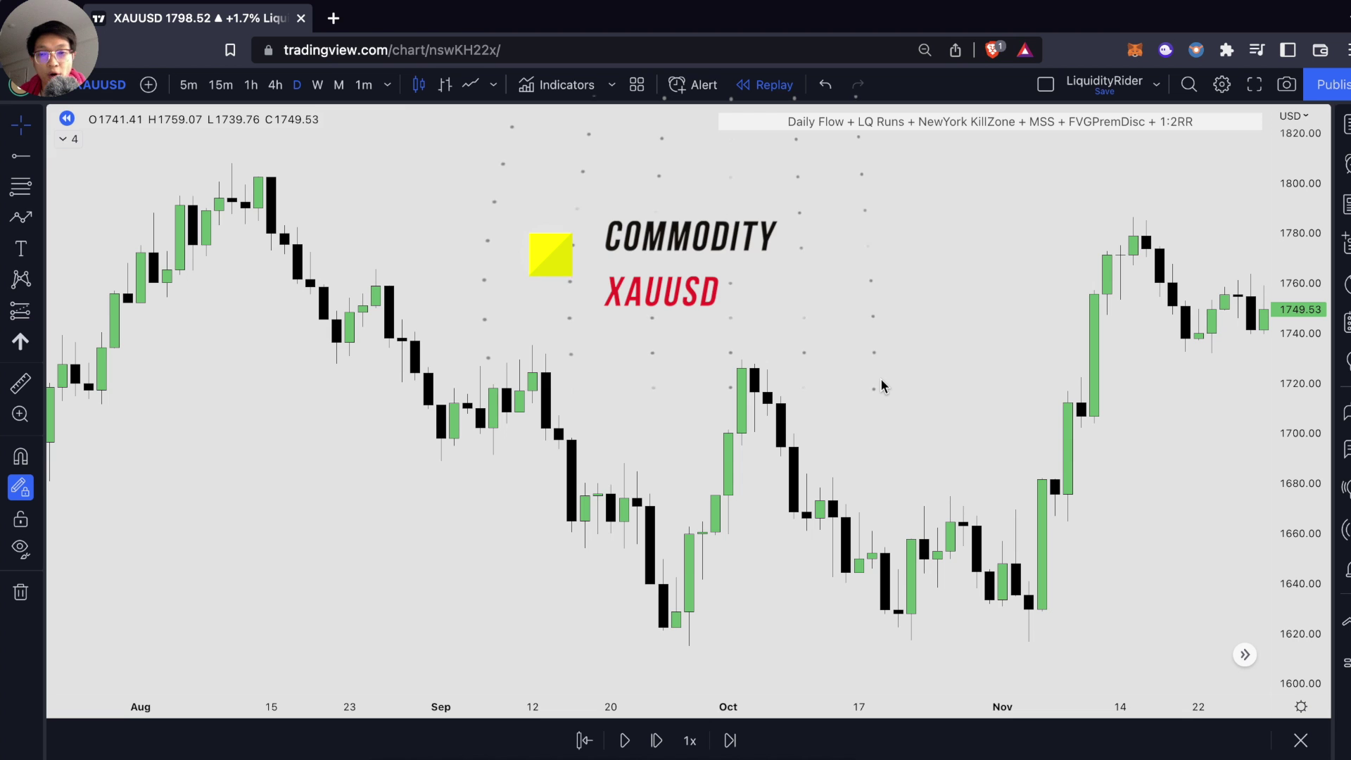
Step: Outline the mid-May to early-July range with a freehand stroke and trace the price swings down to late September
scroll(881, 385, down, 5)
scroll(880, 386, up, 2)
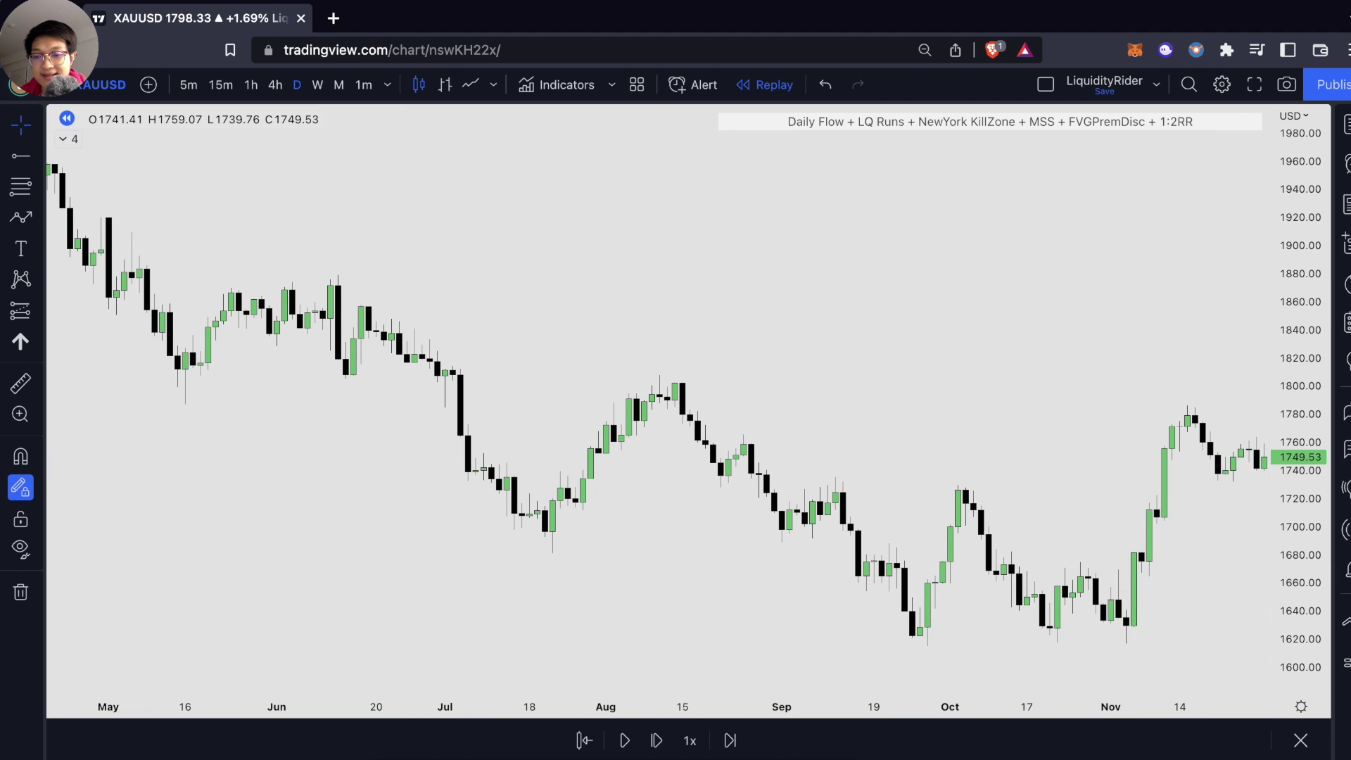
mouse_move(194, 380)
mouse_down()
mouse_move(454, 378)
mouse_move(459, 218)
mouse_move(169, 273)
mouse_move(175, 378)
mouse_up()
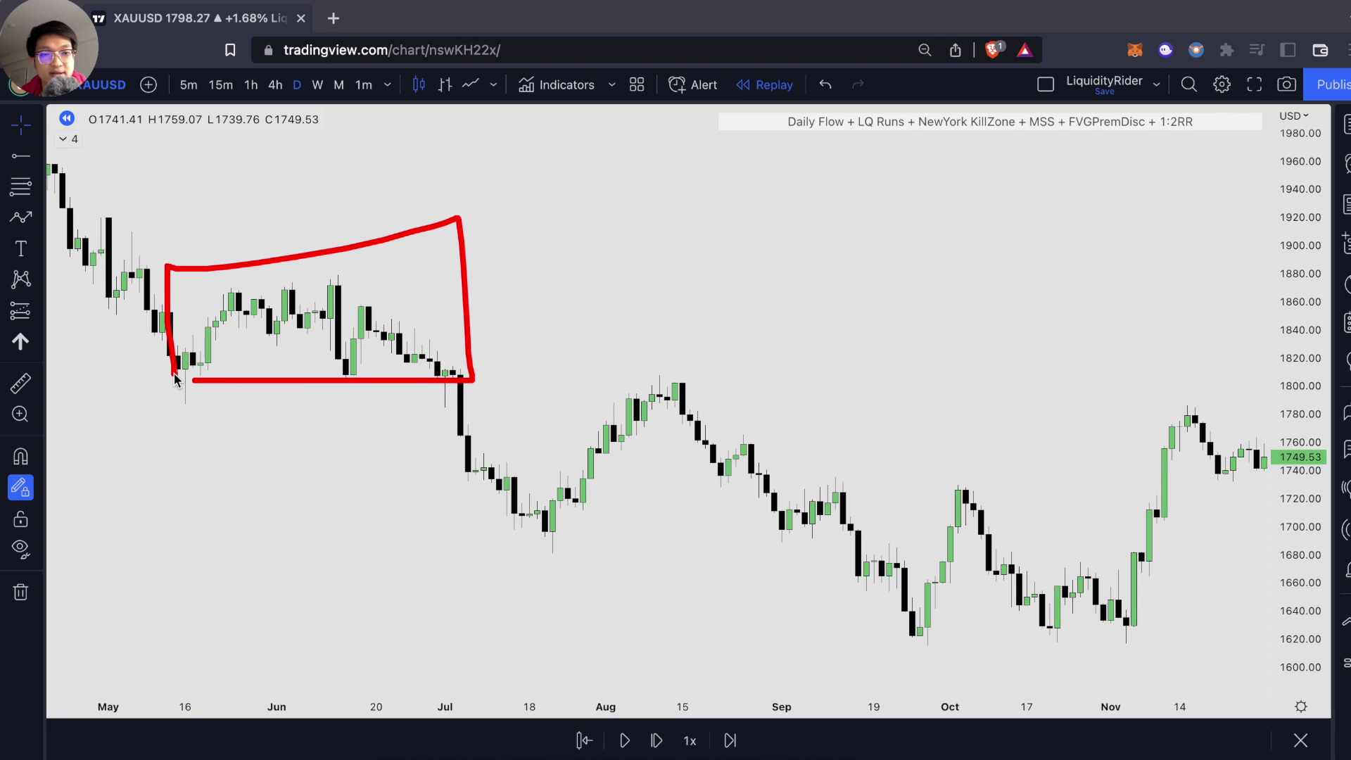
mouse_move(430, 316)
mouse_down()
mouse_move(567, 557)
mouse_move(680, 389)
mouse_move(890, 635)
mouse_up()
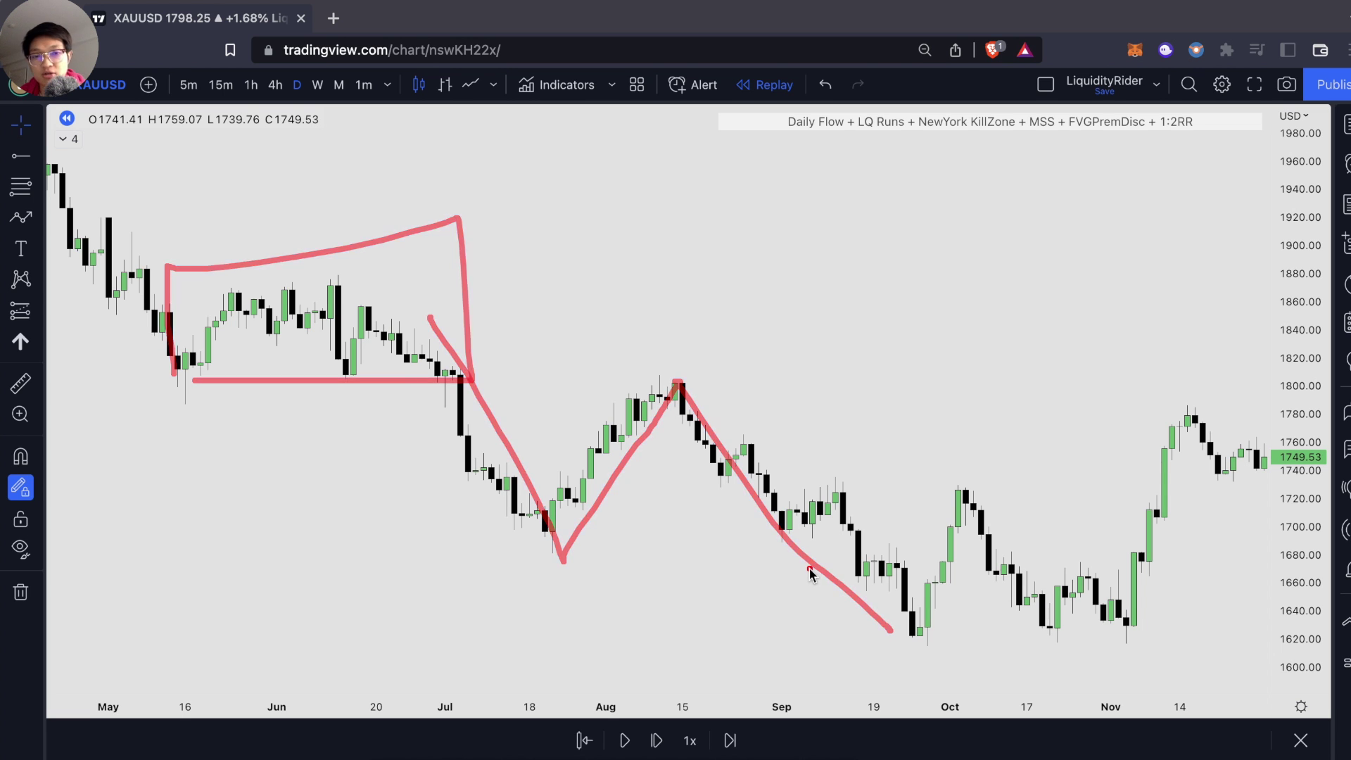
Step: Mark the early-July price gap with two freehand horizontal strokes, box the June candles above it, and sketch an arrow down to October
drag(452, 381, 722, 381)
drag(441, 423, 790, 422)
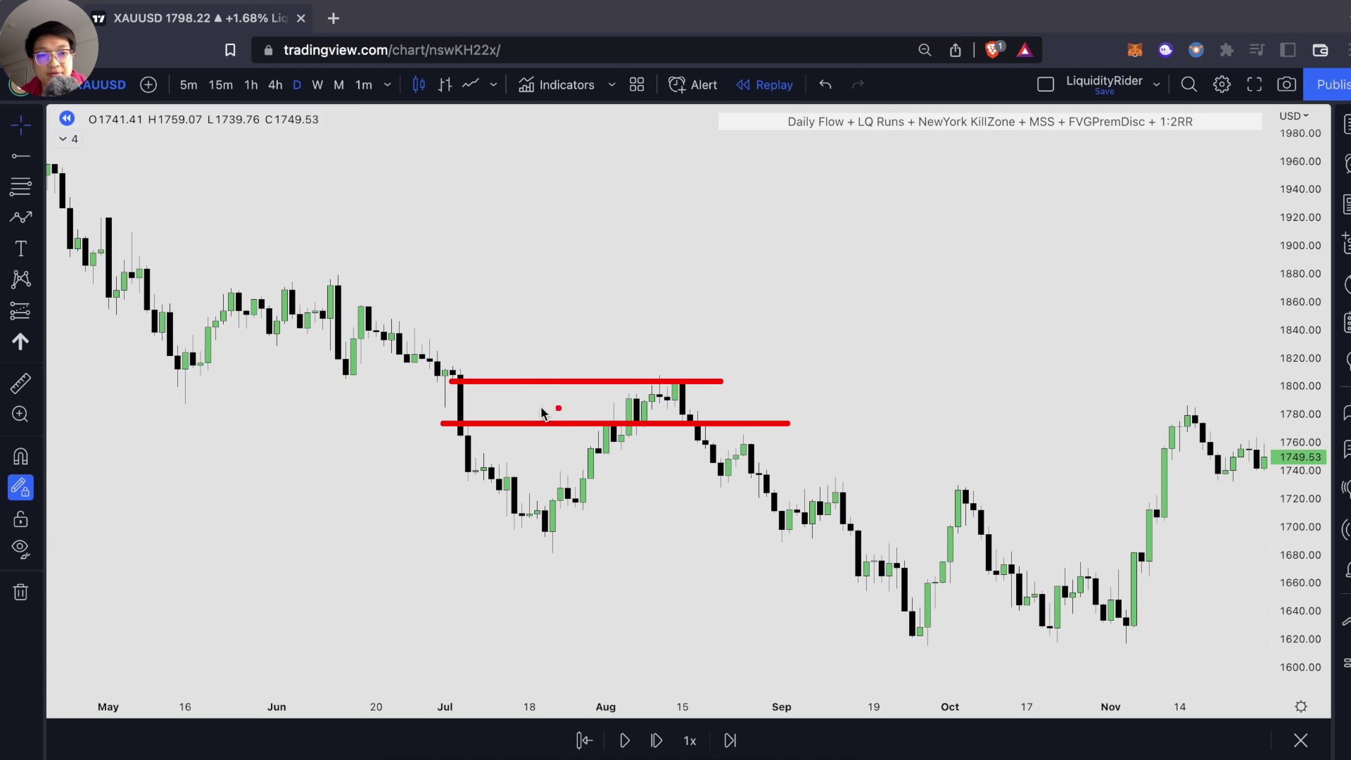
mouse_move(451, 384)
mouse_down()
mouse_move(325, 383)
mouse_move(332, 292)
mouse_move(484, 337)
mouse_move(443, 387)
mouse_up()
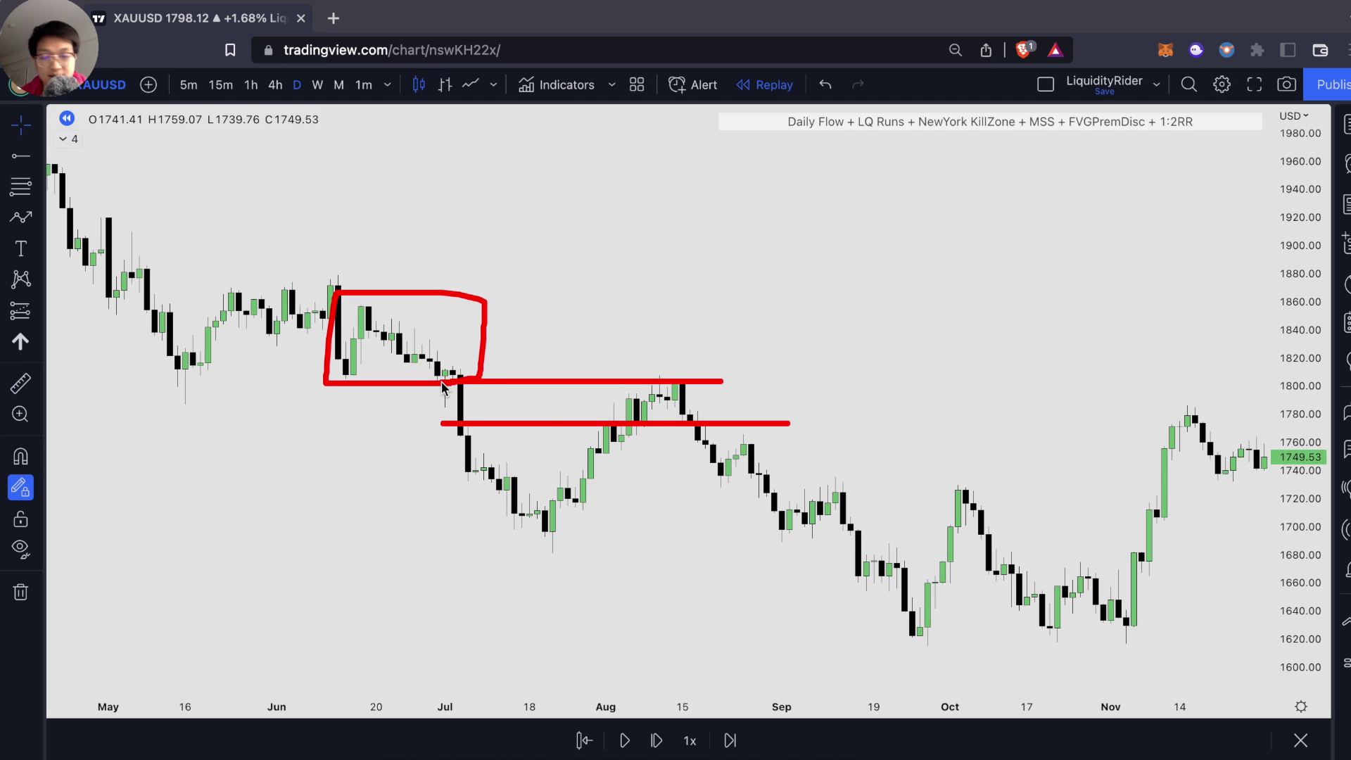
mouse_move(633, 346)
mouse_down()
mouse_move(980, 527)
mouse_move(1043, 579)
mouse_up()
mouse_move(1001, 498)
mouse_down()
mouse_move(1062, 591)
mouse_move(985, 596)
mouse_up()
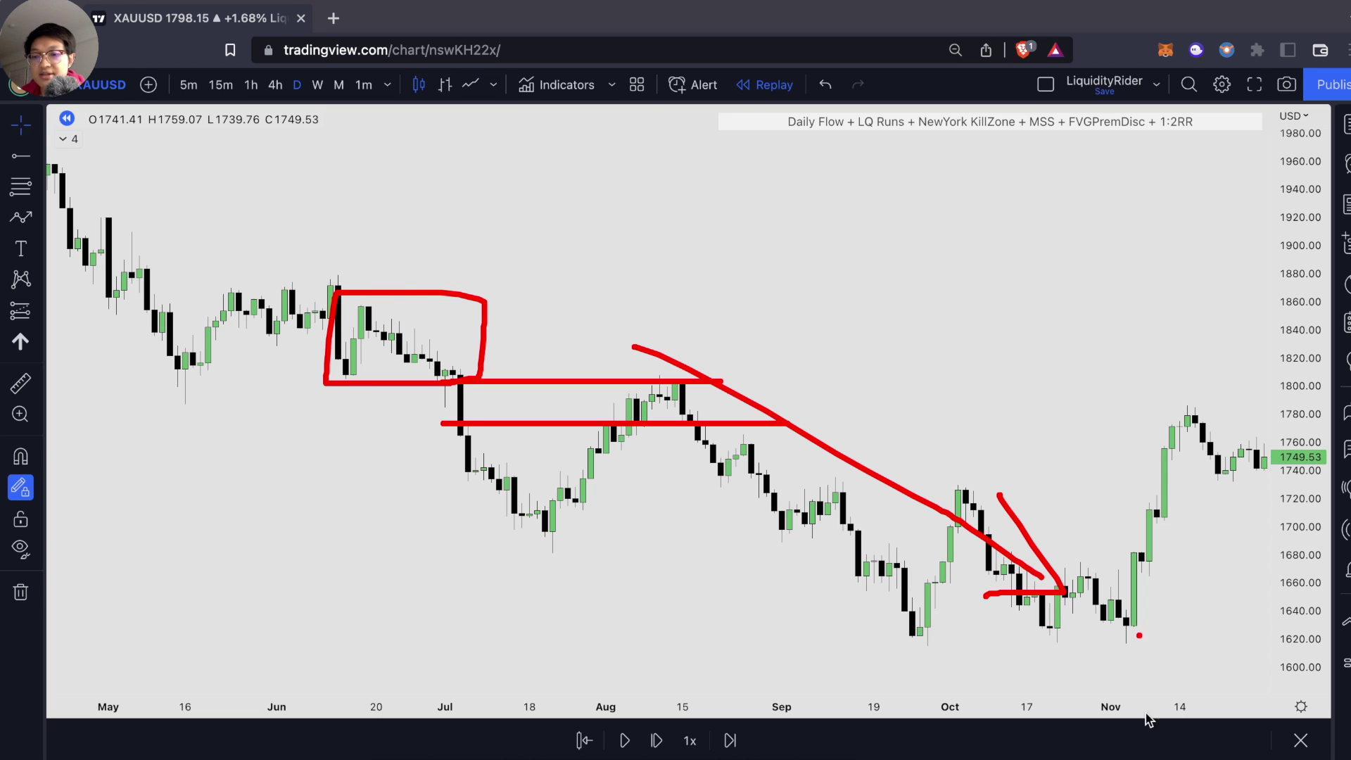
Step: Mark the mid-September and early-October highs with freehand horizontal strokes extending to the rallies that break them
scroll(1159, 593, up, 3)
scroll(1159, 593, right, 3)
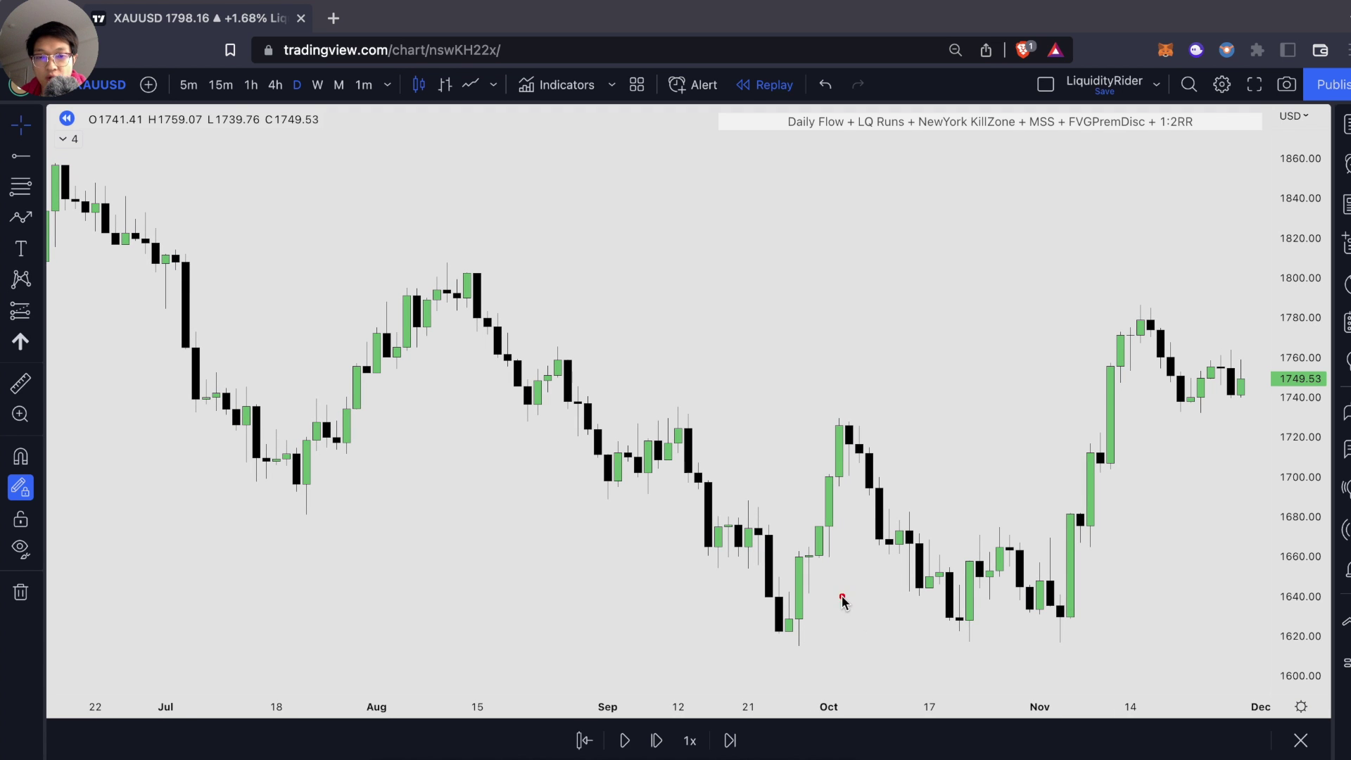
drag(709, 492, 841, 489)
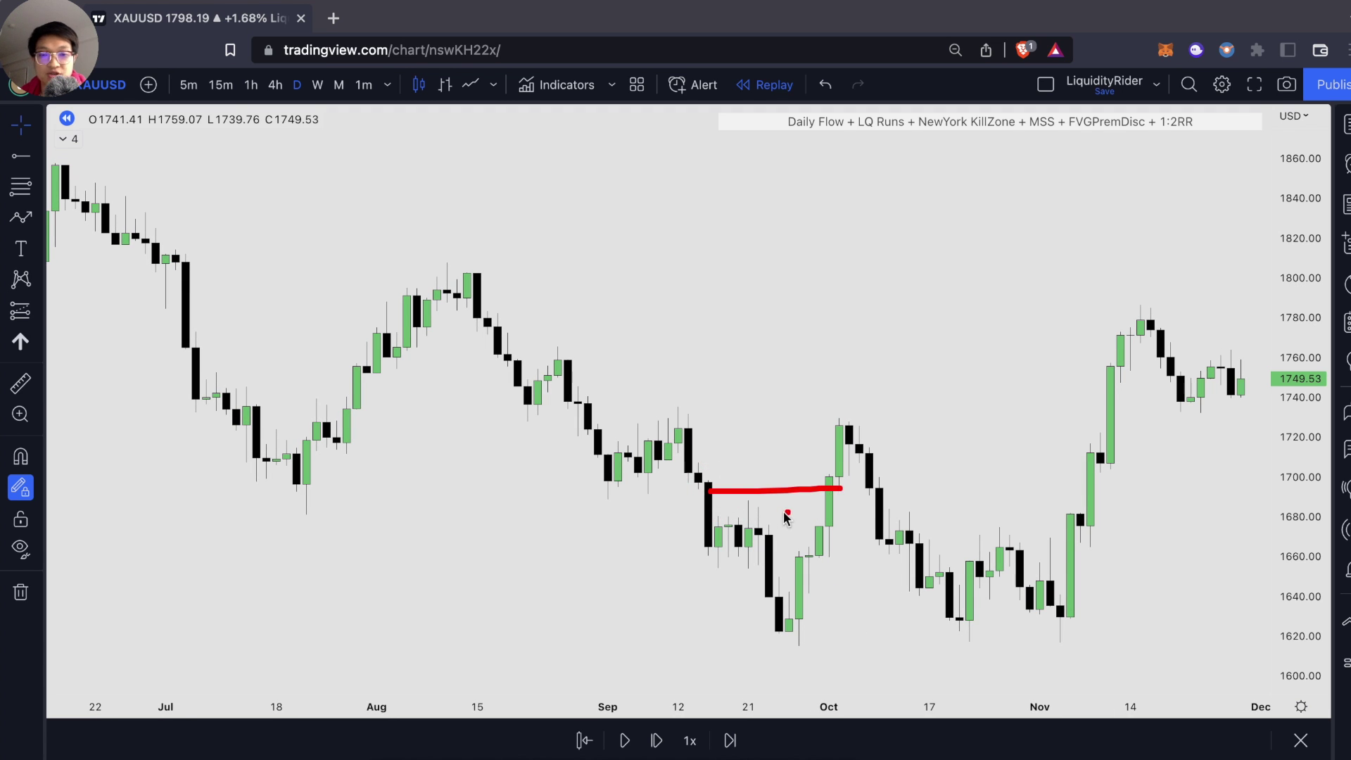
mouse_move(811, 638)
mouse_down()
mouse_move(802, 657)
mouse_move(855, 440)
mouse_move(835, 409)
mouse_move(1109, 409)
mouse_up()
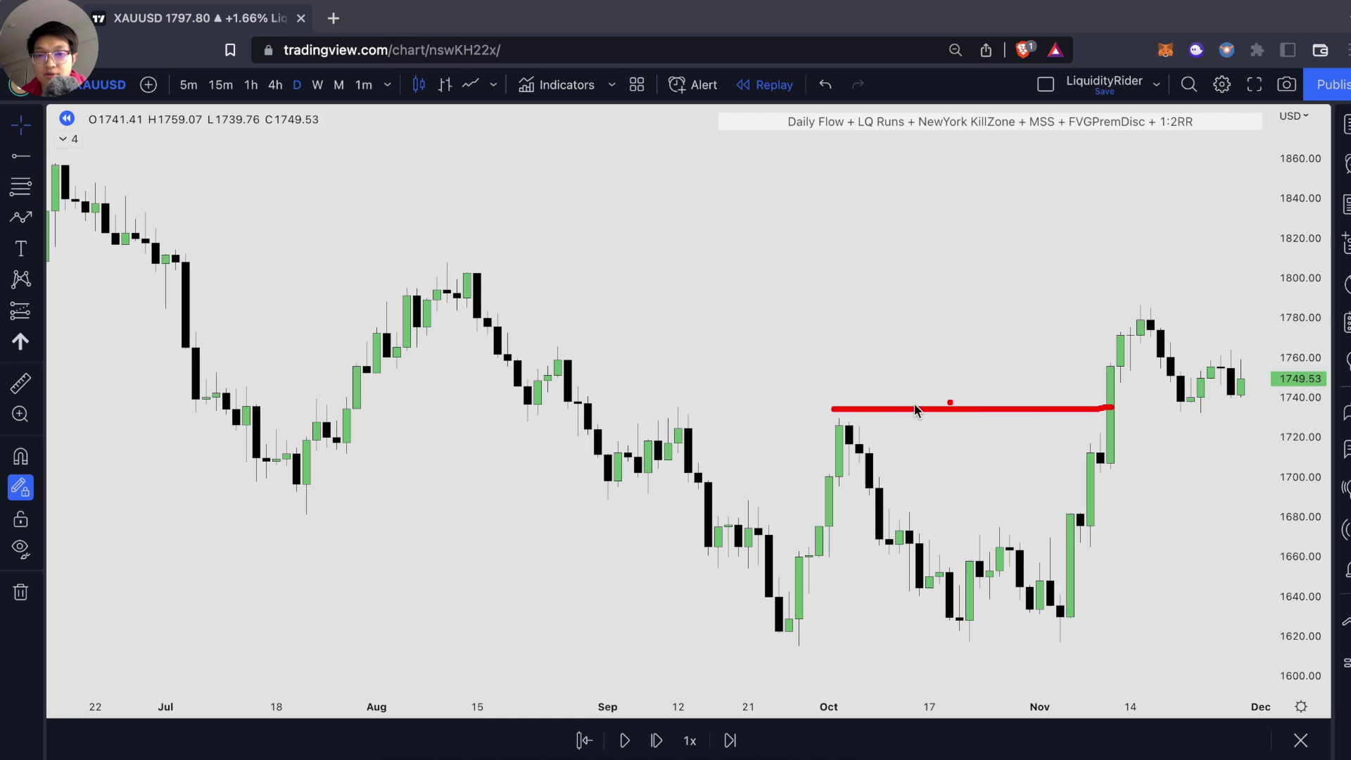
click(965, 422)
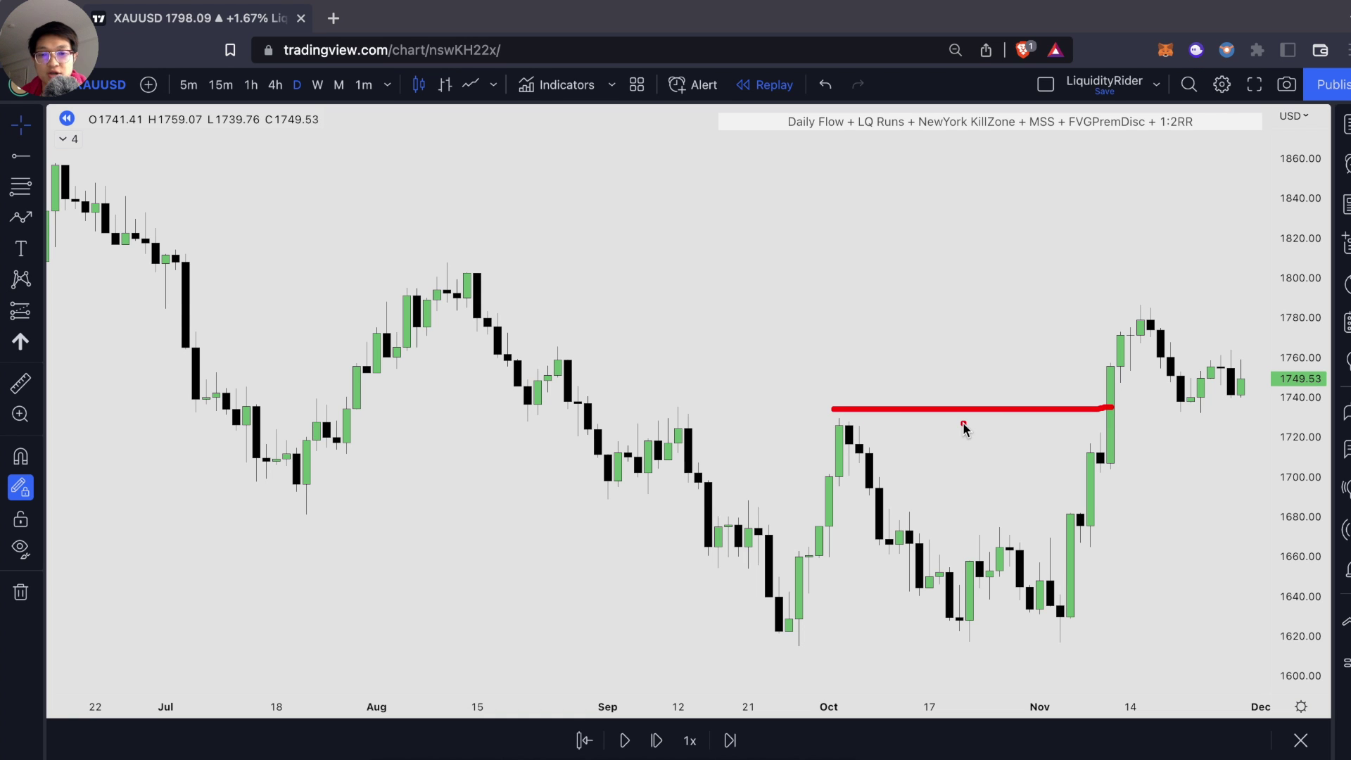
Step: Circle the late-September to early-October upswing and mark the mid-September level it breaks with freehand strokes
drag(837, 628, 761, 612)
mouse_move(754, 563)
mouse_down()
mouse_move(840, 405)
mouse_move(876, 478)
mouse_move(832, 636)
mouse_up()
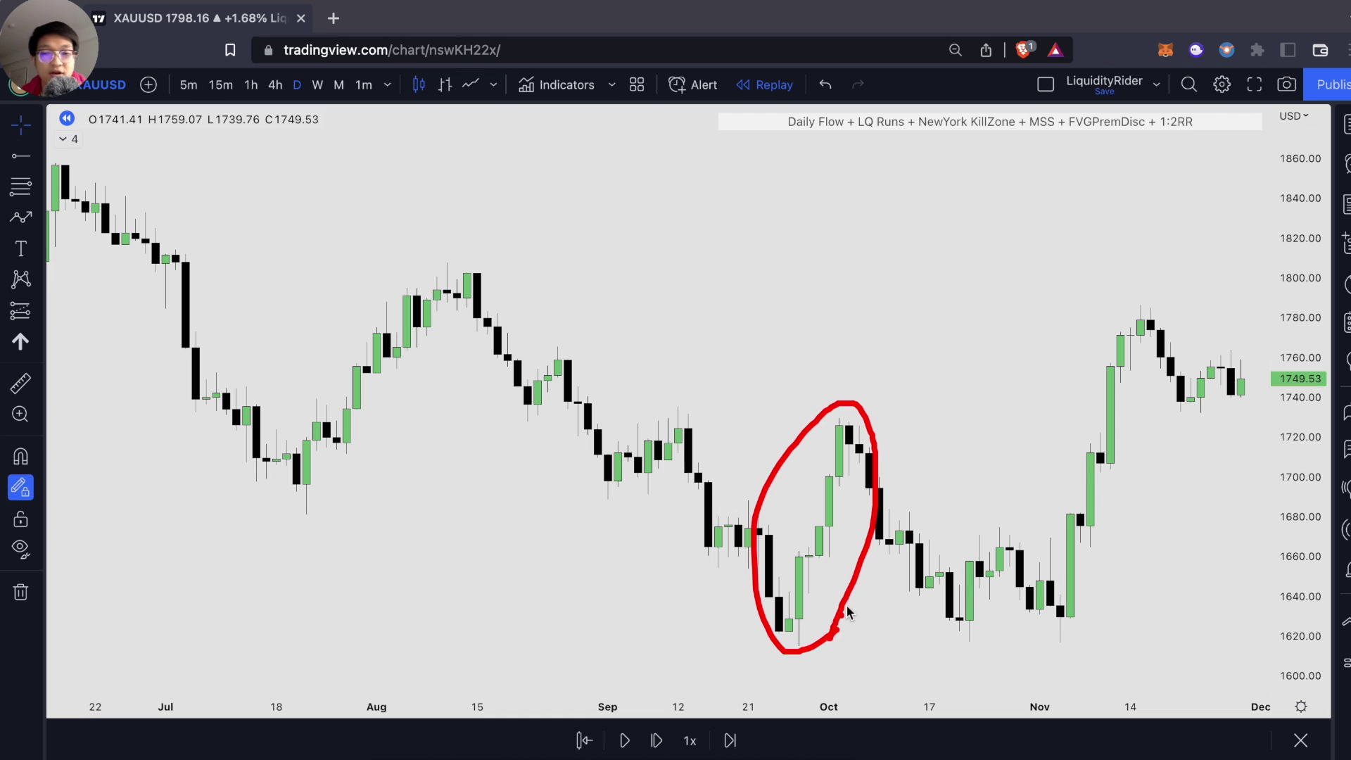
click(821, 612)
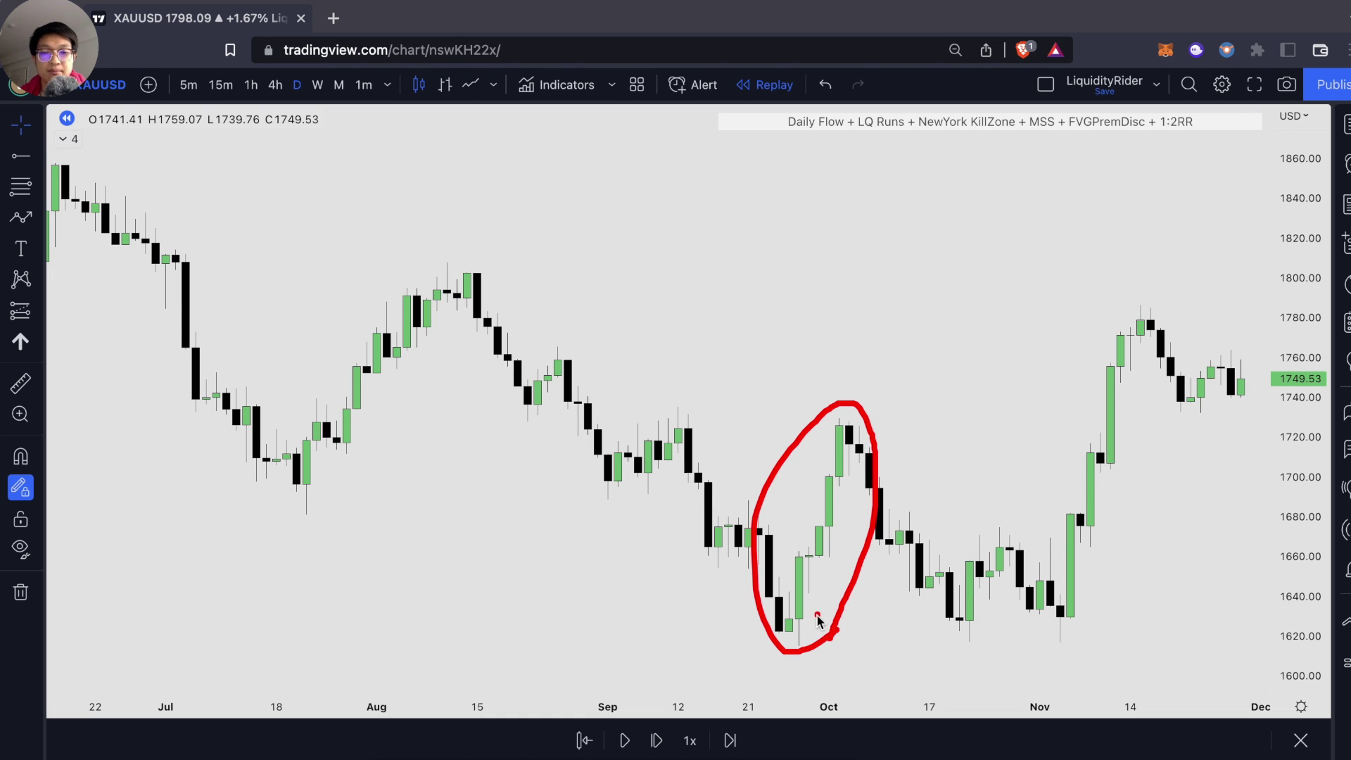
mouse_move(809, 633)
mouse_down()
mouse_move(809, 652)
mouse_move(774, 651)
mouse_move(822, 384)
mouse_move(884, 462)
mouse_up()
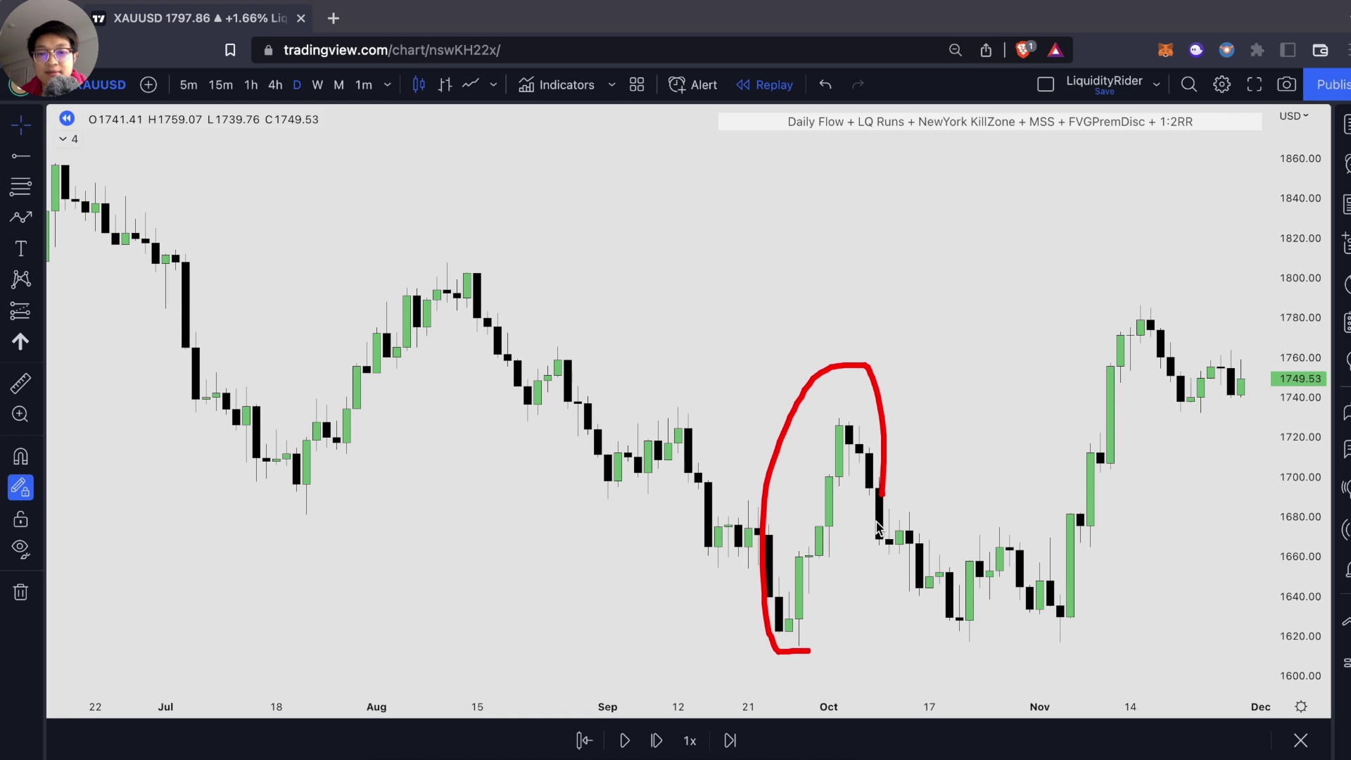
drag(882, 510, 804, 648)
click(798, 609)
drag(706, 498, 830, 495)
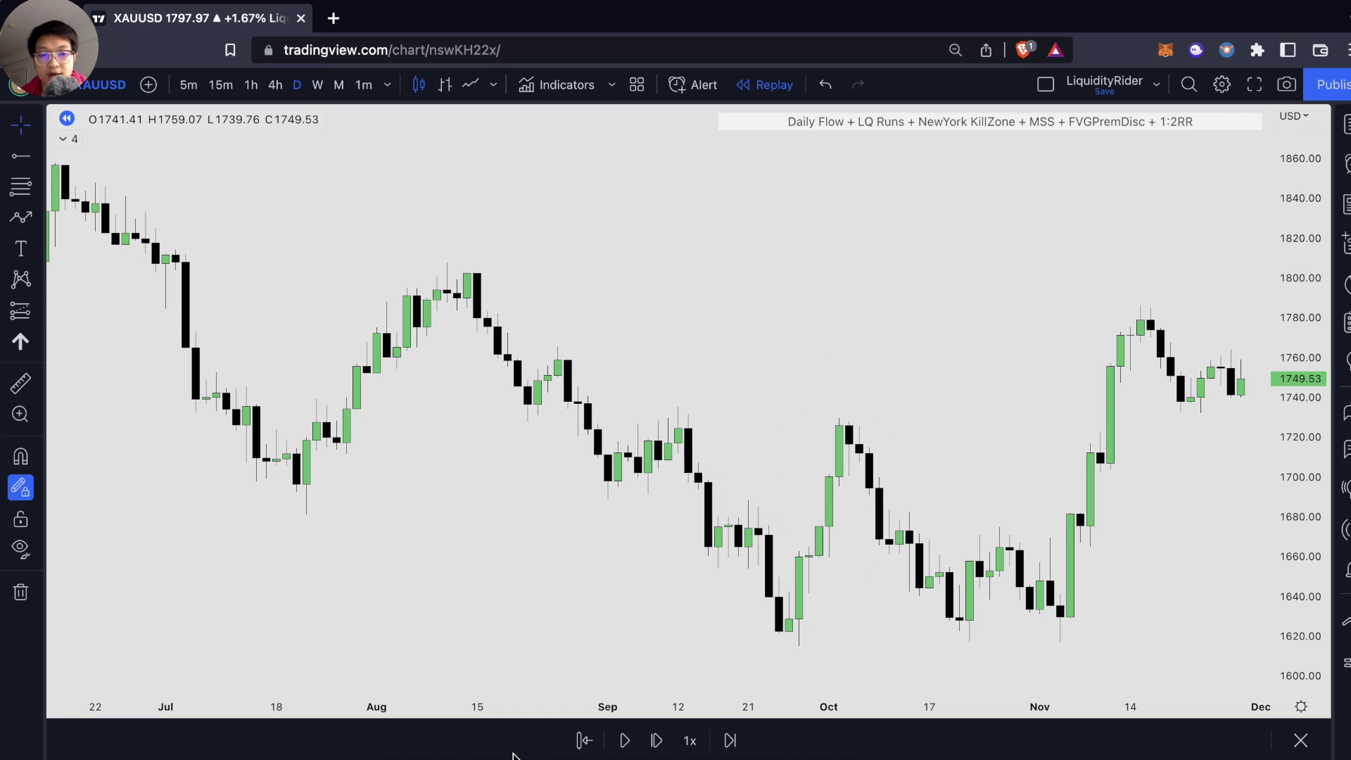
Step: Draw a horizontal trend line at about 1689.79 from 15 Sep to 3 Oct '22 and label it "MSS"
key(alt+t)
mouse_move(707, 497)
mouse_down()
mouse_move(841, 497)
mouse_move(829, 497)
mouse_up()
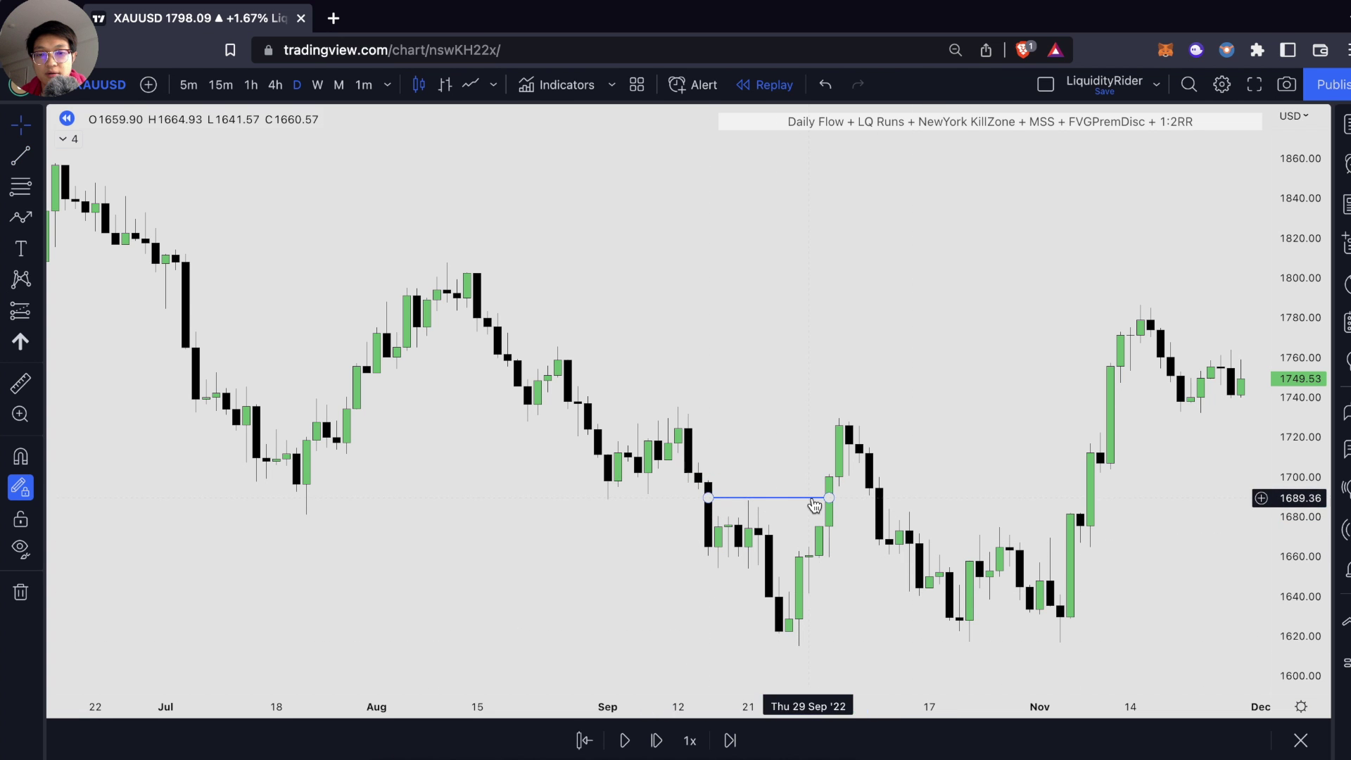
double_click(812, 498)
text(MSS)
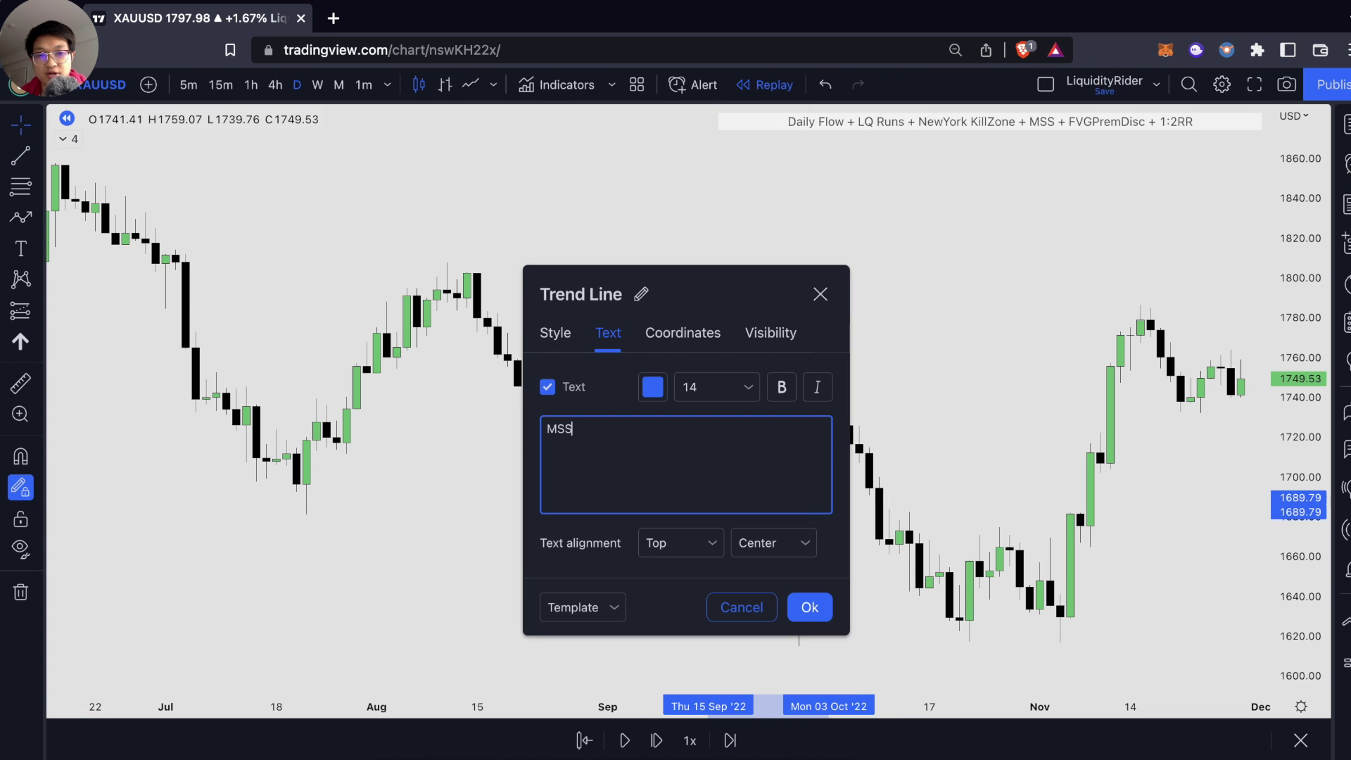
click(807, 607)
Step: Draw a horizontal trend line at 1729.11 from the 4 Oct '22 high to the November rally and label it "BOS"
key(alt+t)
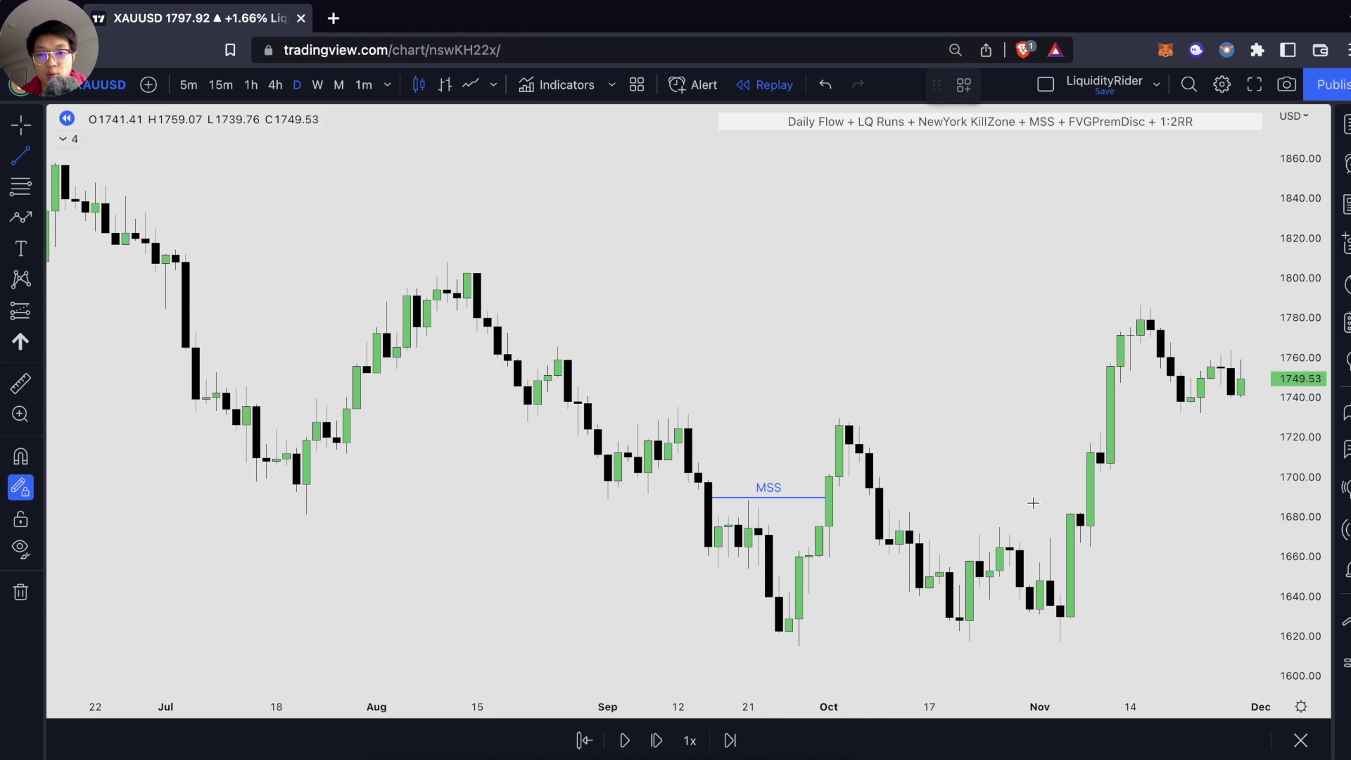
click(839, 419)
click(1120, 420)
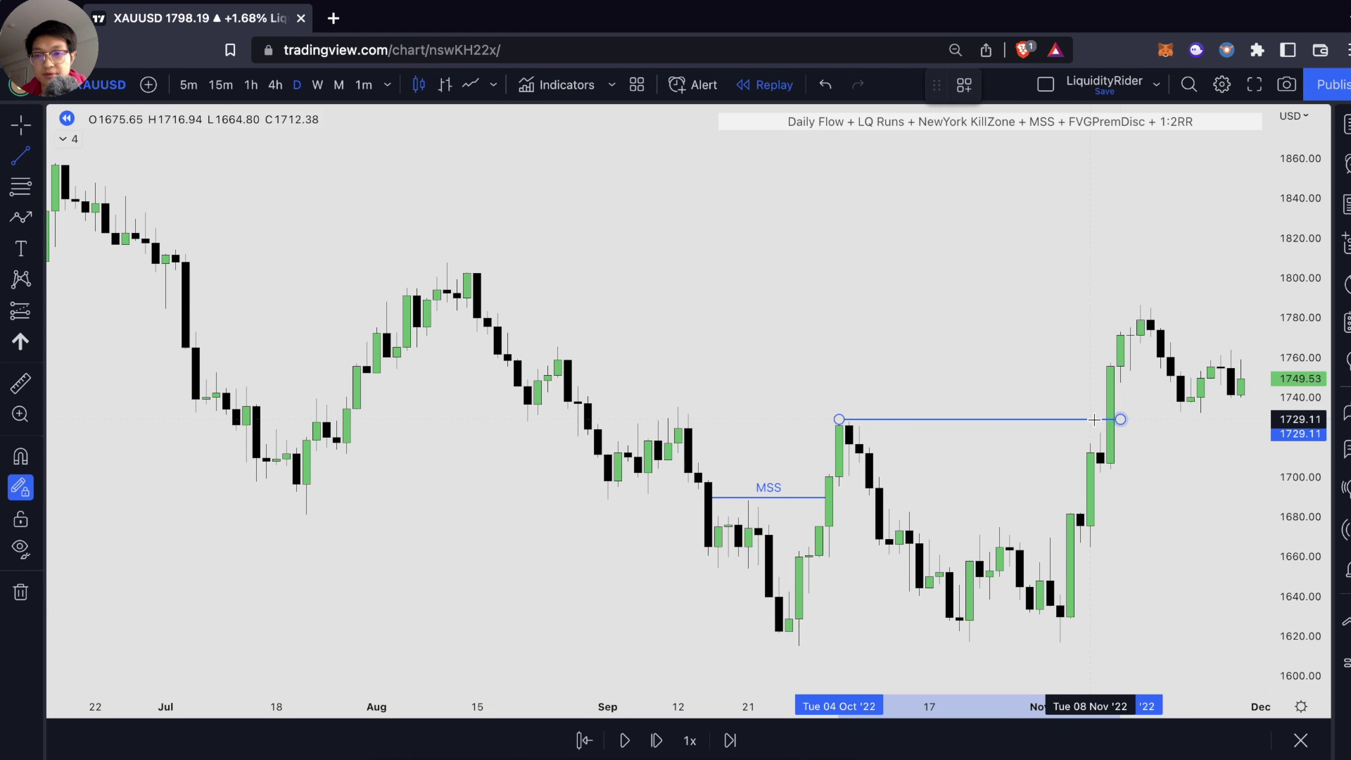
double_click(1078, 421)
text(BOS)
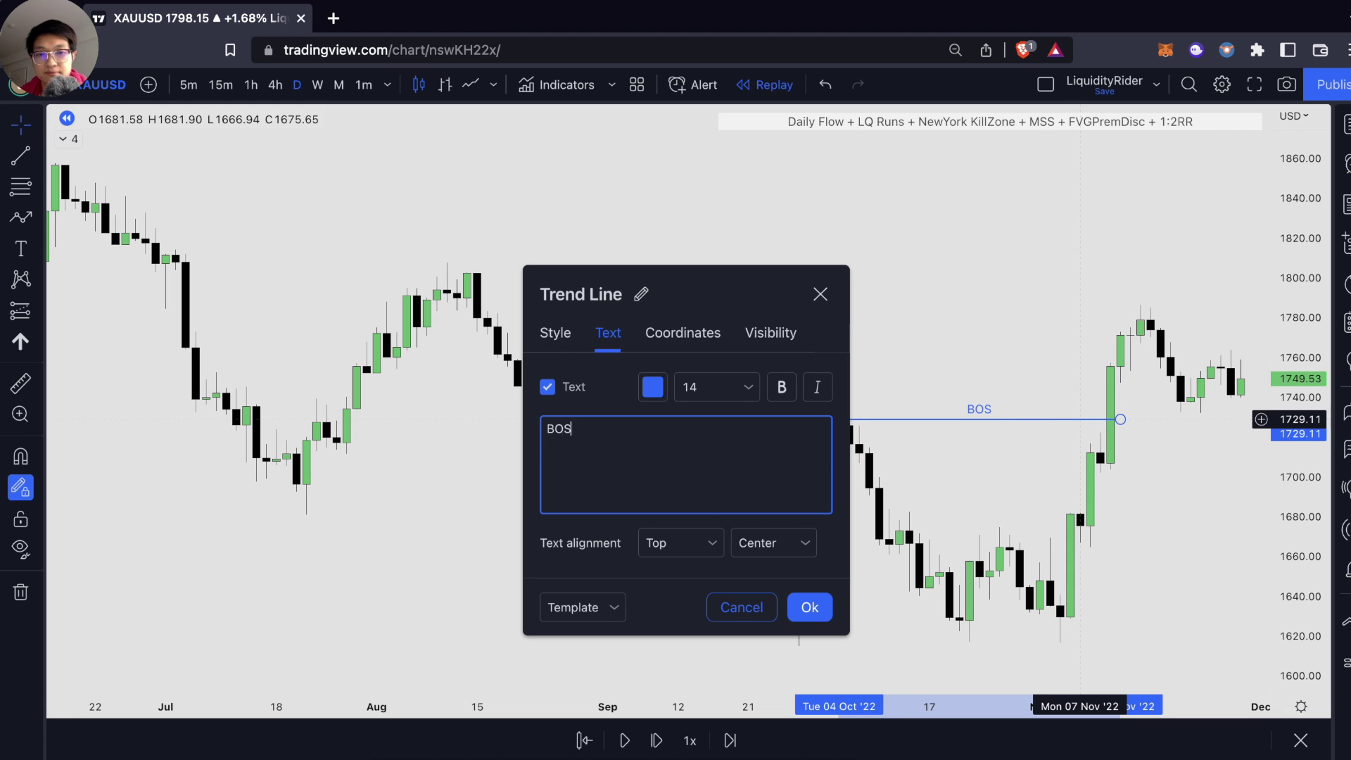
click(809, 607)
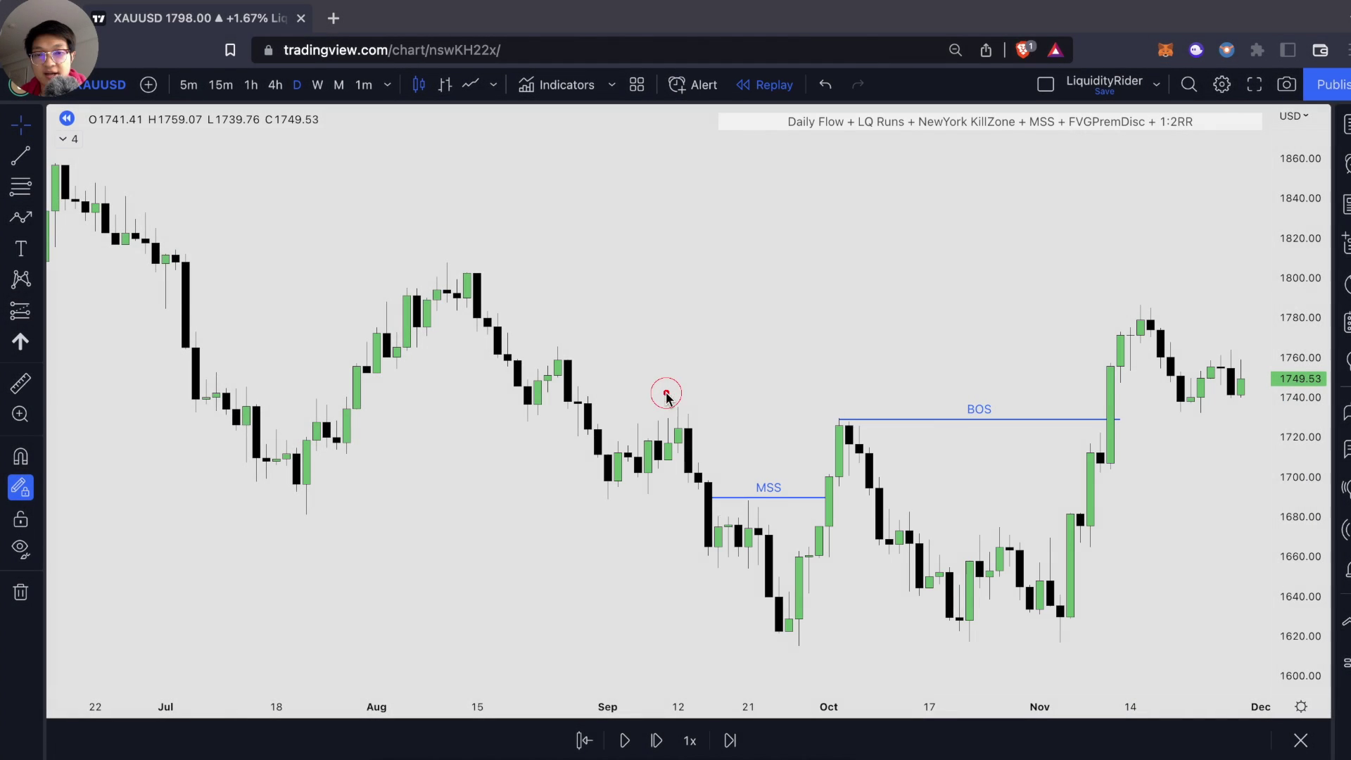
Step: Mark the late-August and mid-September lower highs with freehand crosses and draw a stroke from mid-August to mid-November
mouse_move(663, 392)
mouse_down()
mouse_move(705, 404)
mouse_move(686, 406)
mouse_up()
mouse_move(555, 327)
mouse_down()
mouse_move(558, 349)
mouse_move(579, 344)
mouse_up()
drag(690, 497, 692, 501)
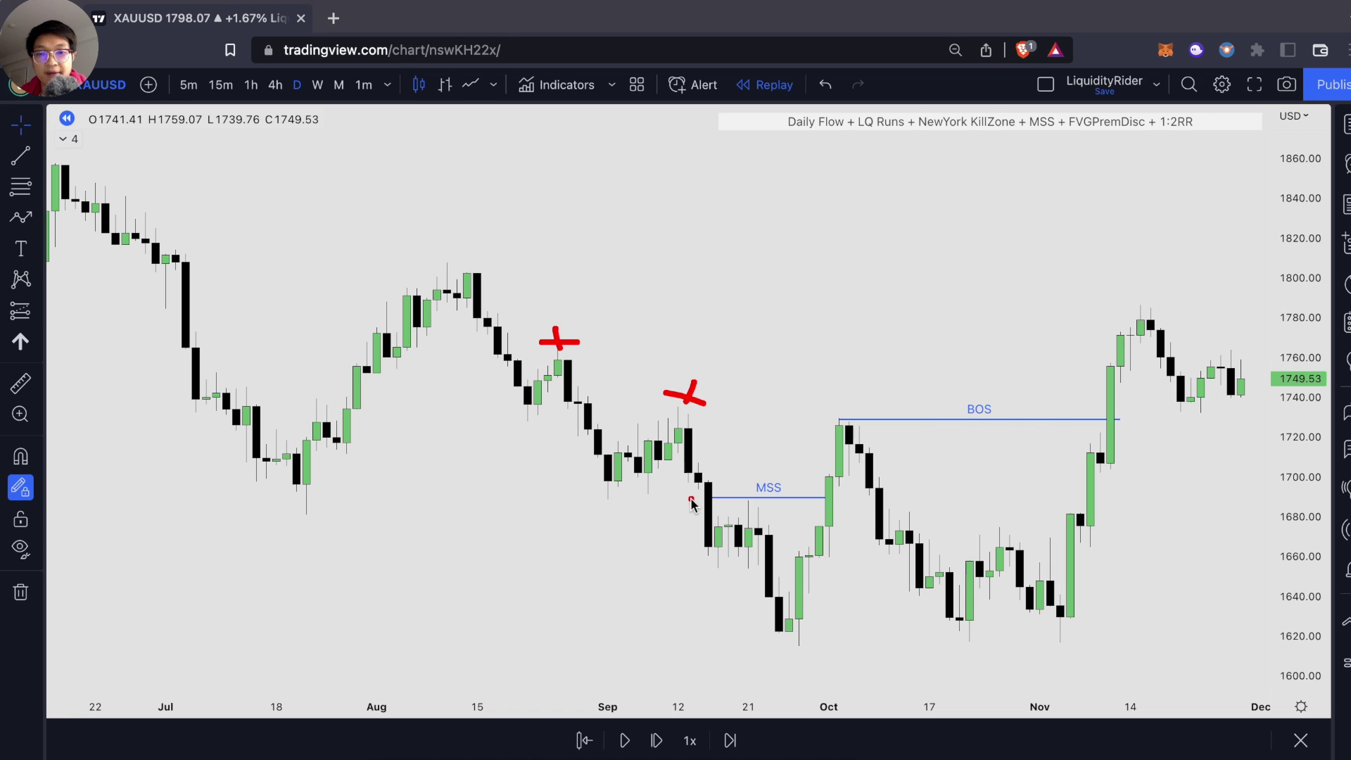
drag(466, 305, 1163, 310)
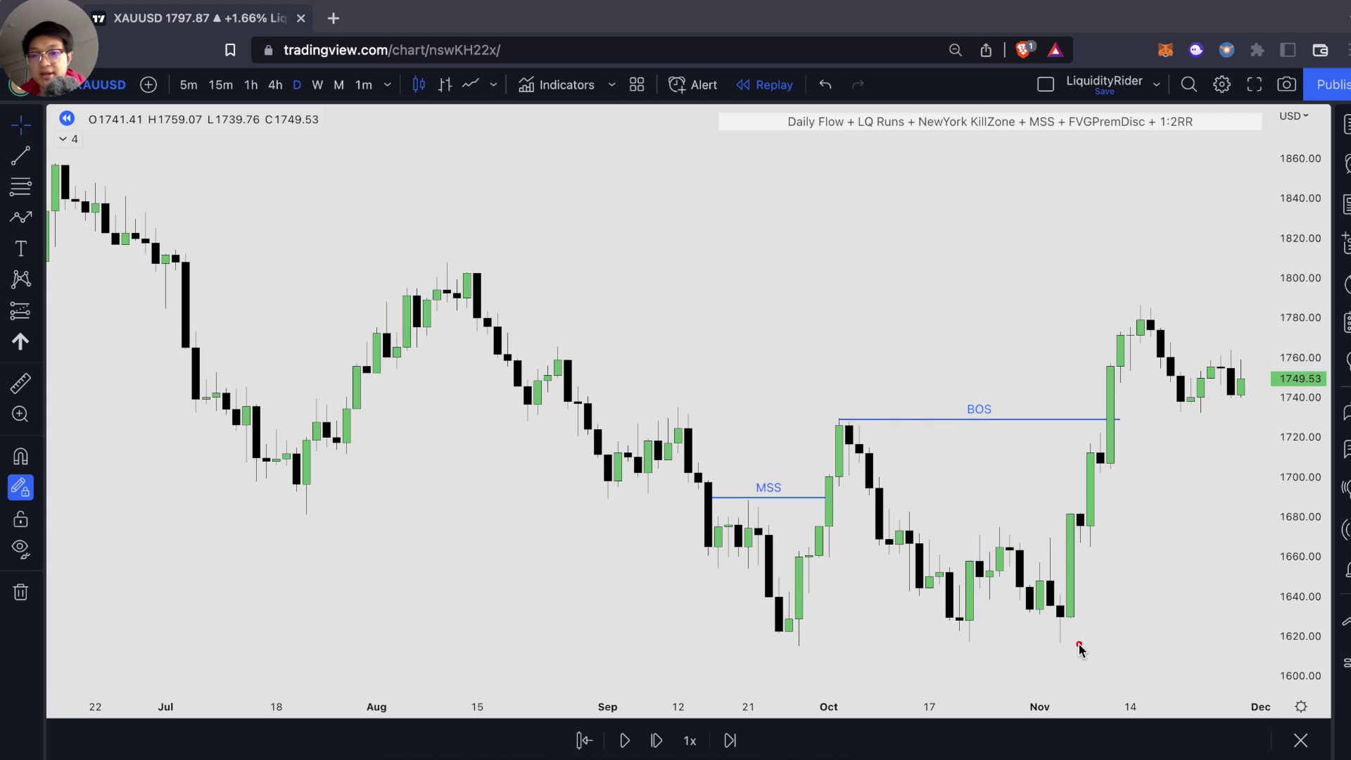
Step: Mark the November rally with a freehand arrow and cover its price gap with a shaded zone from about 1722 to 1747
mouse_move(1069, 651)
mouse_down()
mouse_move(1160, 381)
mouse_move(1119, 398)
mouse_move(1162, 450)
mouse_up()
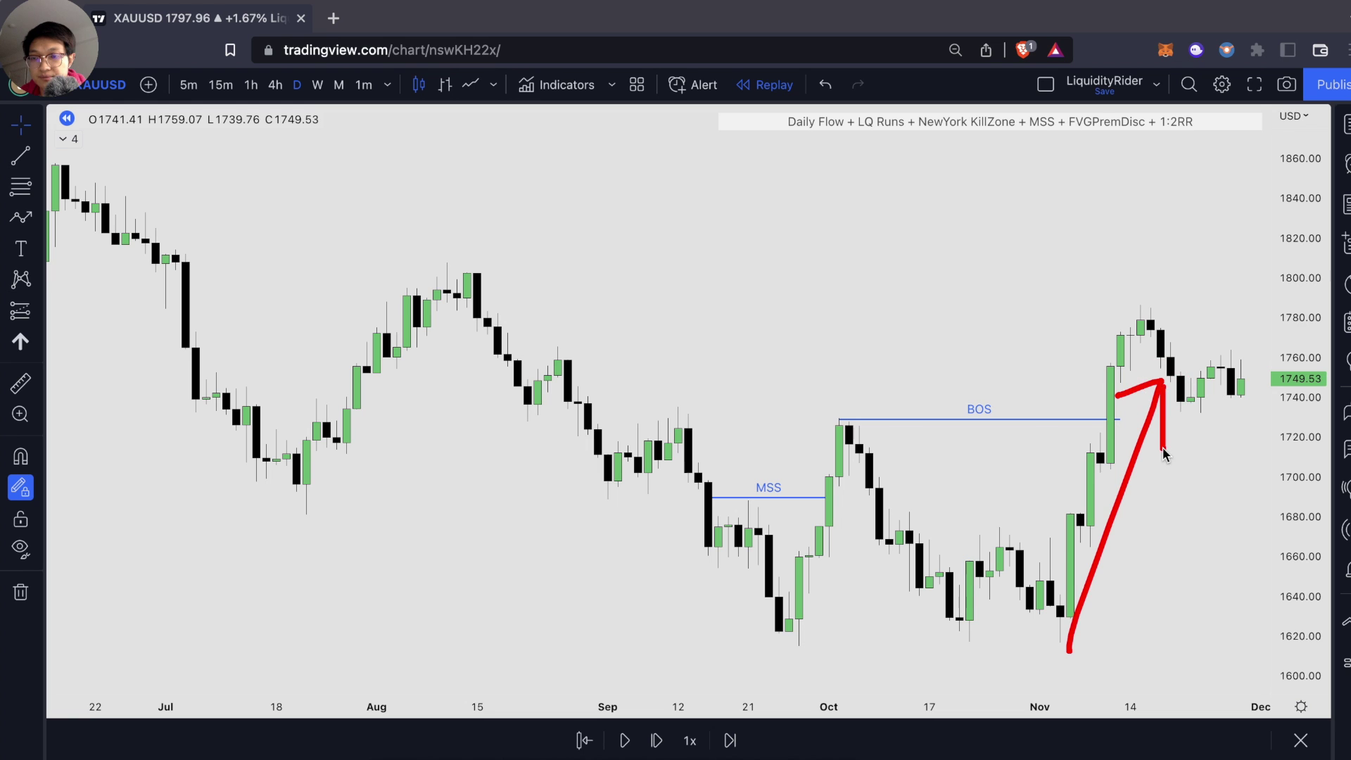
drag(1255, 427, 1095, 428)
drag(1257, 384, 1110, 385)
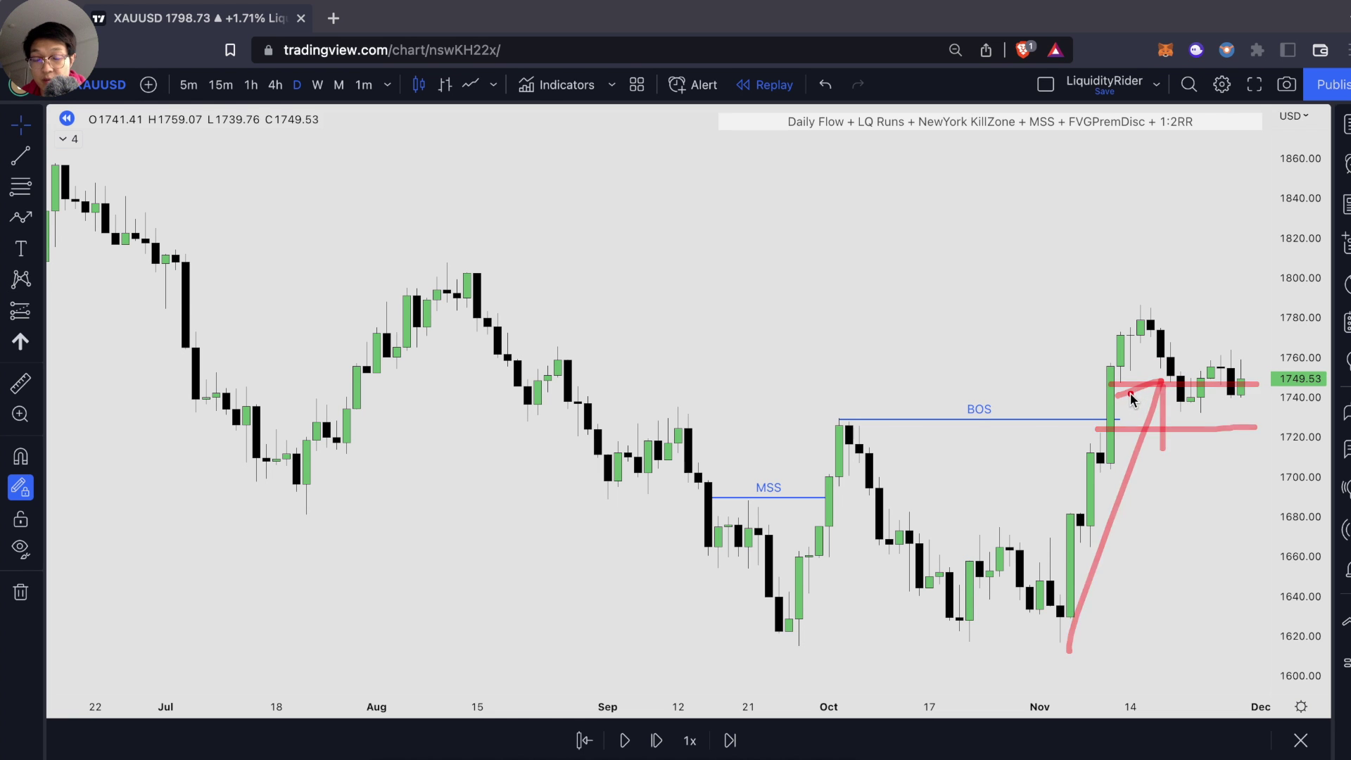
scroll(1173, 447, up, 2)
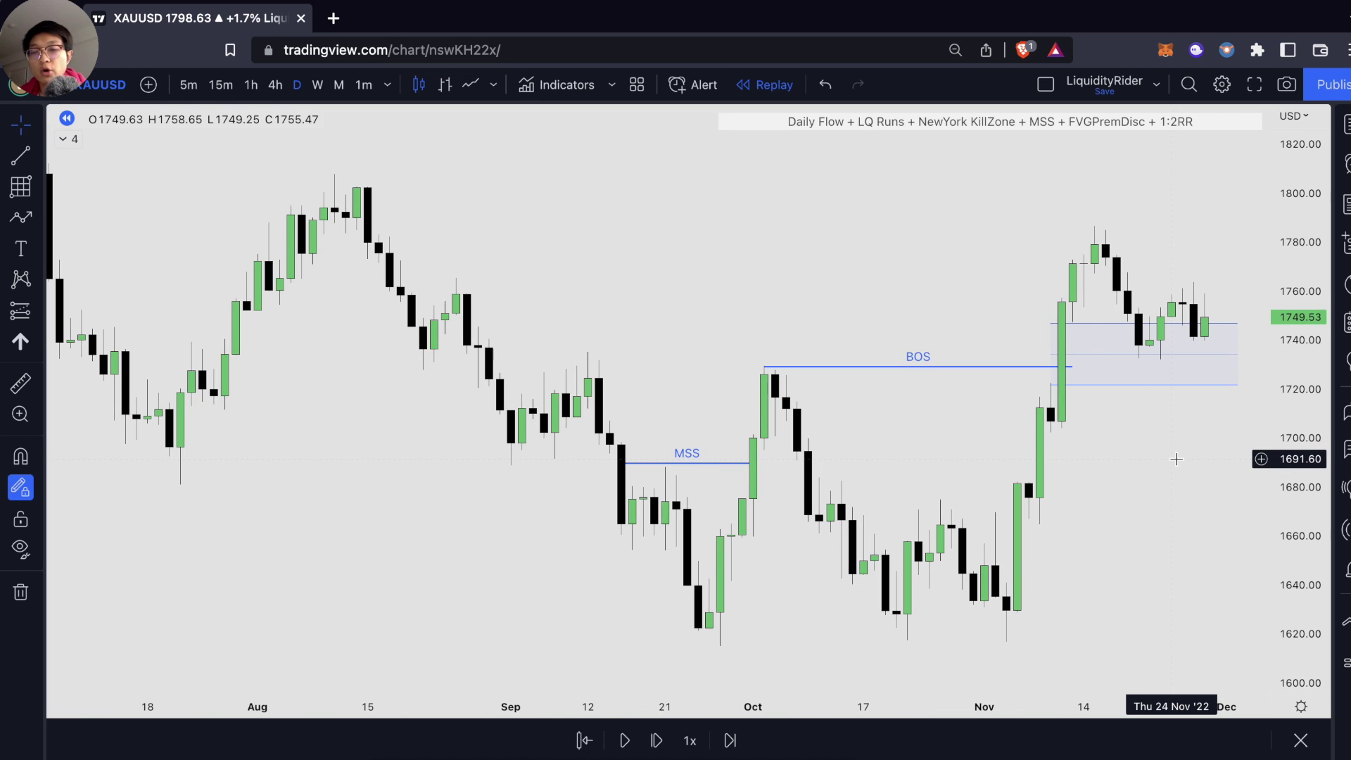
Step: Place a horizontal ray at the high of the 29 Nov '22 candle and apply the PDH template to it
key(alt+h)
scroll(931, 443, up, 2)
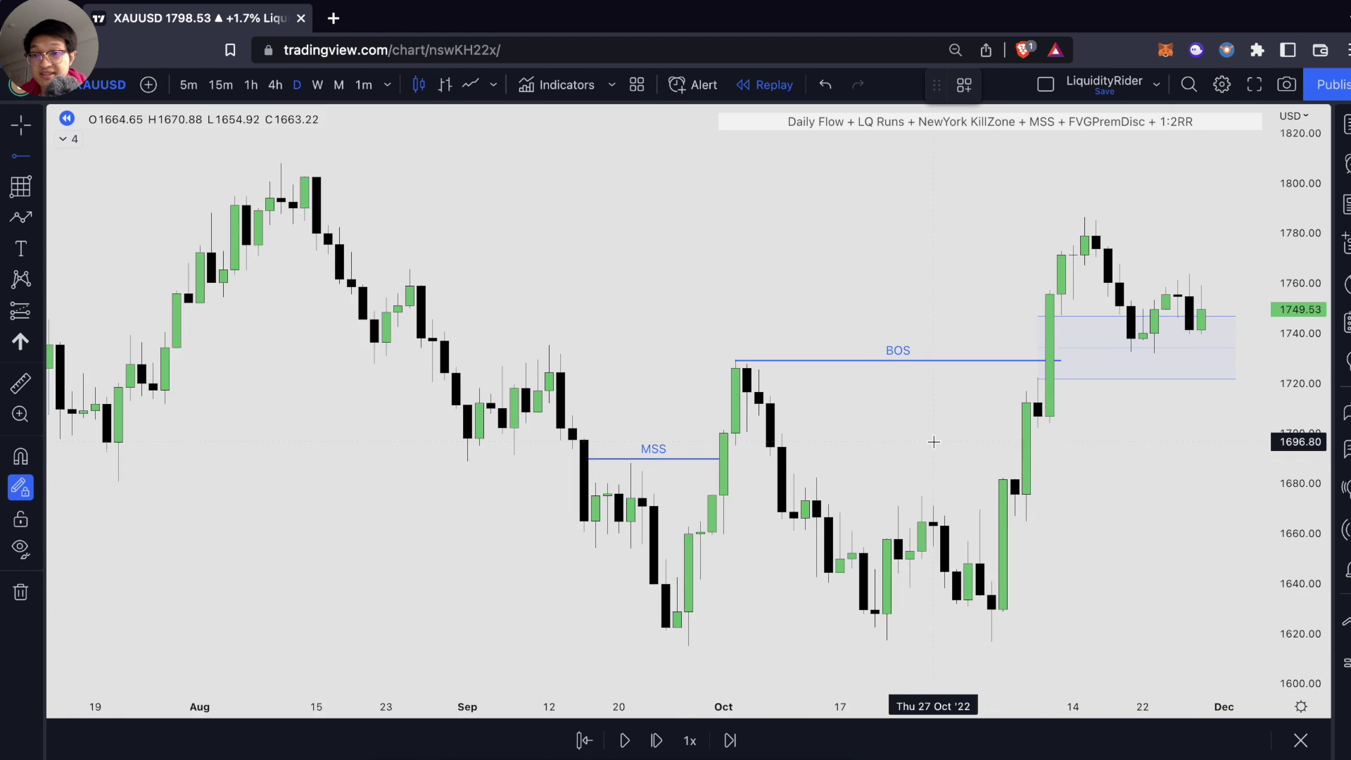
click(1196, 285)
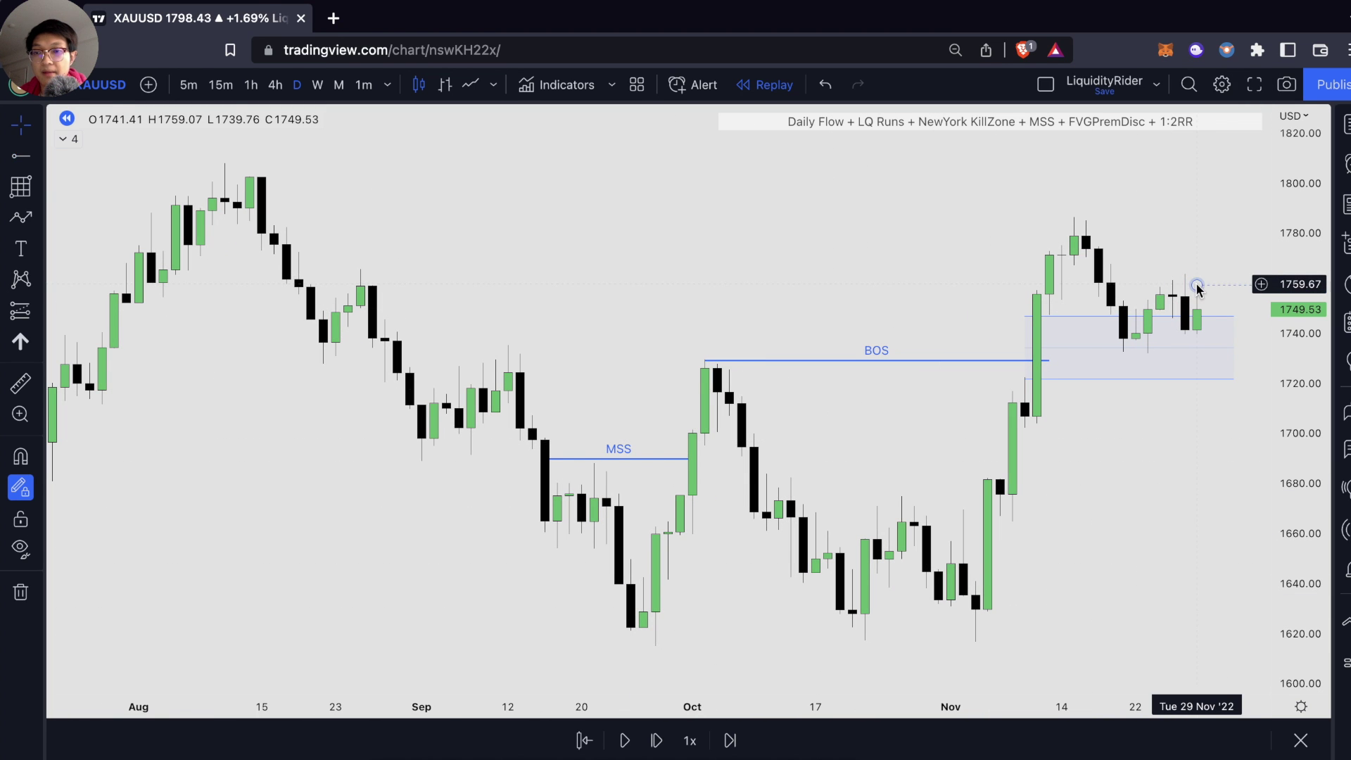
right_click(1198, 286)
mouse_move(1242, 311)
click(1110, 401)
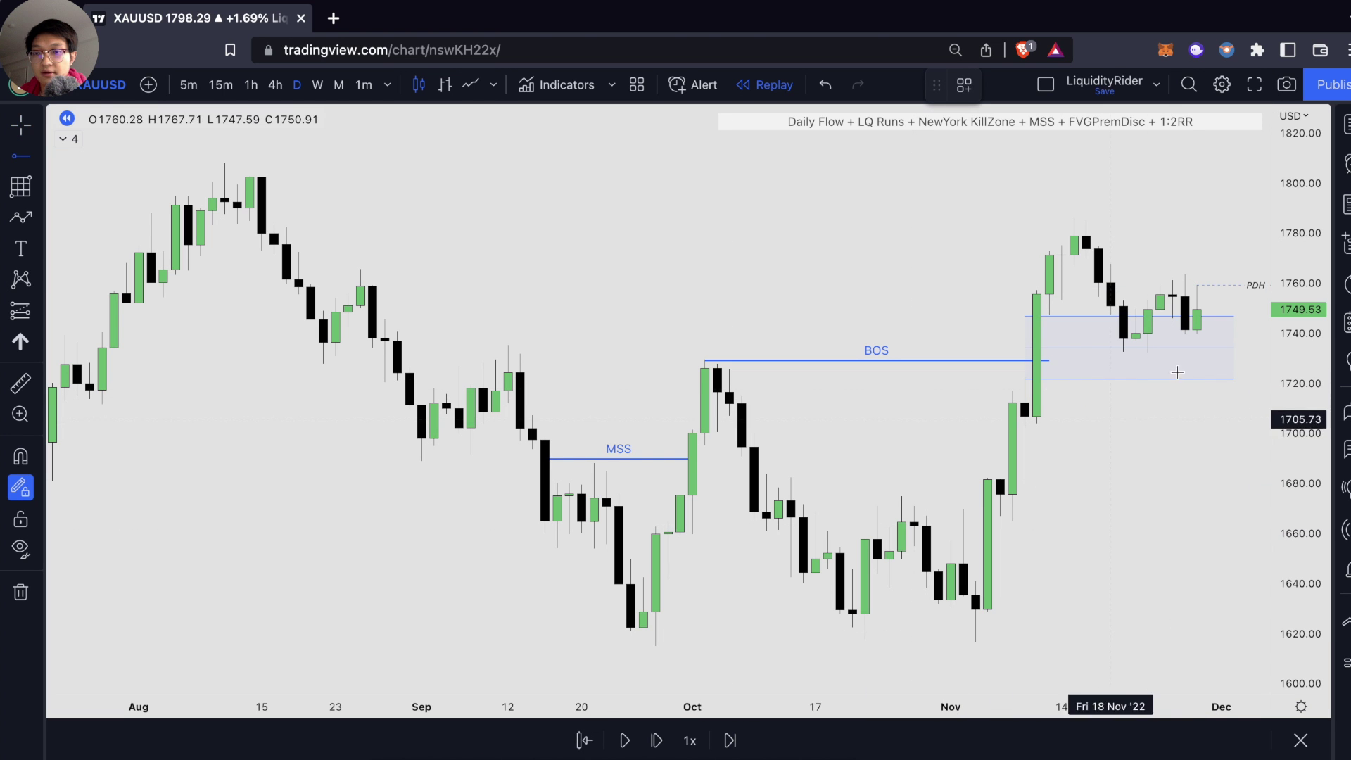
Step: Place a horizontal ray at the low of the 29 Nov '22 candle and apply the PDL template to it
click(1197, 335)
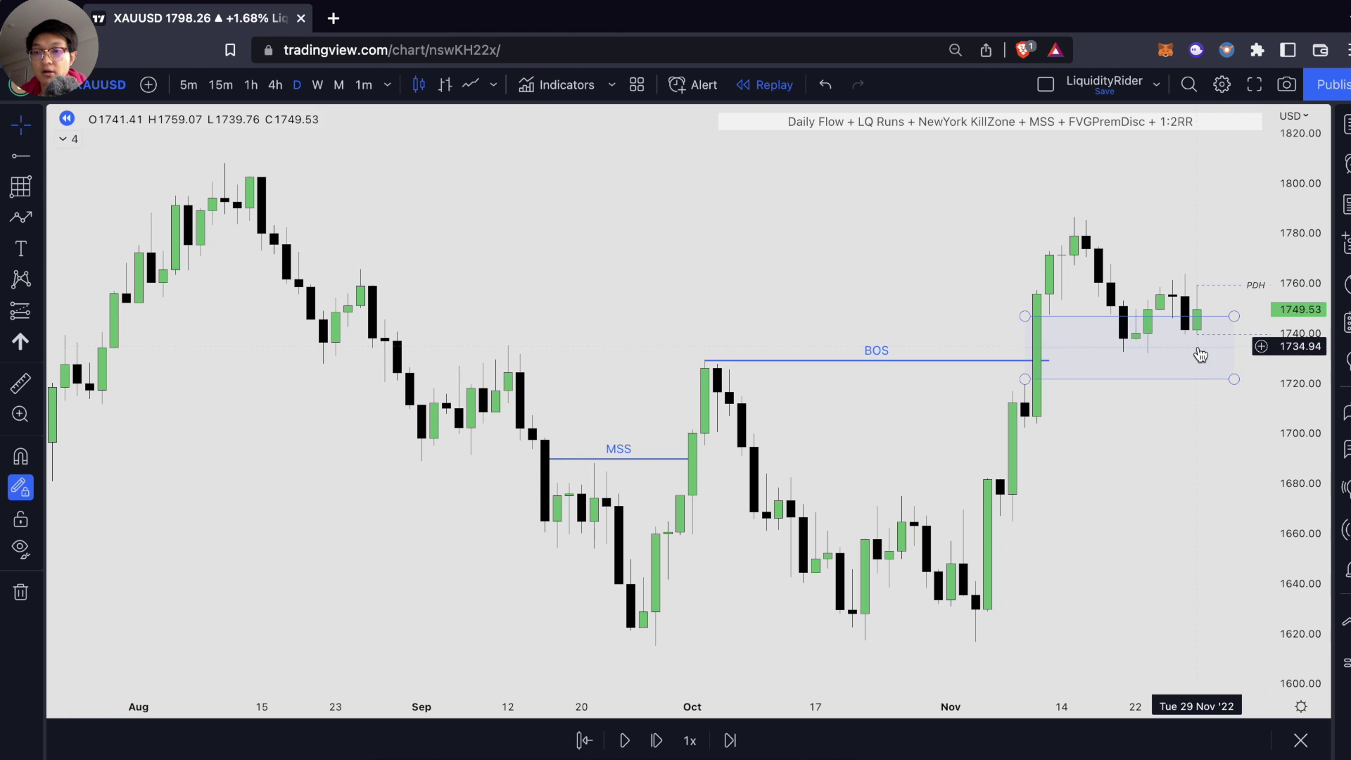
right_click(1195, 337)
mouse_move(1224, 354)
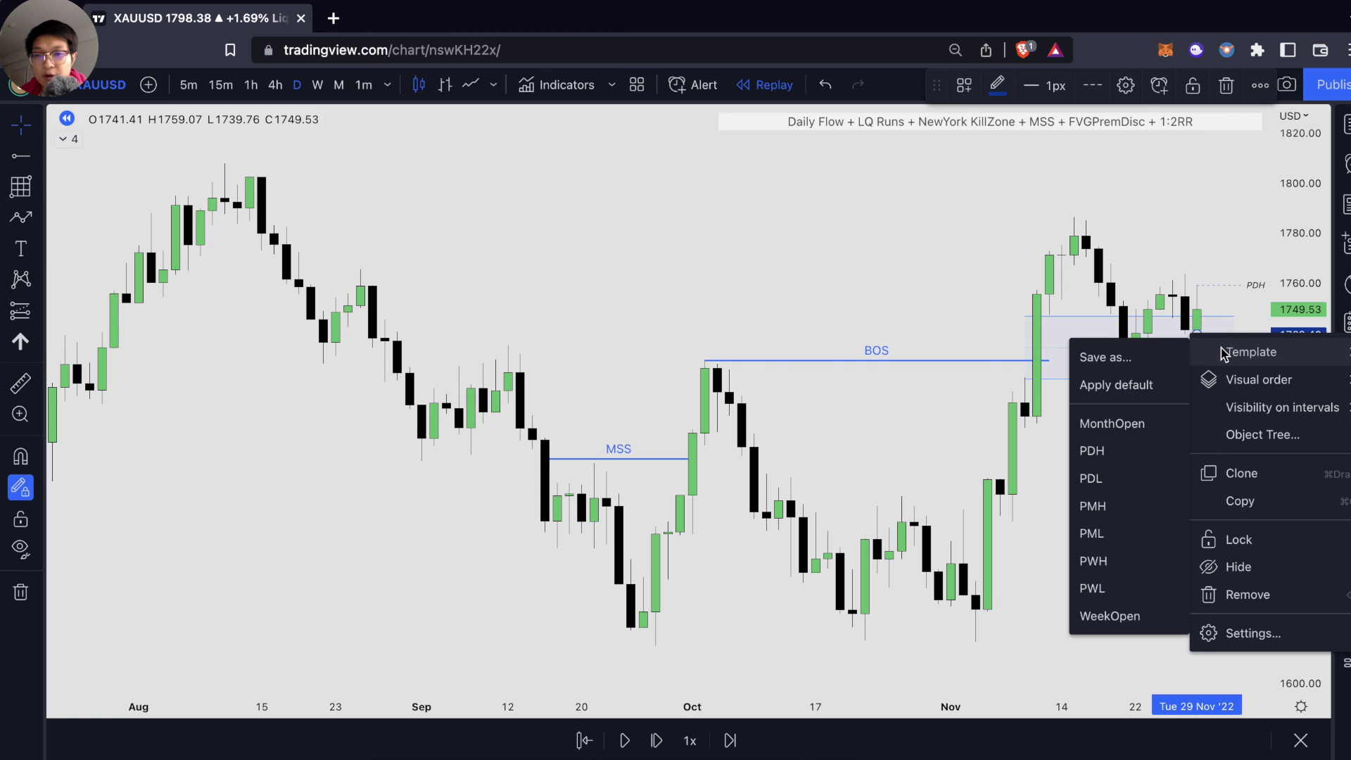
click(1112, 477)
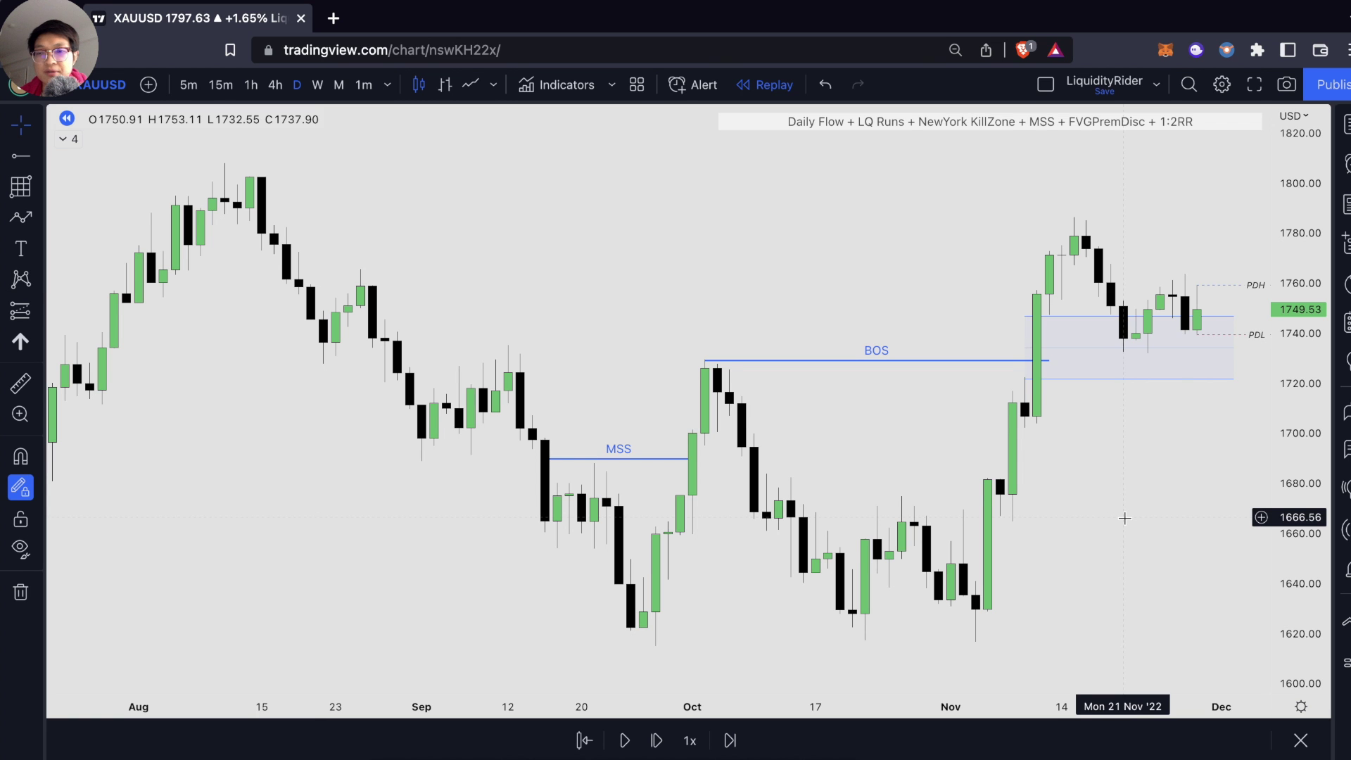
Step: Draw a horizontal trend line from the 10 Aug '22 high to about 5 Dec '22 and label it "BuySide Liquidity"
scroll(1125, 517, up, 2)
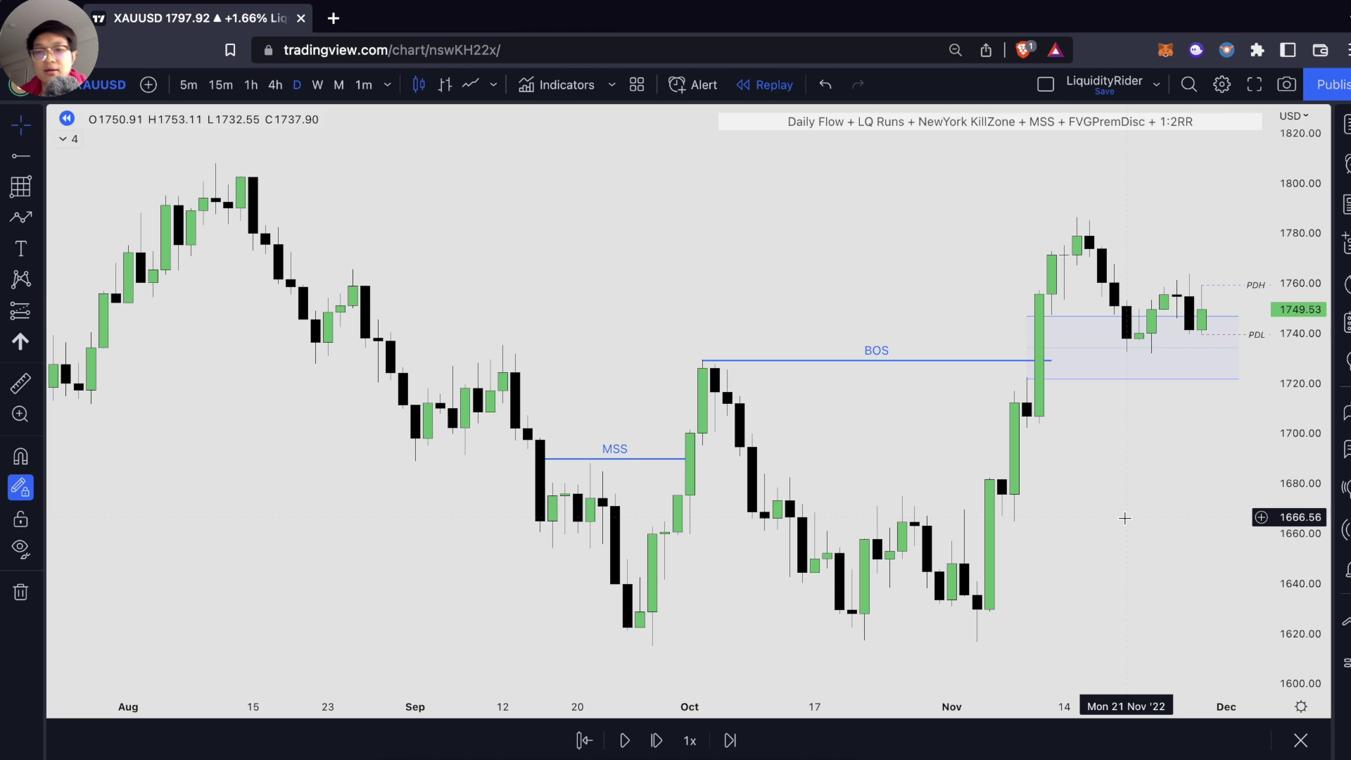
scroll(1125, 518, up, 2)
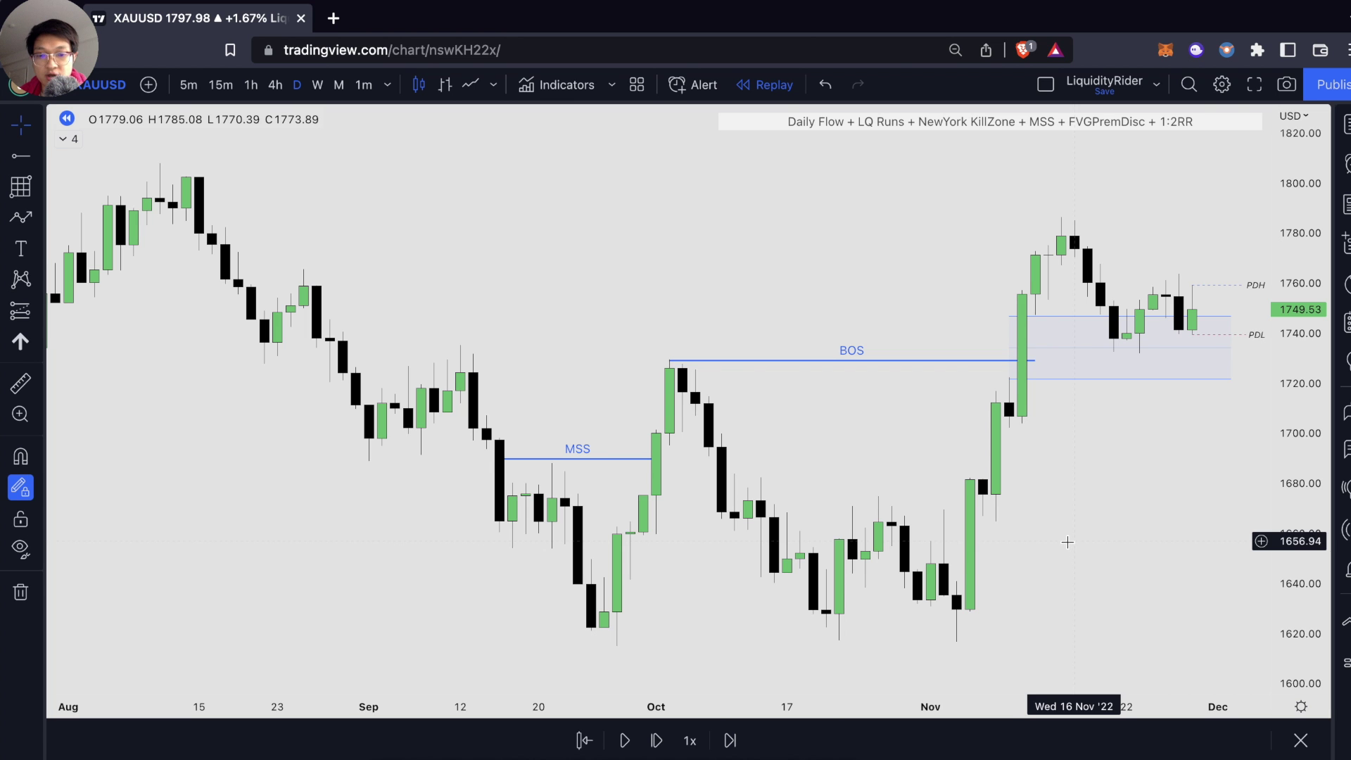
key(alt+t)
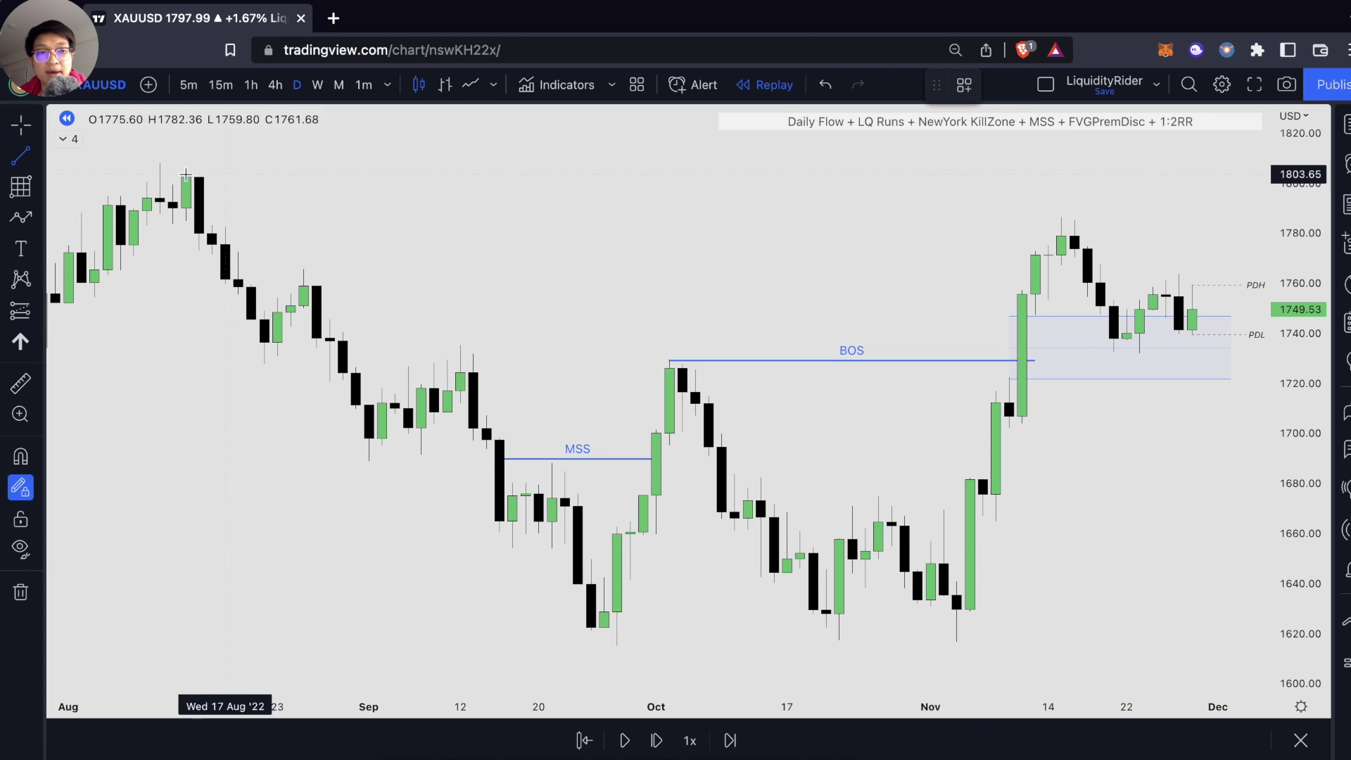
click(160, 163)
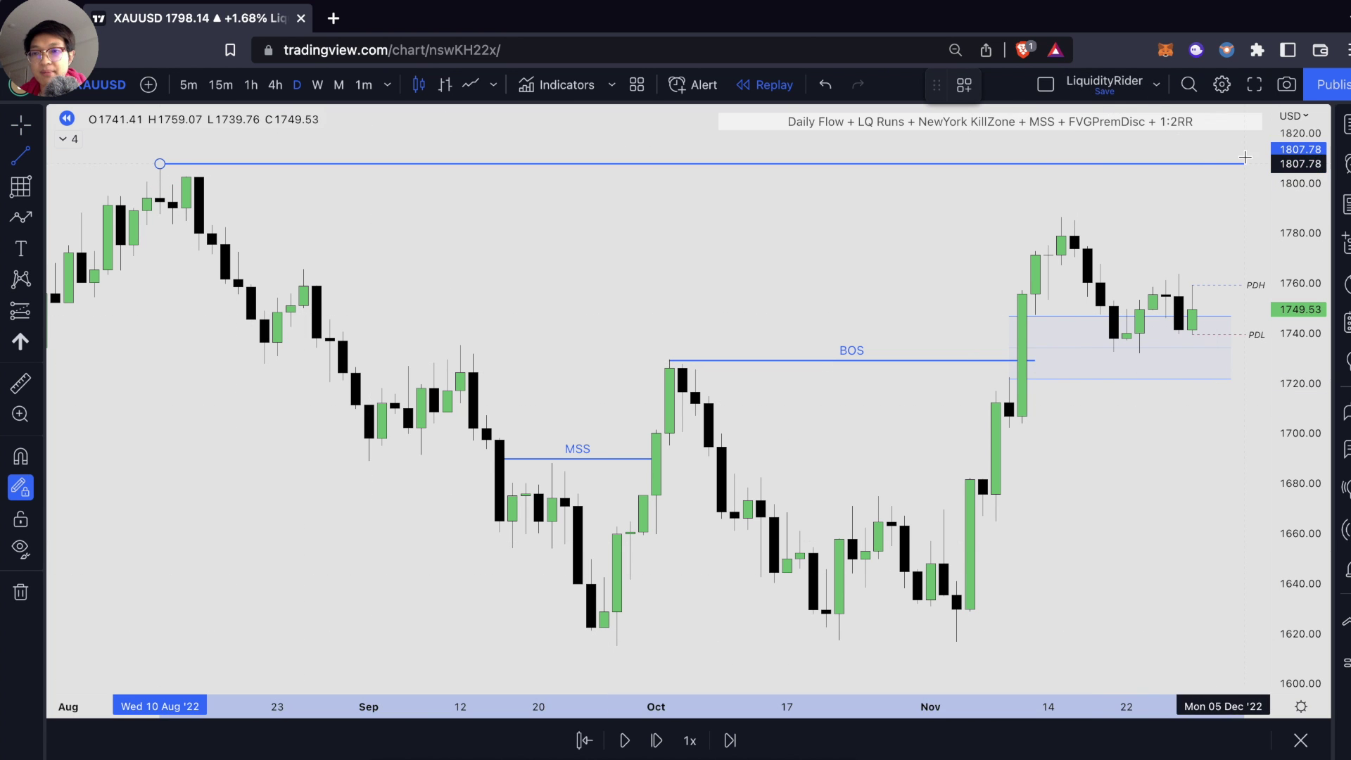
click(1240, 164)
double_click(1233, 164)
text(BuySide Liquidity)
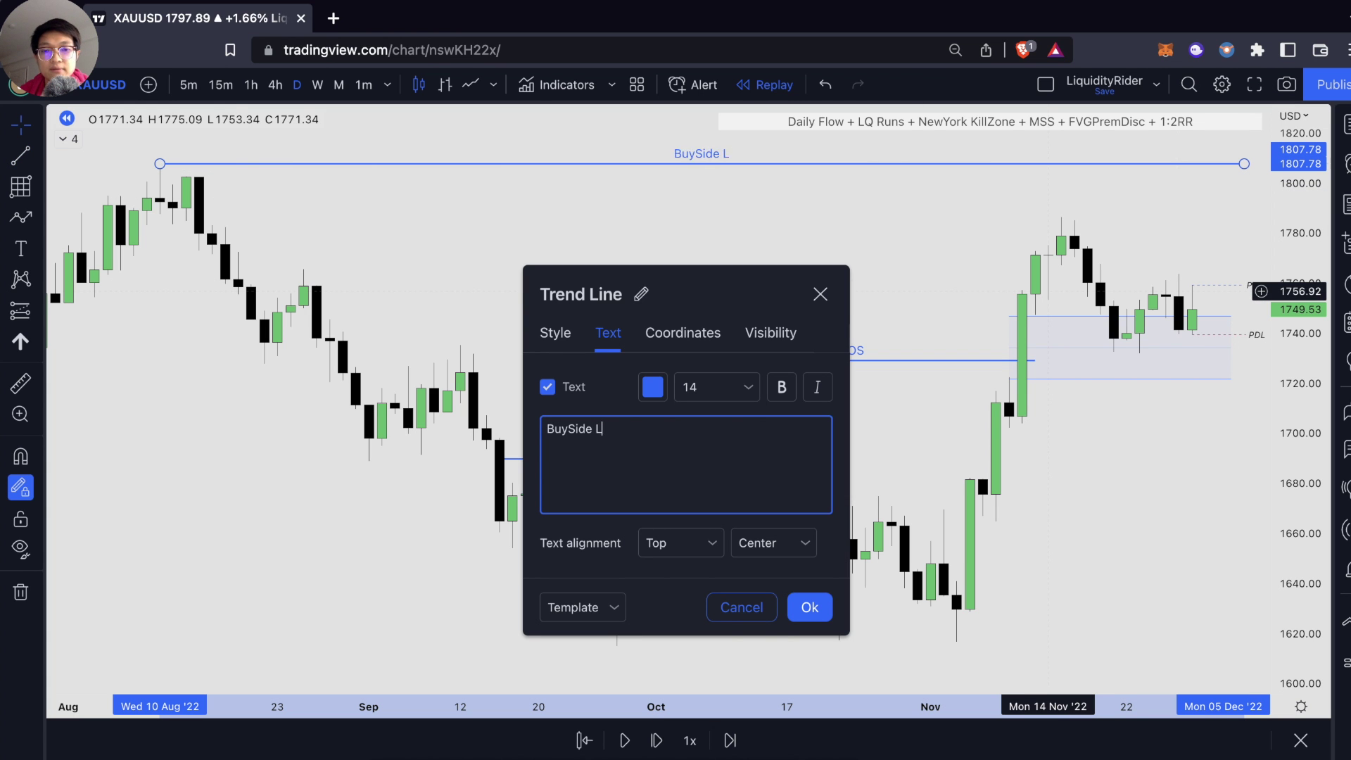
click(809, 606)
Step: Switch the chart to the 1-hour interval and examine the price action between the PDH and PDL levels
scroll(1105, 506, up, 1)
scroll(1105, 507, left, 2)
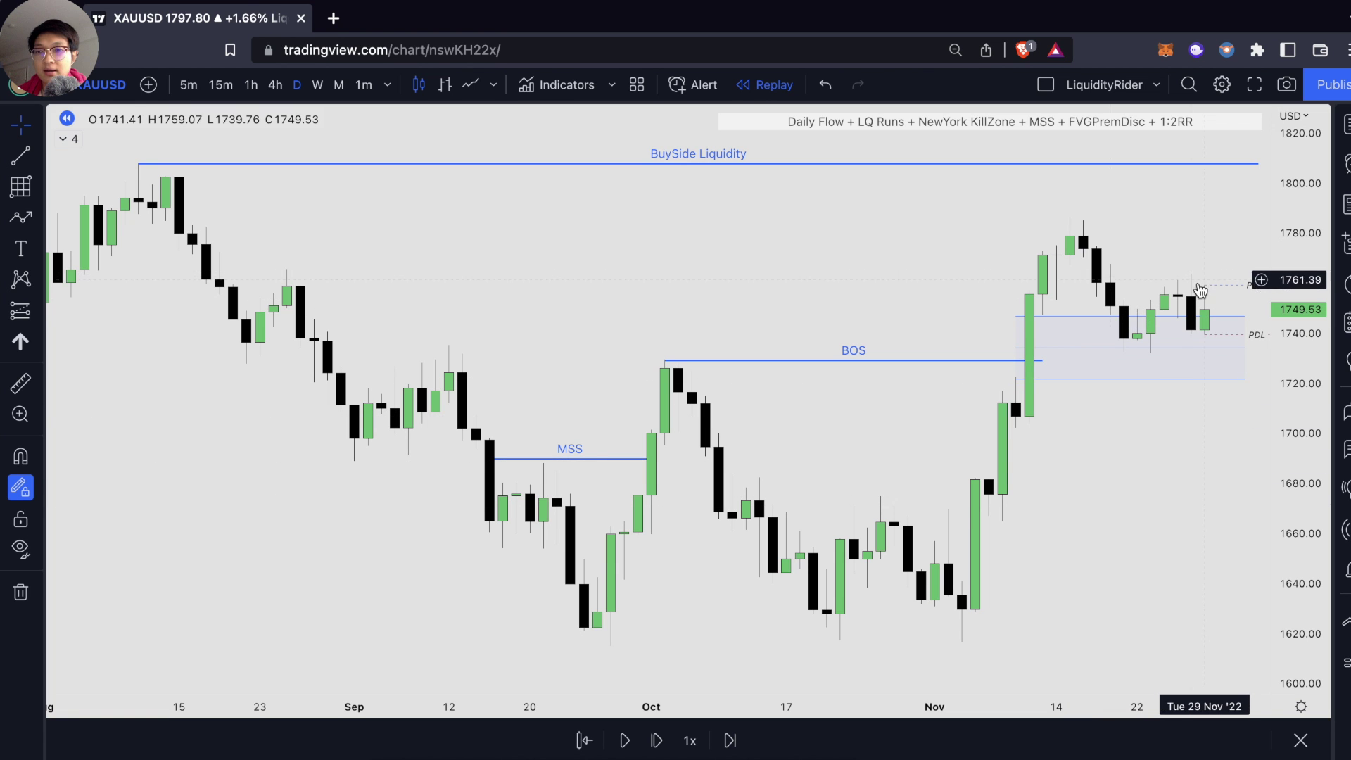
scroll(1199, 290, right, 1)
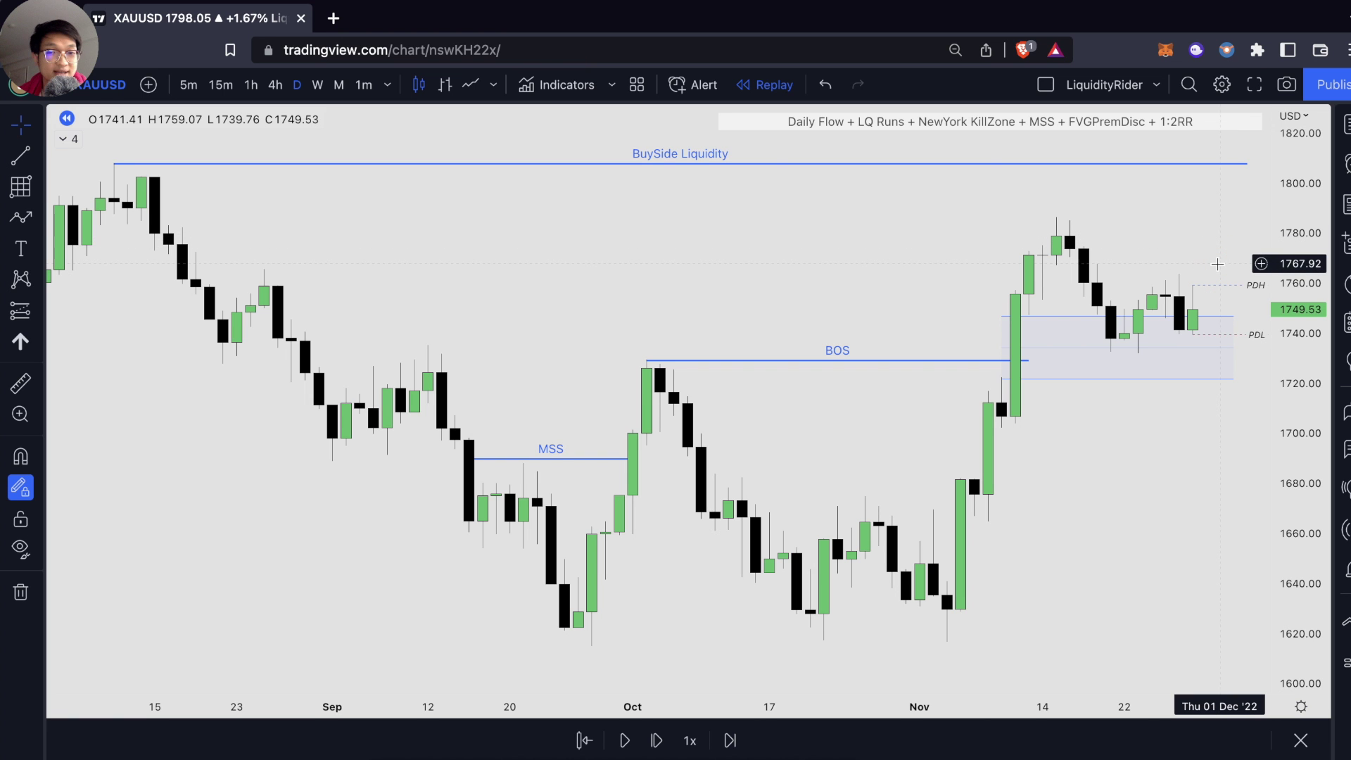
click(250, 84)
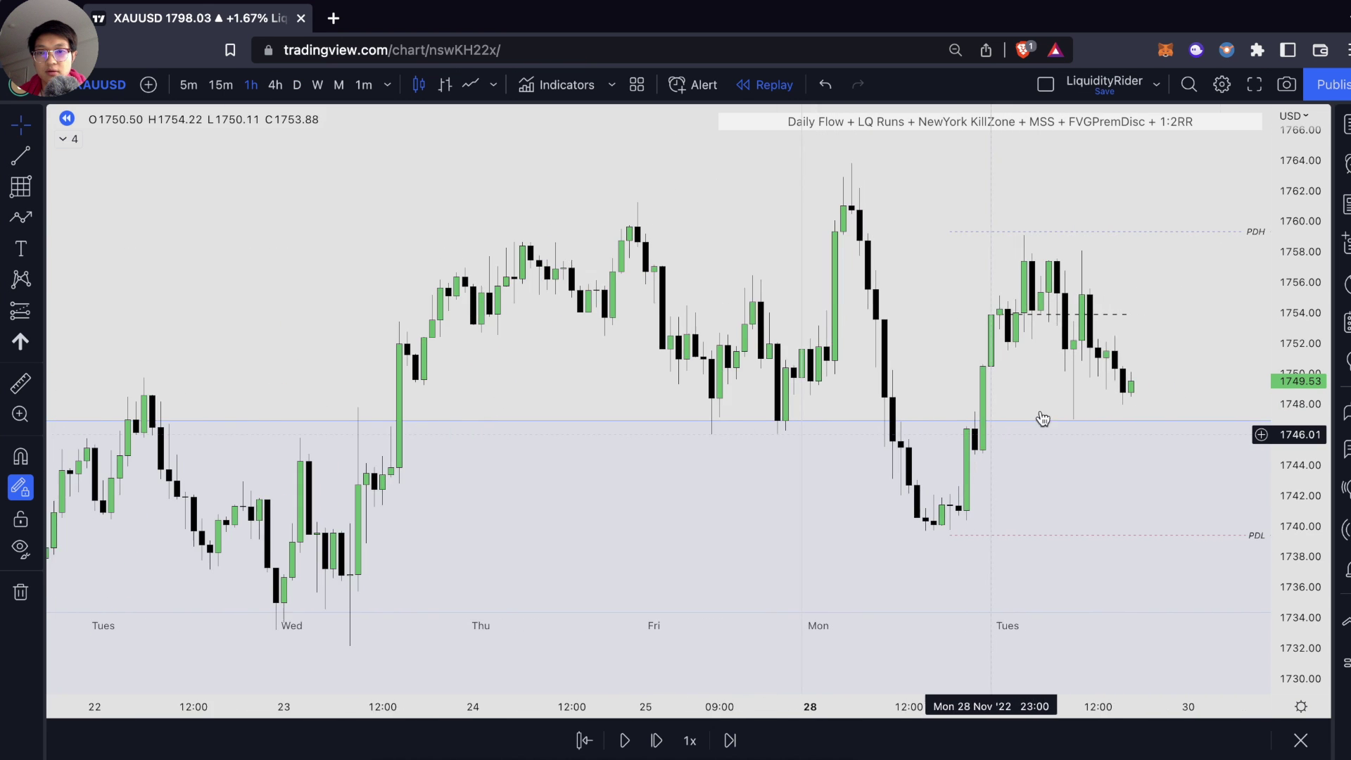
scroll(1143, 361, down, 2)
scroll(1142, 361, down, 3)
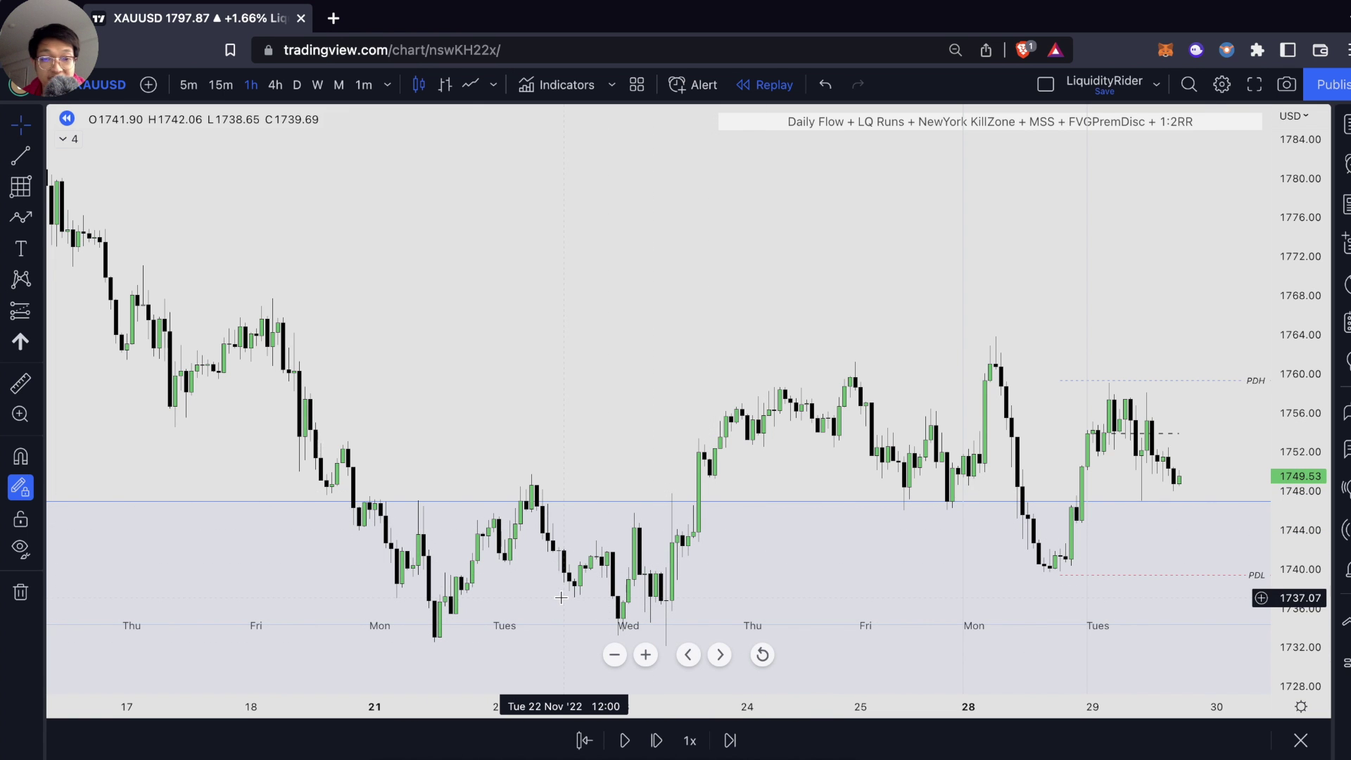
scroll(560, 597, up, 5)
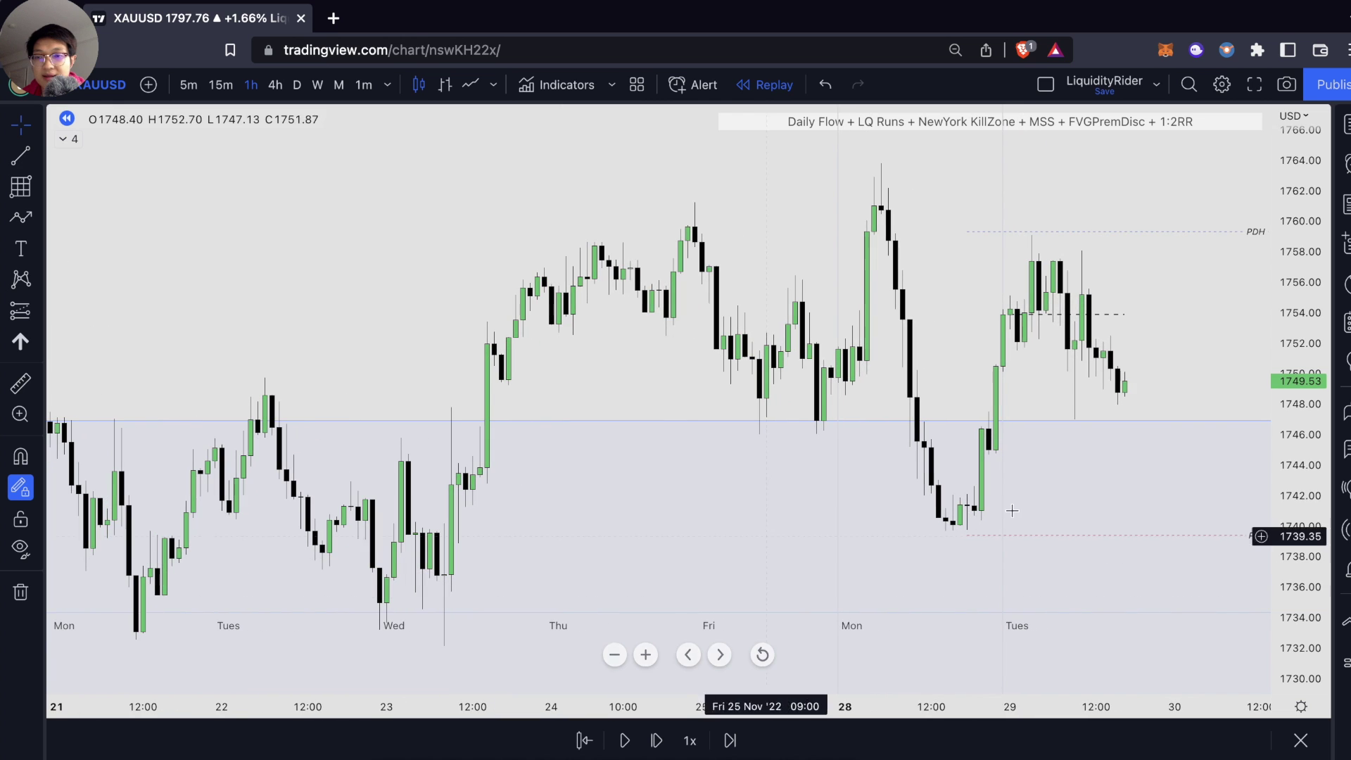
scroll(1141, 406, up, 1)
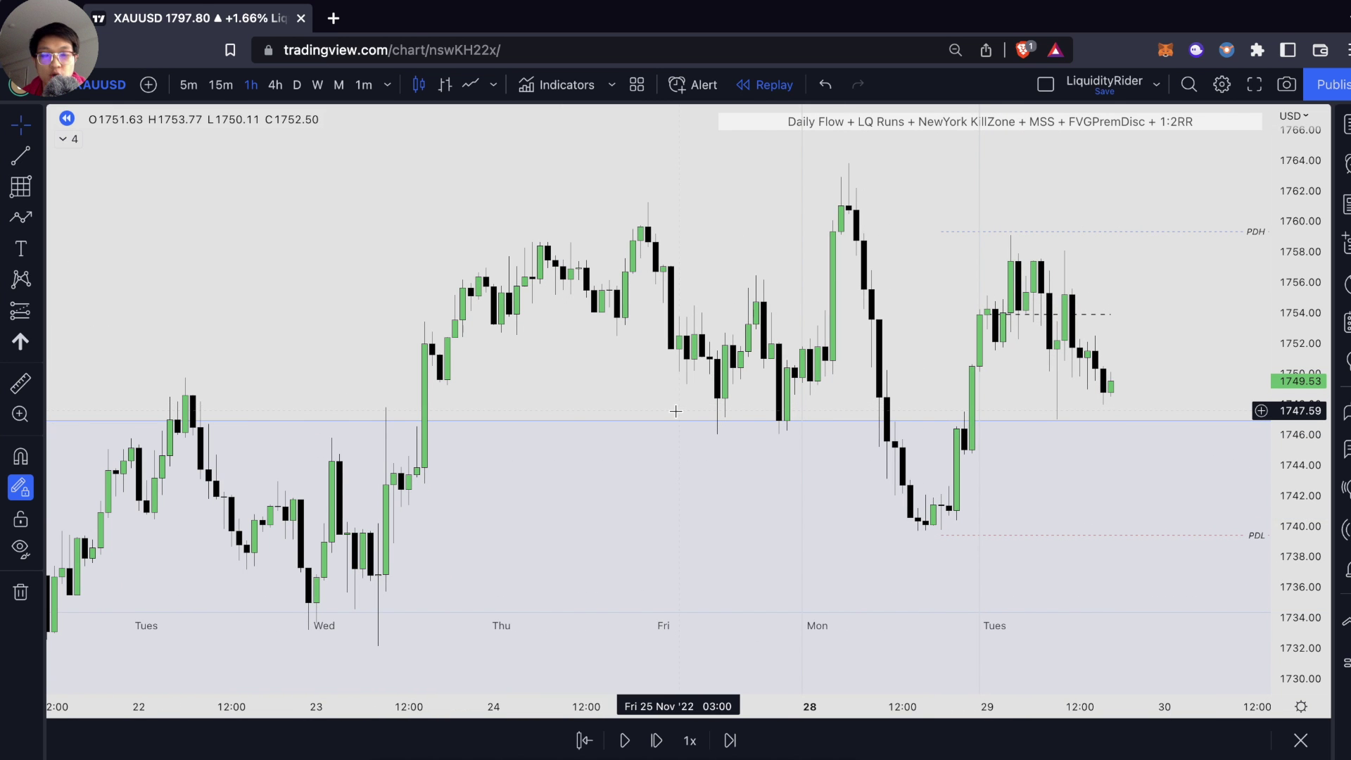
Step: Advance the replay bar by bar on the 1-hour chart to the opening hours of 30 Nov '22
click(656, 740)
click(656, 740)
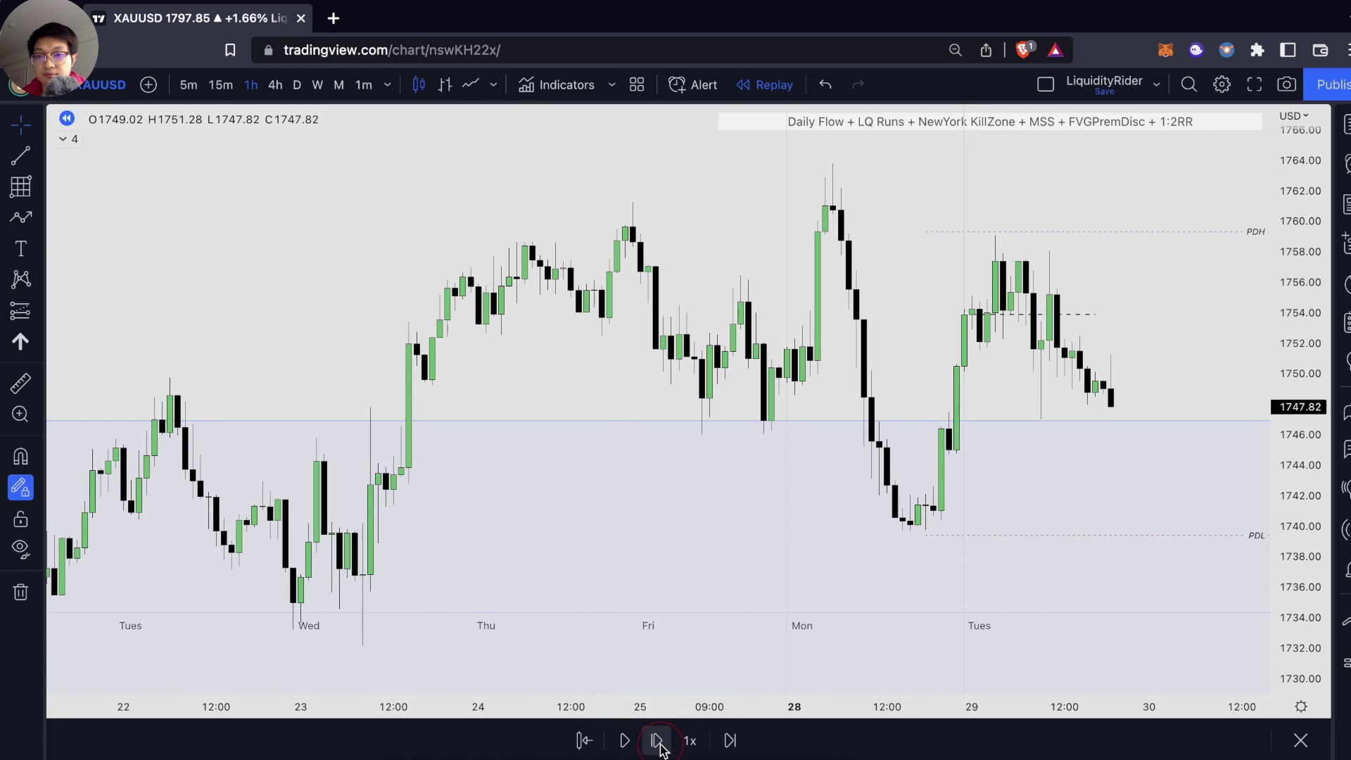
click(656, 740)
click(656, 740)
click(657, 740)
click(656, 740)
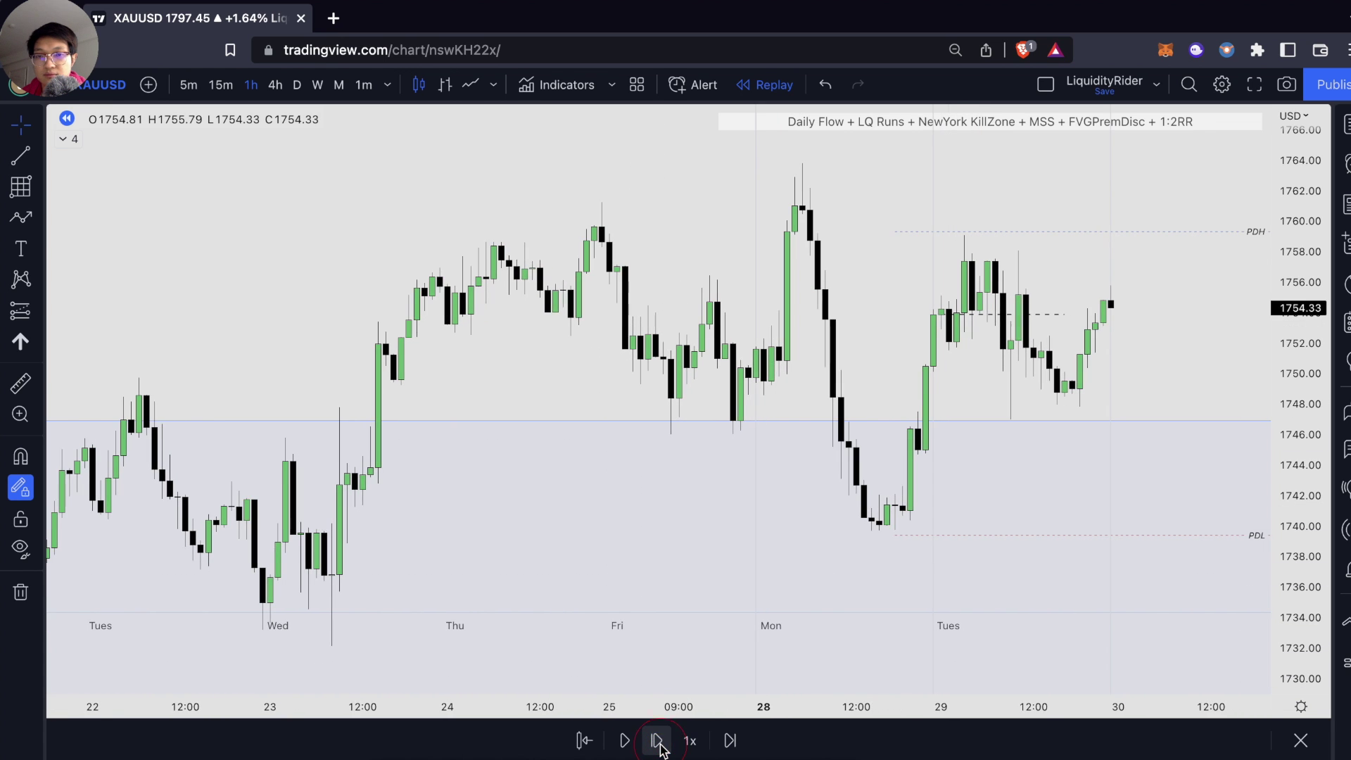
click(656, 740)
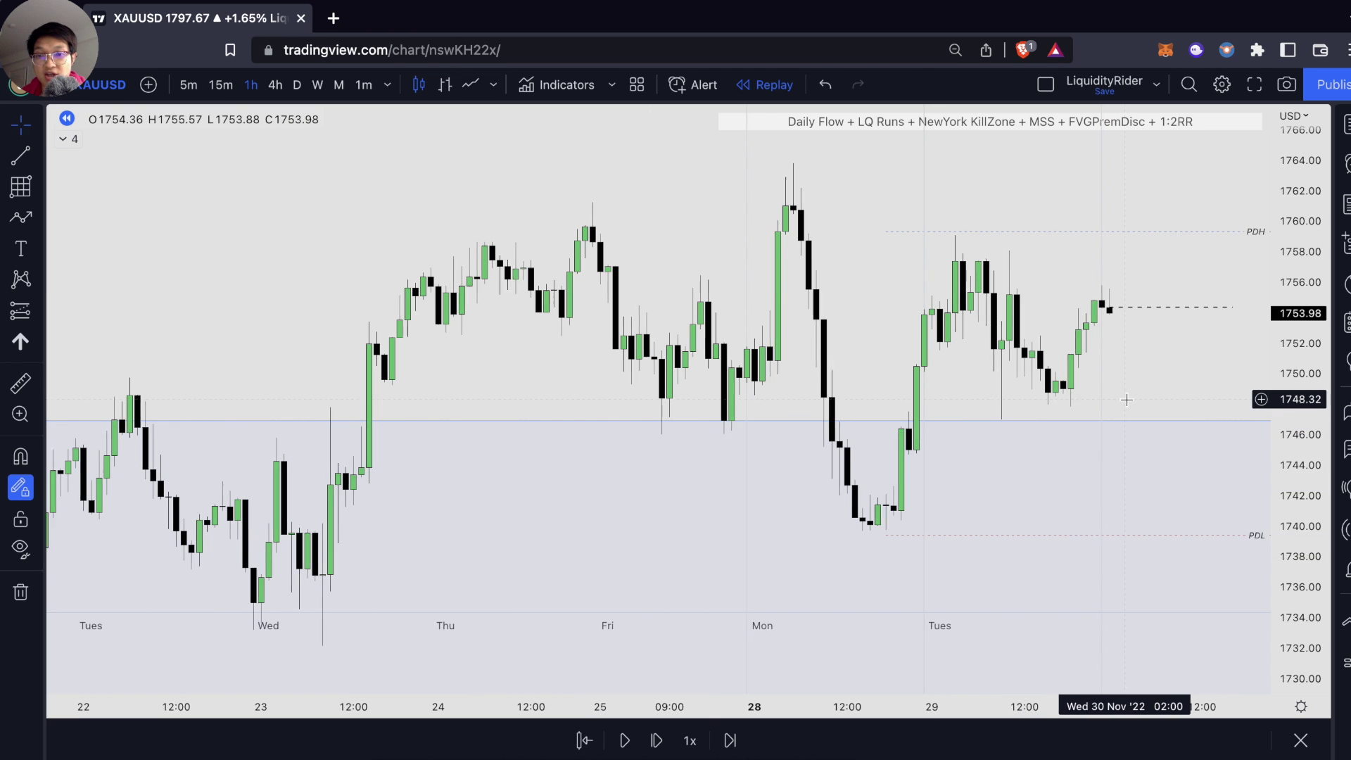
Step: Mark the 29 Nov '22 intraday low near 1747 with a freehand cross just beneath it
scroll(1122, 395, right, 2)
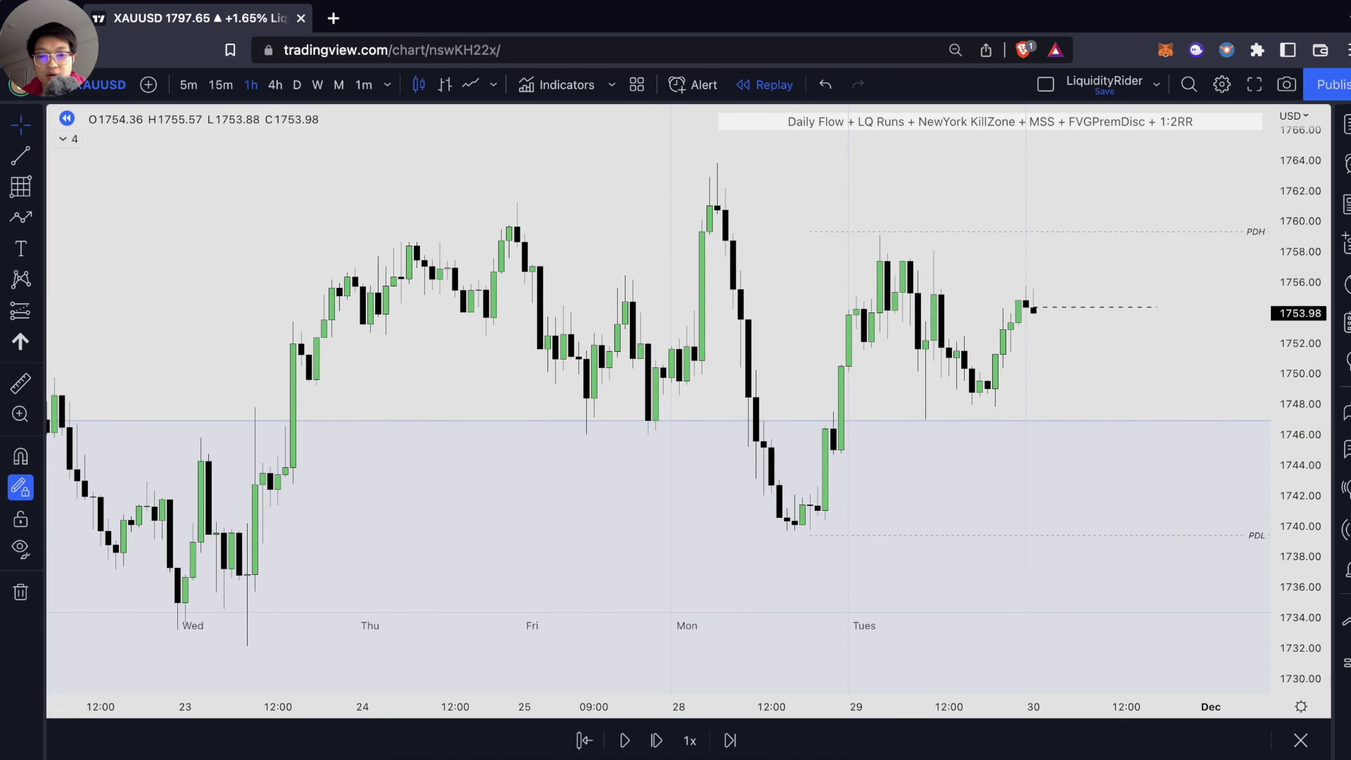
key(alt+b)
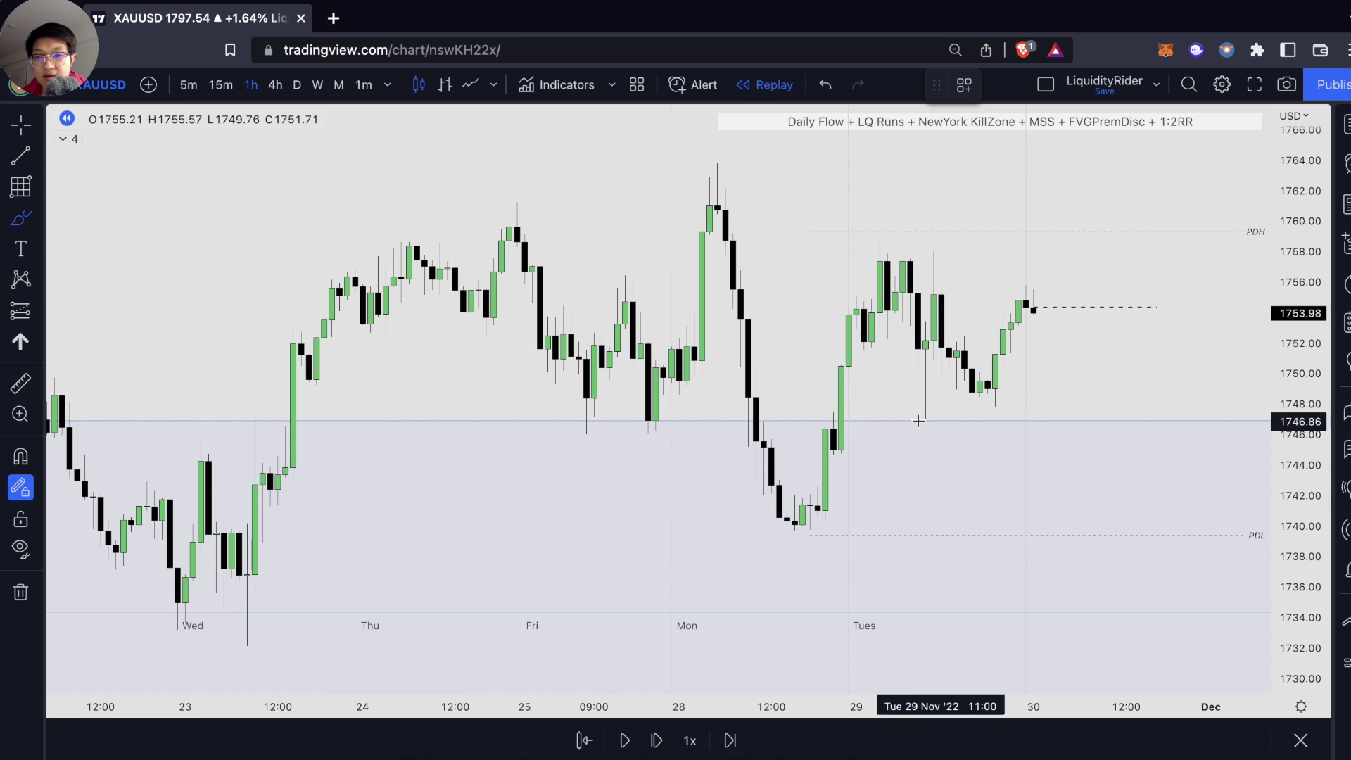
mouse_move(916, 421)
mouse_down()
mouse_move(957, 441)
mouse_move(920, 454)
mouse_up()
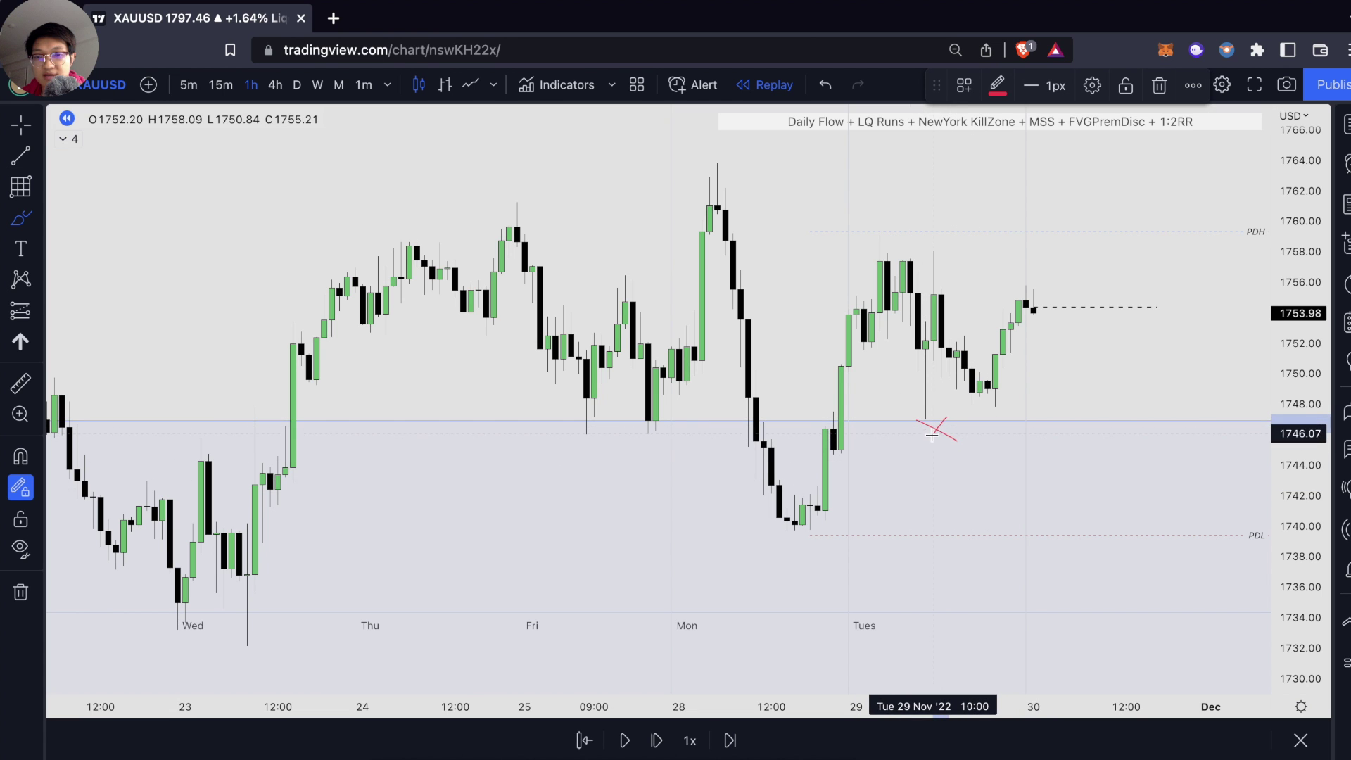
Step: Draw a horizontal trend line from the 29 Nov '22 intraday low at about 1747 to late 30 Nov and apply the Bear template
key(alt+t)
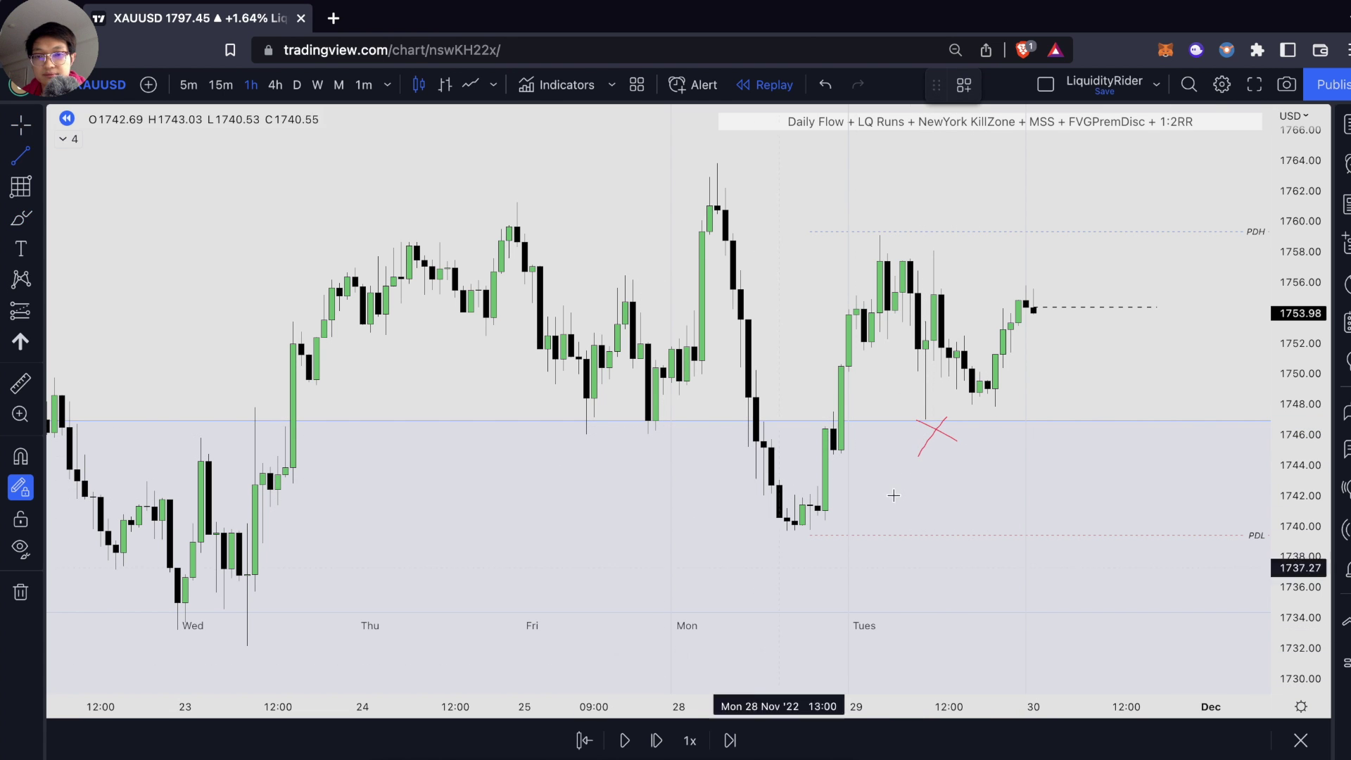
click(919, 418)
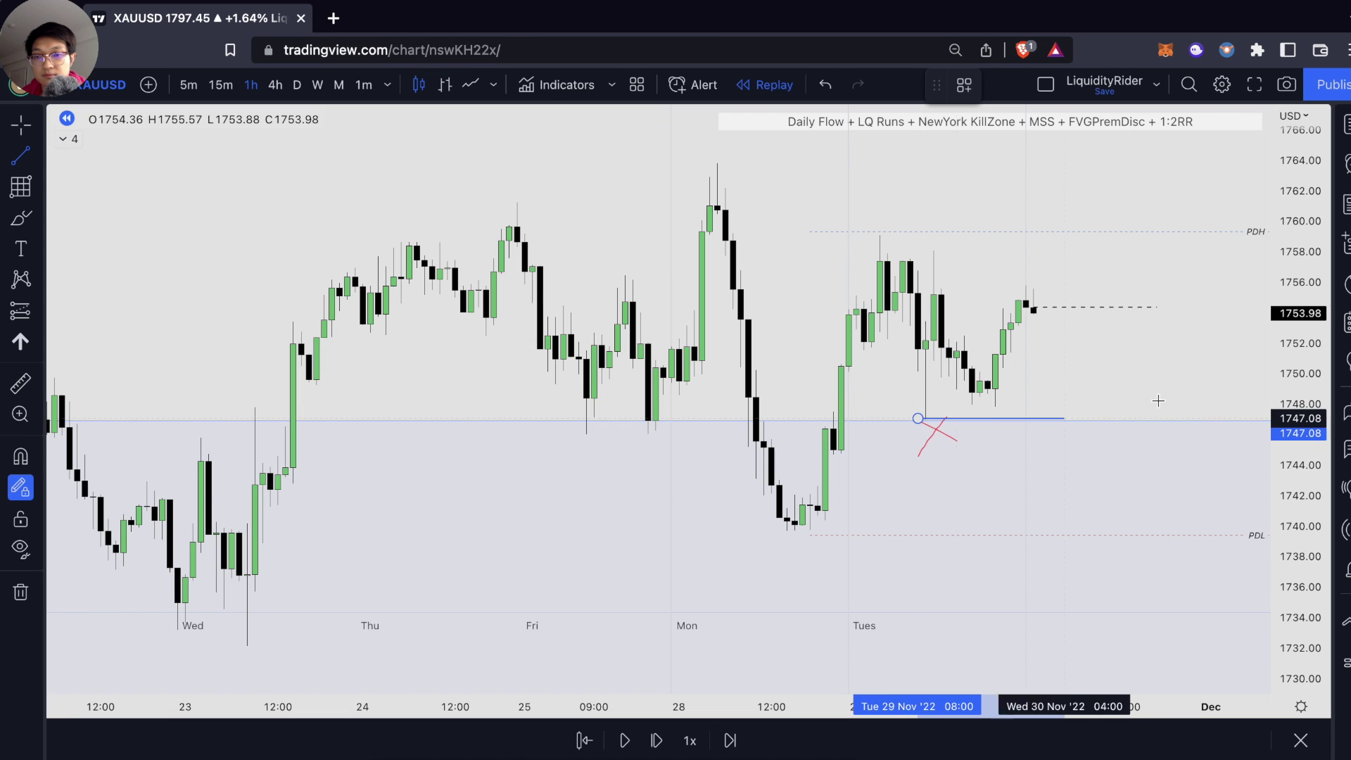
click(1201, 419)
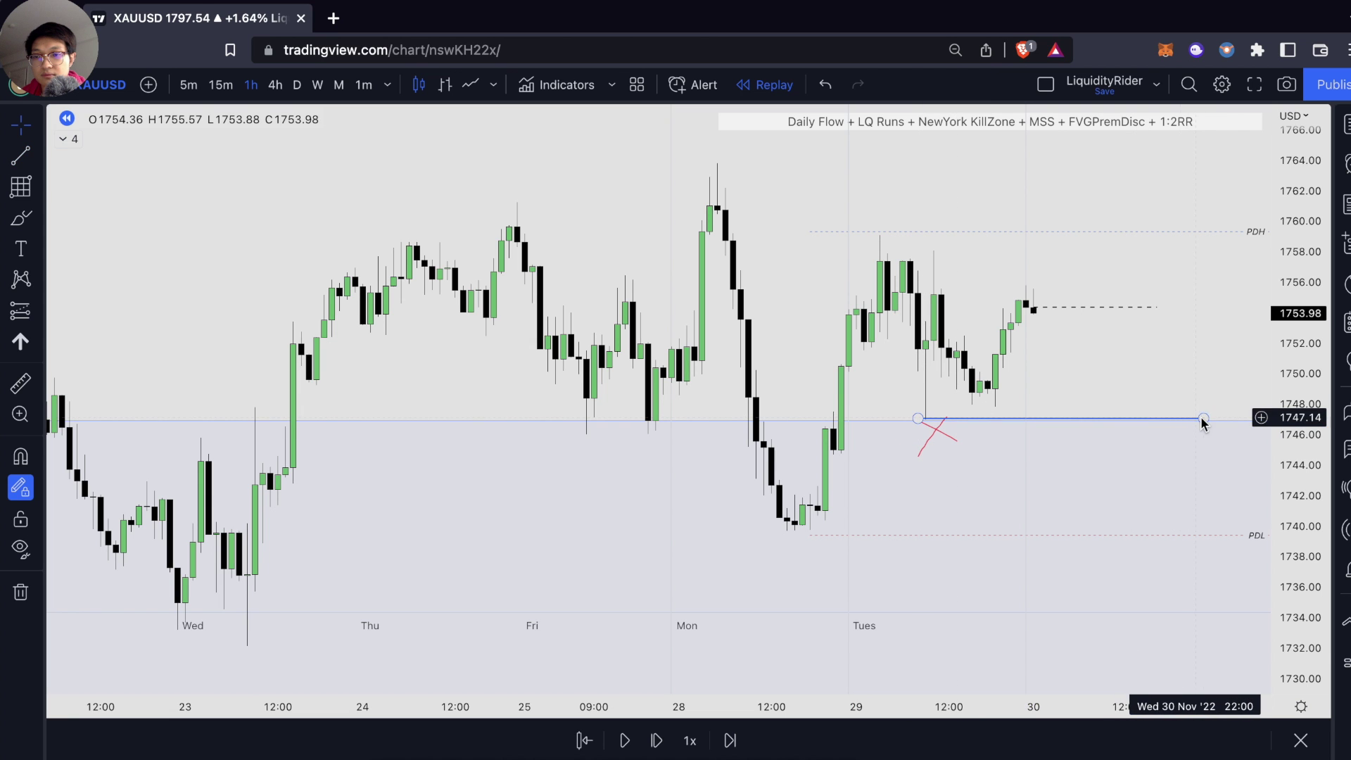
right_click(1201, 420)
mouse_move(1227, 440)
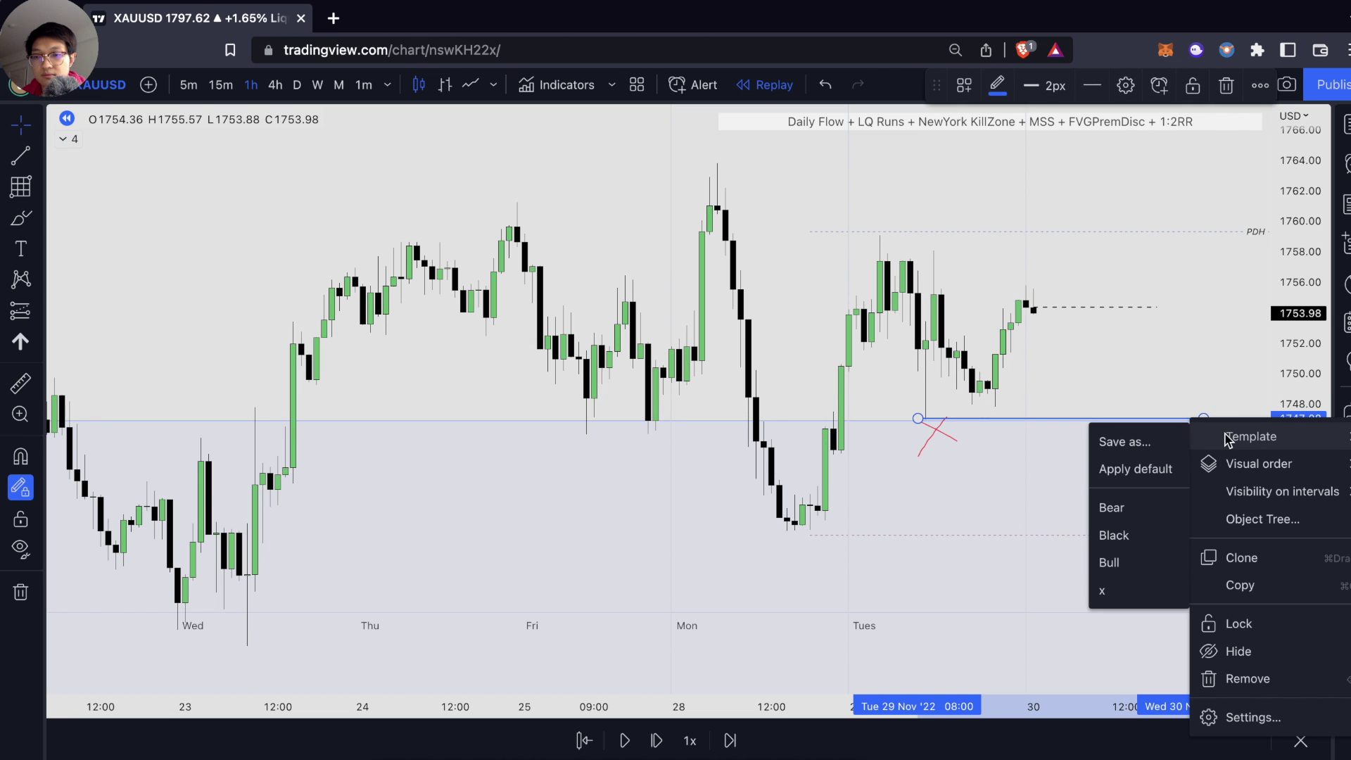
click(1113, 508)
click(1108, 376)
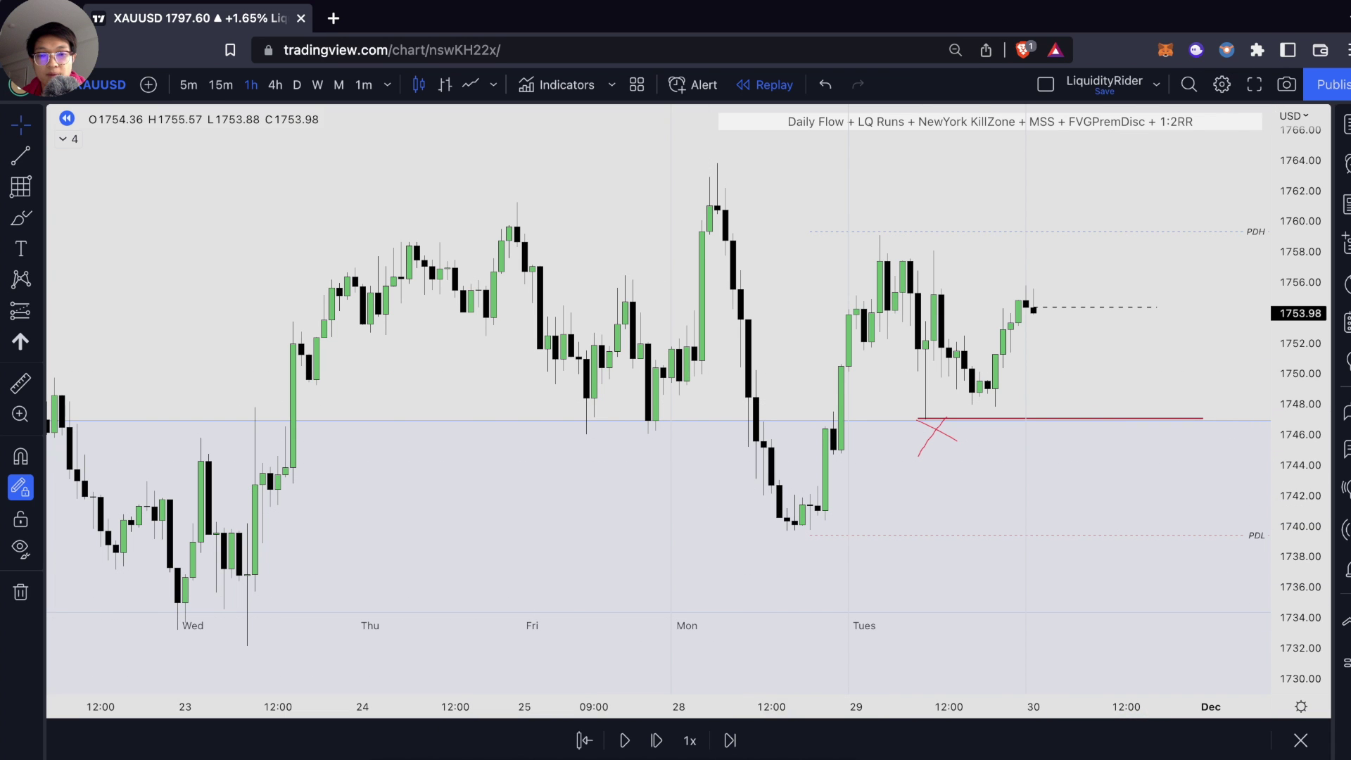
Step: Cover the price gap in the late 28 Nov rally with a rectangle from about 1742.8 to 1744.9, extended to late 30 Nov
key(alt+shift+r)
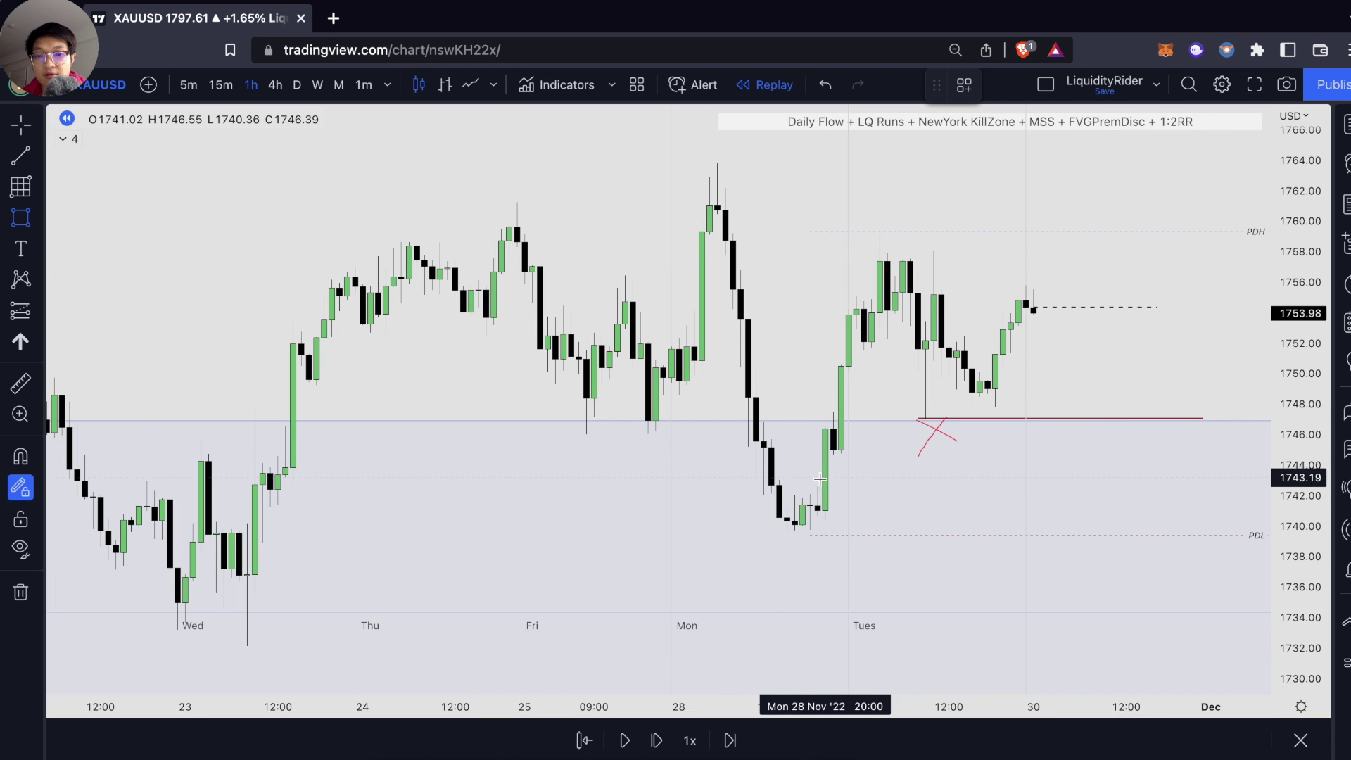
drag(816, 483, 1202, 451)
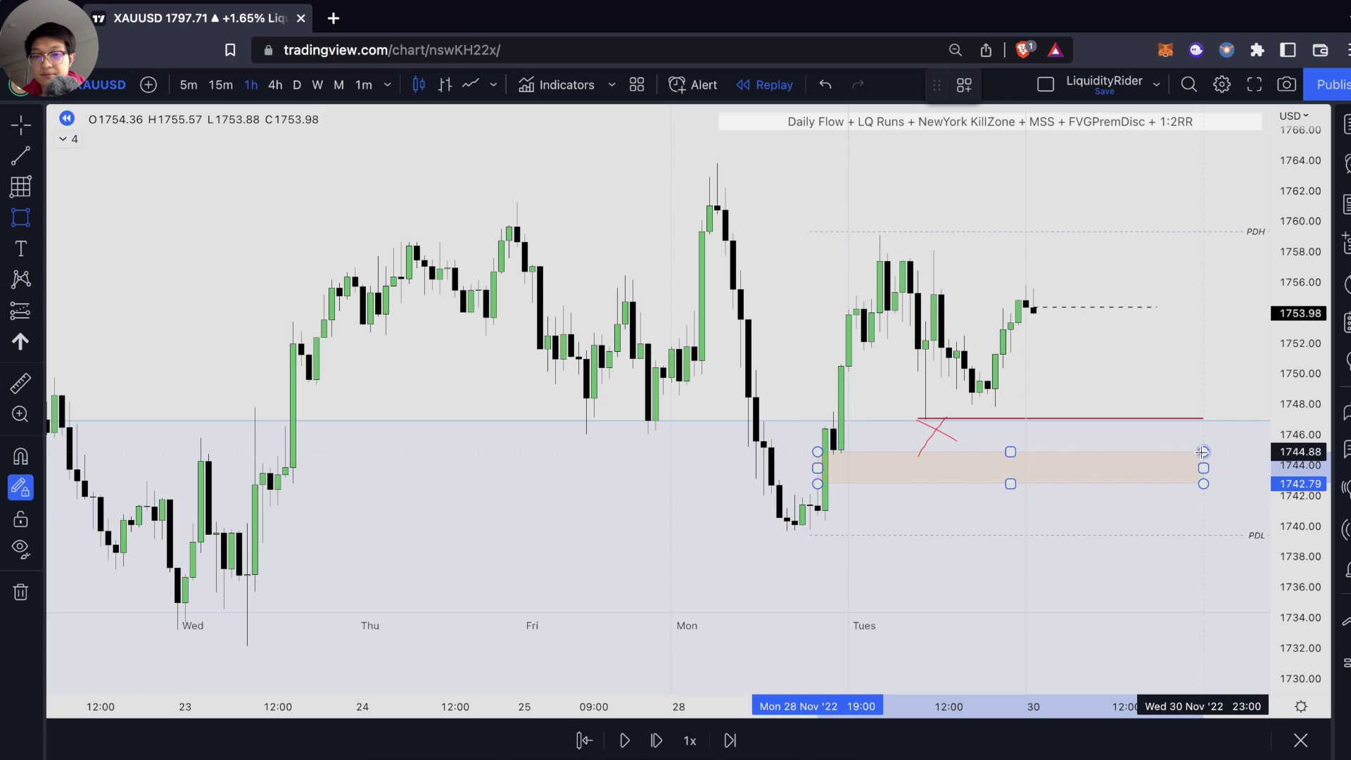
click(1202, 451)
click(1187, 382)
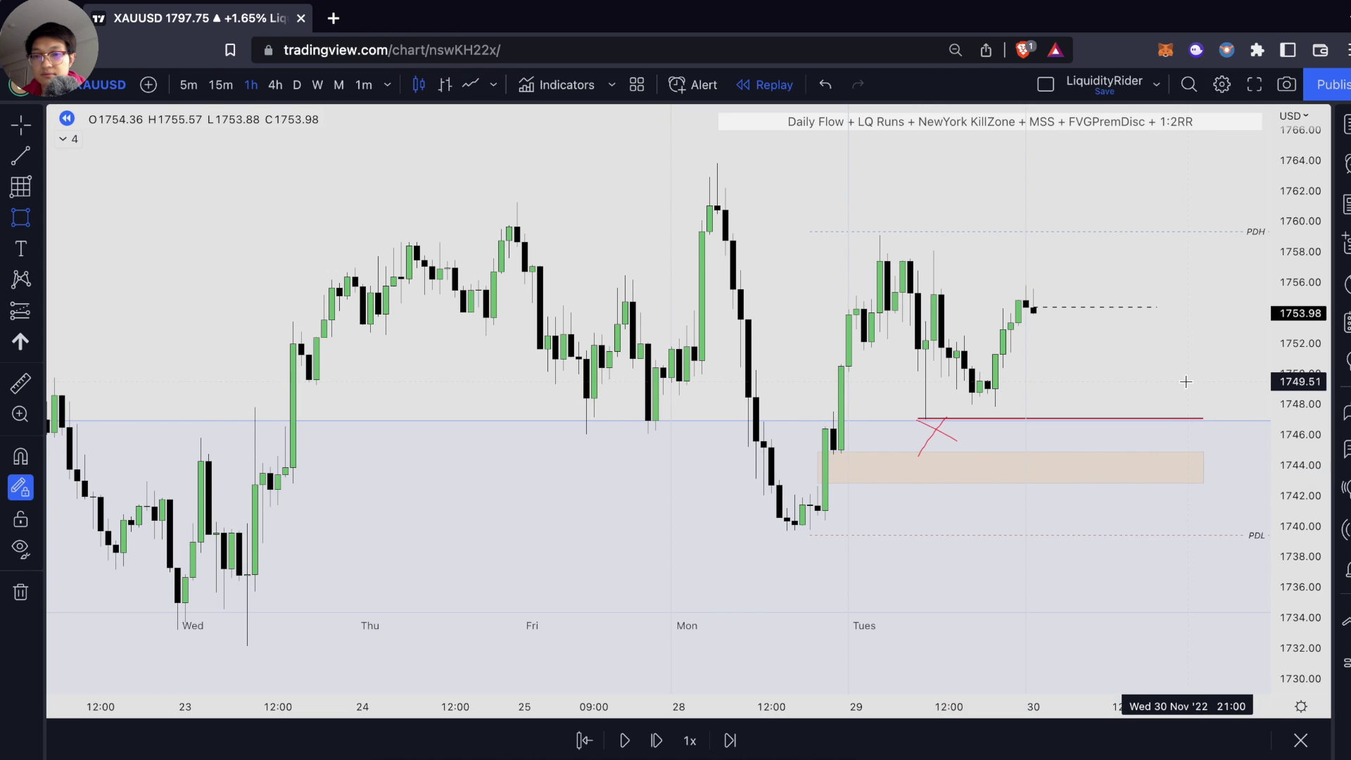
click(764, 669)
key(Delete)
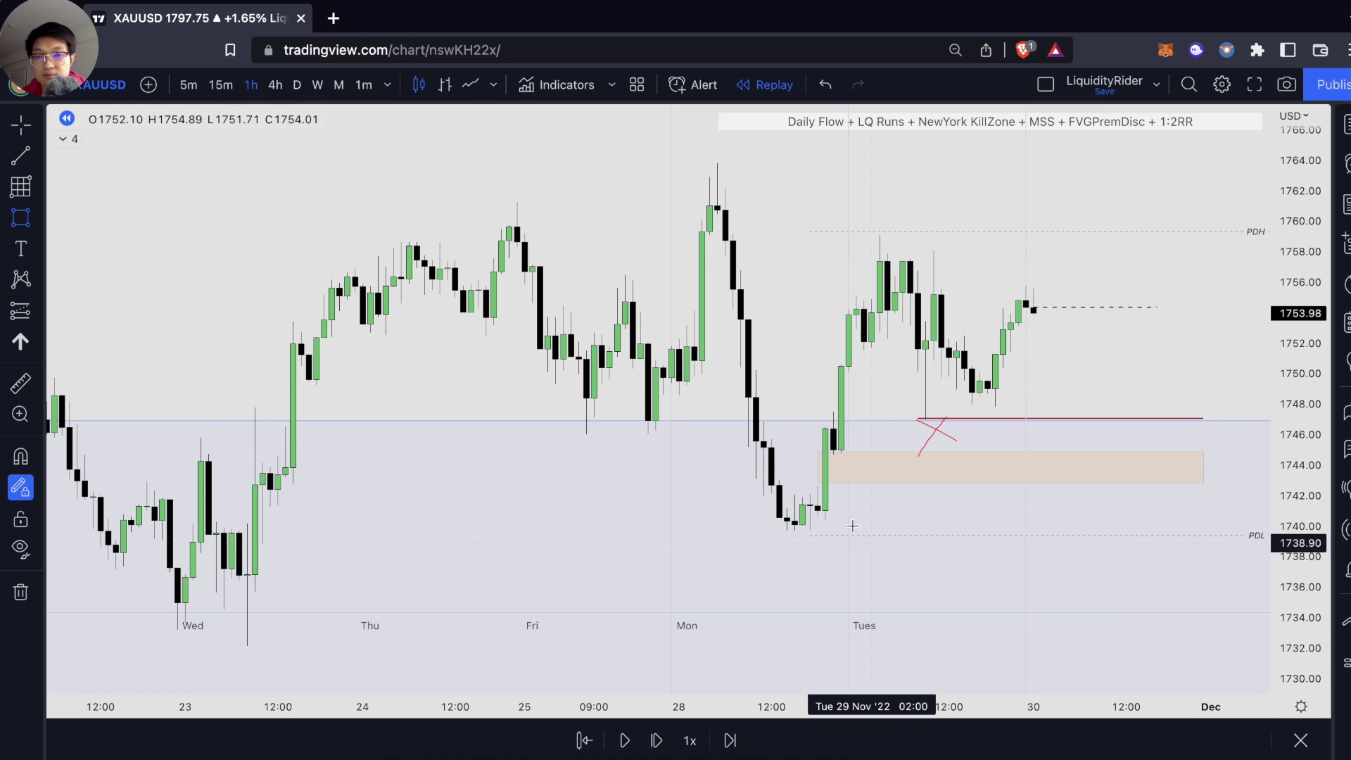
Step: Advance the replay bar by bar to the first sharp drop on 30 Nov and draw a freehand cross above the 29 Nov high
click(657, 740)
click(656, 740)
click(656, 740)
click(656, 740)
click(656, 741)
click(656, 740)
click(657, 740)
click(658, 740)
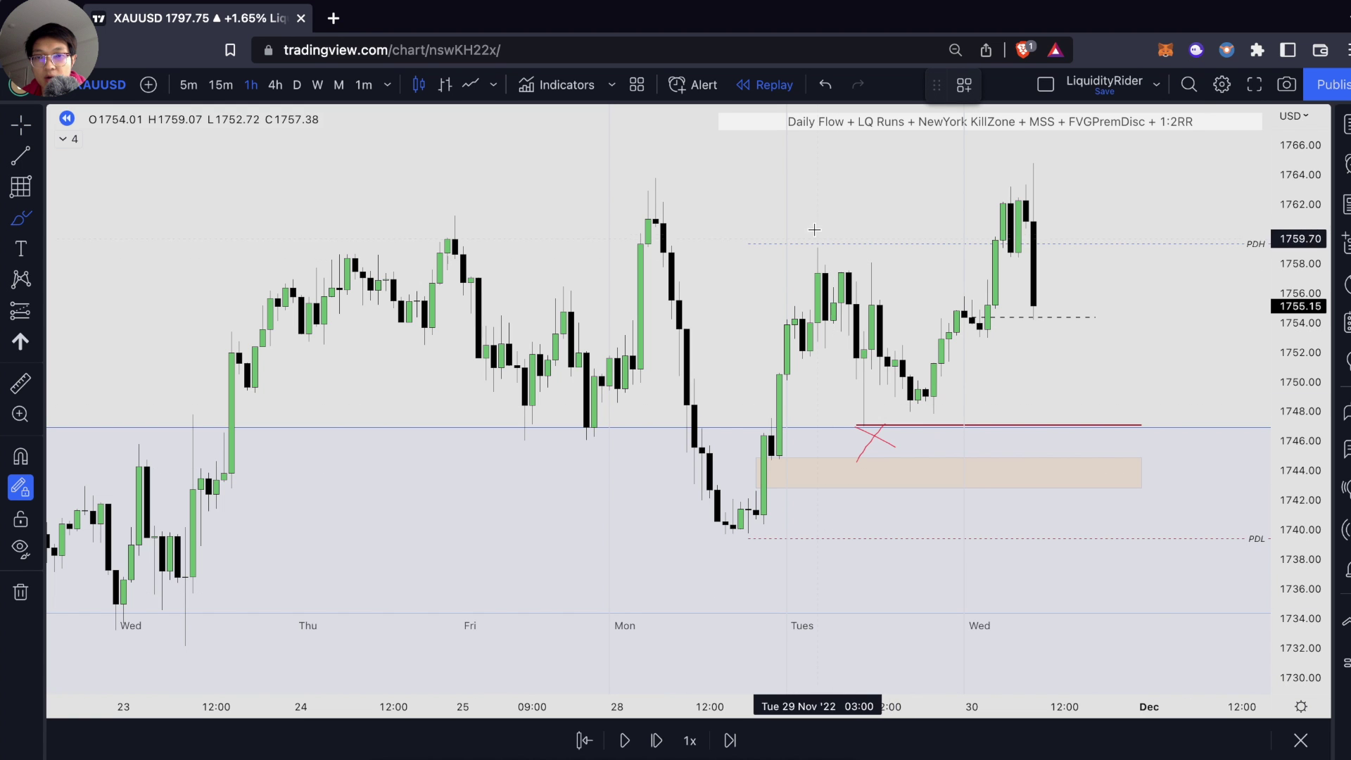
mouse_move(835, 182)
mouse_down()
mouse_move(868, 205)
mouse_move(825, 221)
mouse_up()
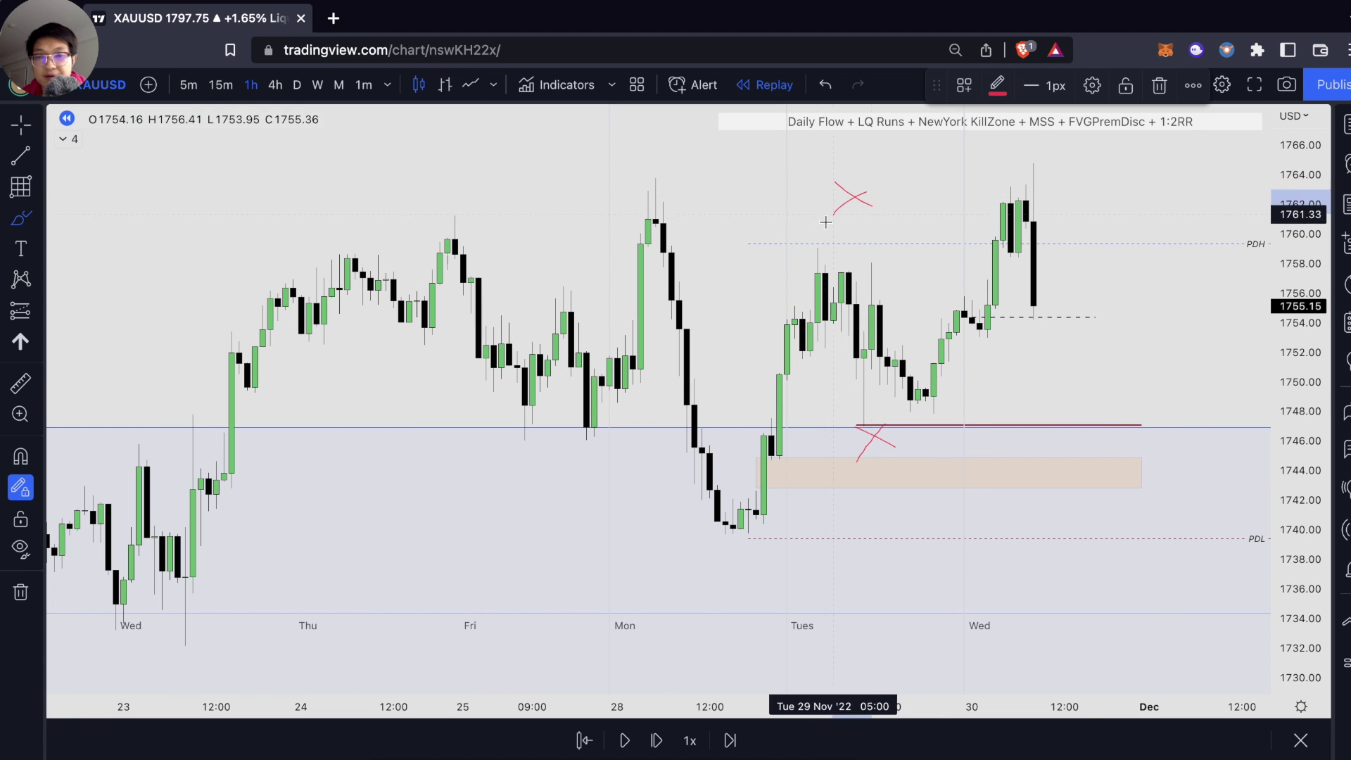
Step: Advance the replay to the 30 Nov rebound from below the red line and switch the chart to the 15-minute interval
click(657, 741)
click(658, 740)
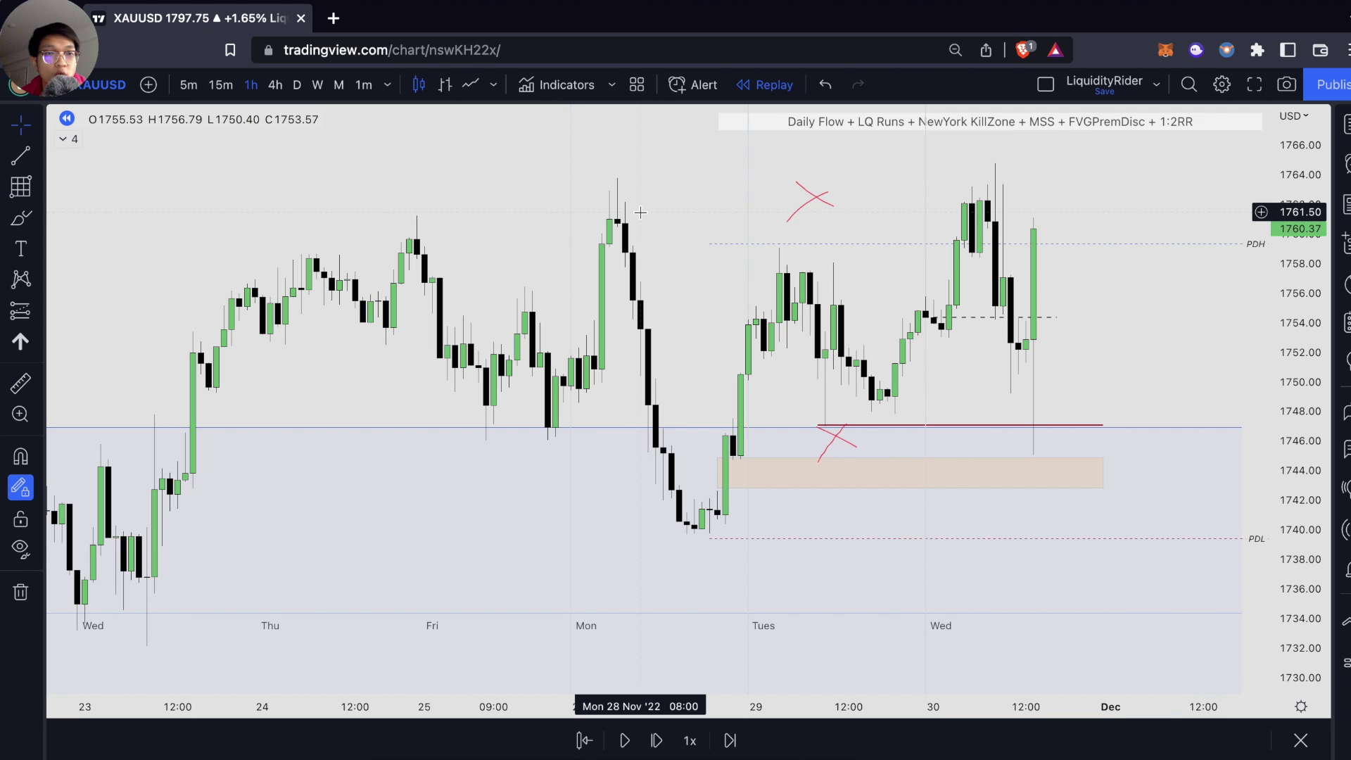
click(220, 90)
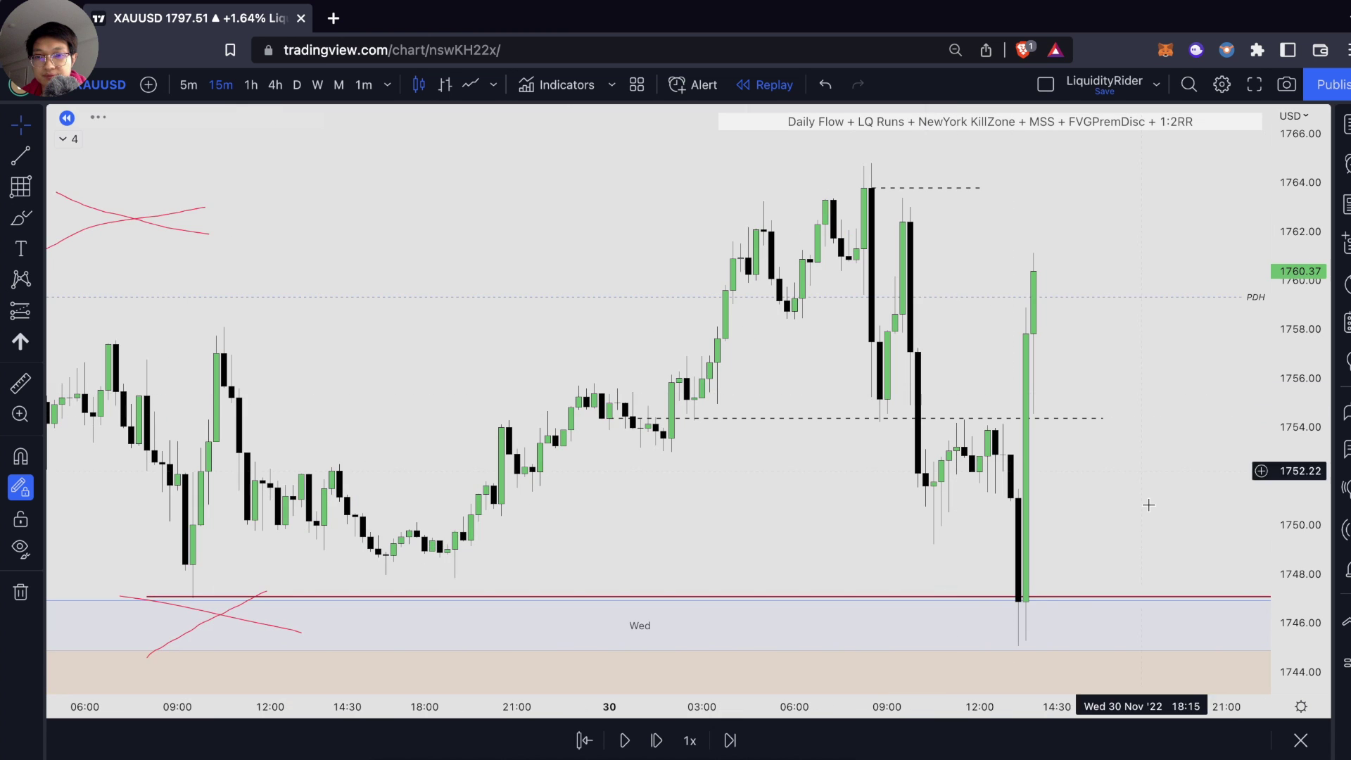
click(1149, 504)
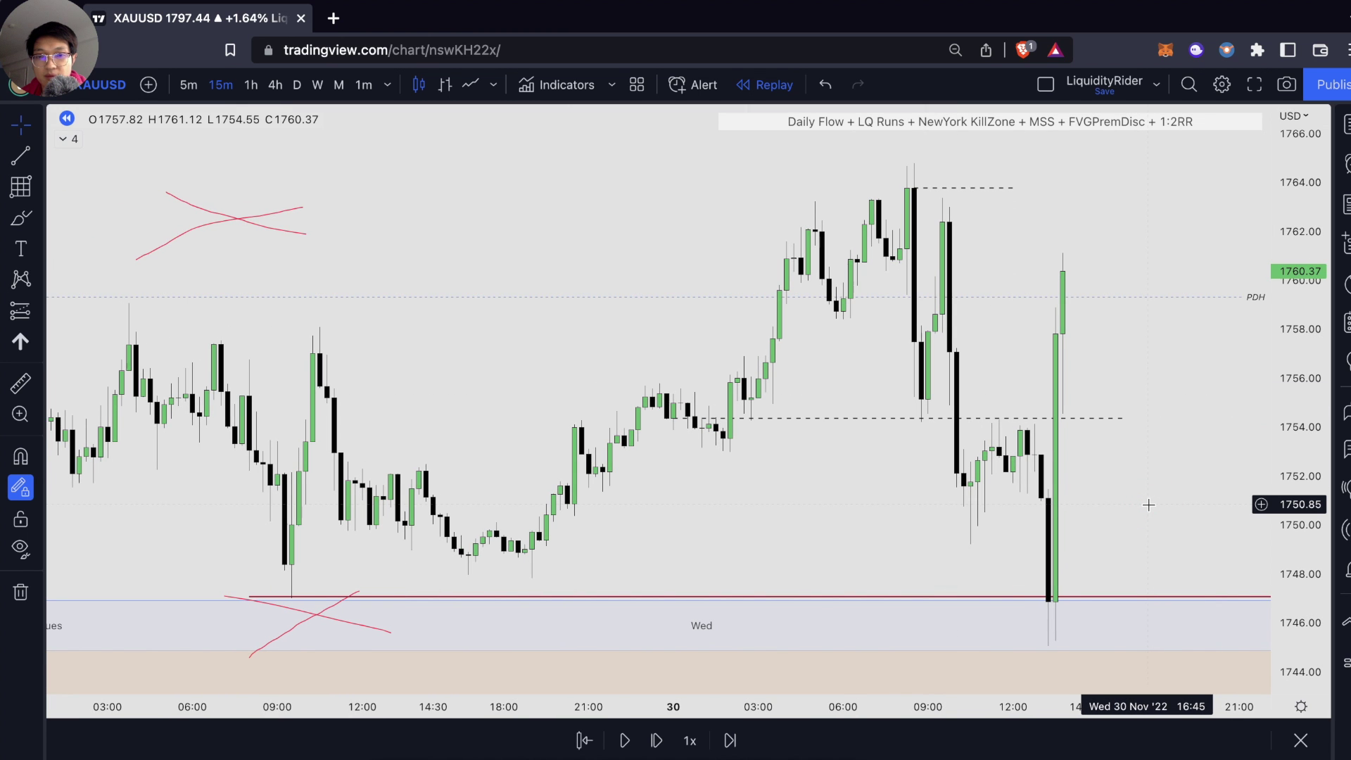
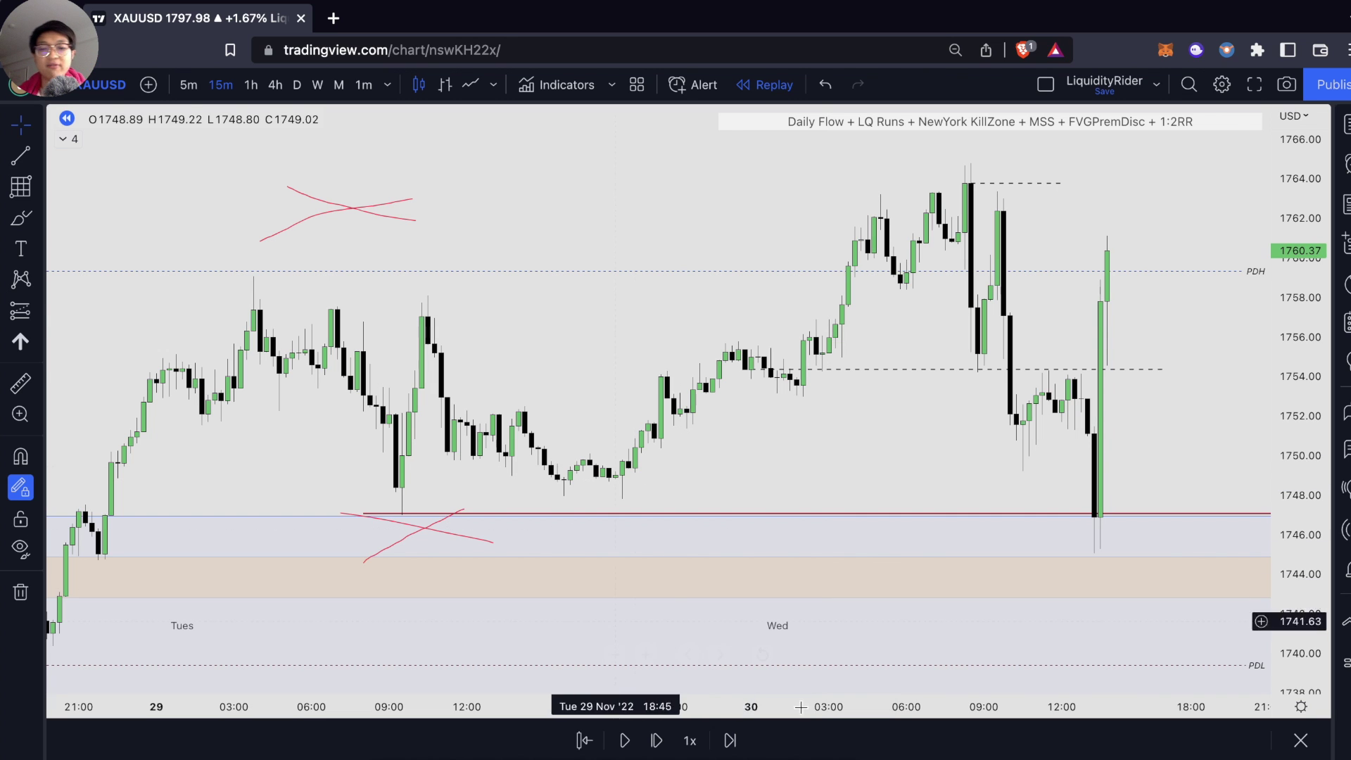
Step: Circle the area beneath the 29 Nov low in thick red and draw an upward arrow beside the 30 Nov rebound
mouse_move(392, 513)
mouse_down()
mouse_move(431, 530)
mouse_move(365, 537)
mouse_move(394, 507)
mouse_up()
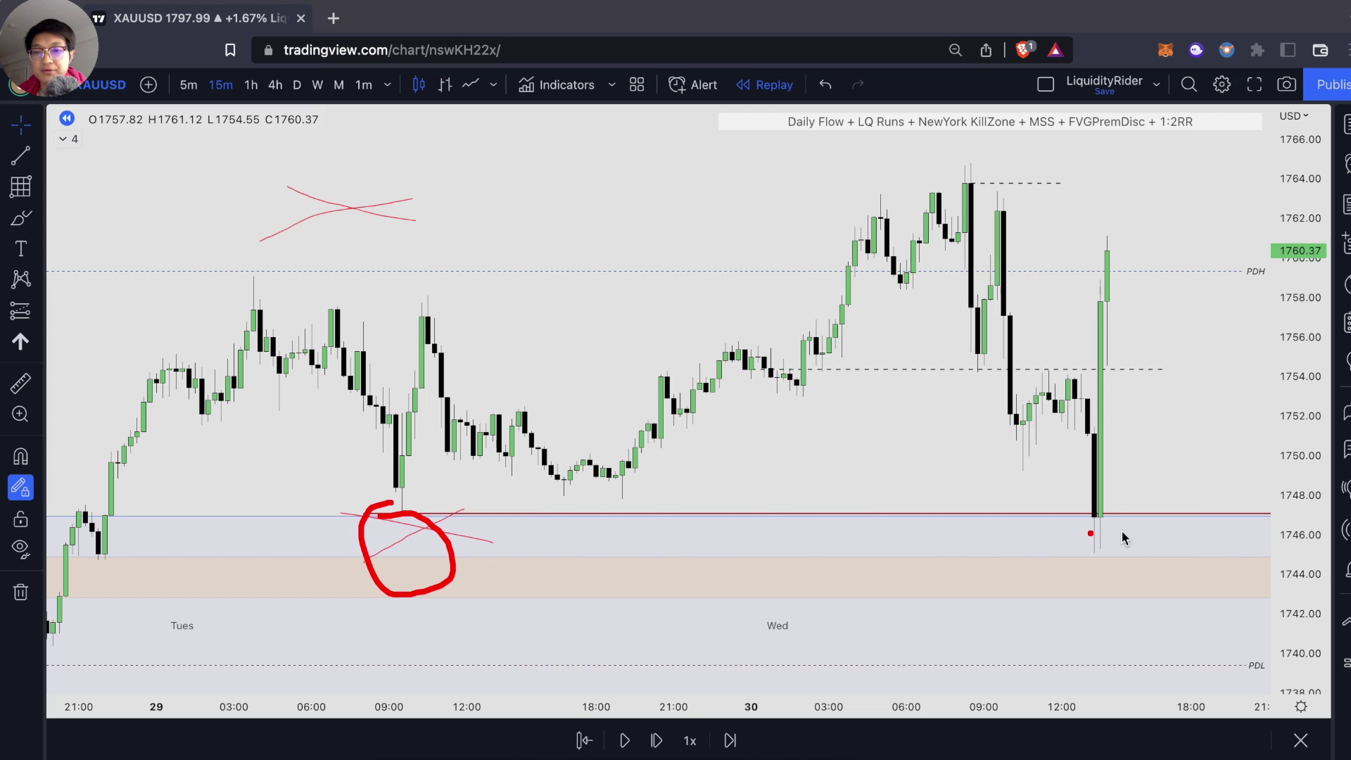
drag(1125, 557, 1142, 298)
drag(1151, 249, 1069, 302)
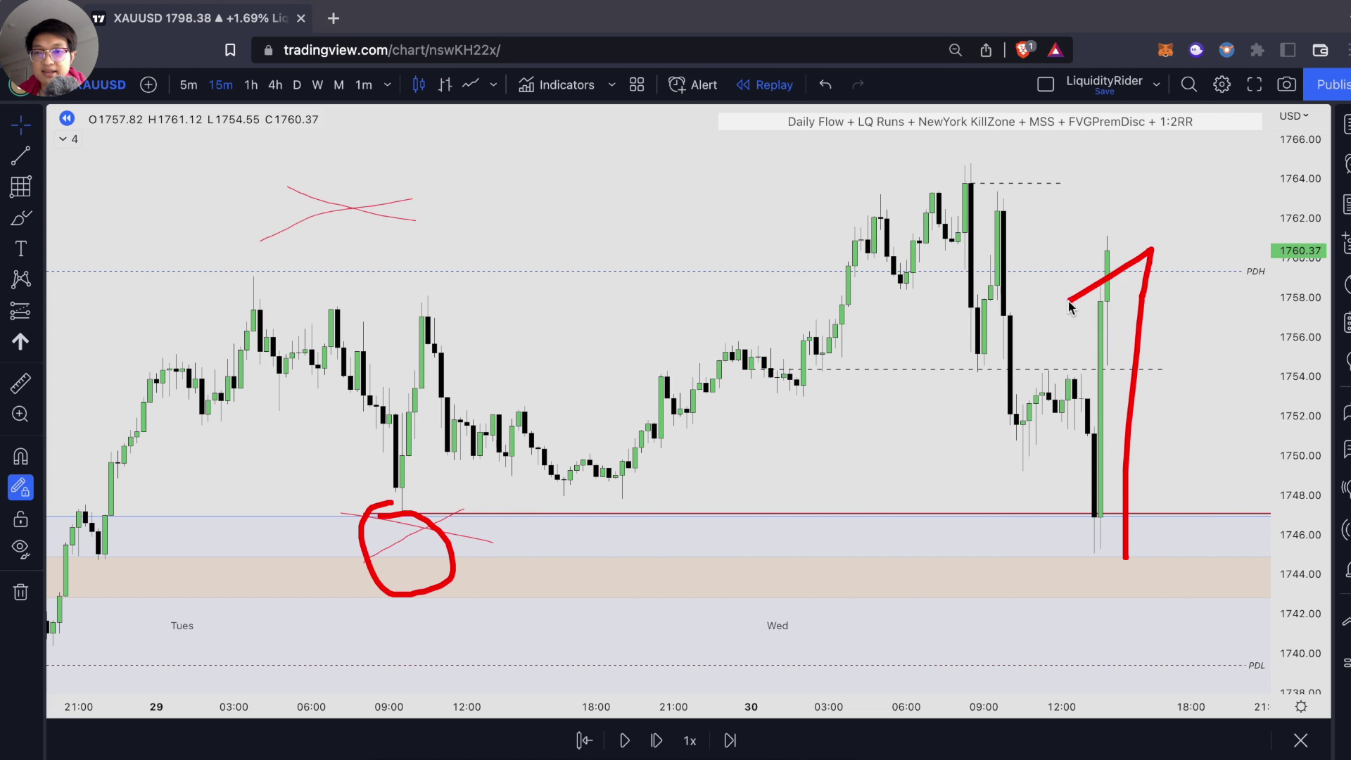
drag(1148, 255, 1180, 317)
Step: Draw a thick red stroke across the 30 Nov swing highs near 1754 and handwrite "MSS" above it
drag(1022, 367, 1126, 366)
drag(1032, 341, 1042, 347)
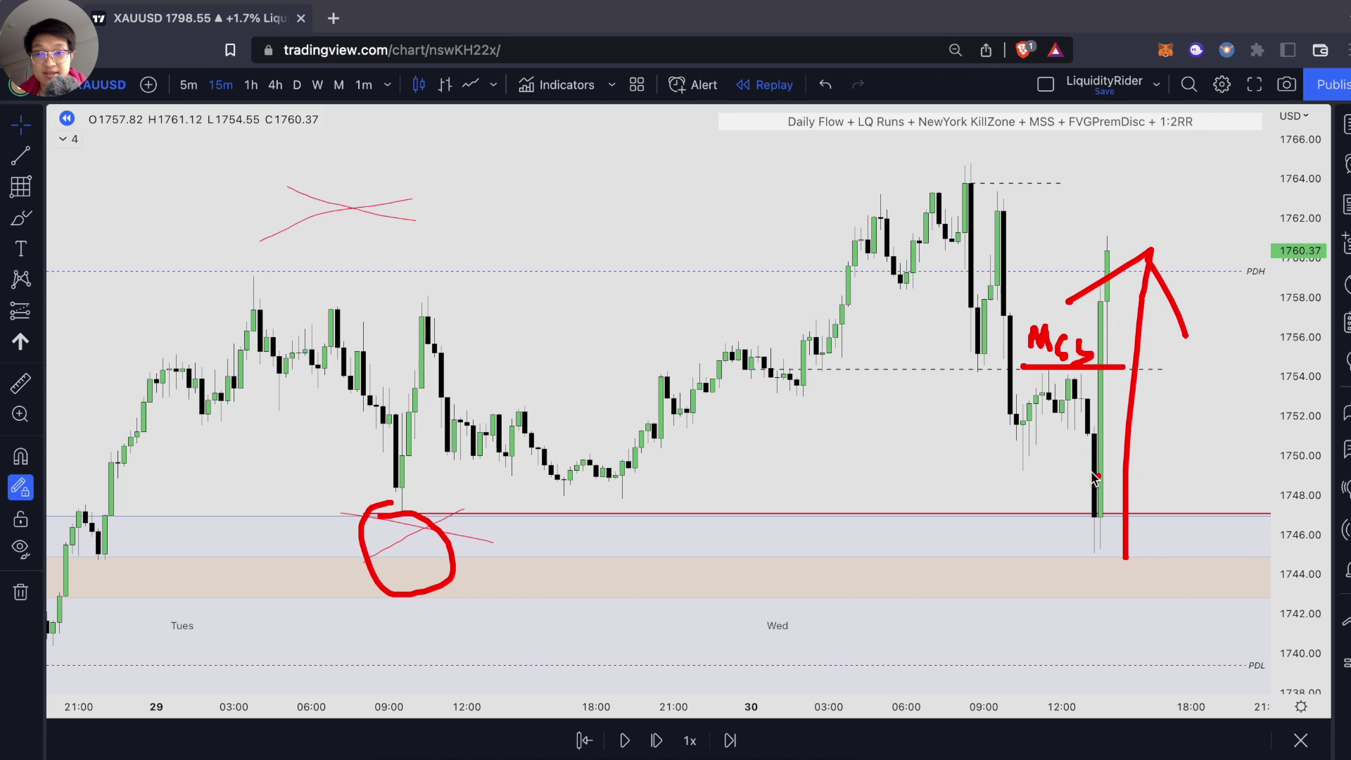
Step: Switch the chart to the 5-minute interval and draw a rectangle over the 30 Nov rally's gap, from about 1751 to 1753.4
key(5)
key(Return)
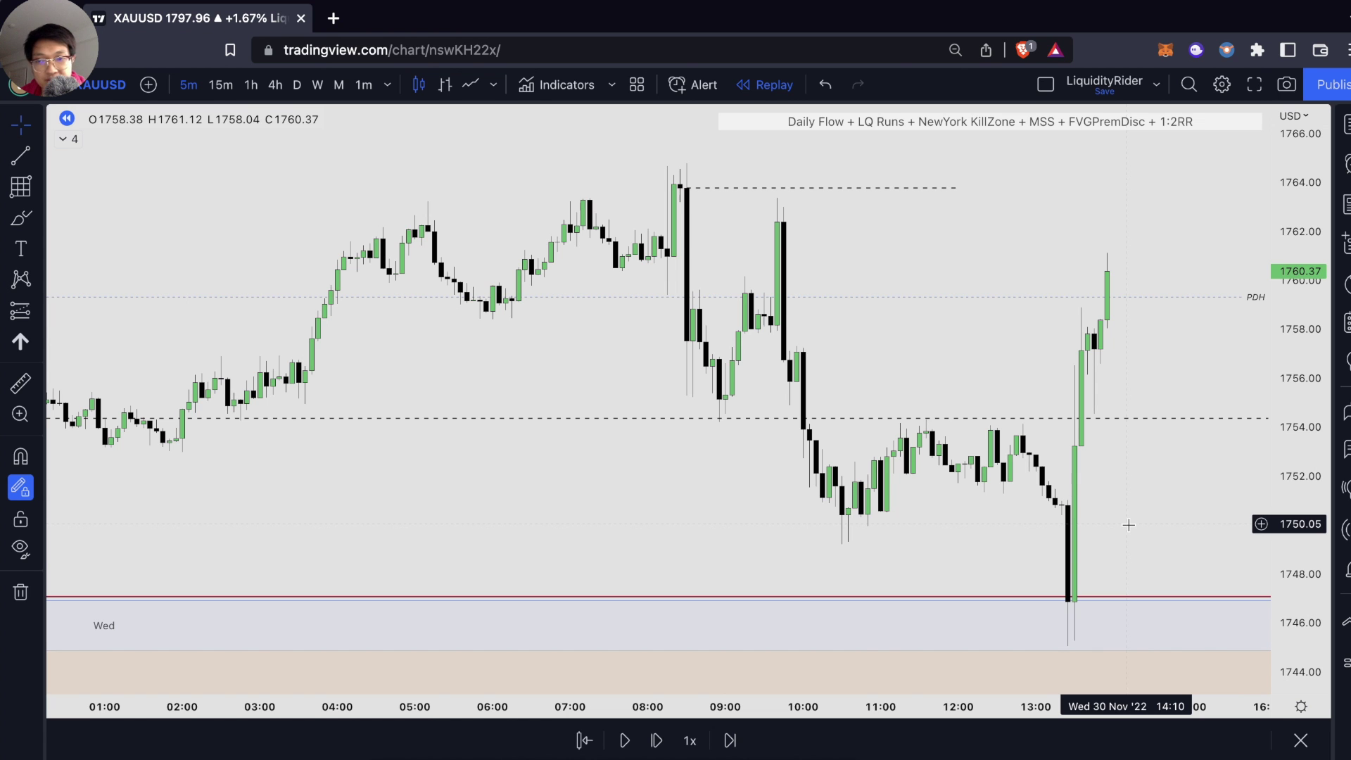
scroll(1127, 525, up, 3)
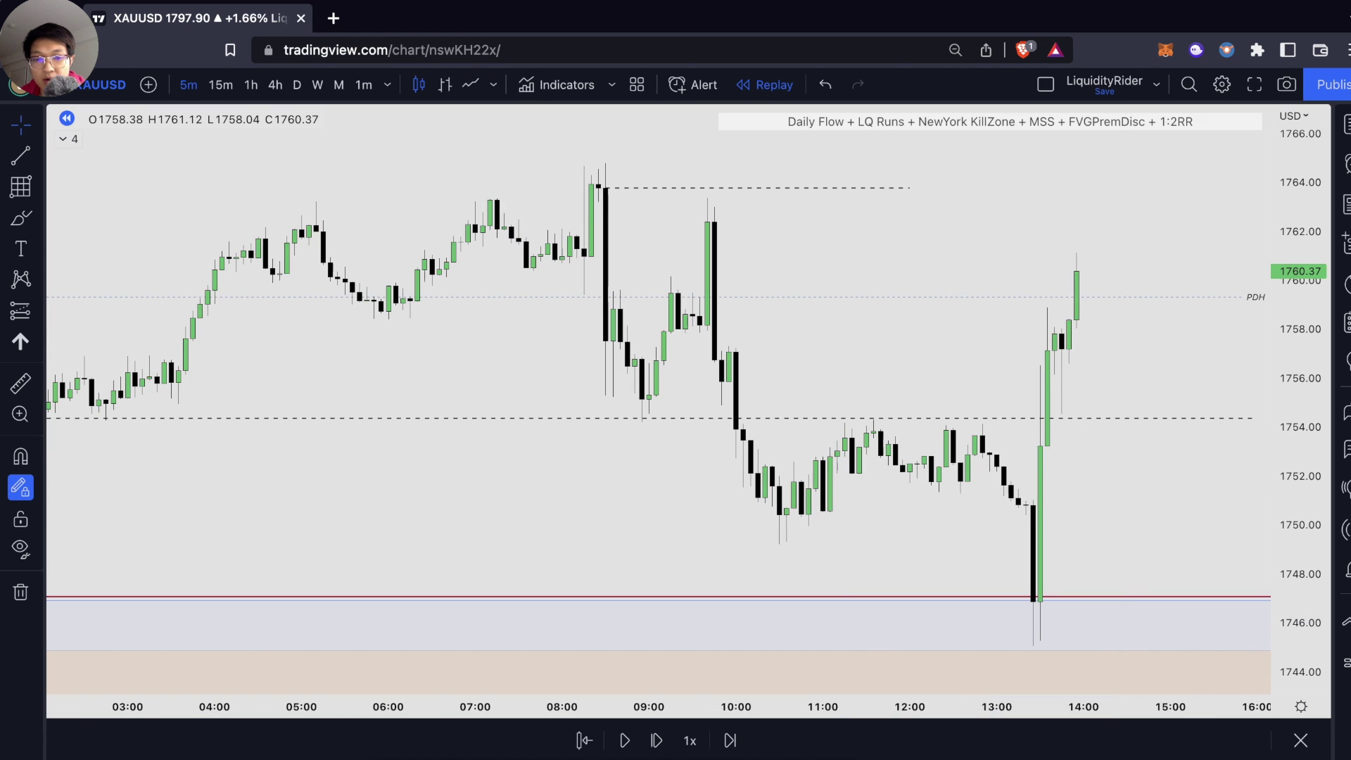
key(alt+shift+r)
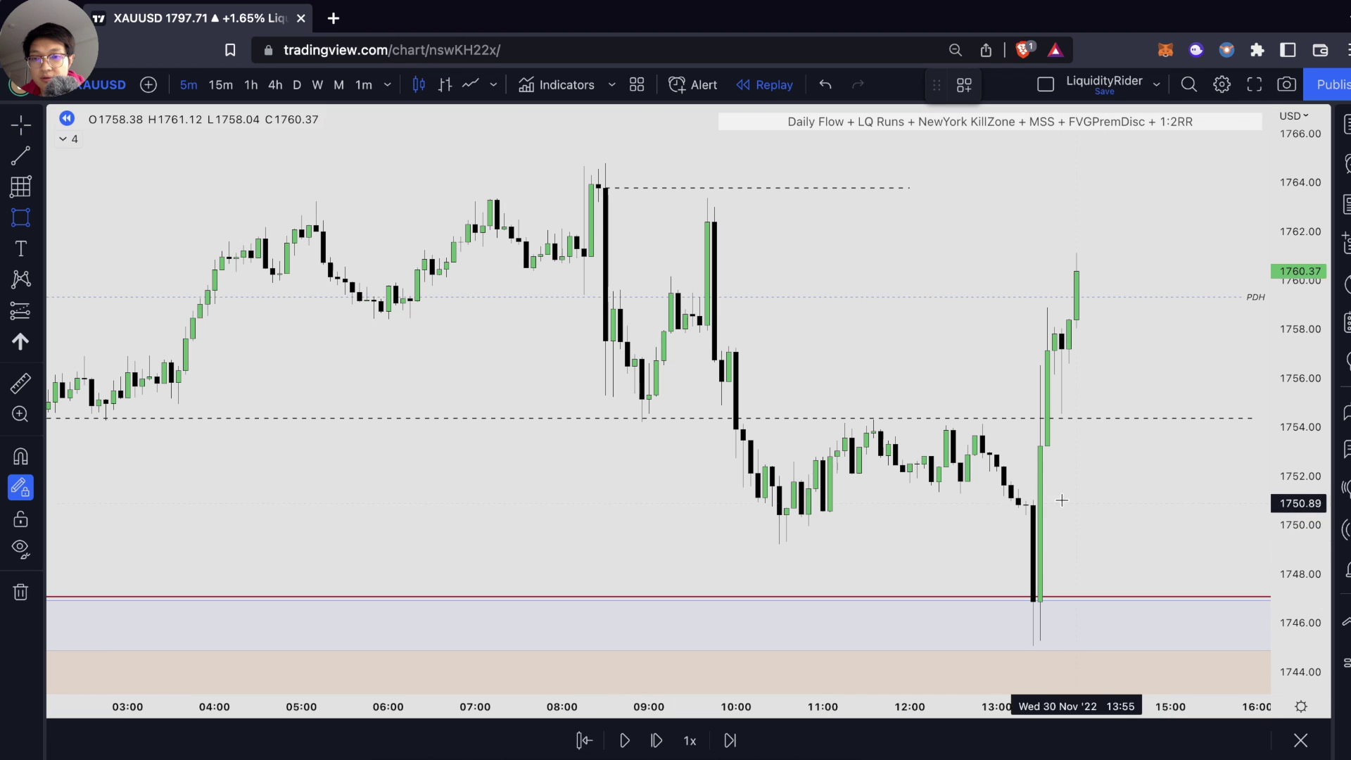
mouse_move(1032, 502)
mouse_down()
mouse_move(1242, 459)
mouse_move(1264, 442)
mouse_move(1123, 450)
mouse_up()
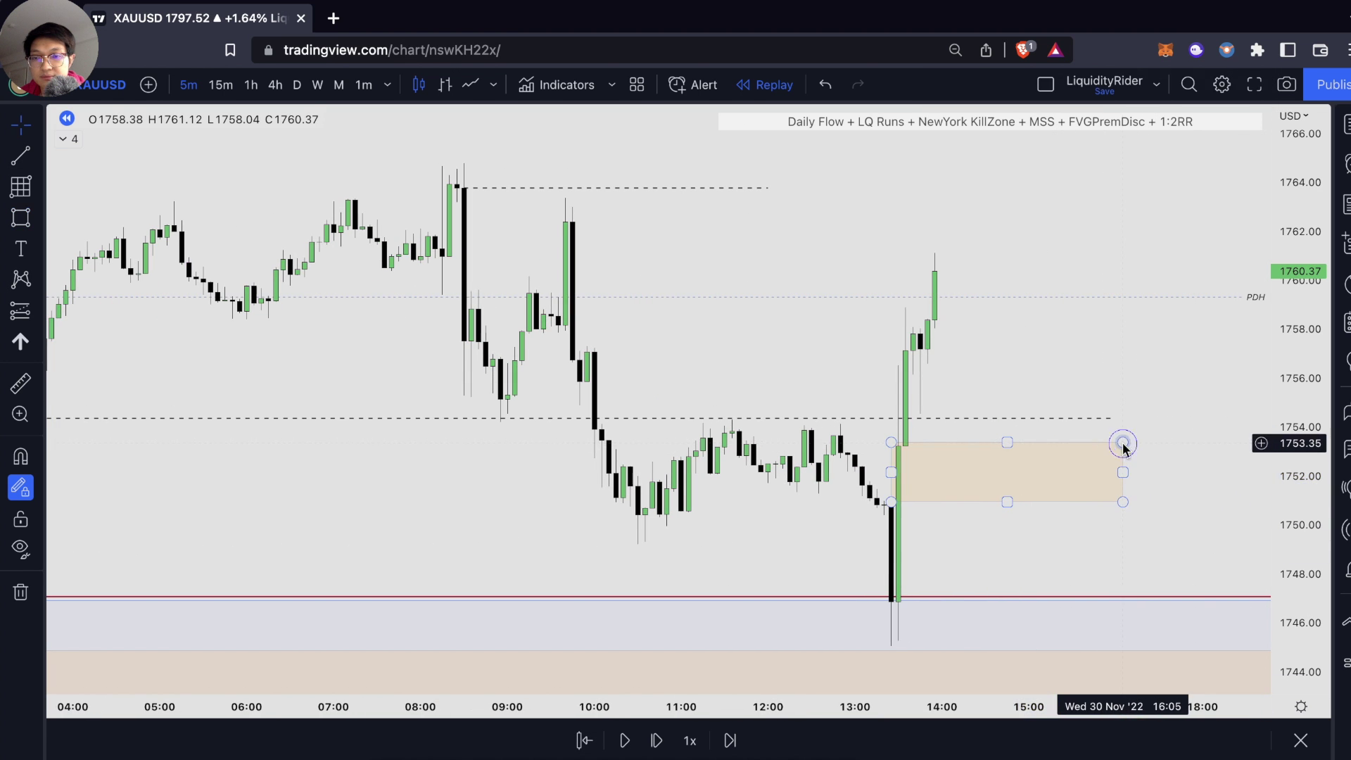
Step: Change the gap rectangle from orange to the blue style and extend its later end to about 17:40
right_click(1124, 450)
mouse_move(1196, 462)
click(1038, 642)
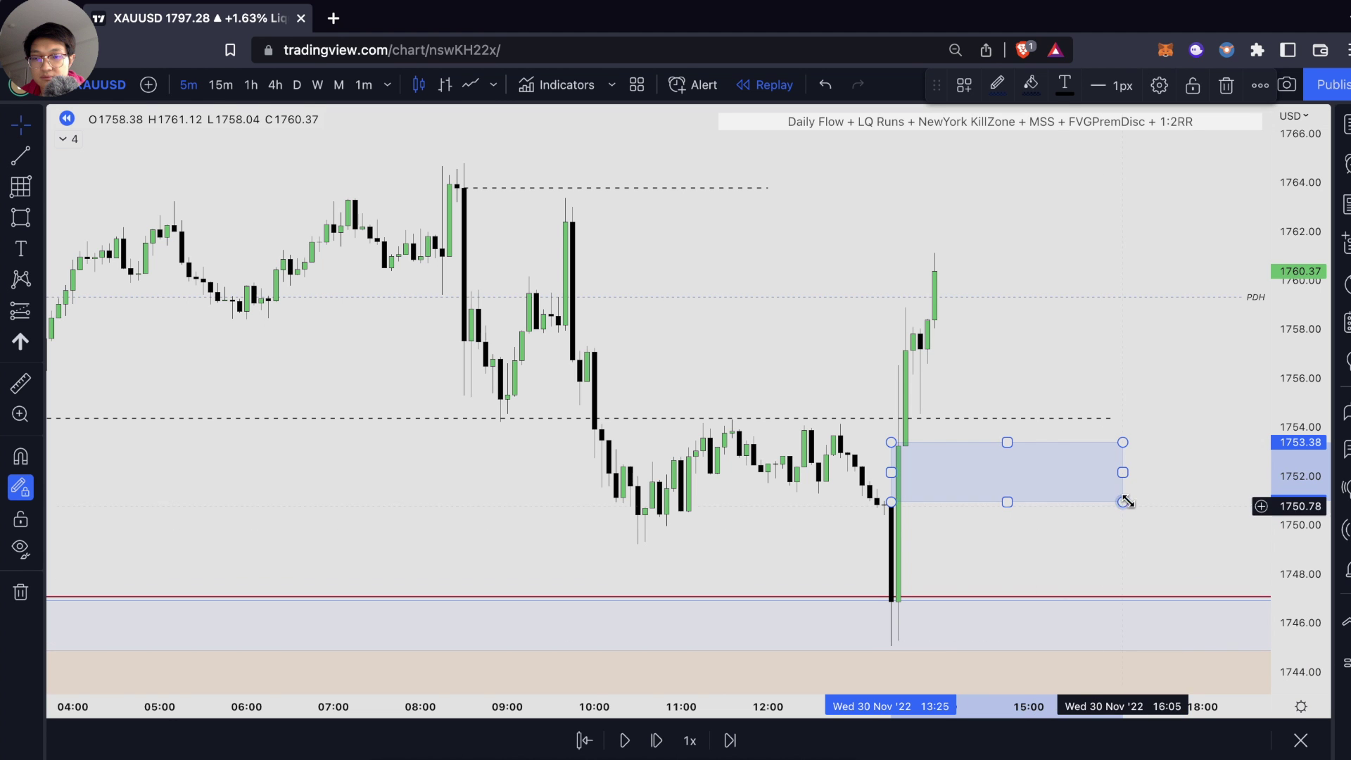
drag(1123, 471, 1263, 462)
click(1122, 371)
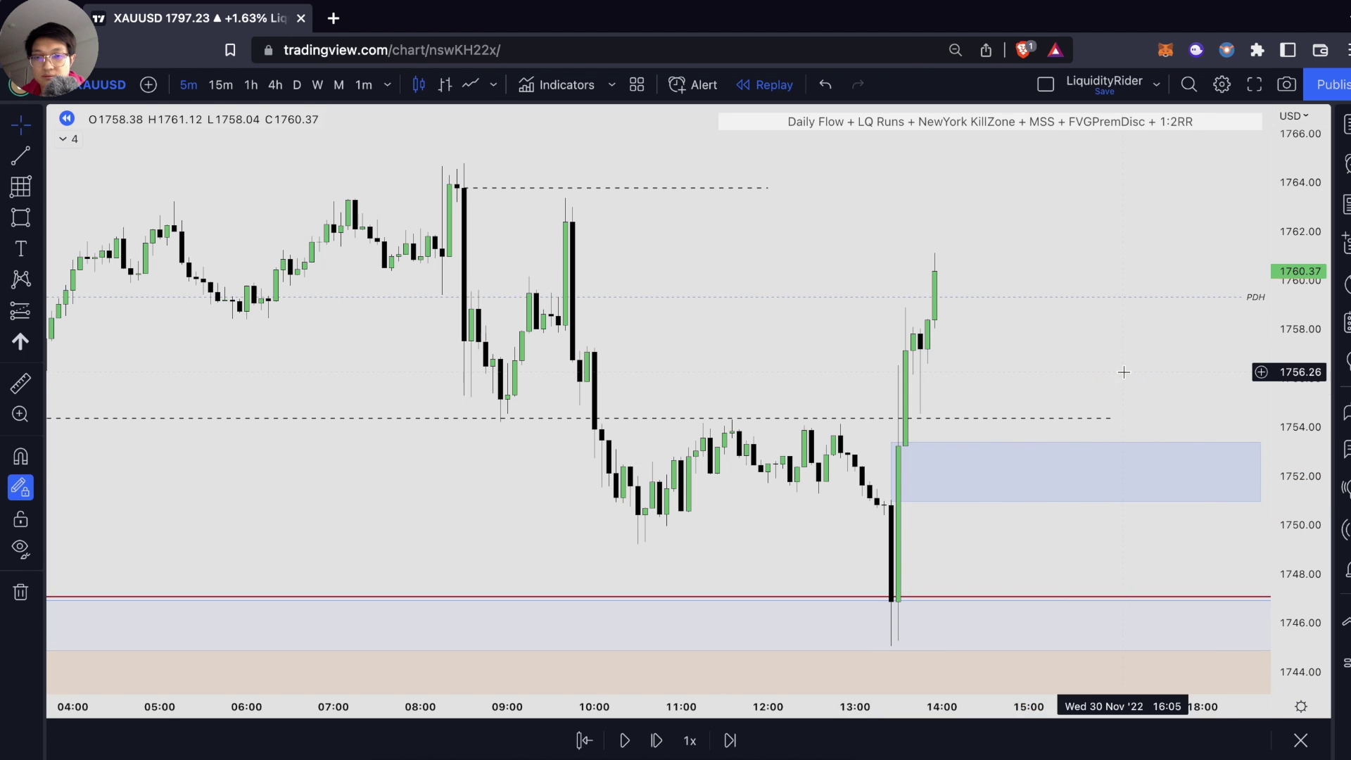
scroll(1071, 395, left, 3)
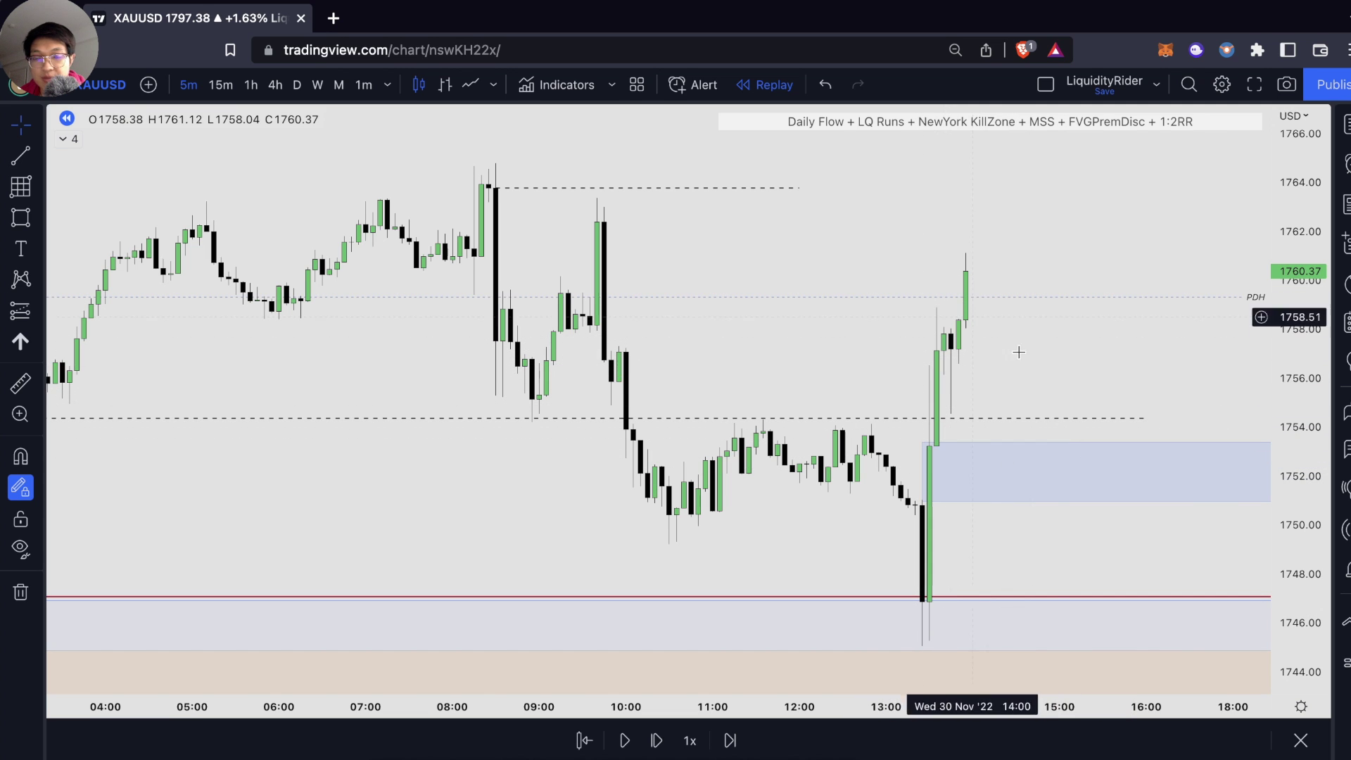
key(alt+f)
click(922, 646)
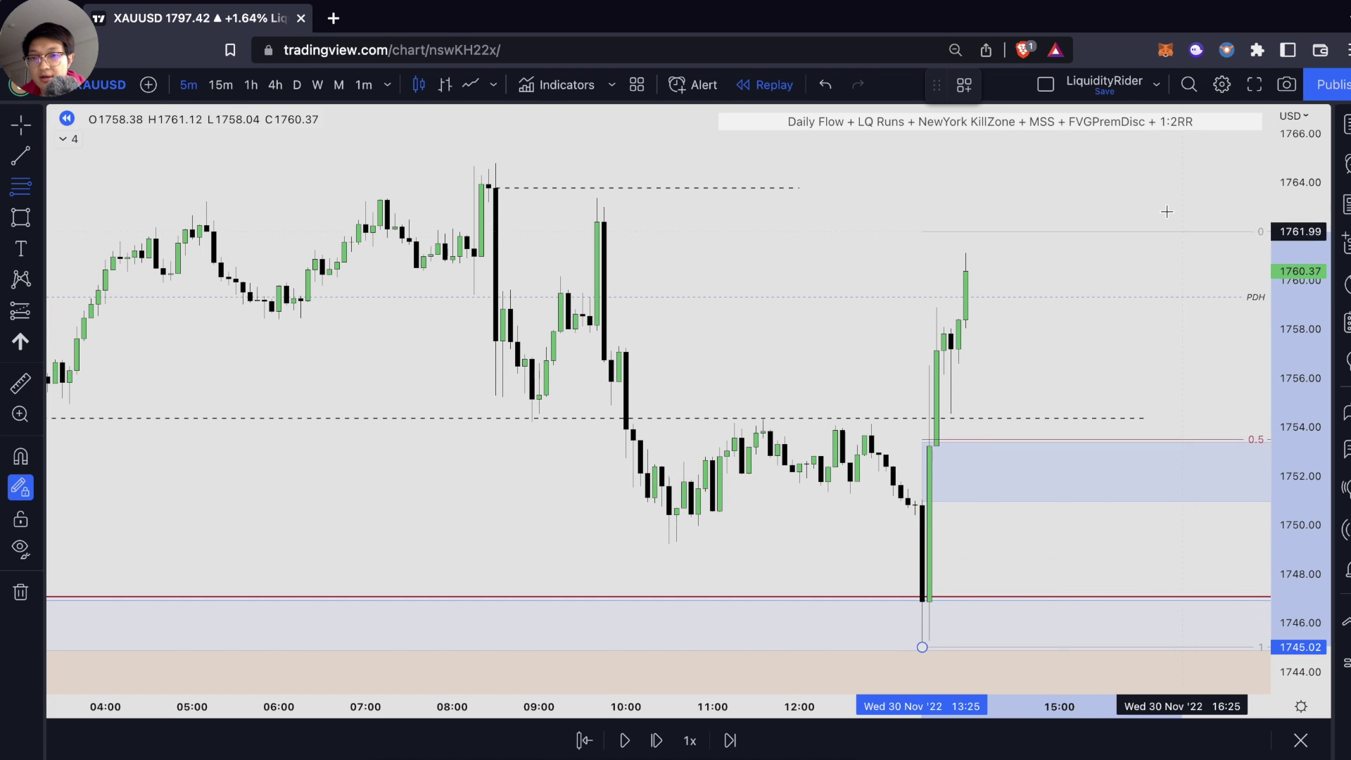
key(Escape)
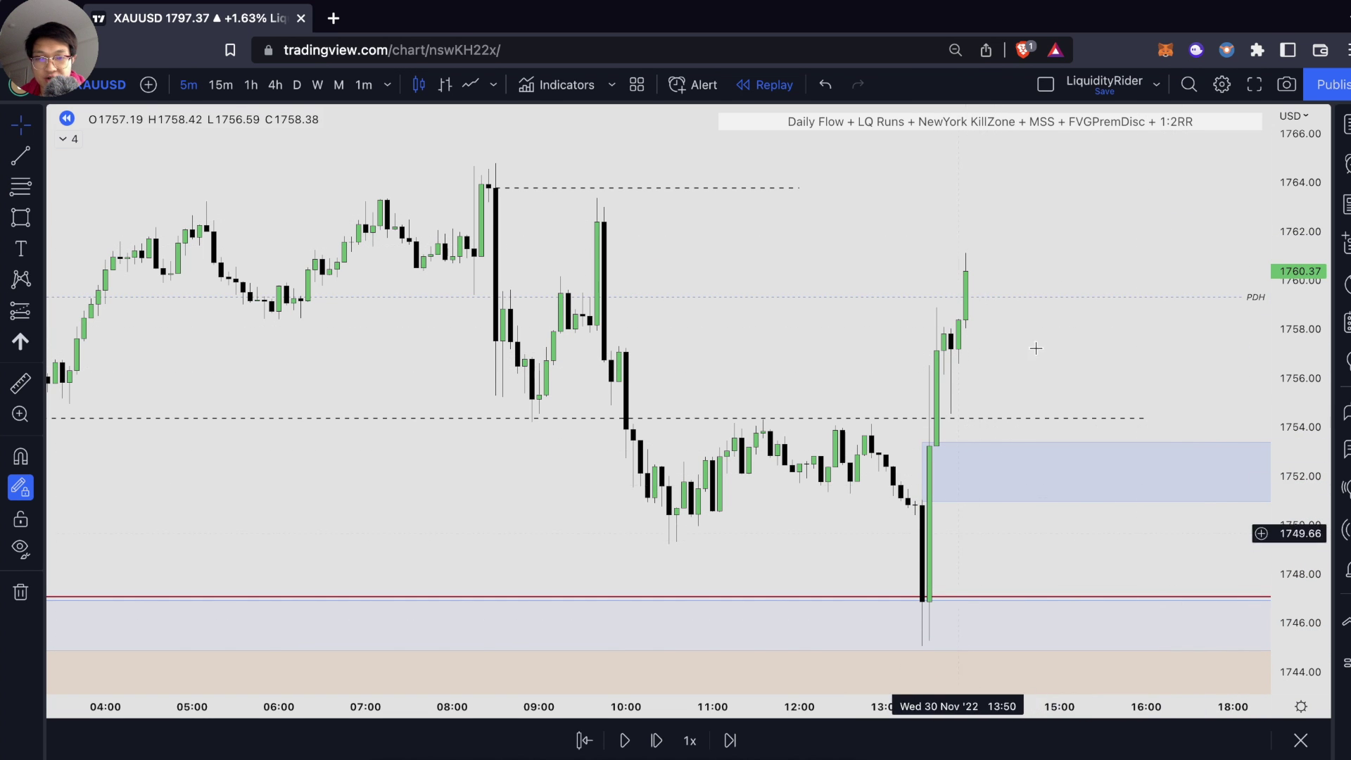
click(883, 277)
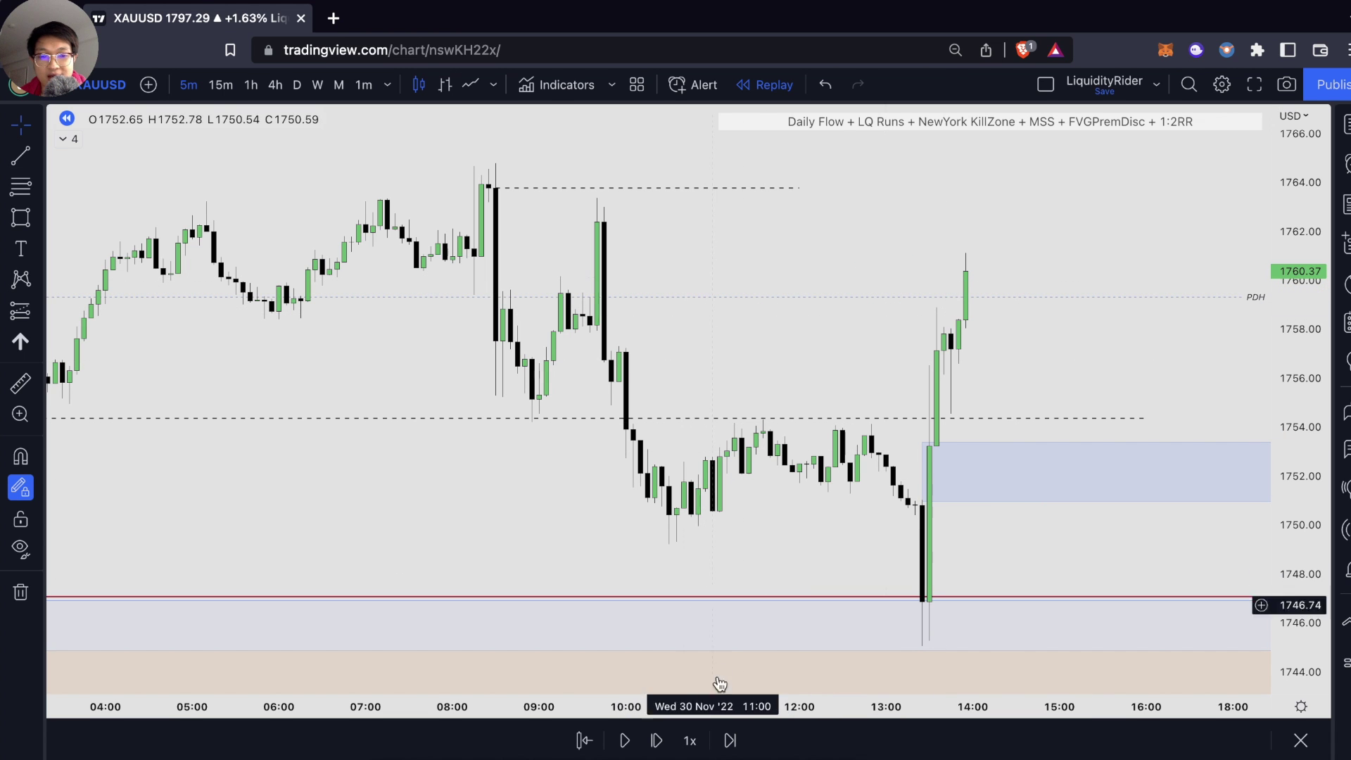
Step: Advance the replay to the 14:00 bar and draw a box with a midline from about 1758.4 to 1760.3, starting at 13:50
click(655, 740)
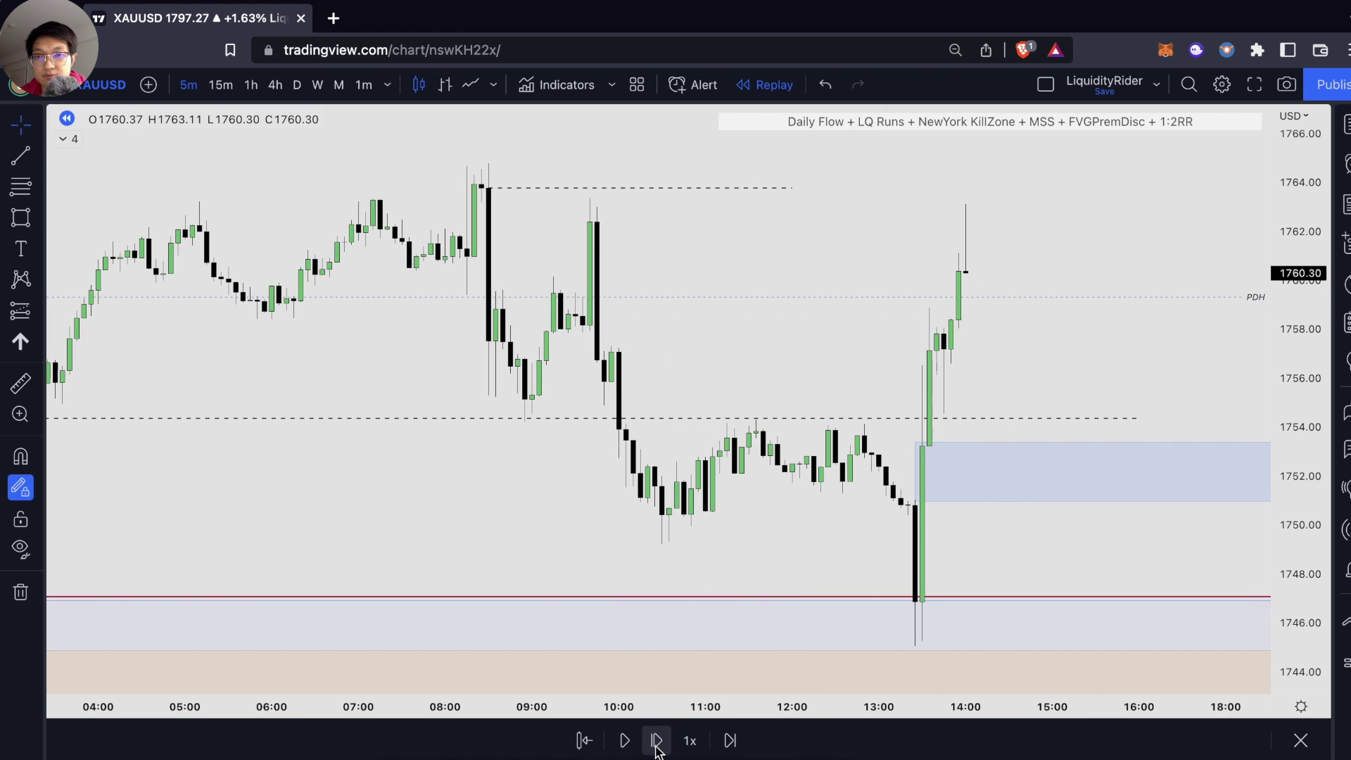
click(656, 741)
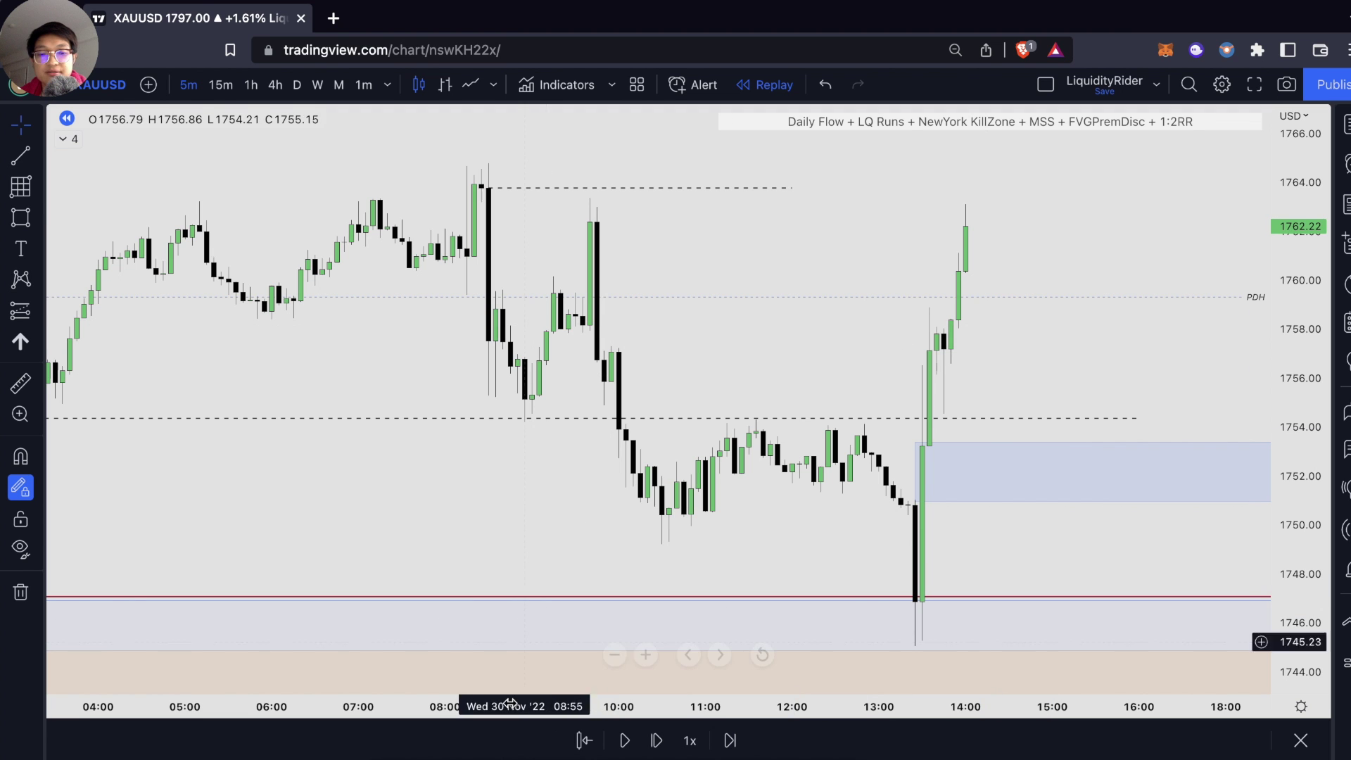
click(20, 186)
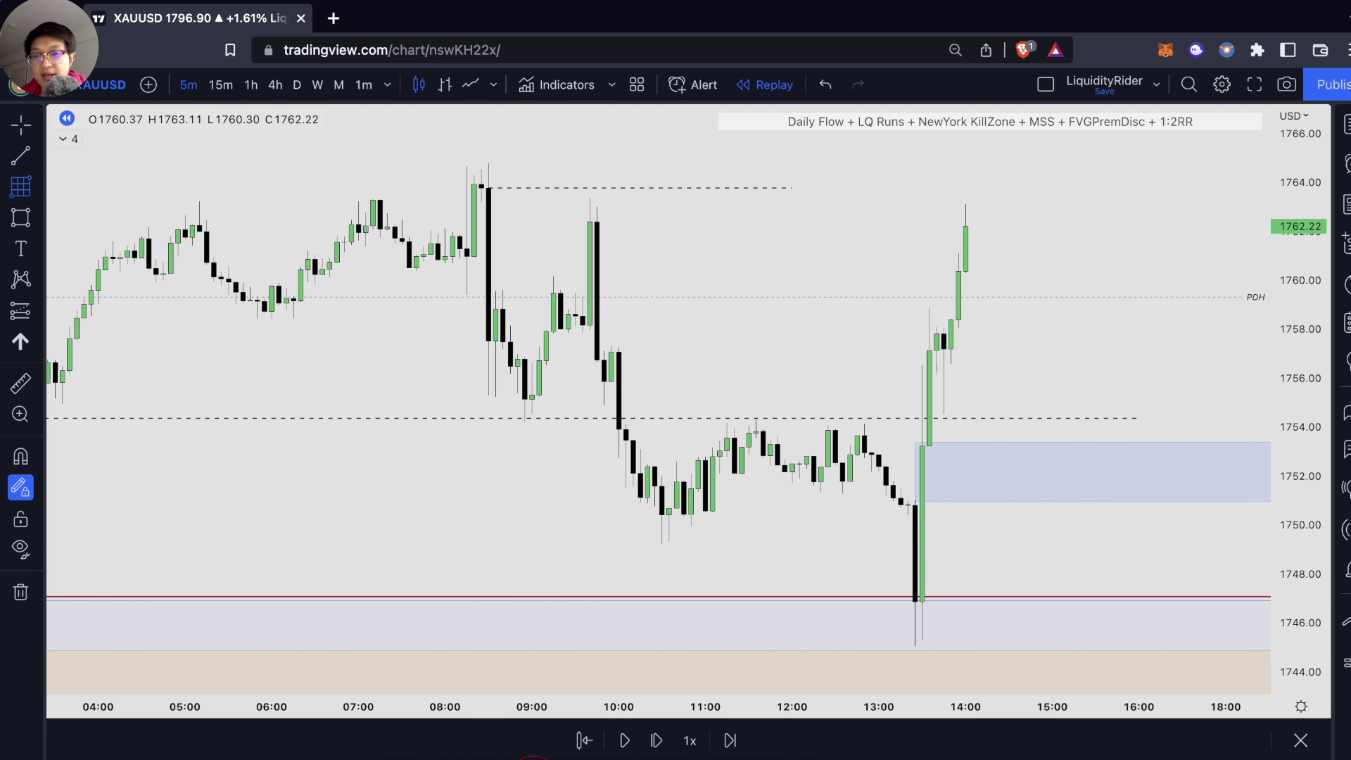
click(950, 320)
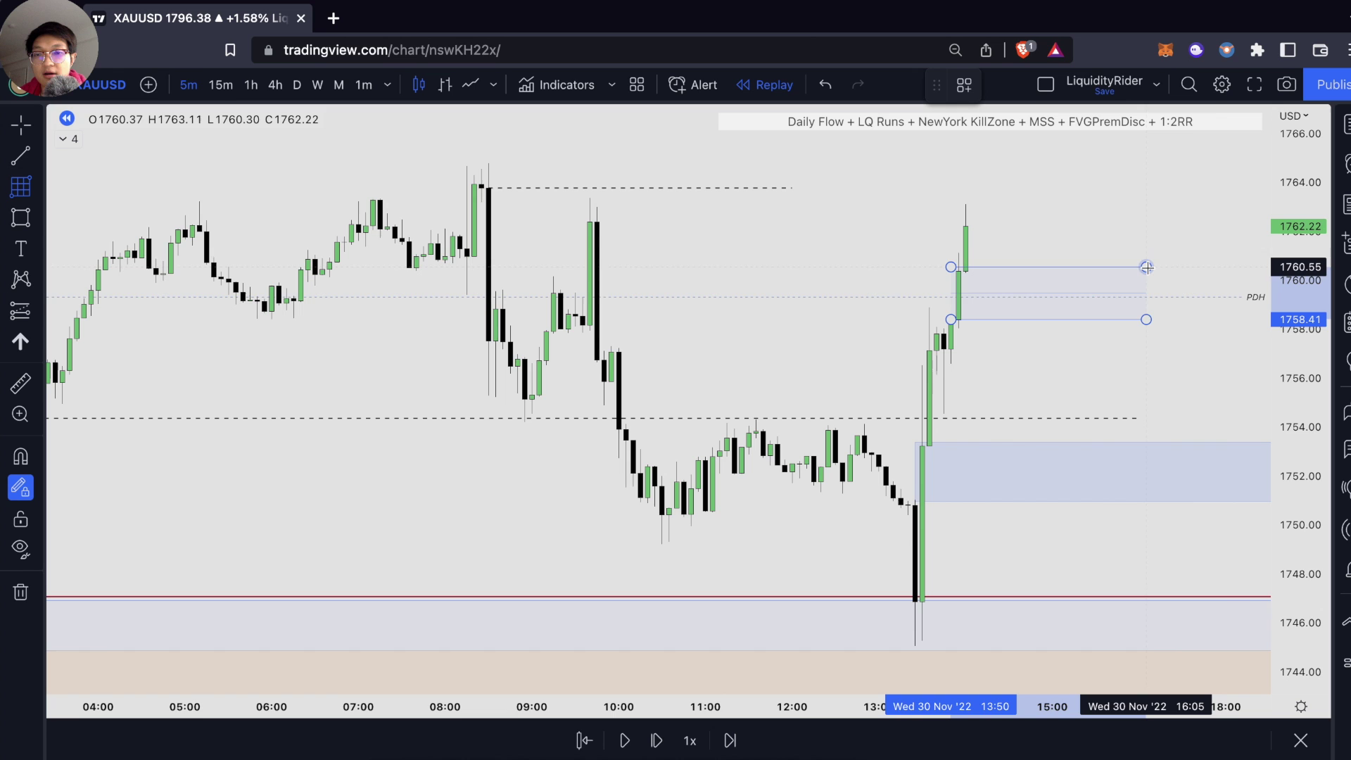
click(1147, 270)
click(1088, 250)
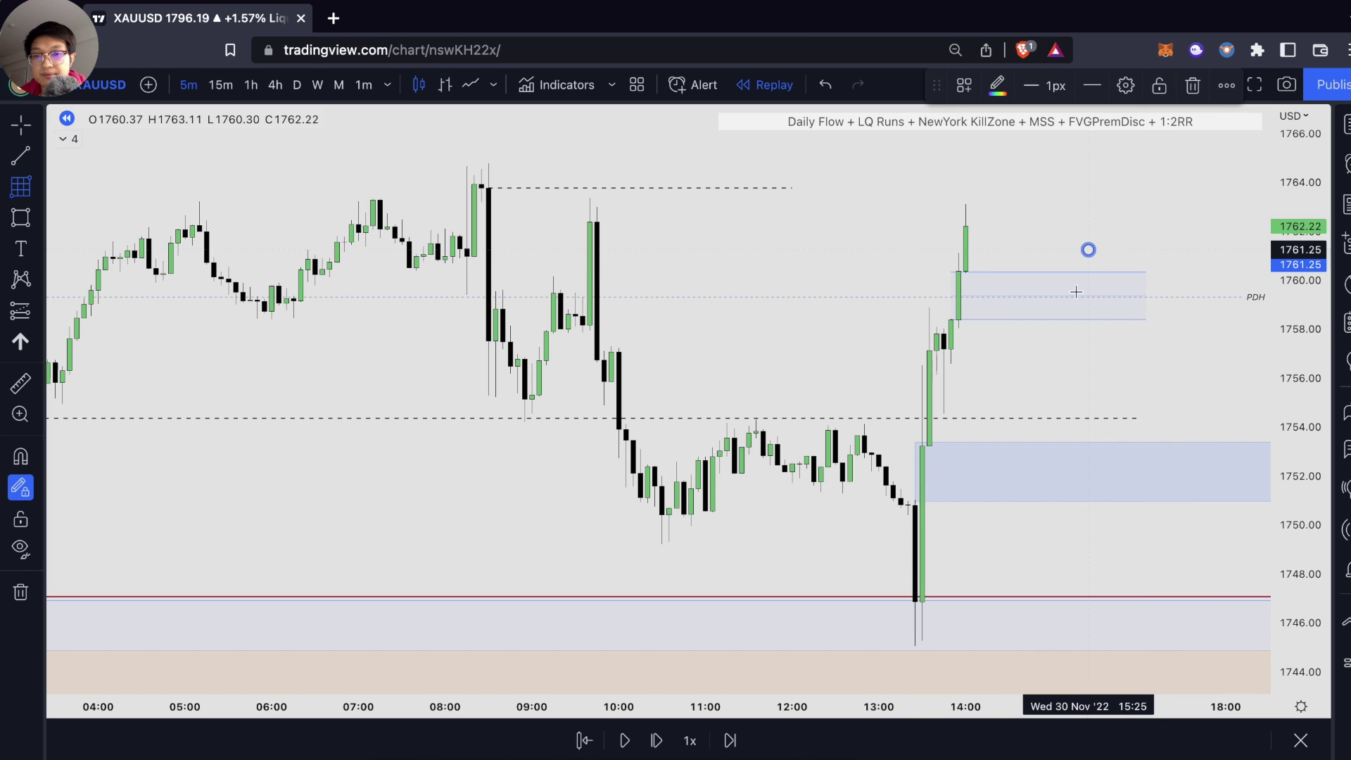
key(Escape)
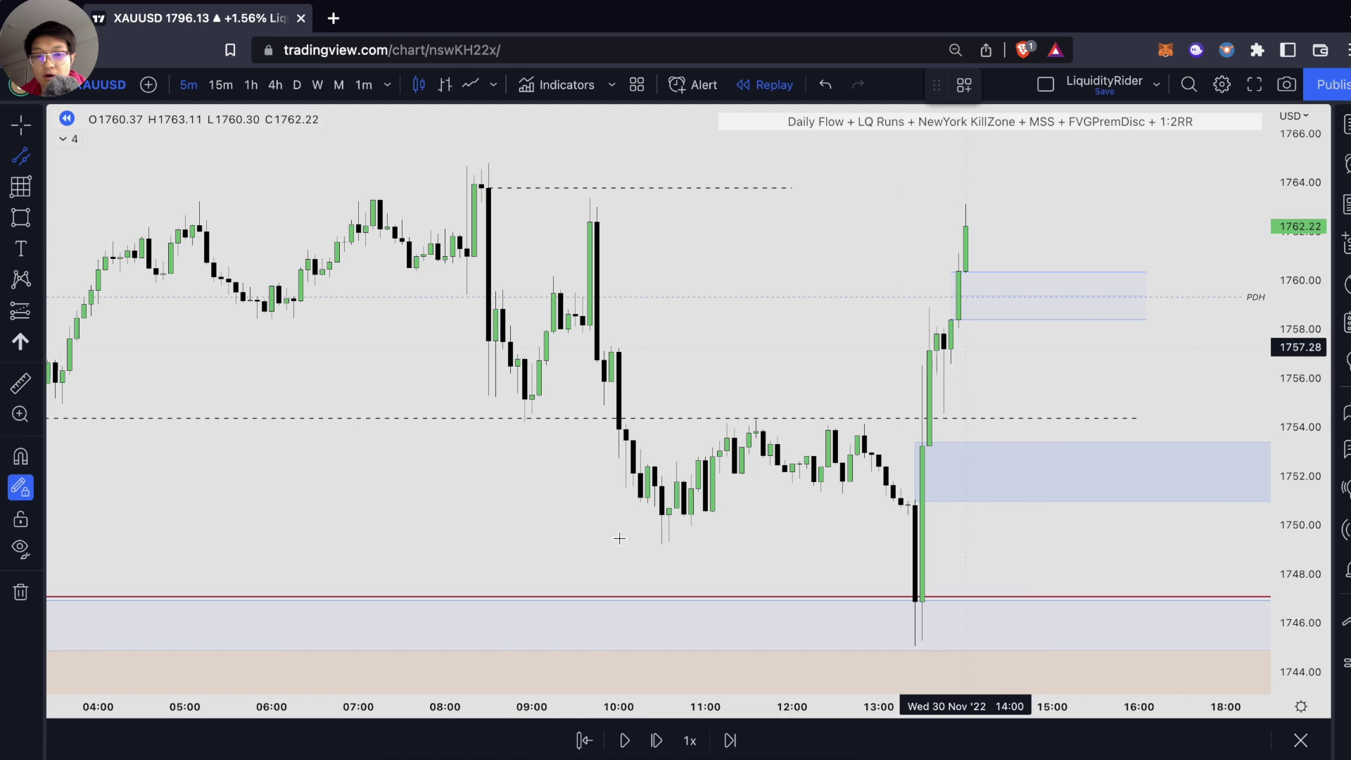
Step: Draw a blue rectangle from about 1758 down to 1754.5, starting at 13:45, and advance the replay to the 14:05 bar
click(943, 328)
click(1196, 414)
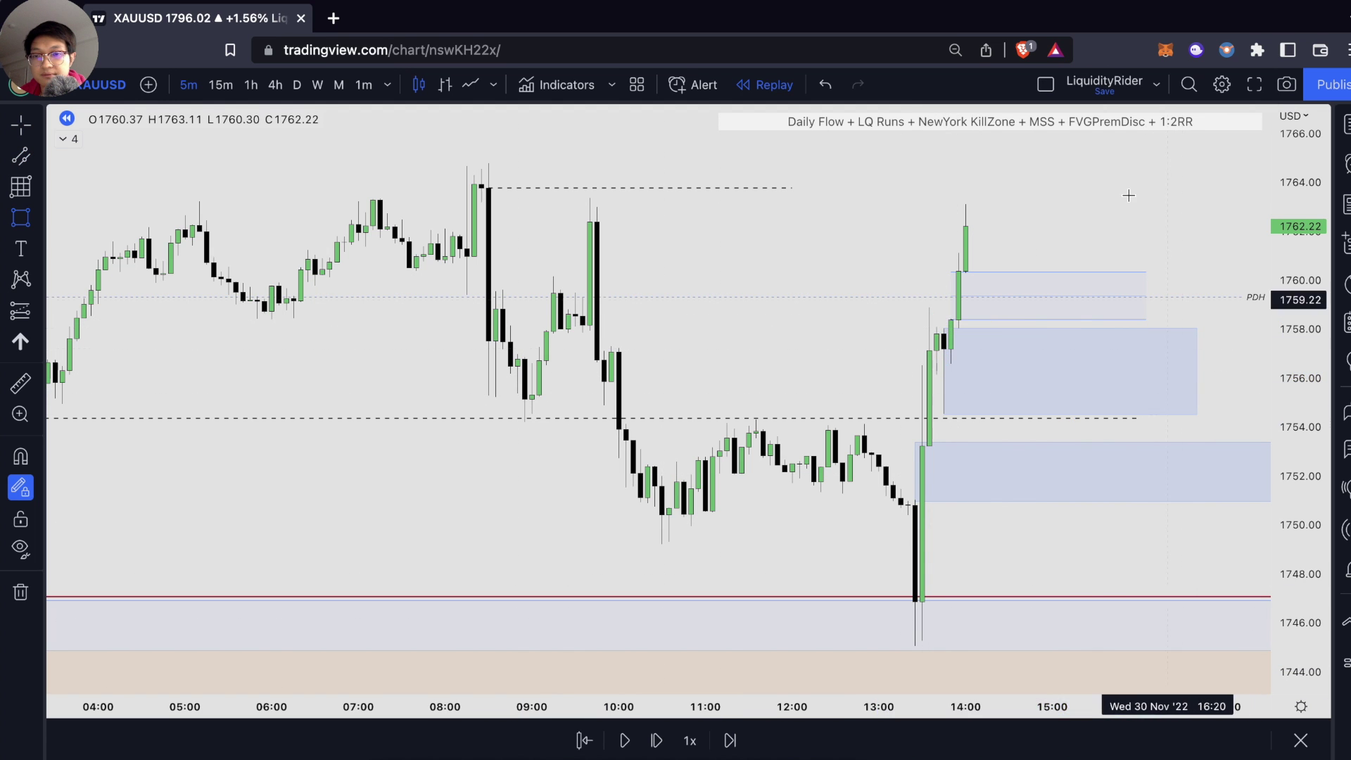
click(655, 740)
Step: Place a long position at the 14:05 bar with entry 1758.06, stop 1754.26 and target 1765.64
scroll(943, 351, up, 1)
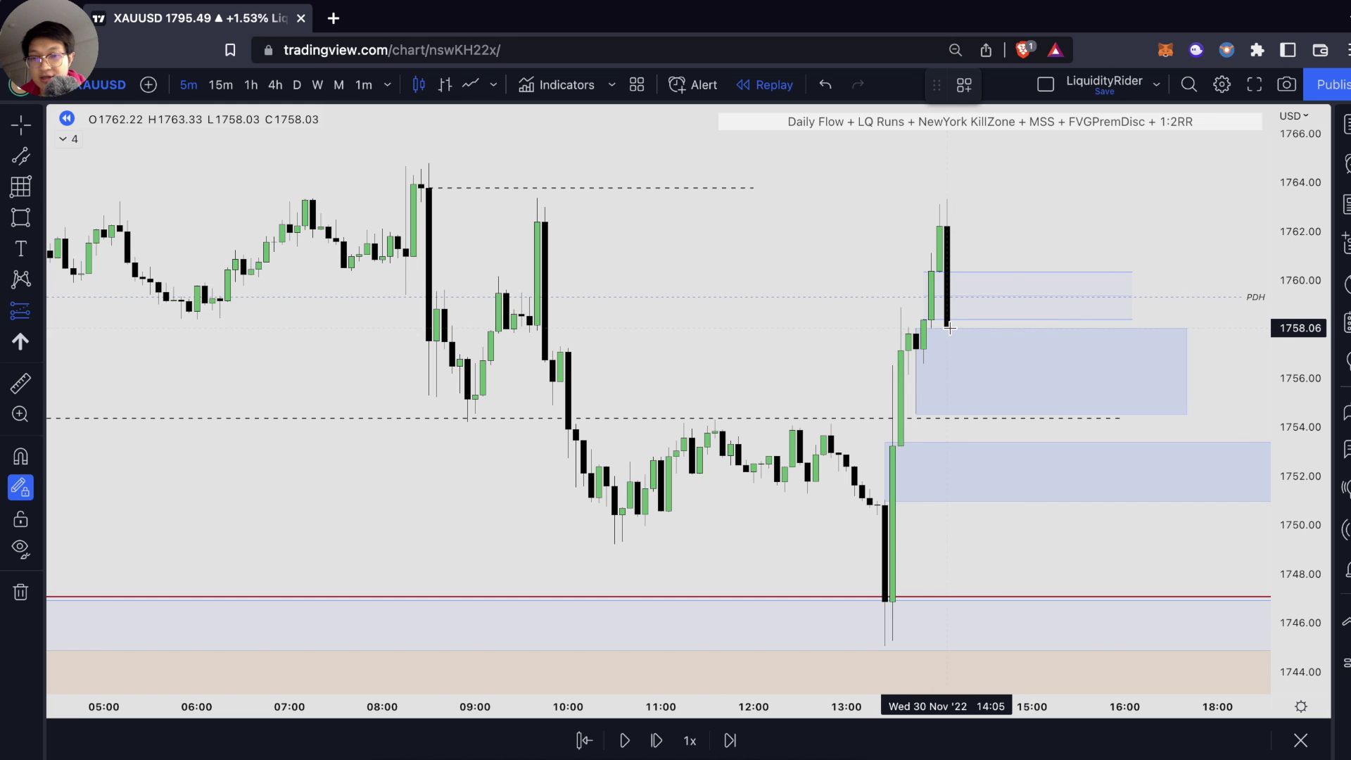
drag(949, 328, 947, 421)
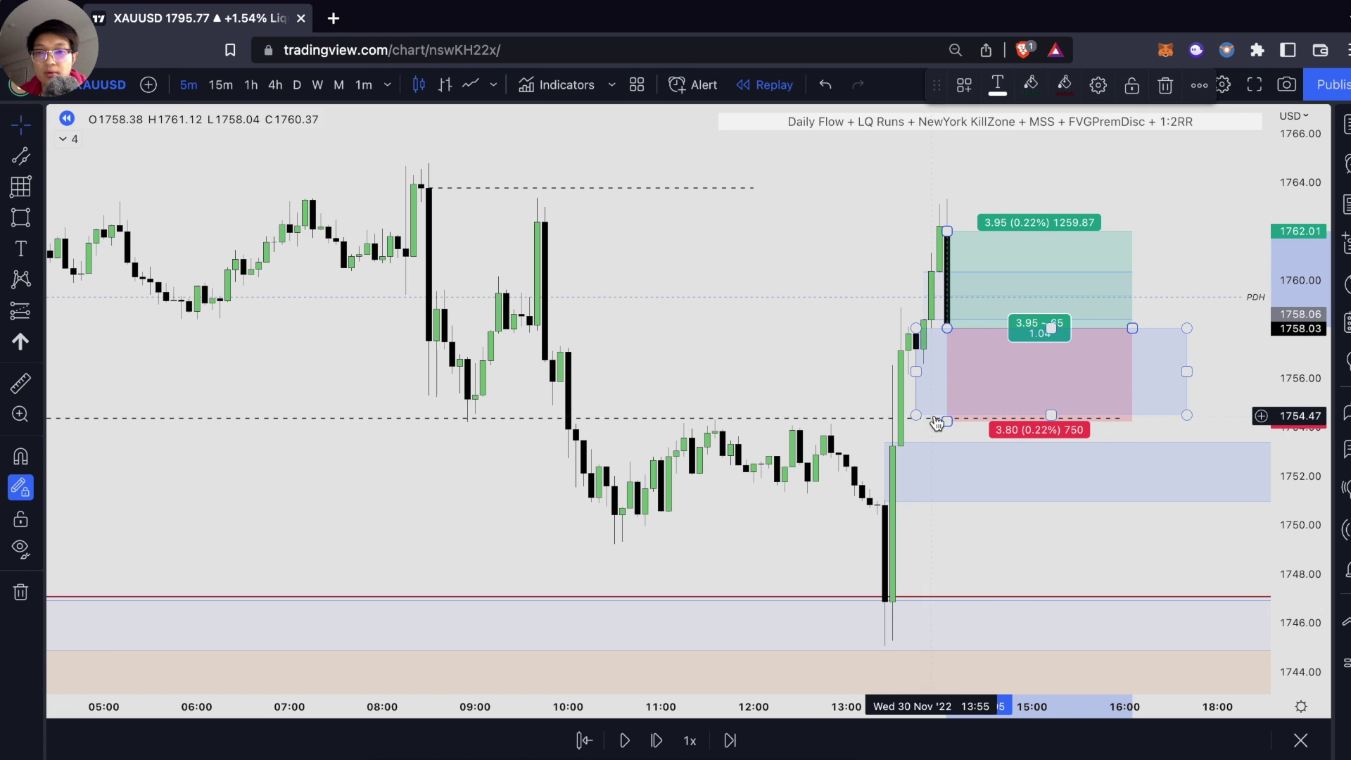
click(949, 229)
drag(949, 230, 959, 143)
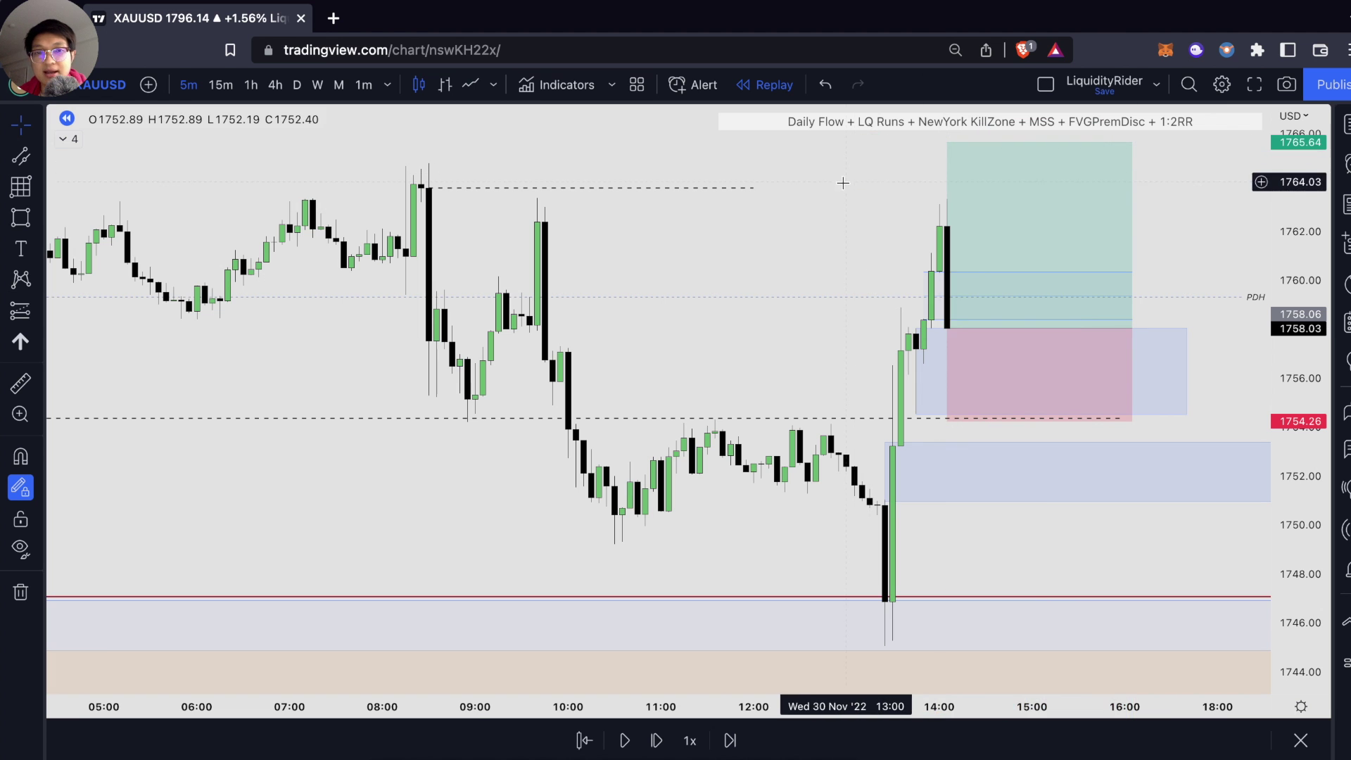
Step: Advance the replay bar by bar until the rally passes the long position's 1765.64 target, and inspect the position
scroll(849, 175, down, 3)
scroll(924, 240, down, 3)
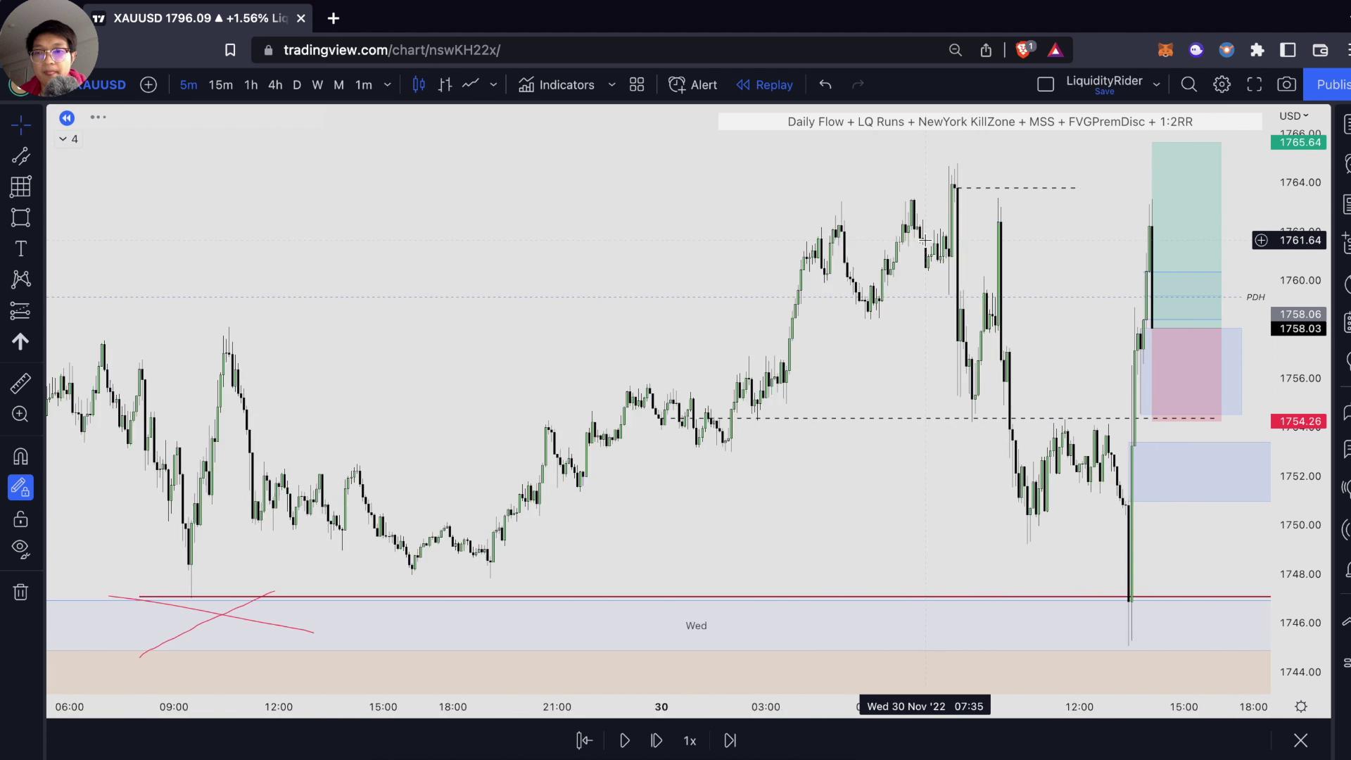
scroll(924, 240, up, 5)
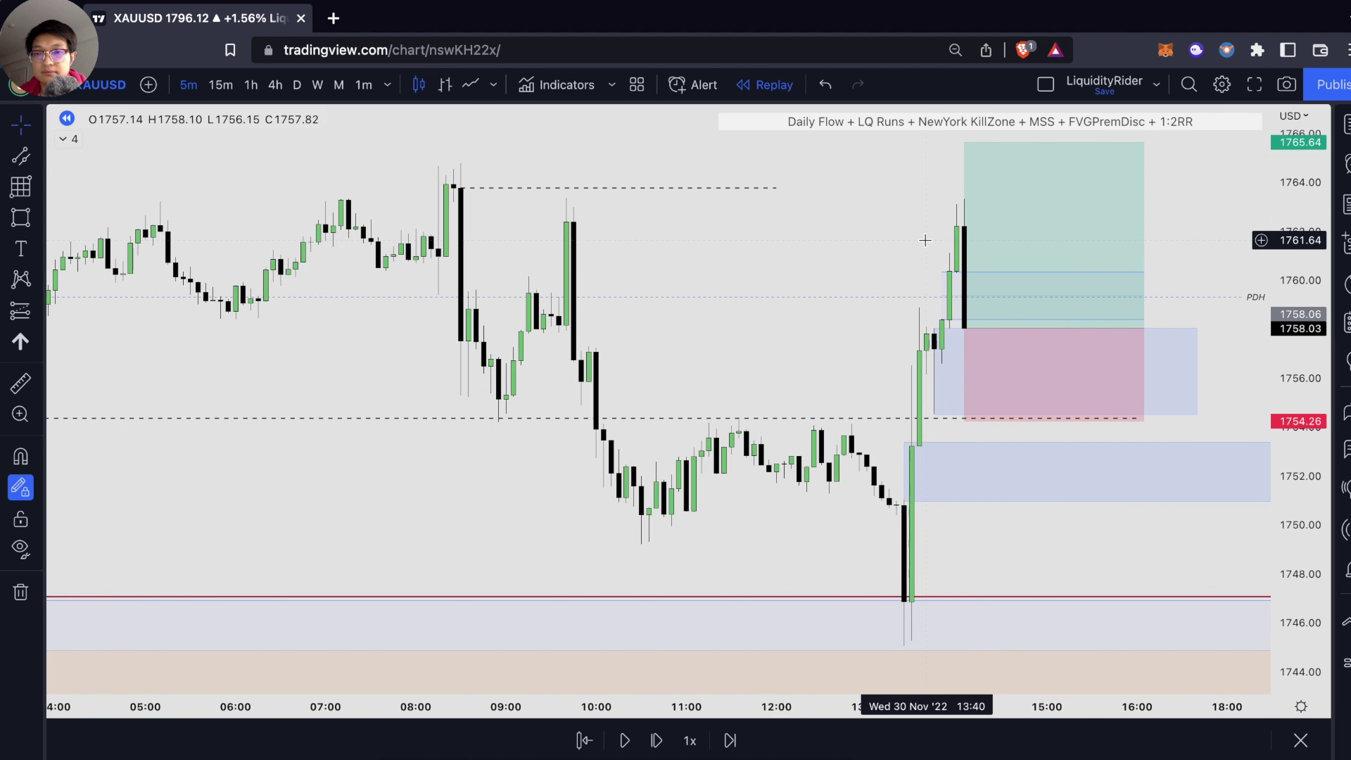
click(657, 740)
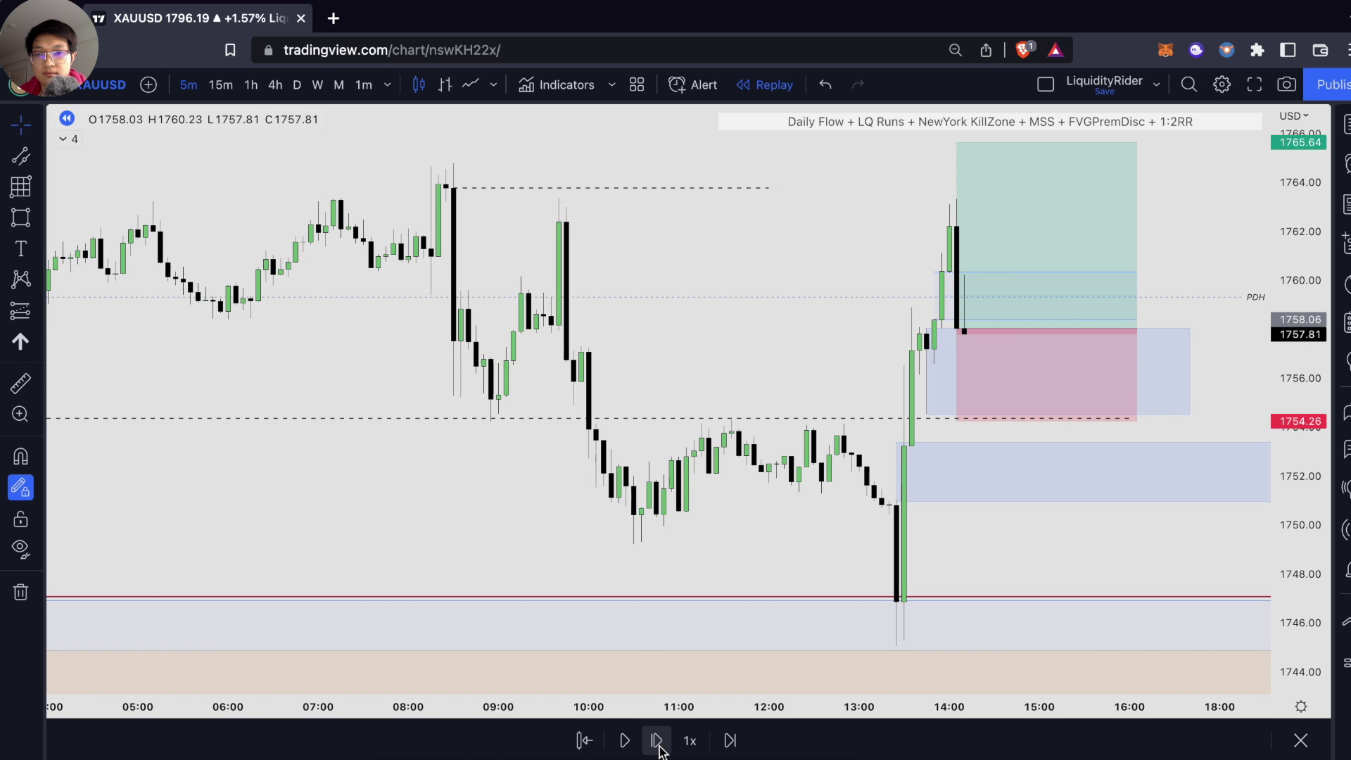
click(656, 740)
click(656, 740)
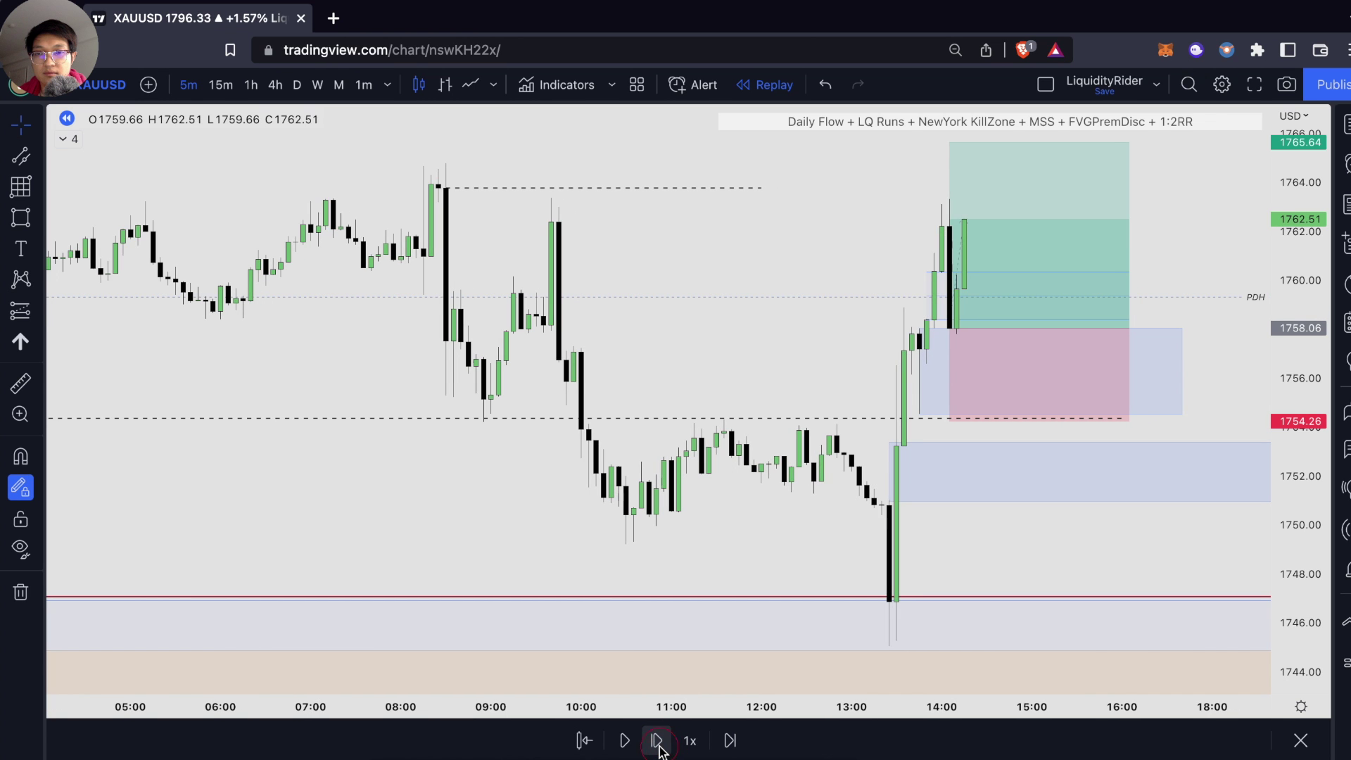
click(656, 740)
click(657, 740)
click(660, 748)
click(659, 748)
click(659, 747)
click(659, 748)
click(1017, 437)
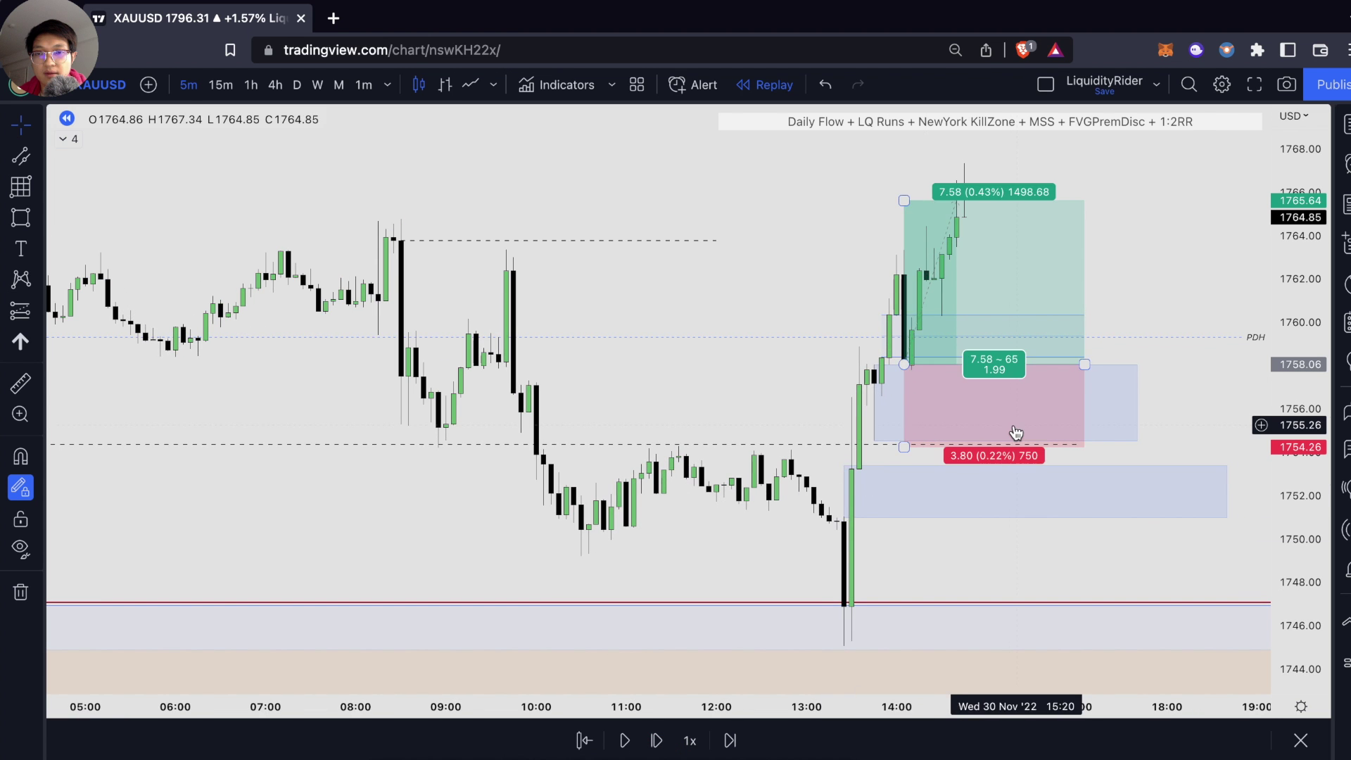
scroll(1084, 263, left, 3)
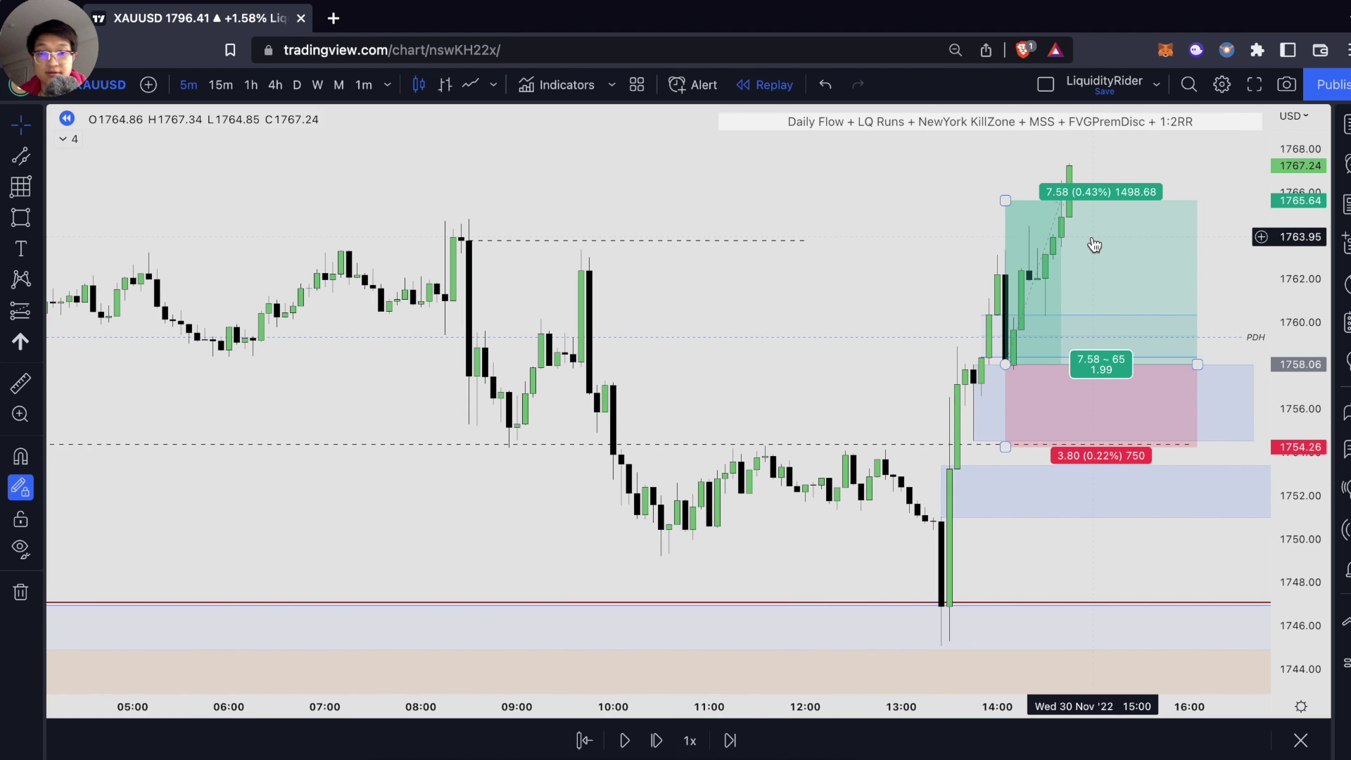
click(812, 331)
scroll(811, 331, right, 5)
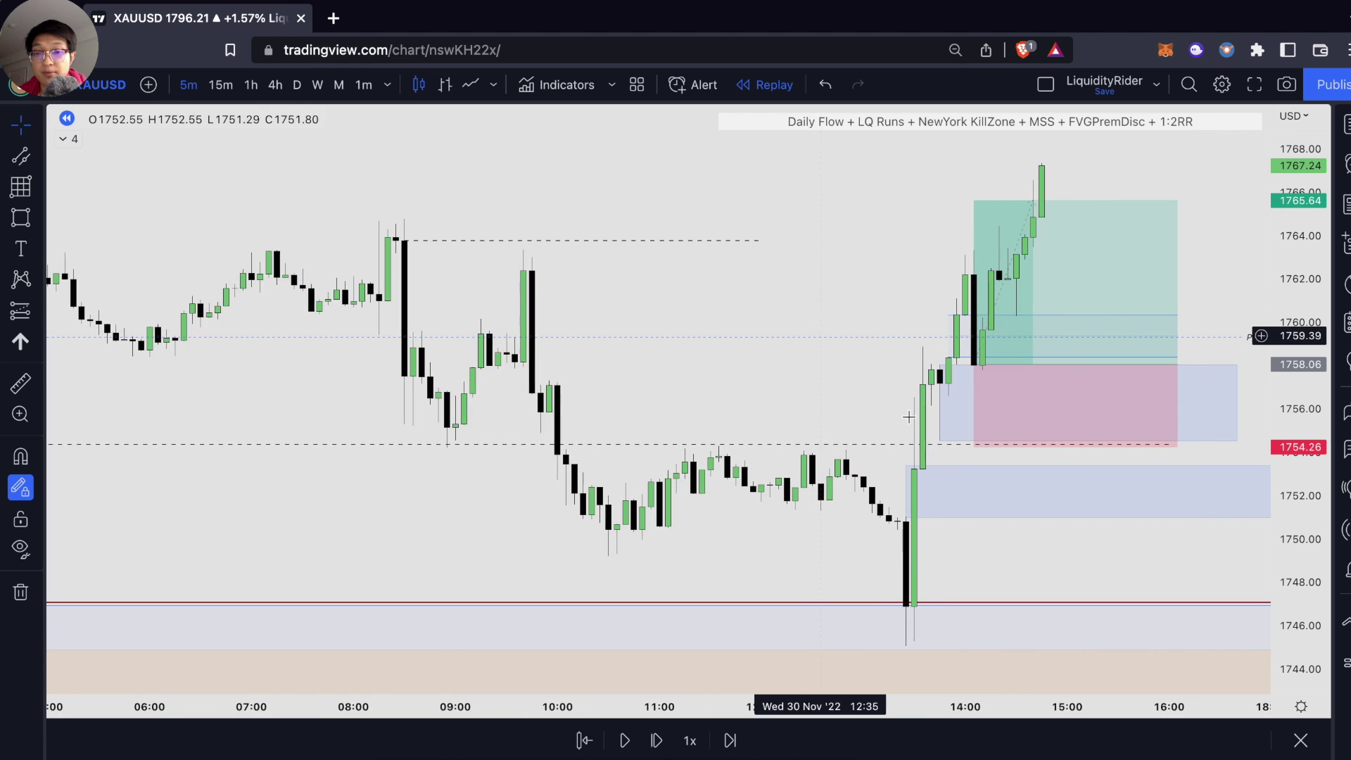
Step: On the daily chart, draw a thick red arrow up from the late-September low and red strokes at the mid-September high, MSS line and swing lows
click(297, 85)
drag(737, 661, 793, 410)
mouse_move(709, 418)
mouse_down()
mouse_move(788, 421)
mouse_move(797, 517)
mouse_up()
drag(601, 414, 702, 402)
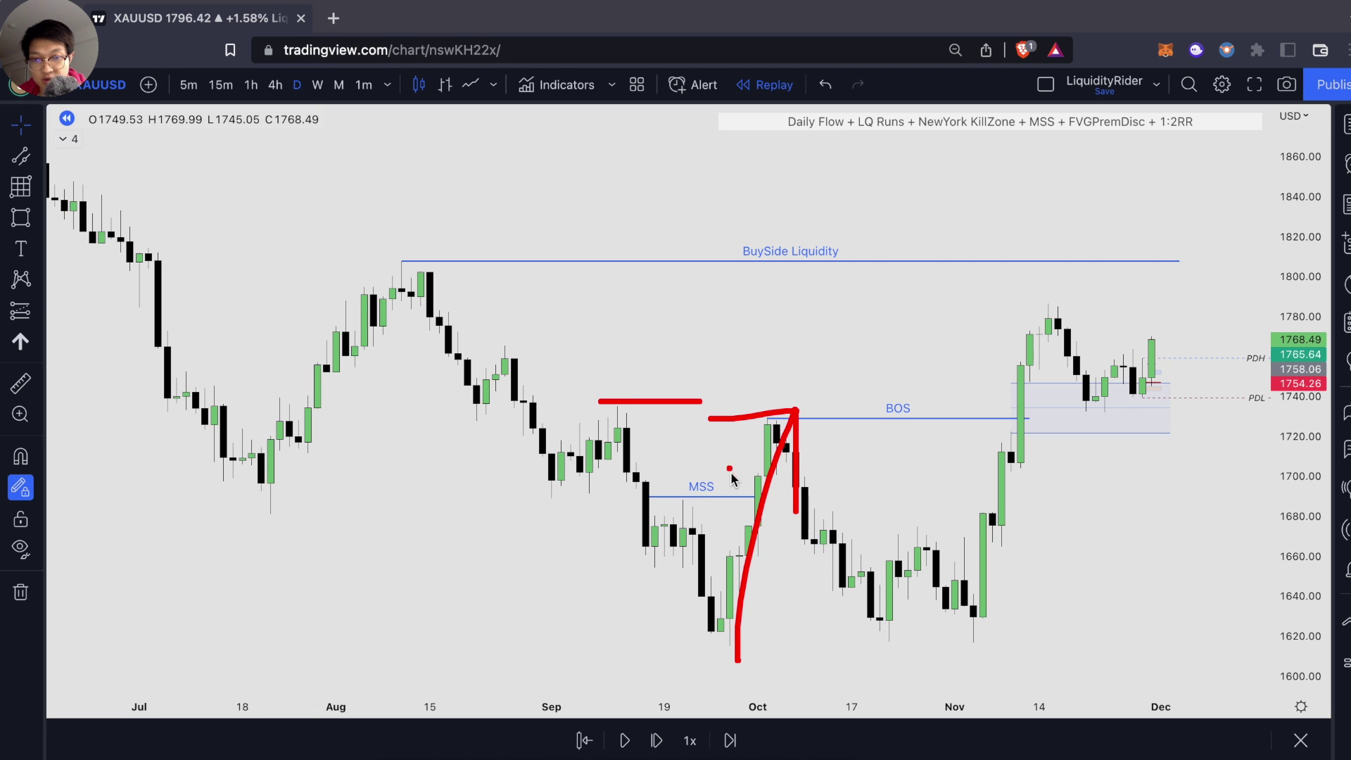
drag(668, 509, 685, 508)
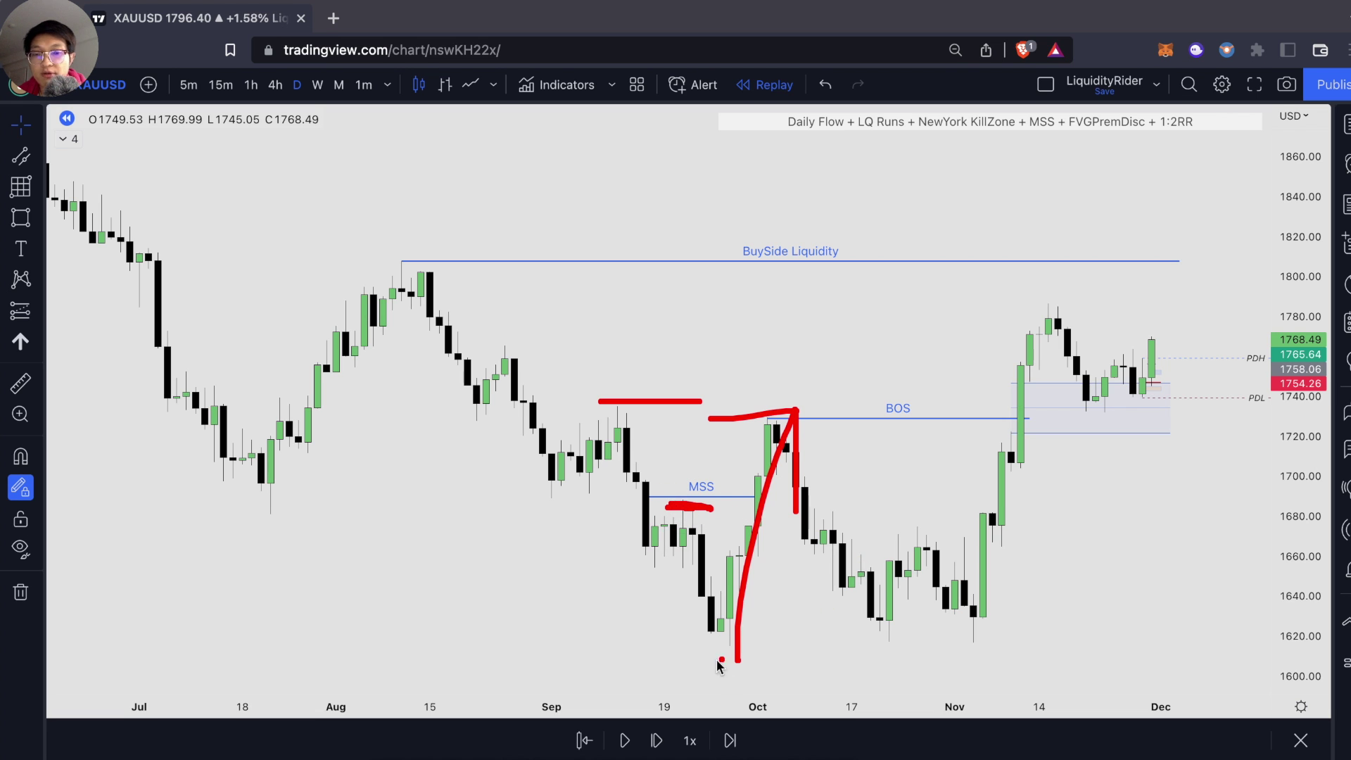
drag(718, 645, 1101, 644)
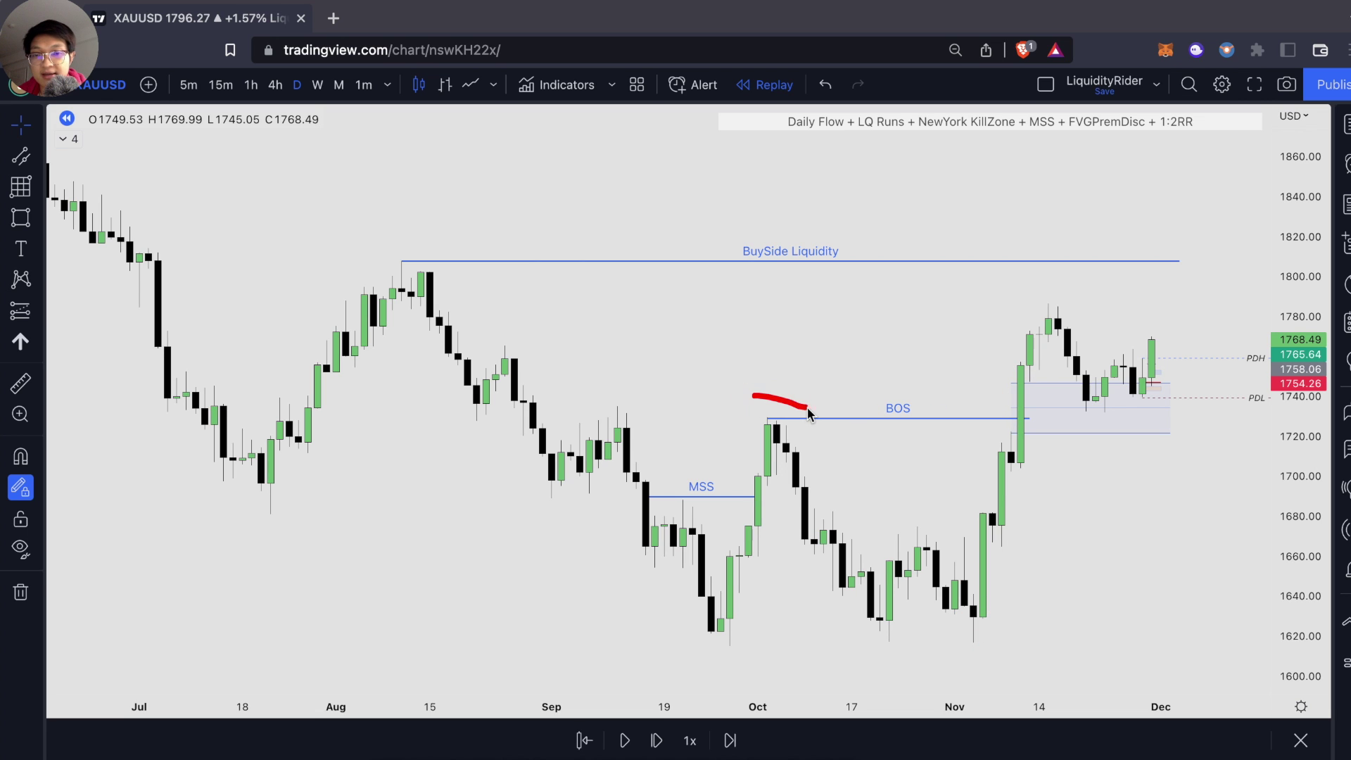
Step: Mark the early-October high, the November break of the BOS line and the mid-November high with red strokes
drag(790, 388, 780, 423)
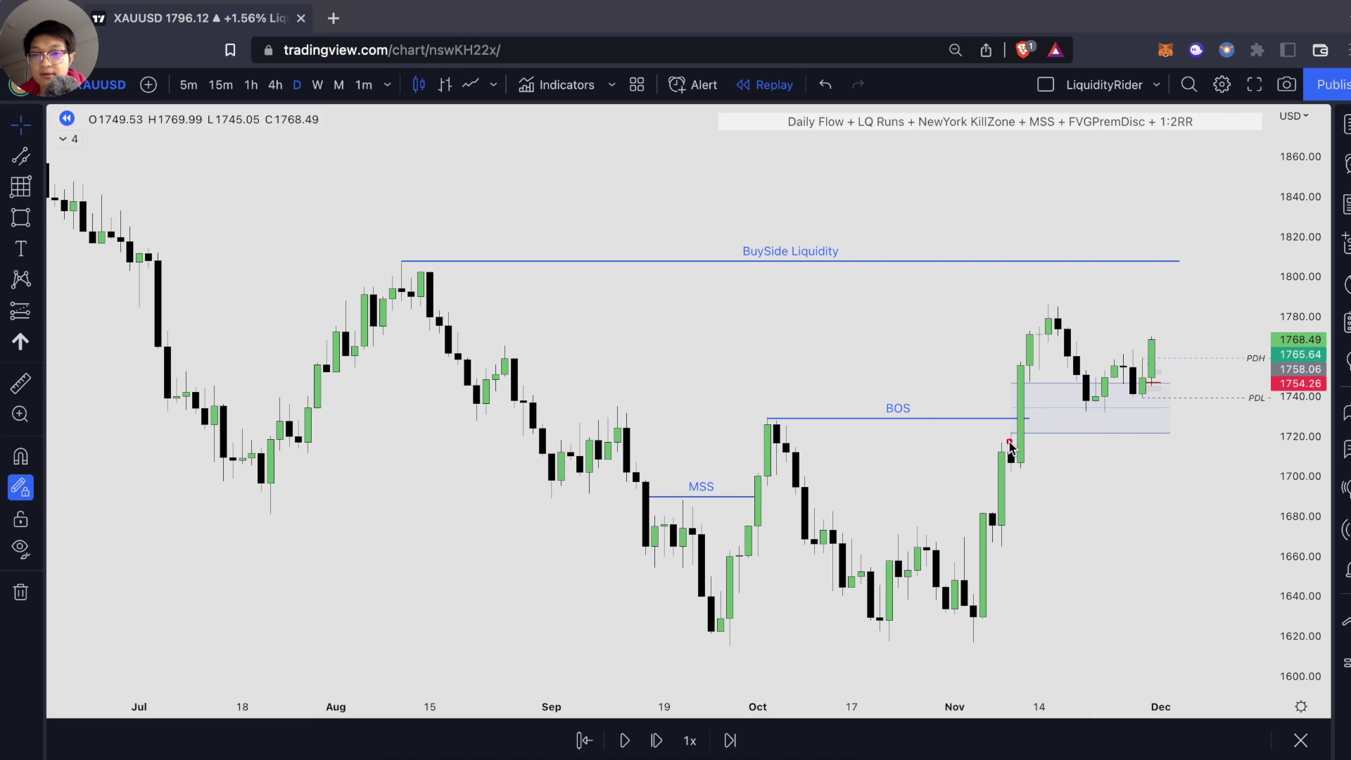
drag(990, 438, 1039, 463)
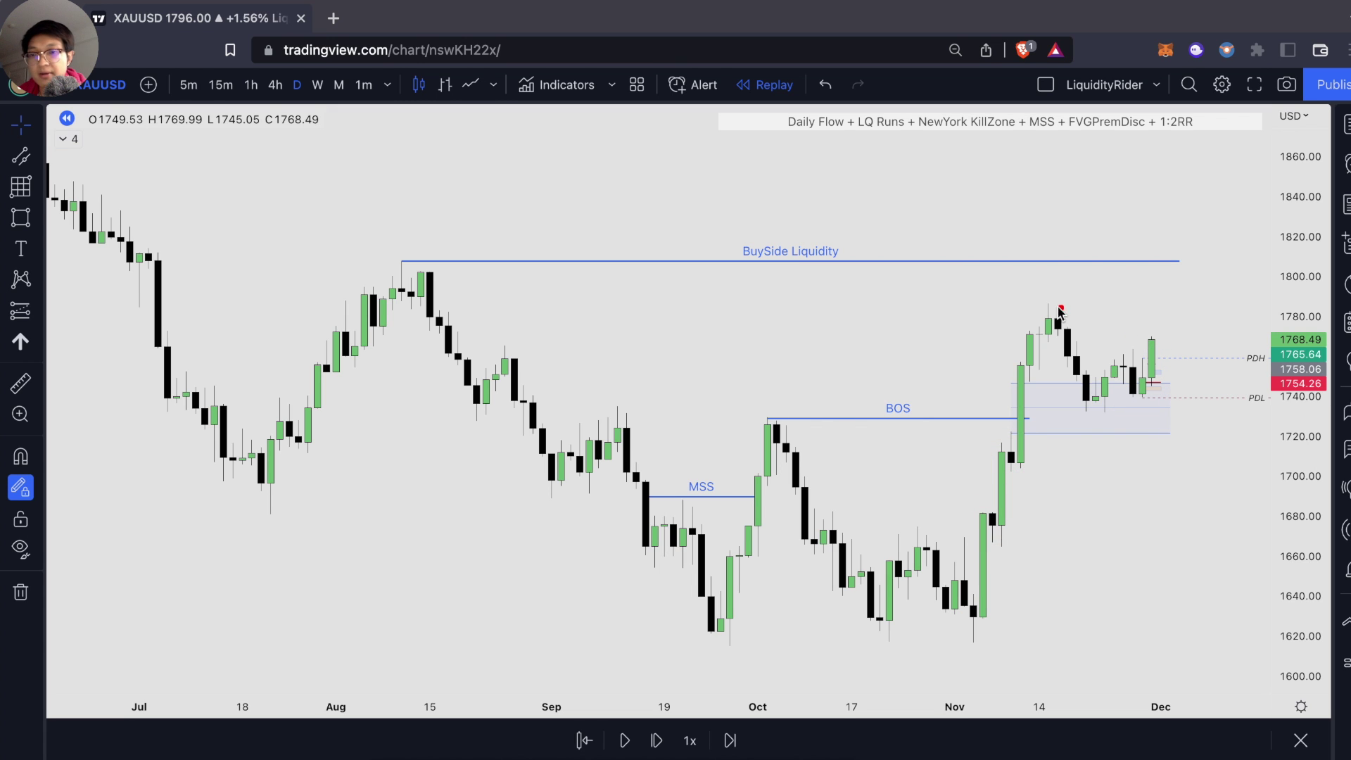
drag(1045, 302, 1122, 301)
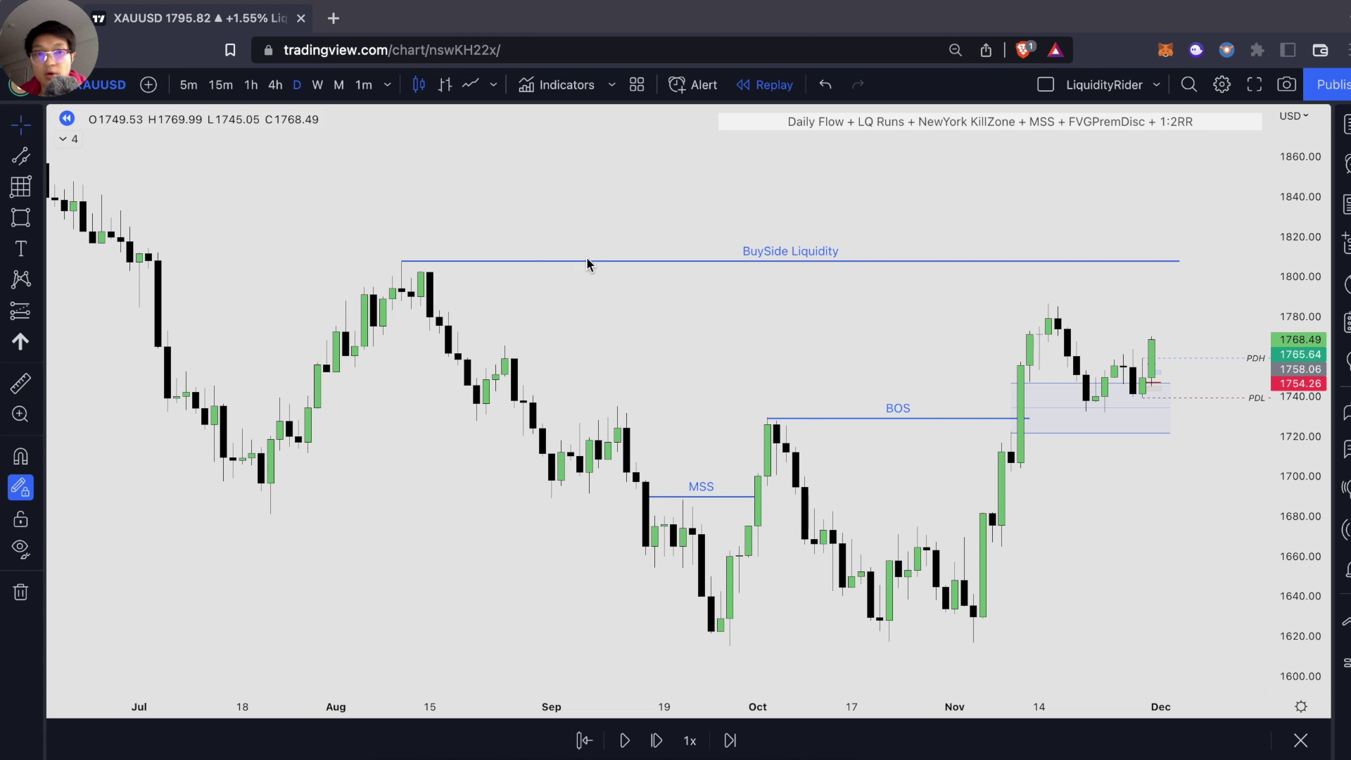
Step: Switch the chart to the 1-hour interval to review the 29 and 30 Nov price action
click(251, 85)
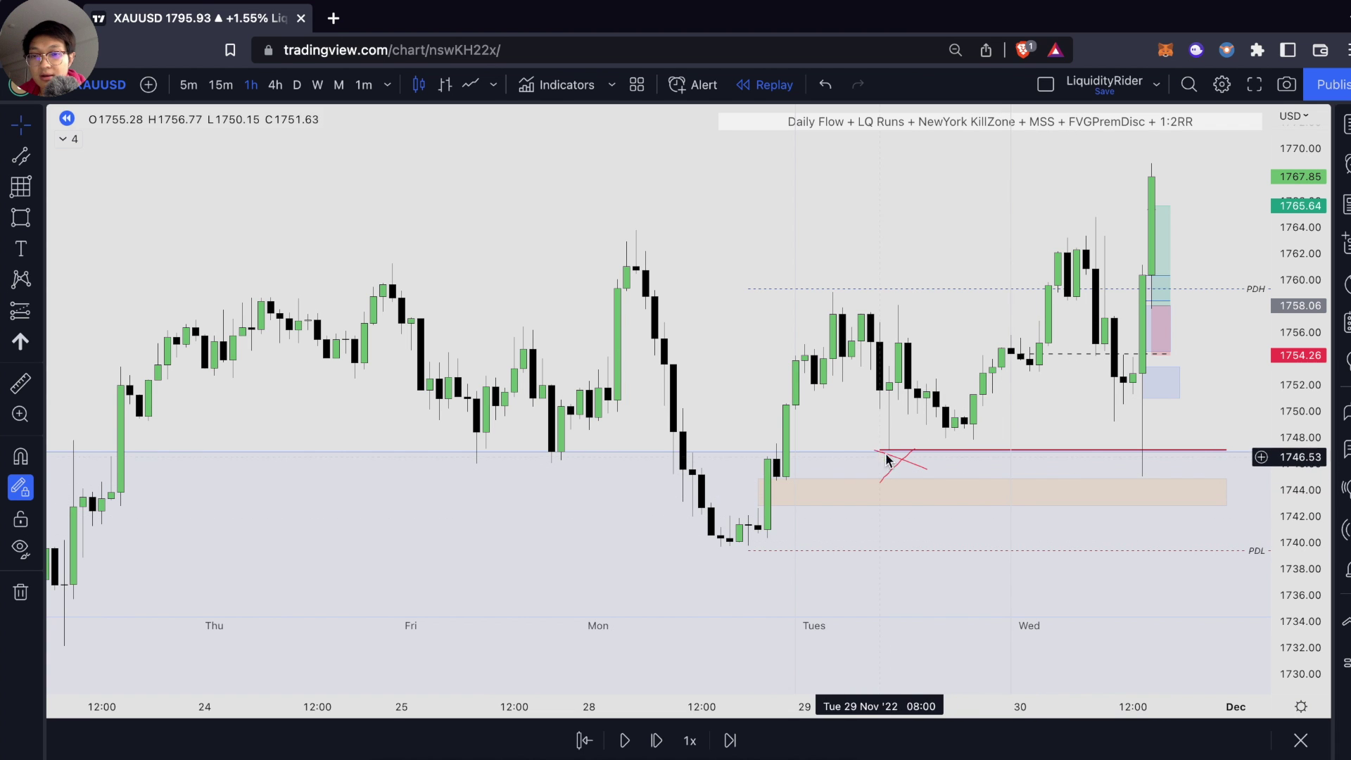
scroll(941, 459, up, 1)
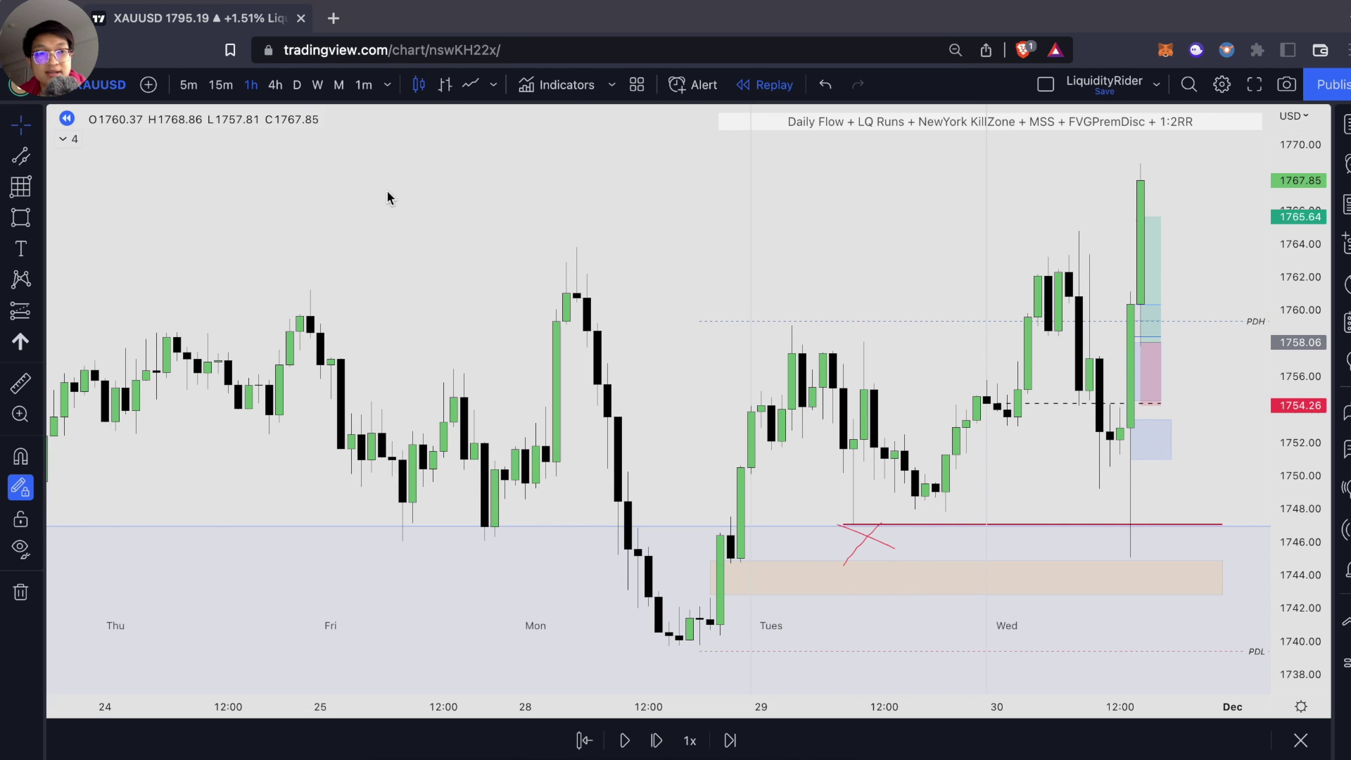
Step: Switch XAUUSD to the 5-minute chart and sketch red strokes up the rally from the 30 Nov low and along the broken dashed level
click(192, 85)
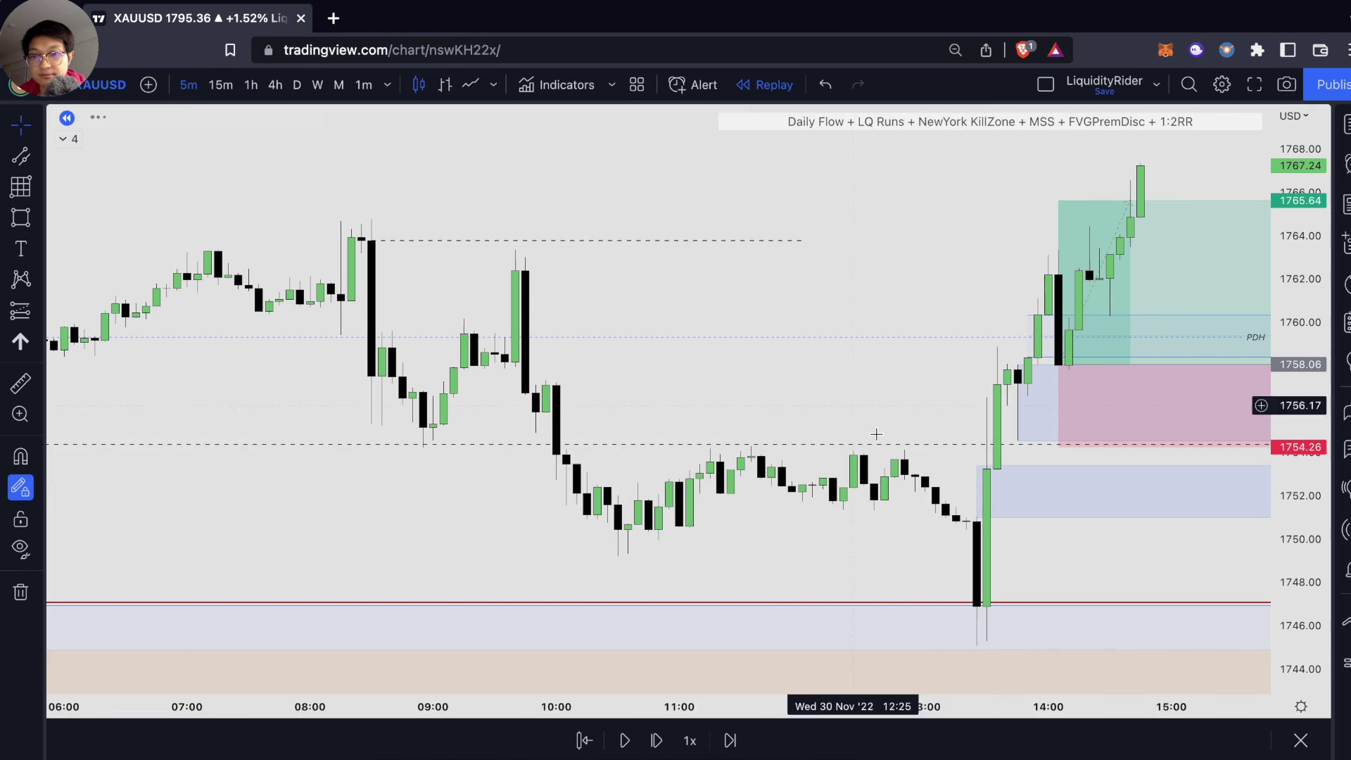
scroll(1099, 519, down, 5)
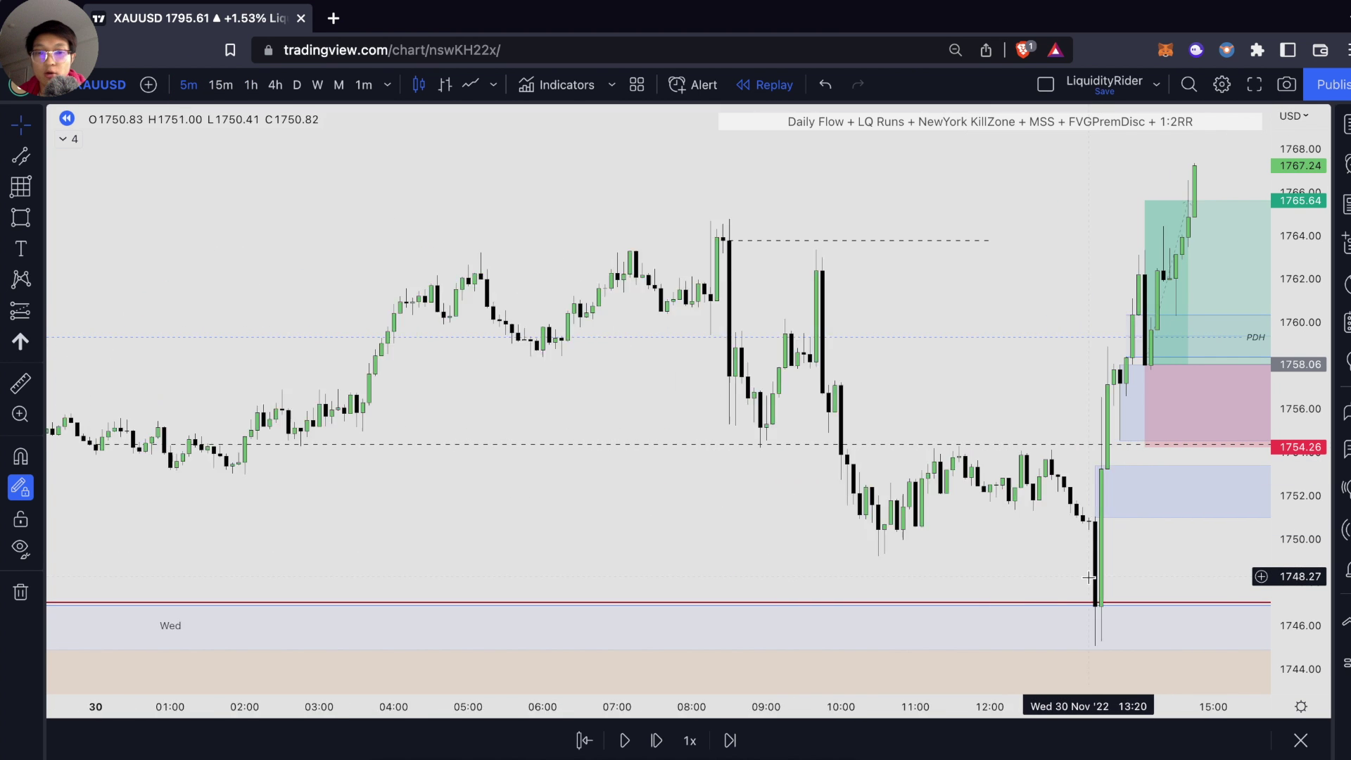
scroll(1069, 574, up, 2)
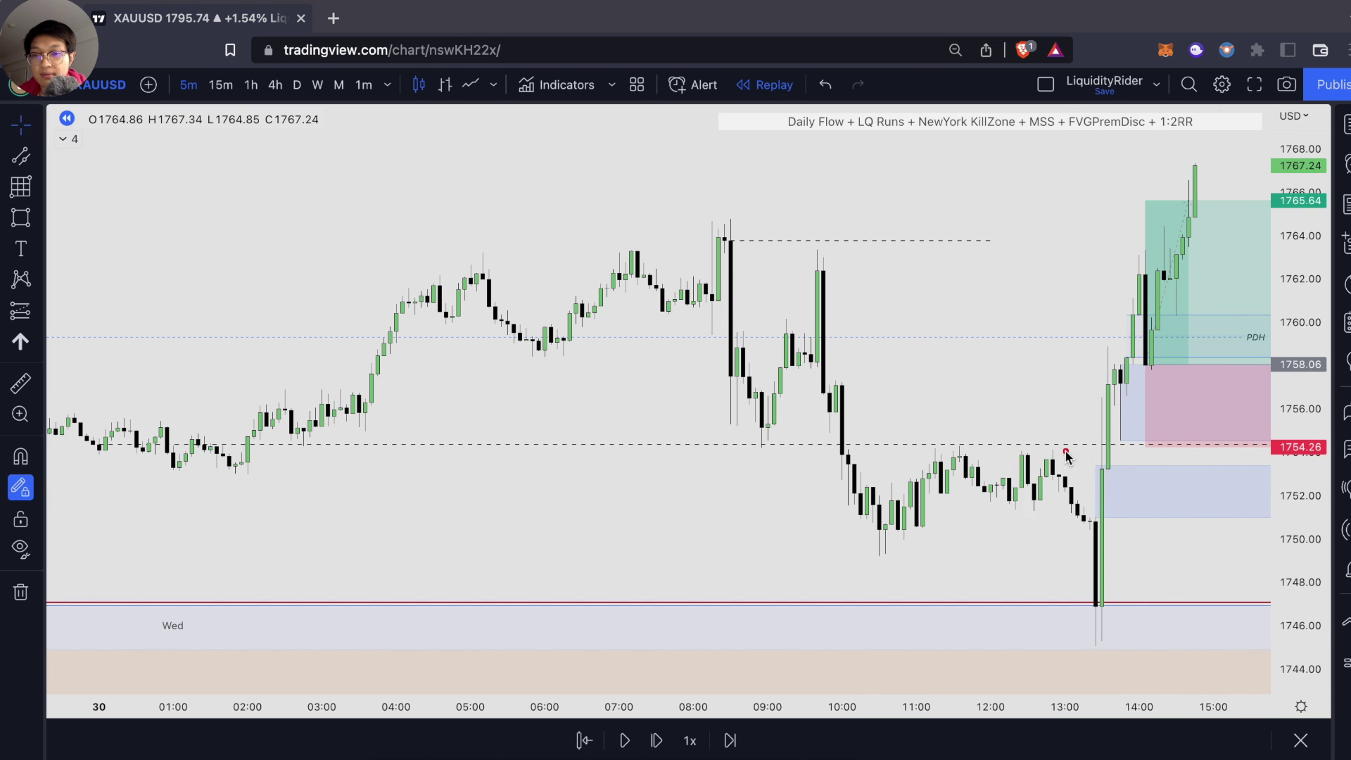
drag(1107, 597, 1108, 465)
mouse_move(897, 440)
mouse_down()
mouse_move(1103, 441)
mouse_move(1125, 401)
mouse_move(1093, 406)
mouse_move(1122, 424)
mouse_up()
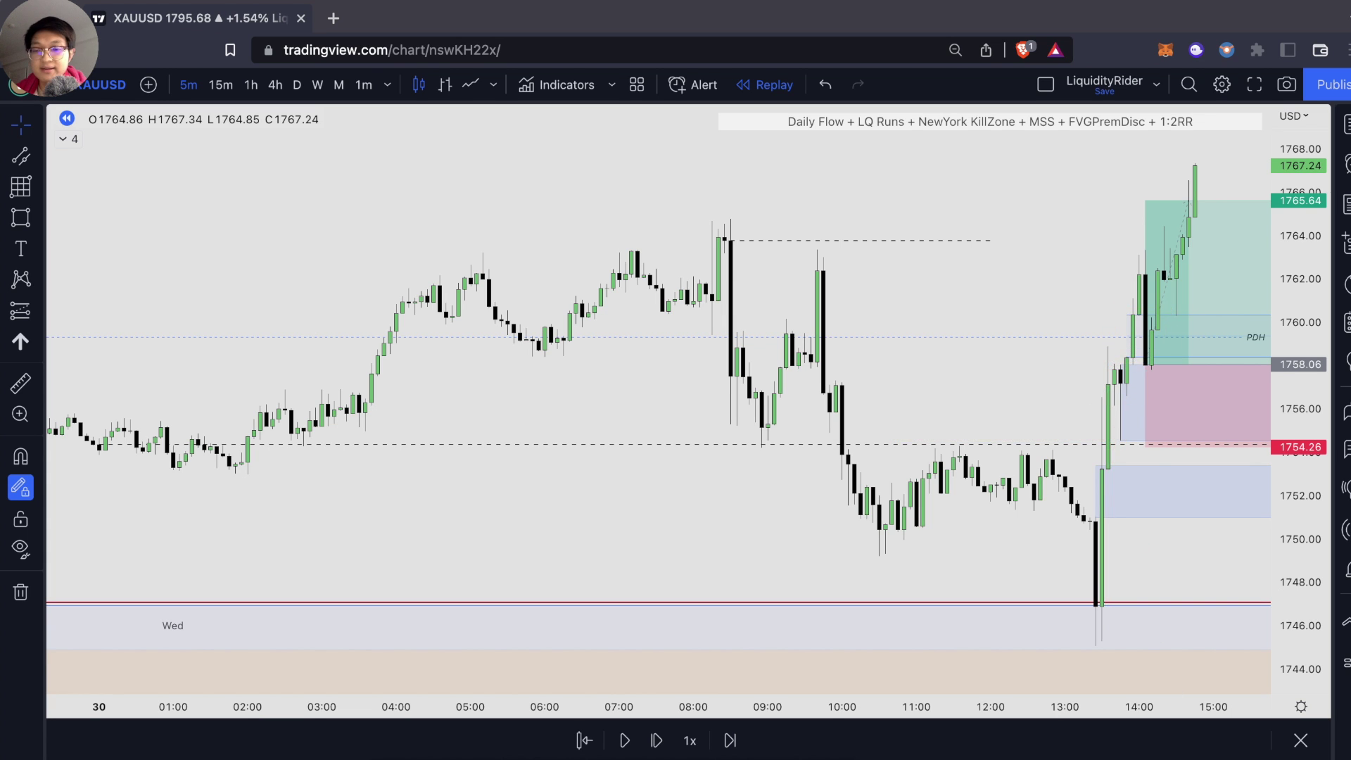
scroll(1117, 550, right, 5)
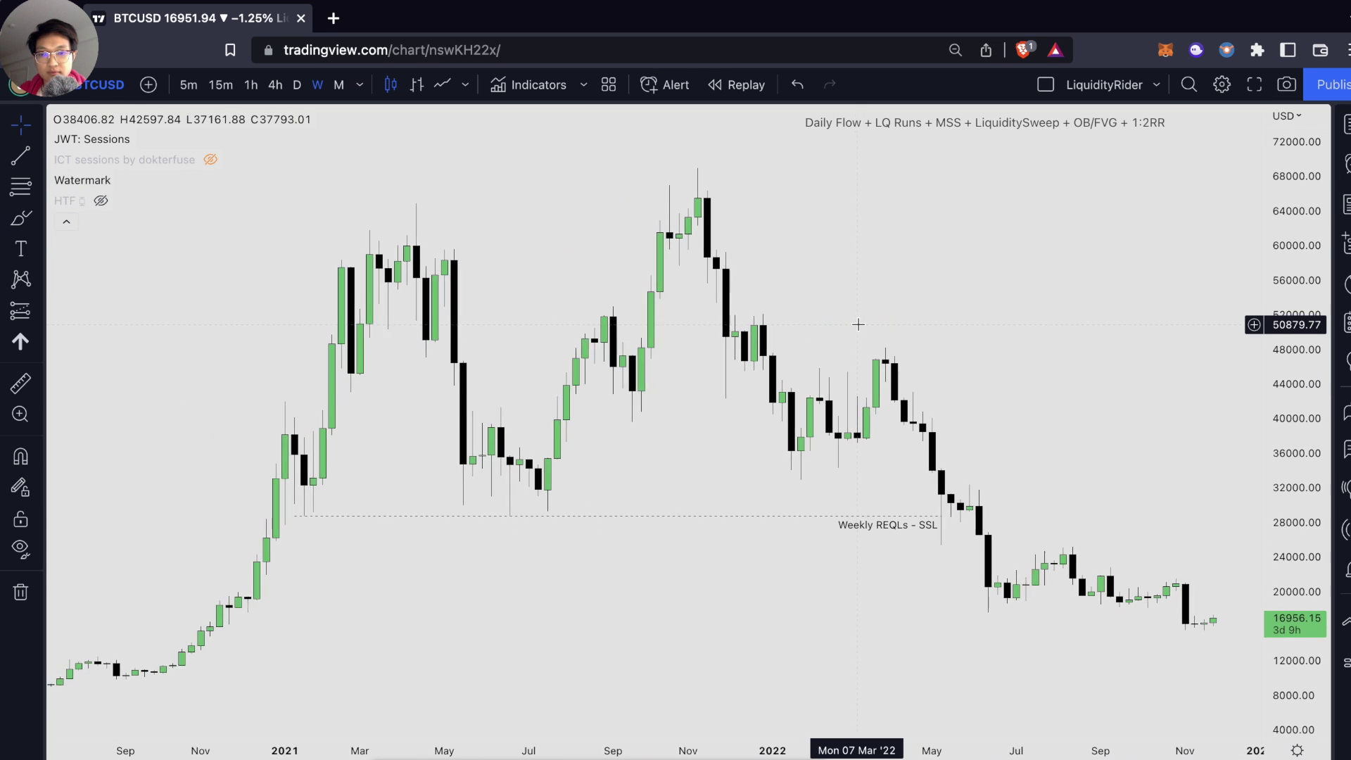
Step: On the weekly BTCUSD chart, draw a horizontal red trend line at about 64,950 from the April 2021 high to October 2021
scroll(858, 325, up, 1)
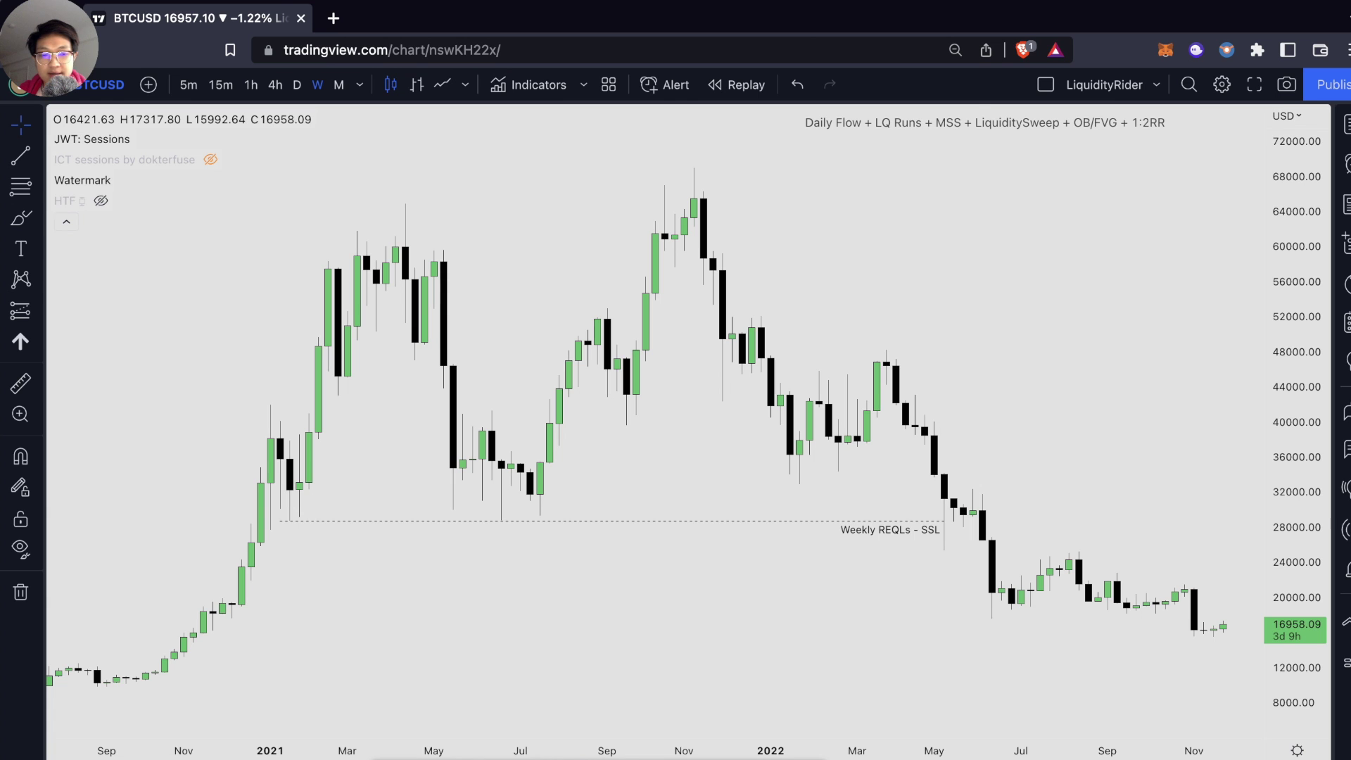
click(395, 204)
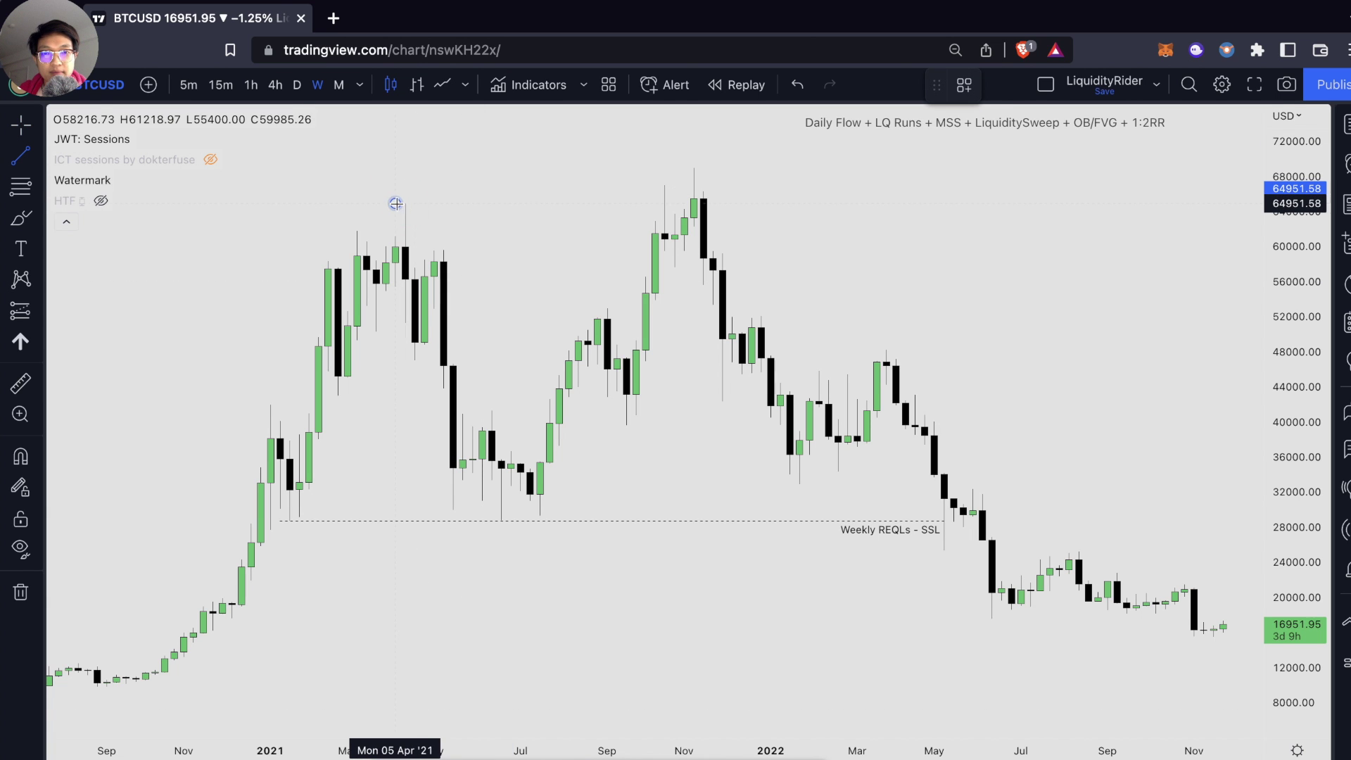
click(664, 207)
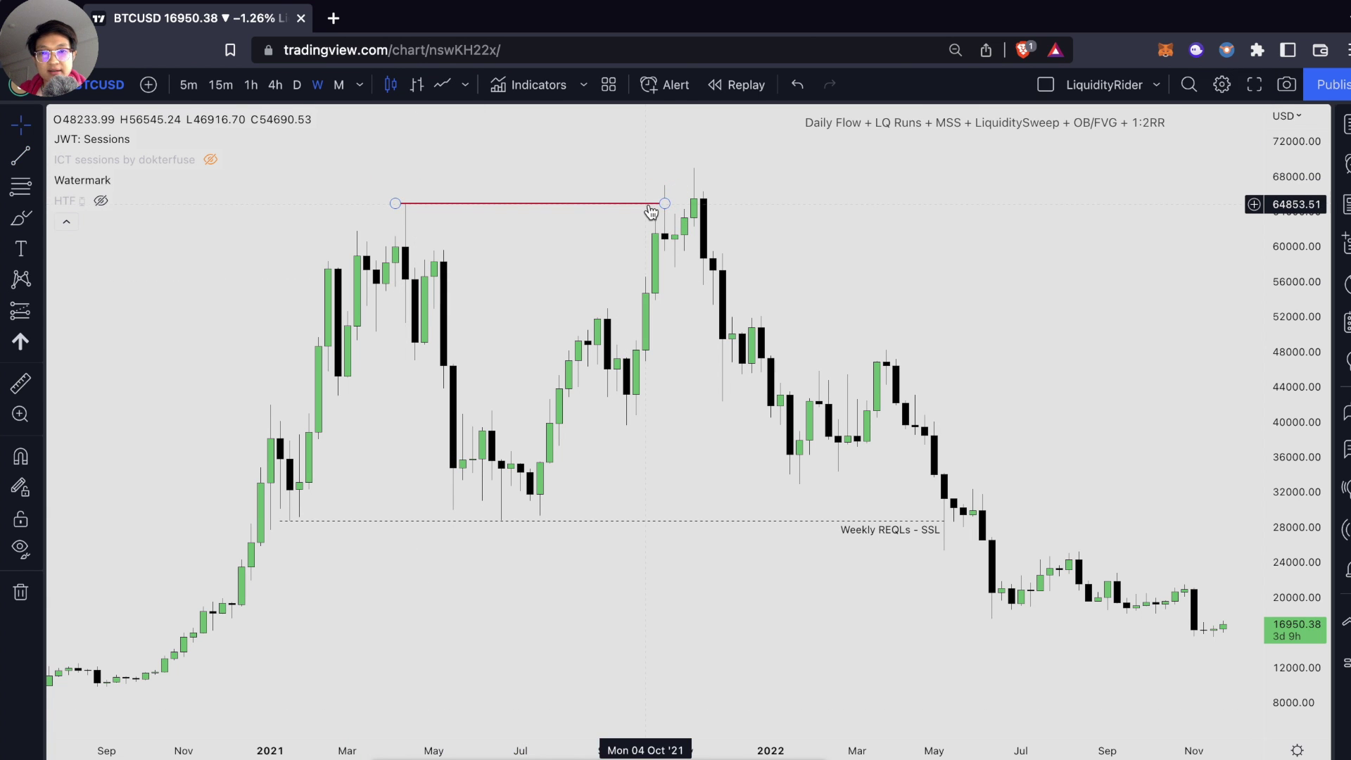
click(607, 521)
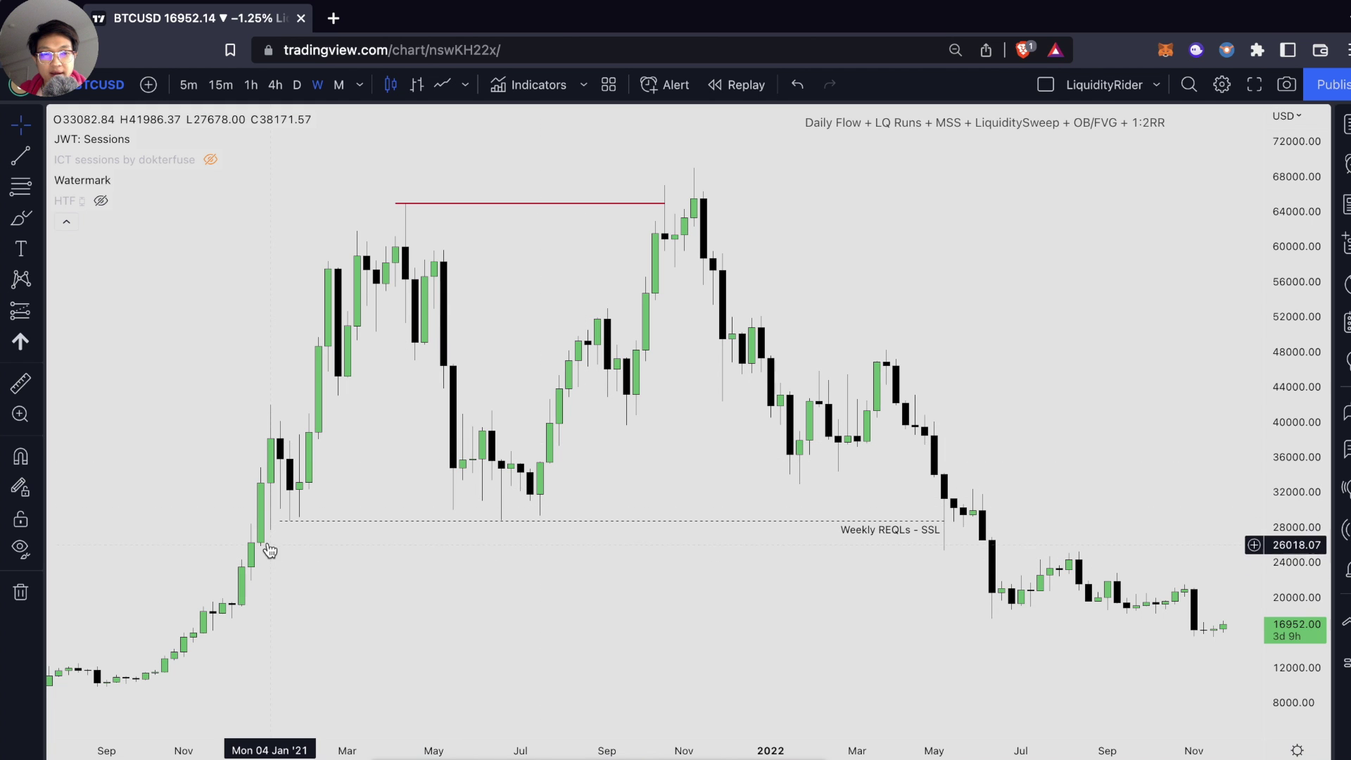
click(670, 619)
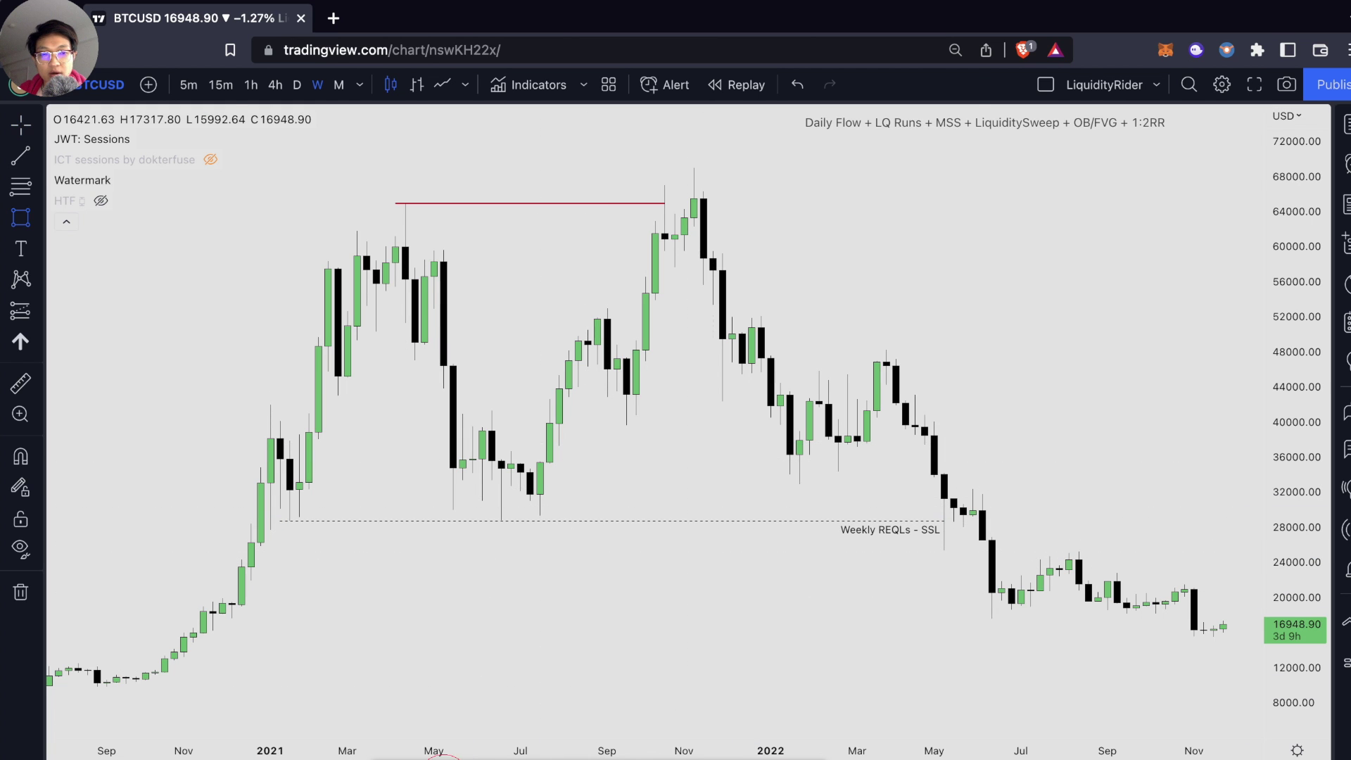
drag(280, 519, 982, 557)
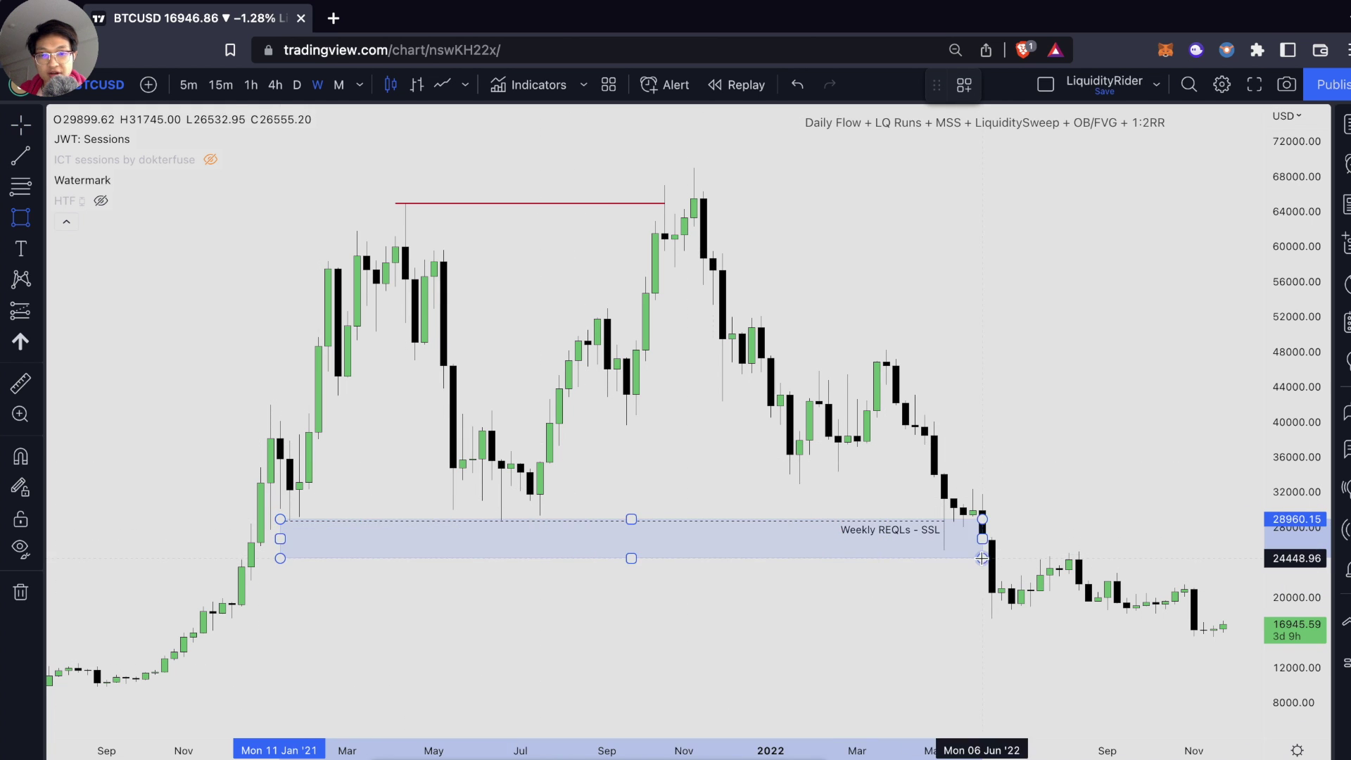
key(Escape)
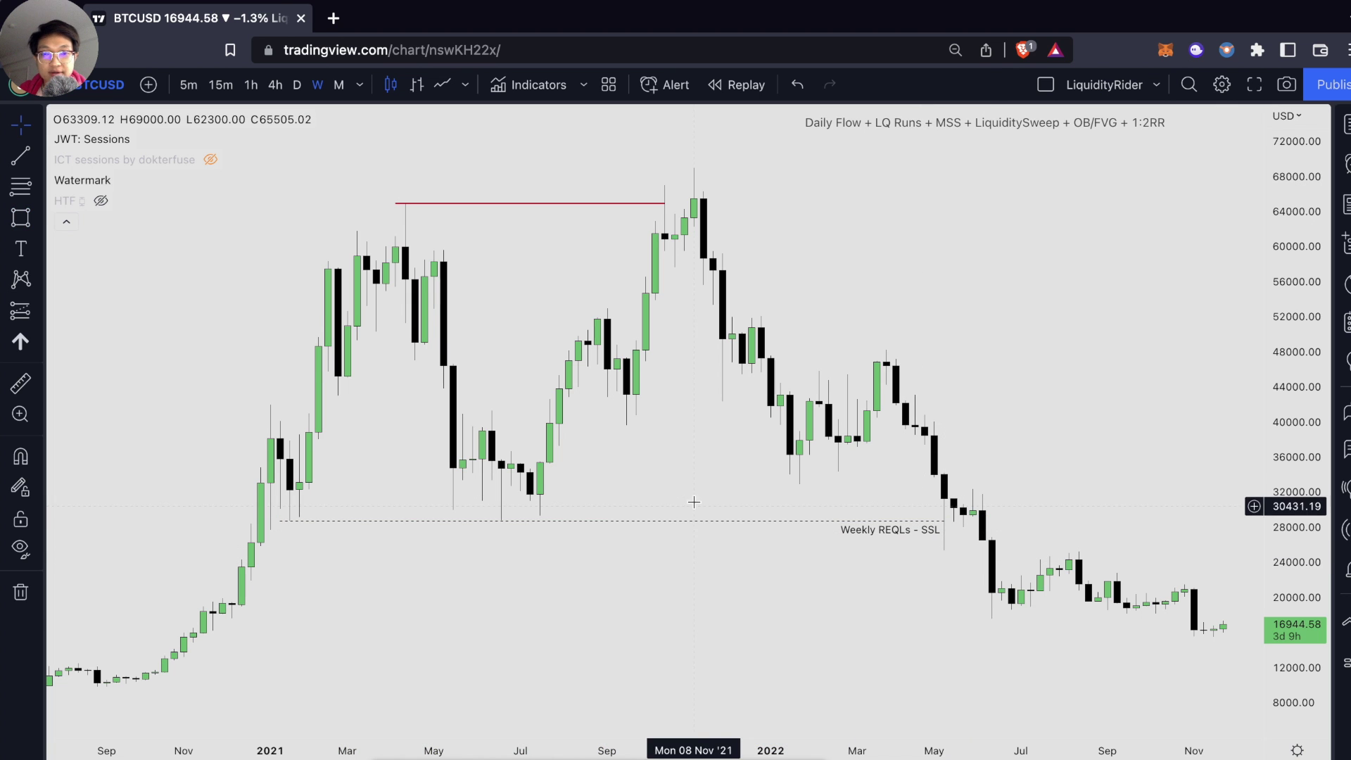
click(612, 521)
click(553, 560)
Step: Box the December 2021 candles from about 45,640 to 51,680 through June 2022, and sketch red strokes tracing the following price swings
scroll(732, 546, up, 3)
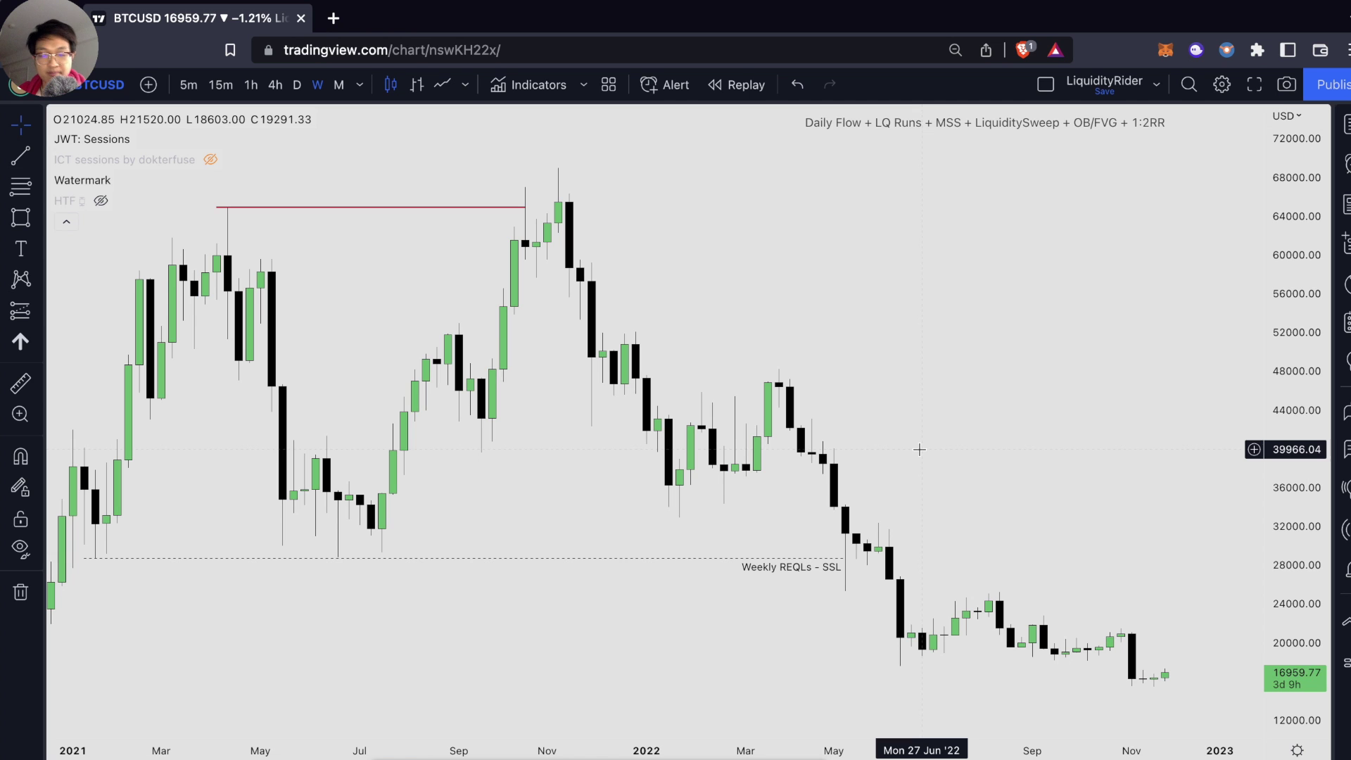
key(alt+shift+r)
mouse_move(613, 336)
mouse_down()
mouse_move(925, 408)
mouse_move(889, 394)
mouse_up()
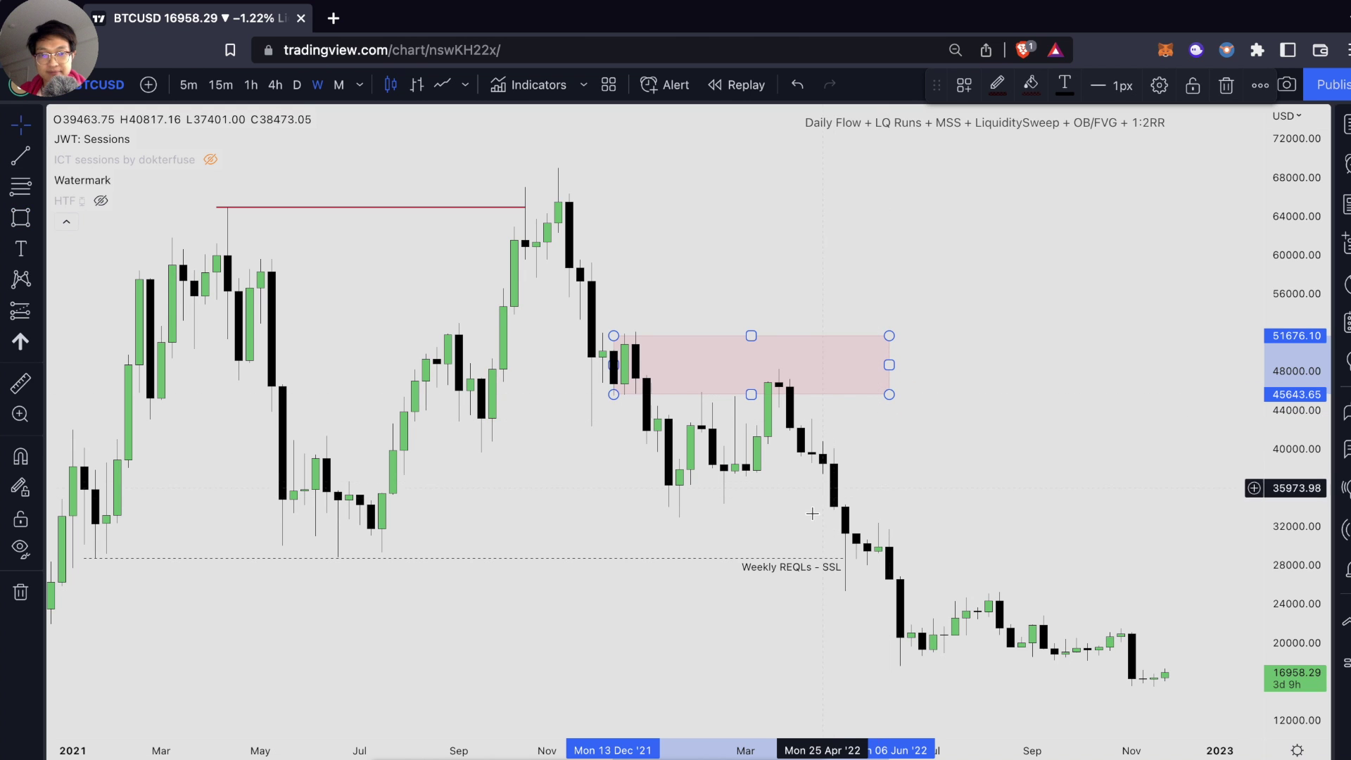
key(Escape)
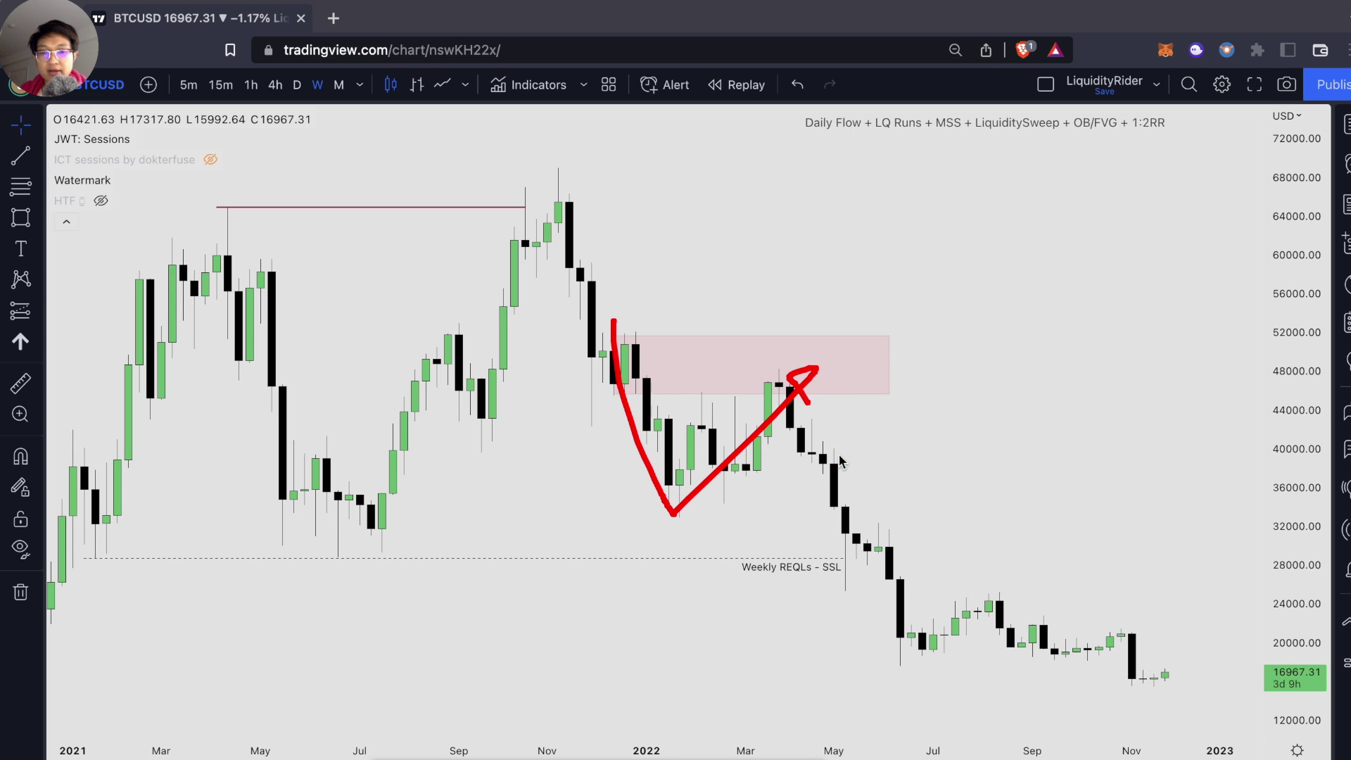
drag(841, 461, 937, 658)
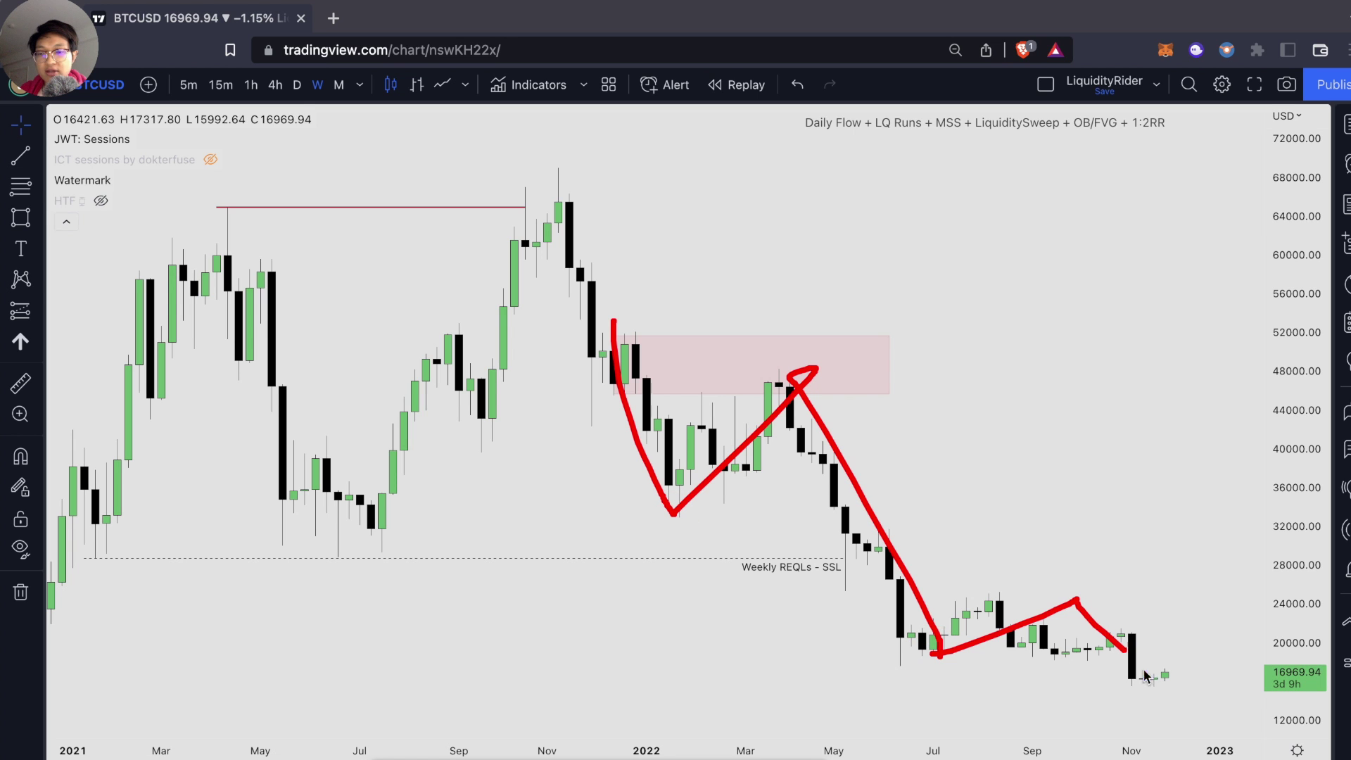
Step: Mark the June 2022 price gap from about 26,600 to 21,860 with a midline zone extending to 19 September 2022
scroll(919, 519, up, 5)
scroll(920, 522, up, 3)
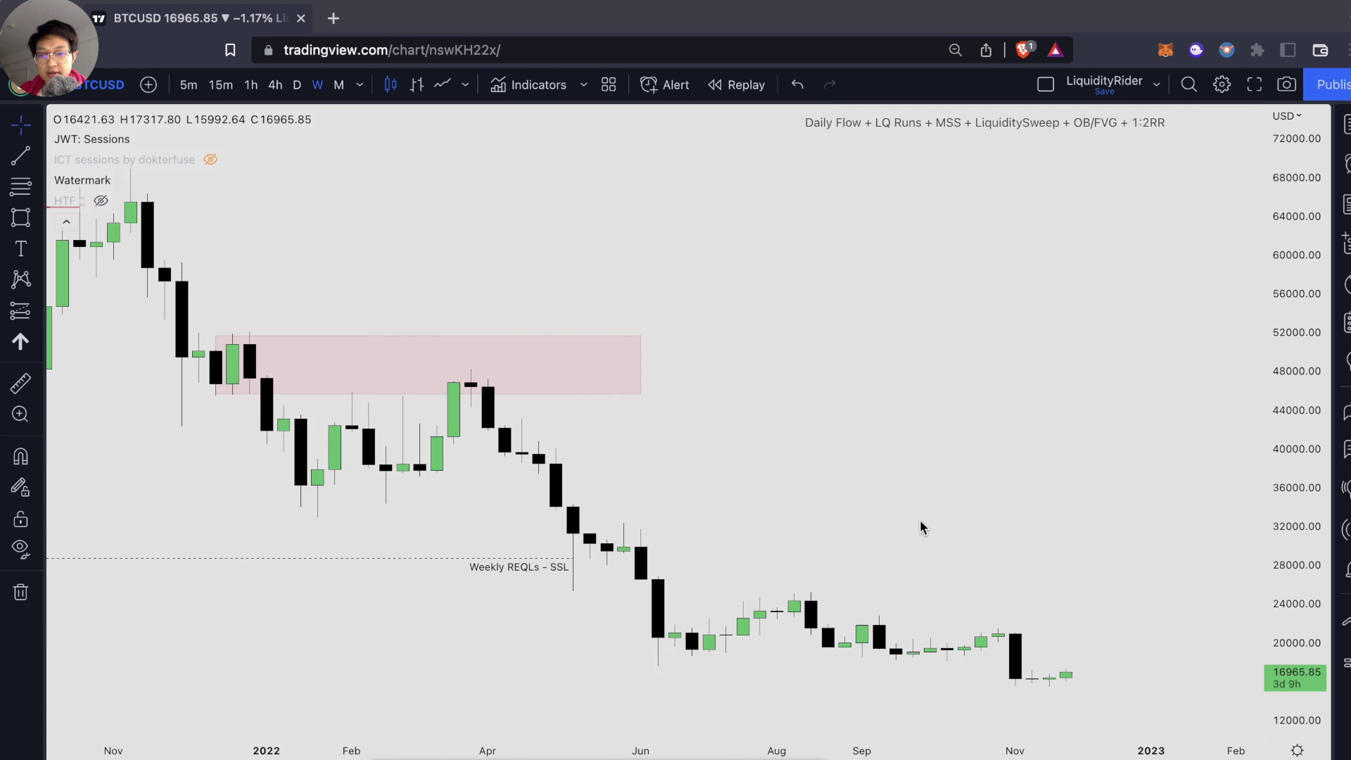
drag(1296, 605, 1051, 542)
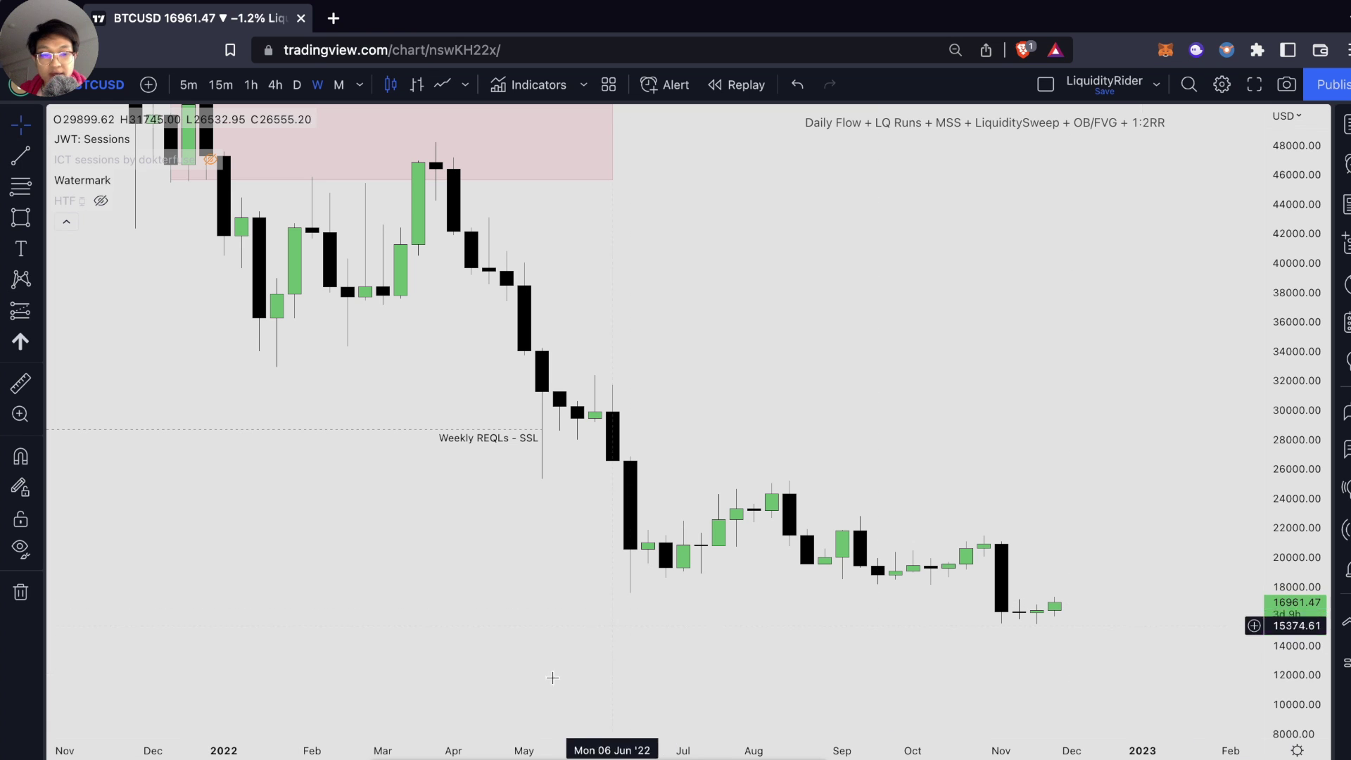
key(alt+g)
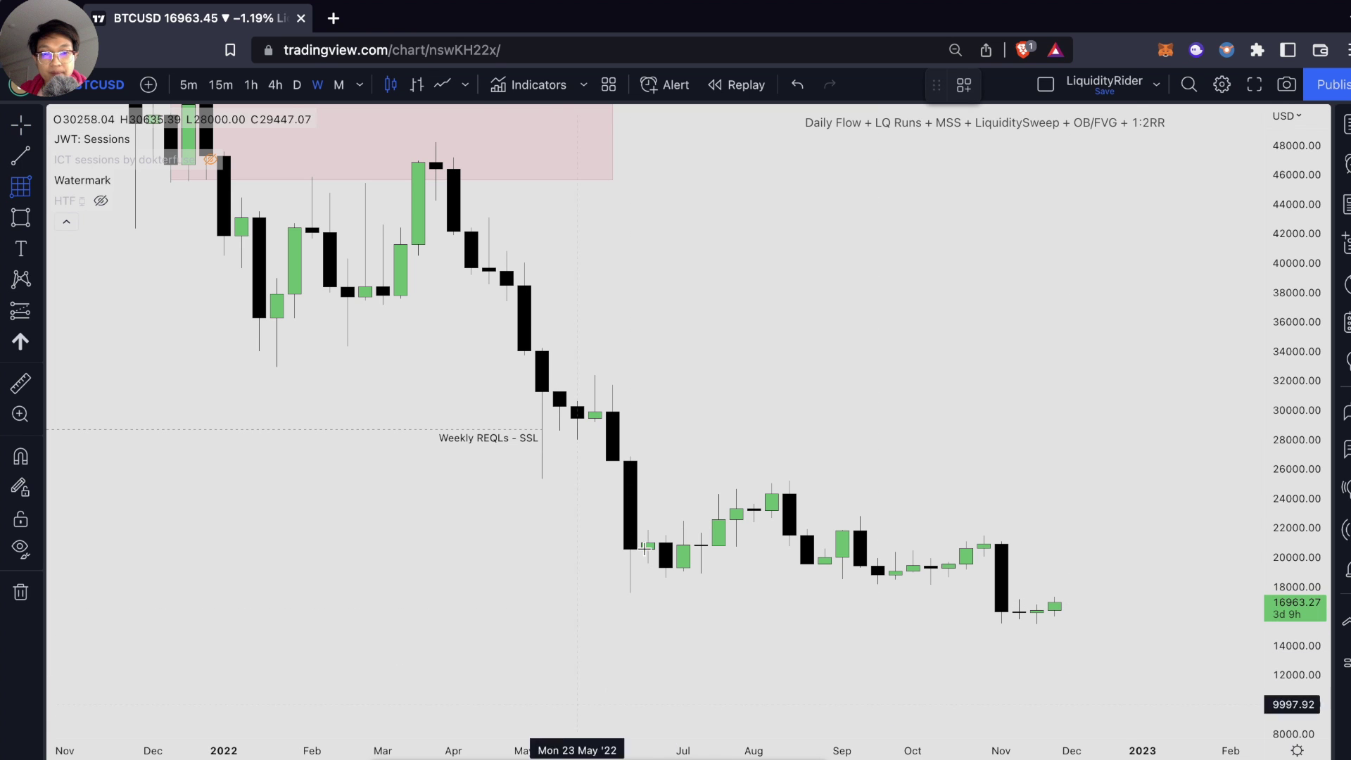
click(612, 460)
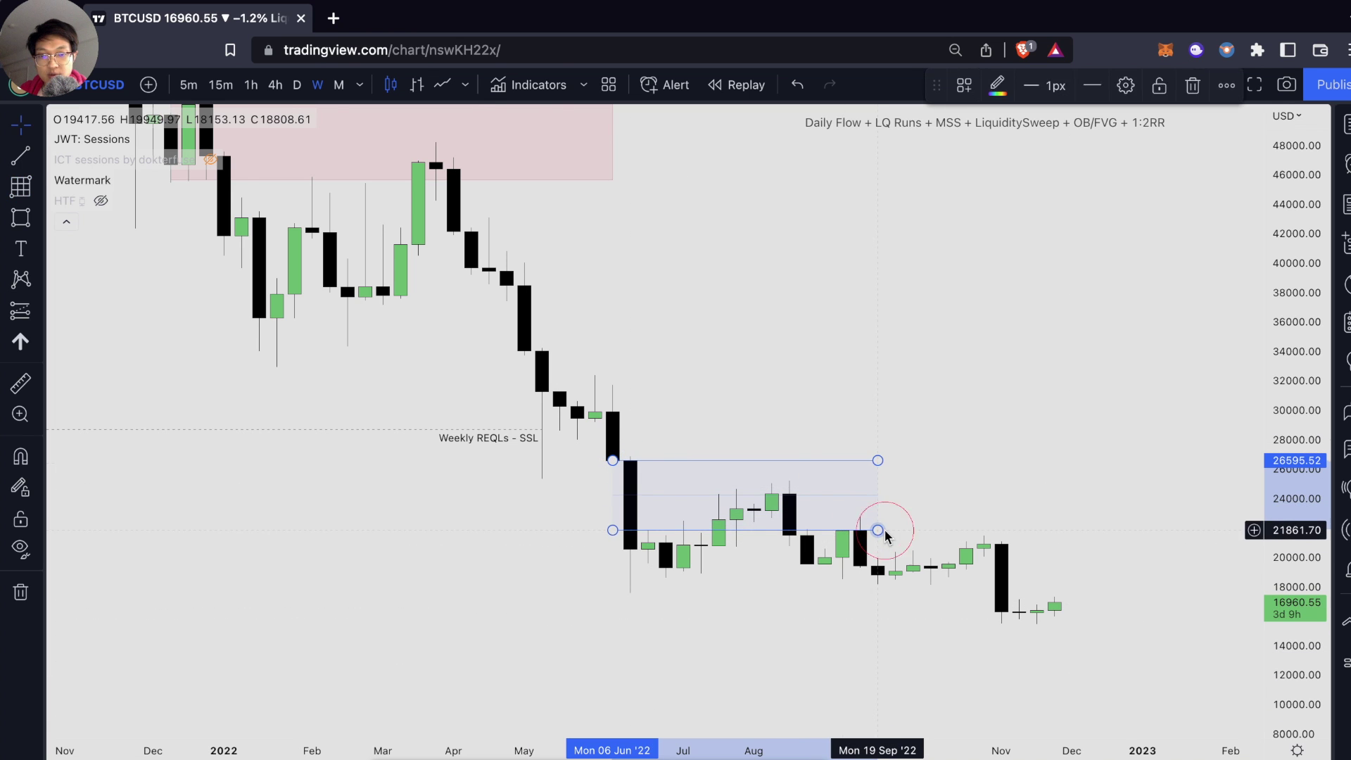
click(880, 529)
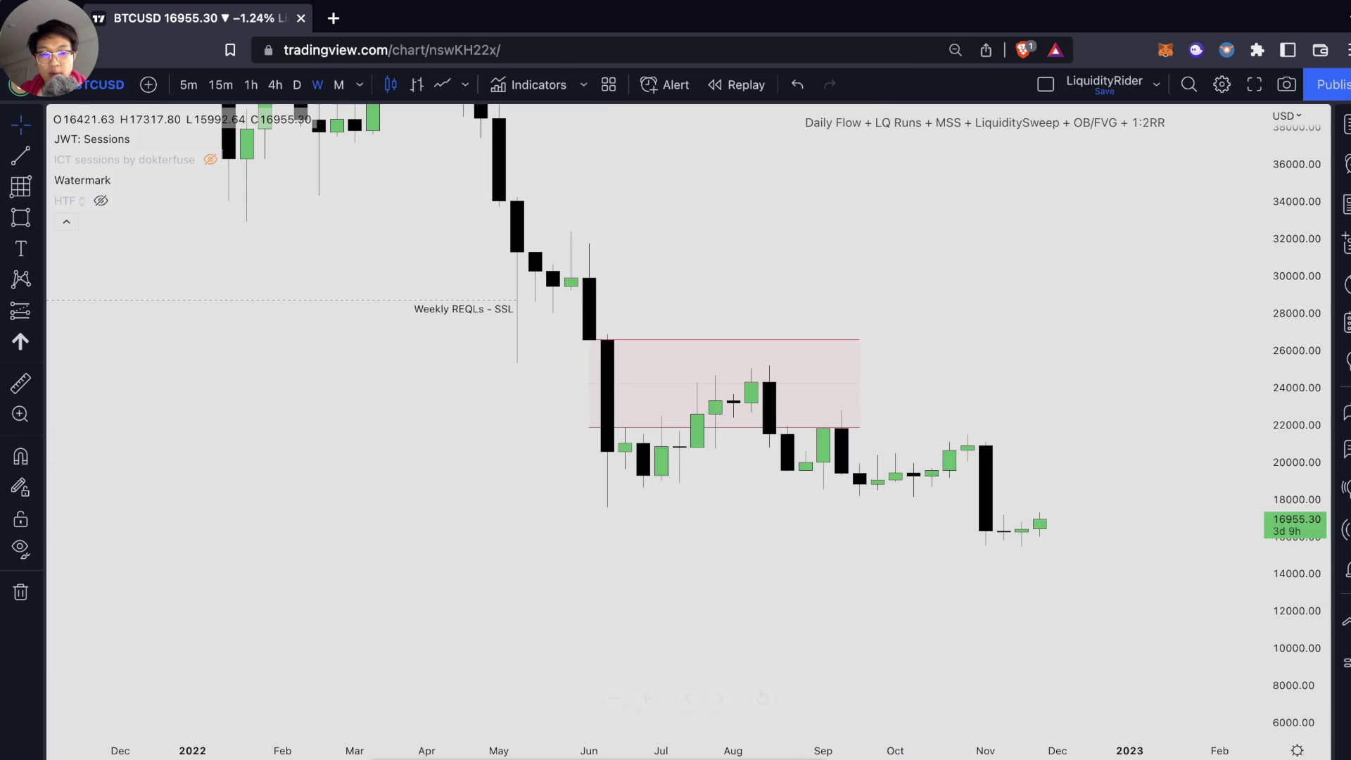
Step: Mark the November 2022 price gap from about 20,140 to 17,230 with a midline zone extending to 2 January 2023
click(967, 460)
click(1129, 514)
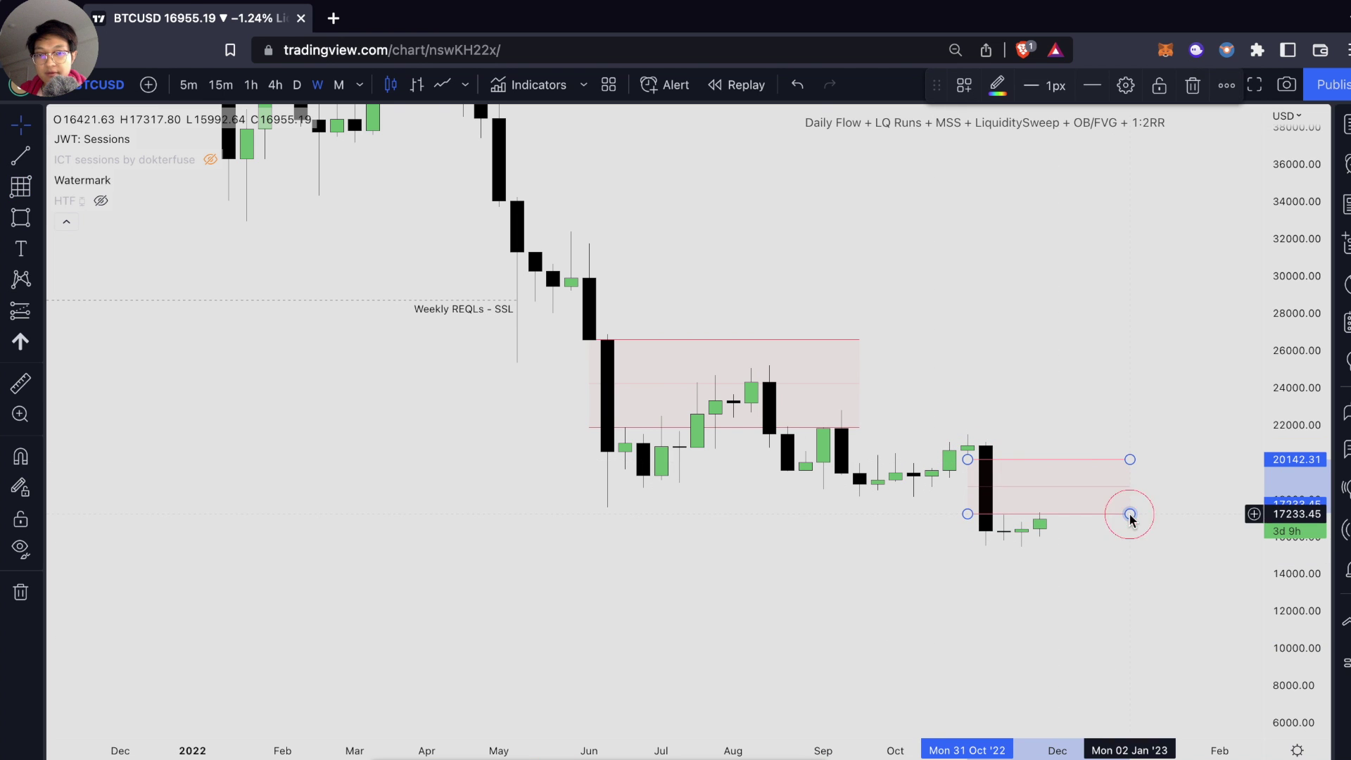
click(1083, 332)
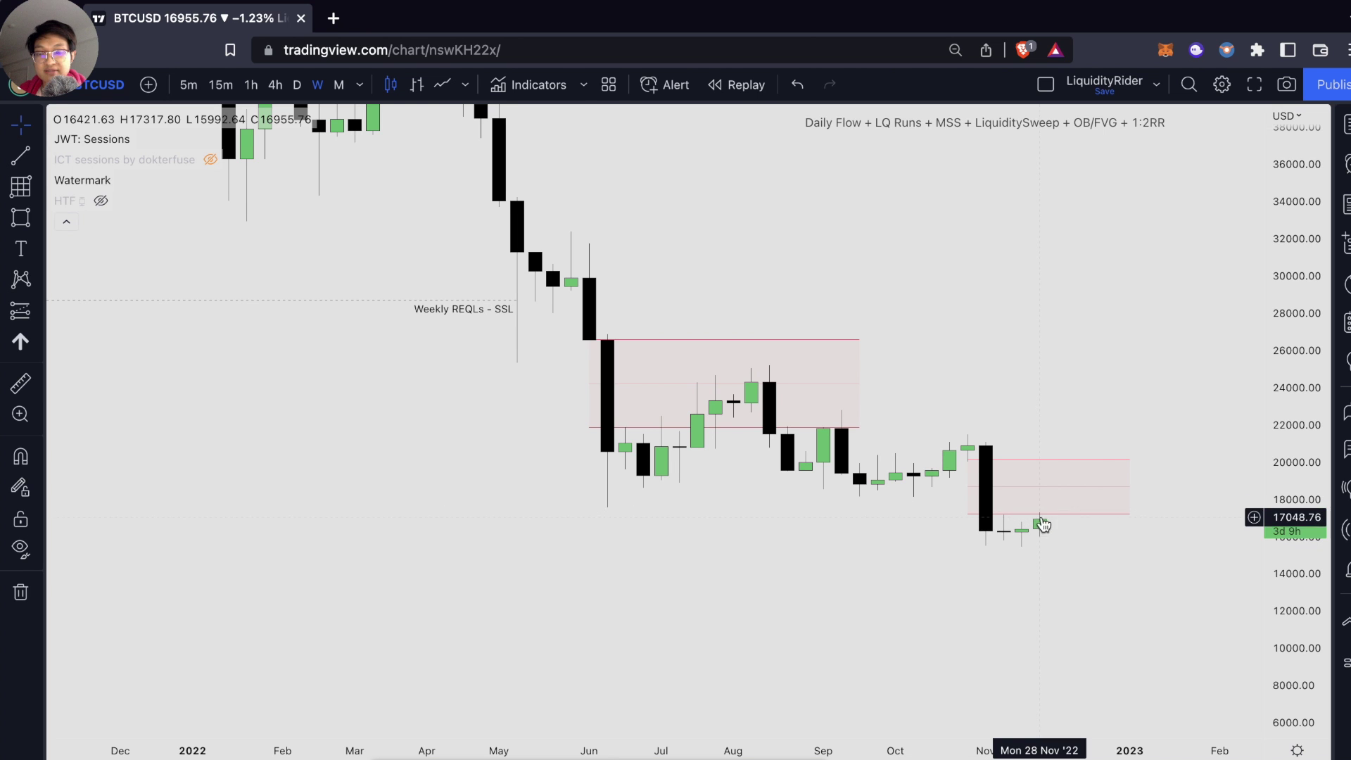
Step: Draw a rectangle over the late-October 2022 up candles from about 18,660 to 21,570, ending level with the gap zone
key(alt+shift+r)
click(934, 495)
click(1169, 436)
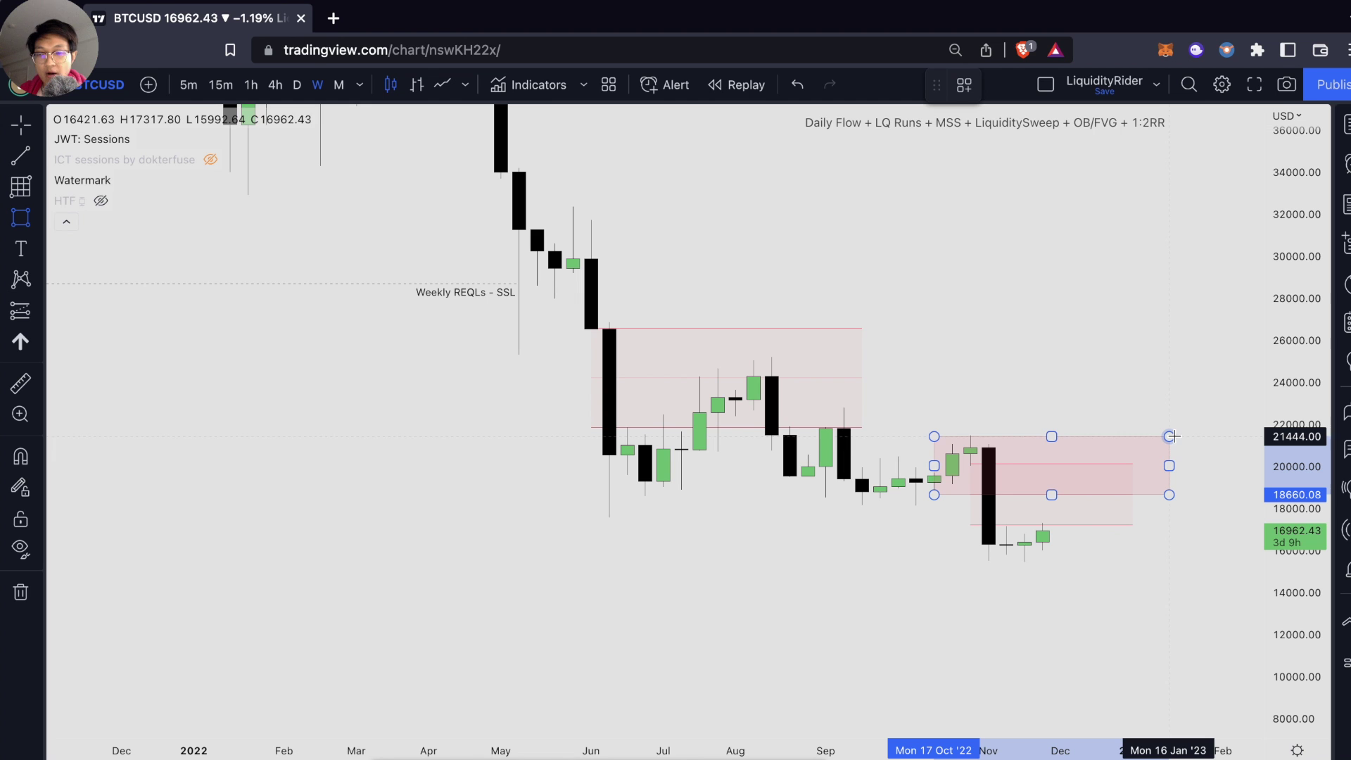
drag(1143, 434, 1131, 434)
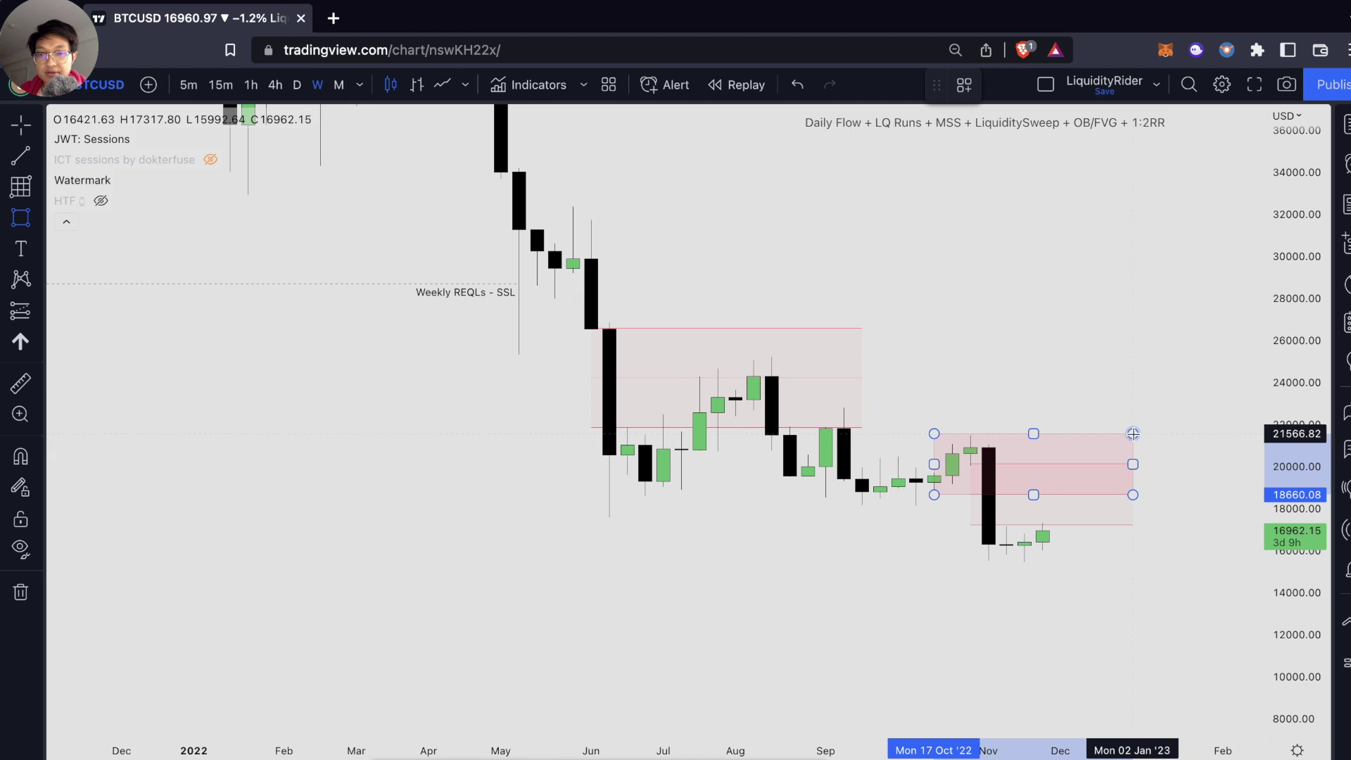
click(1121, 356)
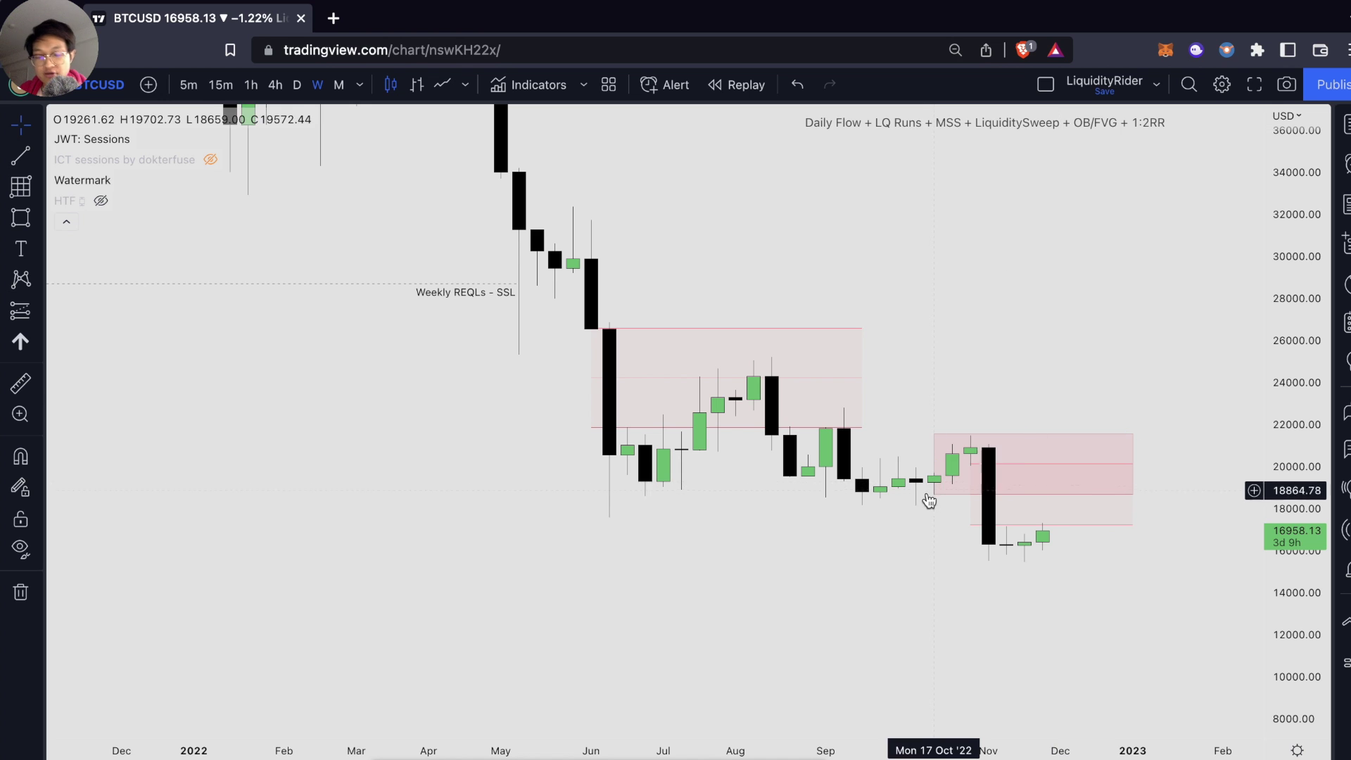
click(1017, 442)
key(Escape)
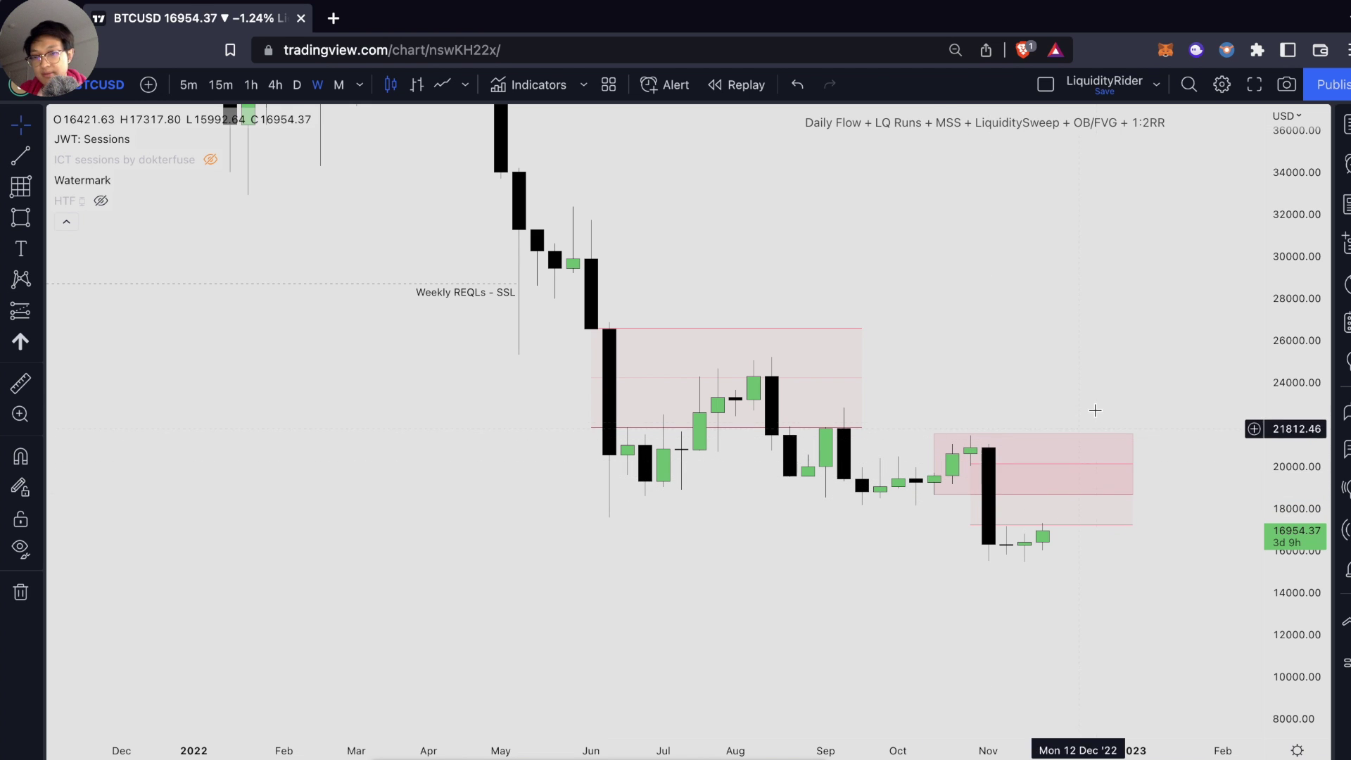
Step: Restore the full price scale and sketch red crosses at the August and November zones and horizontal strokes across the May 2022 gap
double_click(1278, 317)
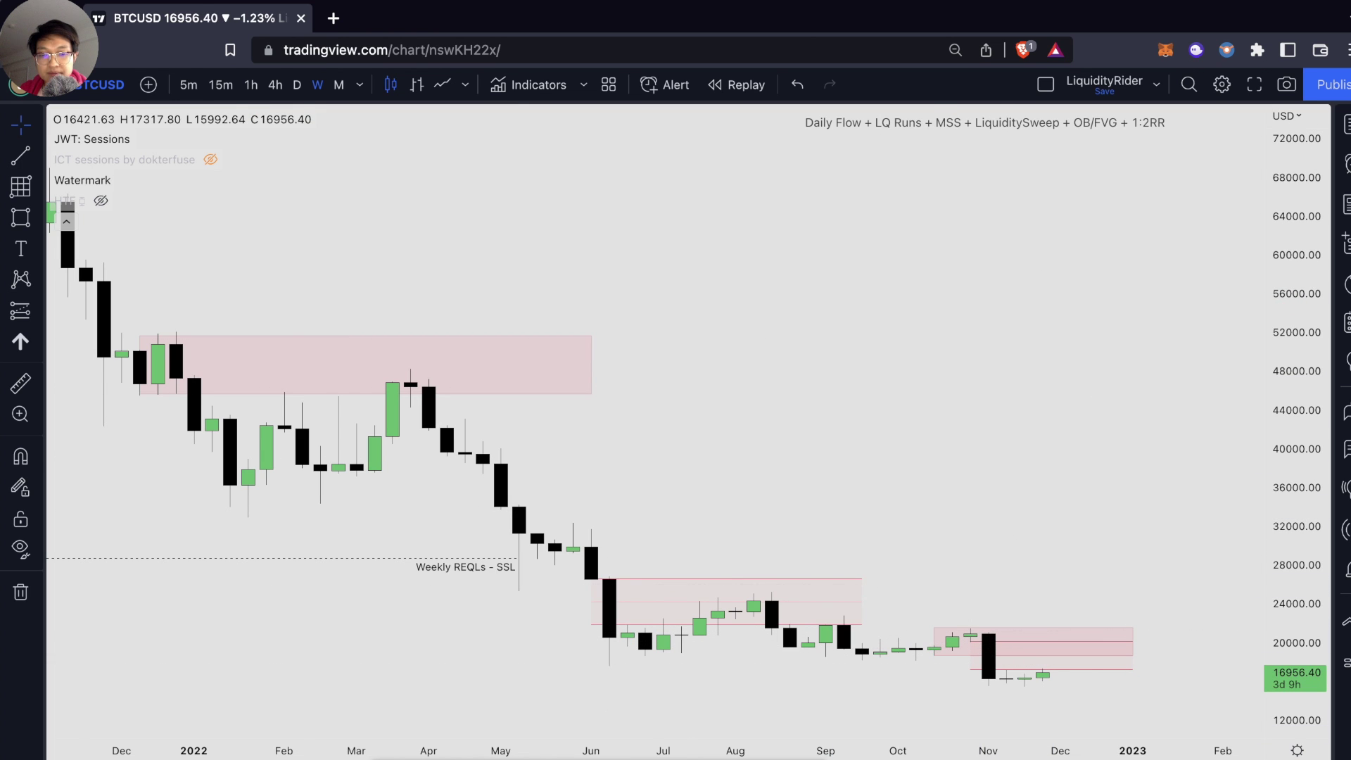
drag(934, 602, 1049, 622)
drag(999, 584, 958, 637)
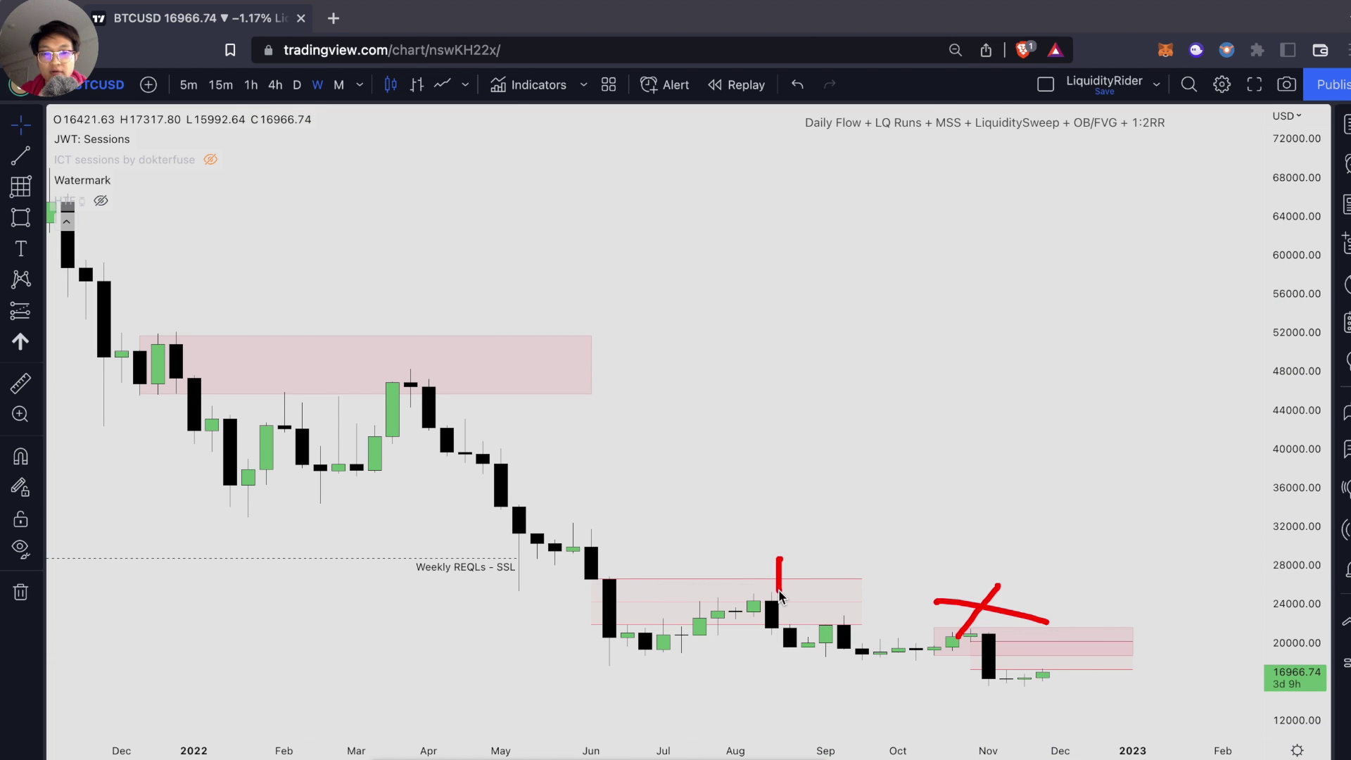
drag(484, 474, 1001, 473)
drag(492, 506, 972, 506)
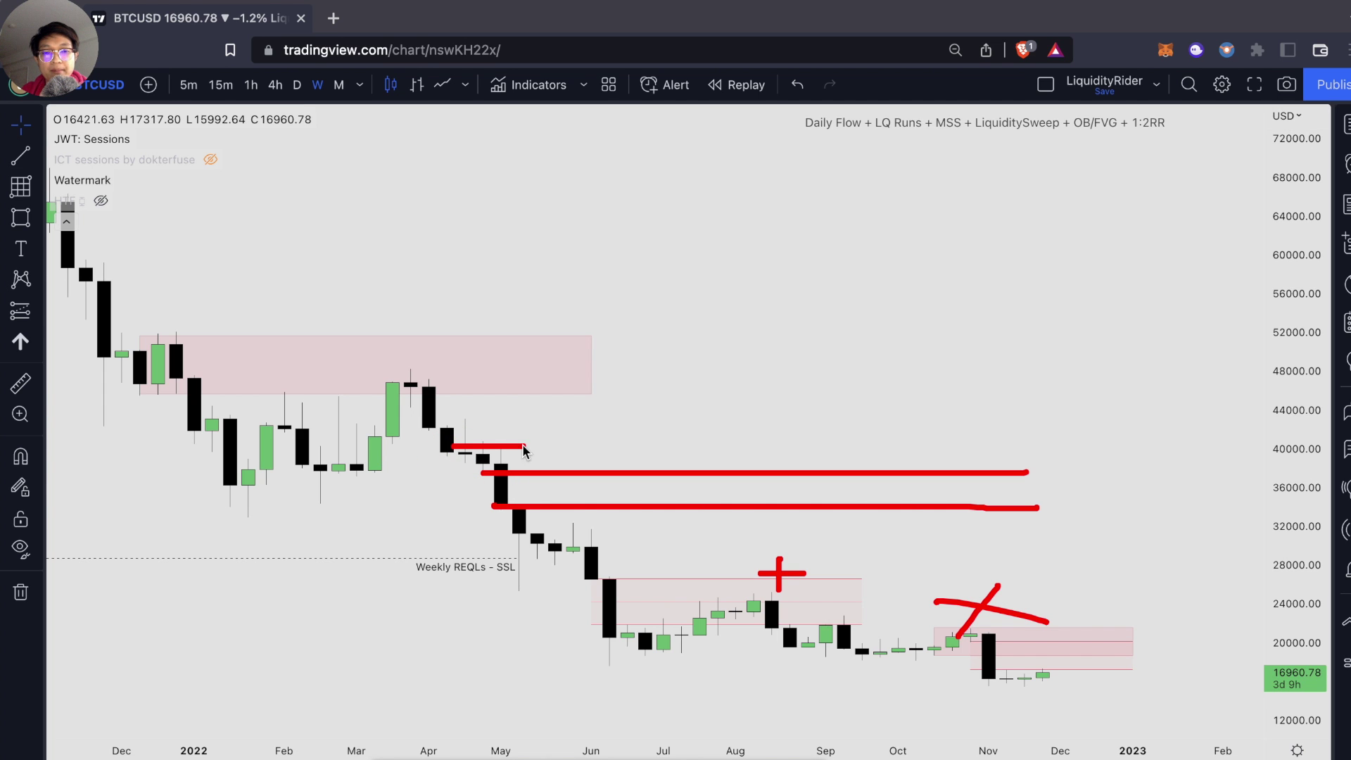
Step: Switch to the daily chart and mark the mid-June 2022 gap from about 26,620 to 23,290, extending the zone to 24 August
key(d)
key(Return)
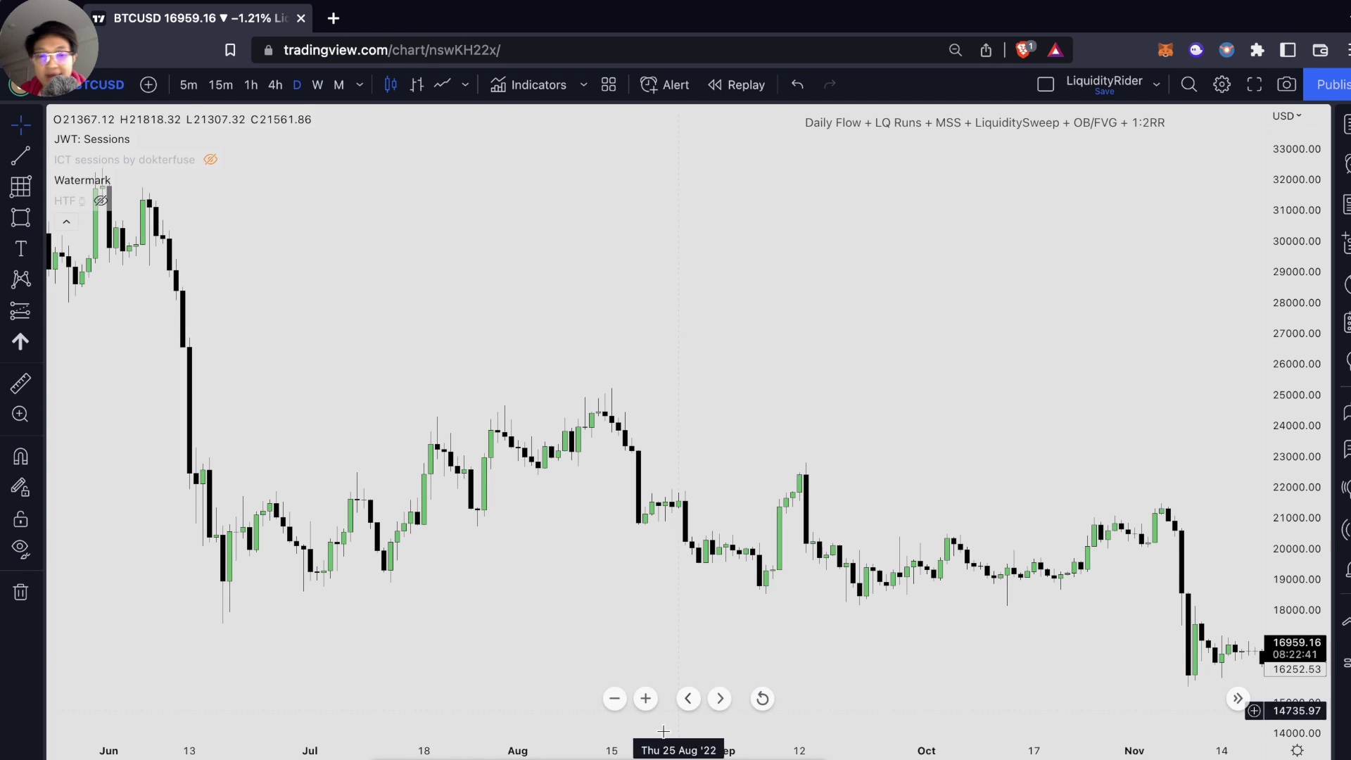
click(182, 345)
click(604, 479)
drag(605, 479, 671, 448)
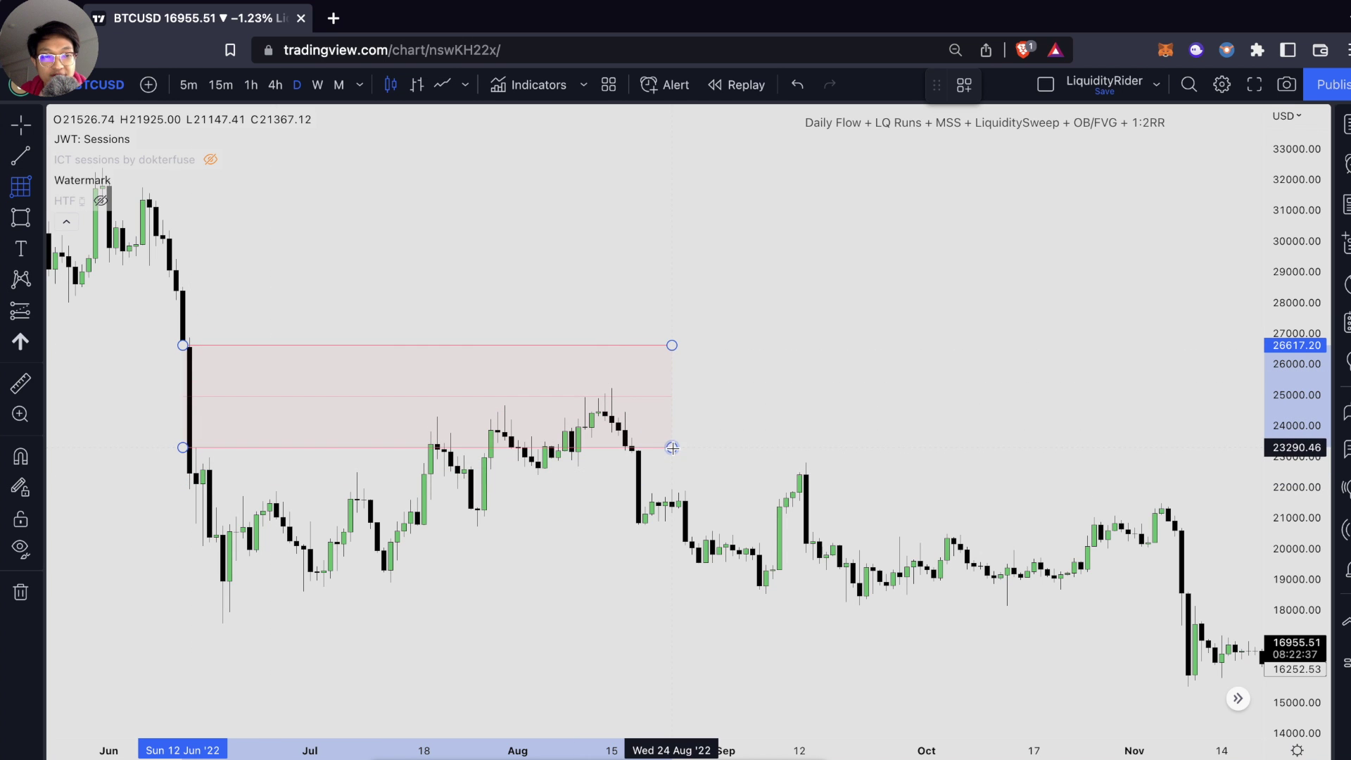
click(745, 413)
Step: Draw a horizontal red trend line at about 22,480 below the early-August swing low, ending at the mid-August breakdown candle
key(alt+t)
click(525, 472)
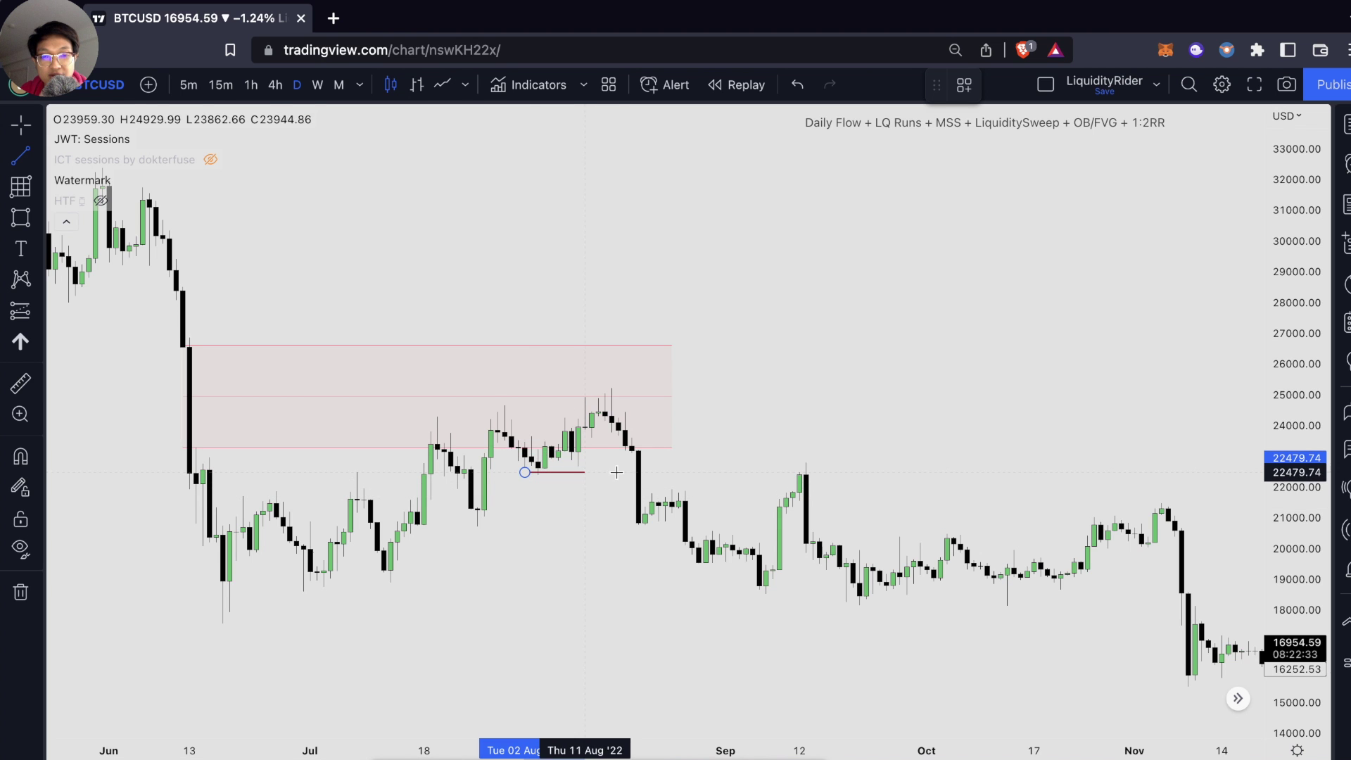
click(639, 472)
click(749, 455)
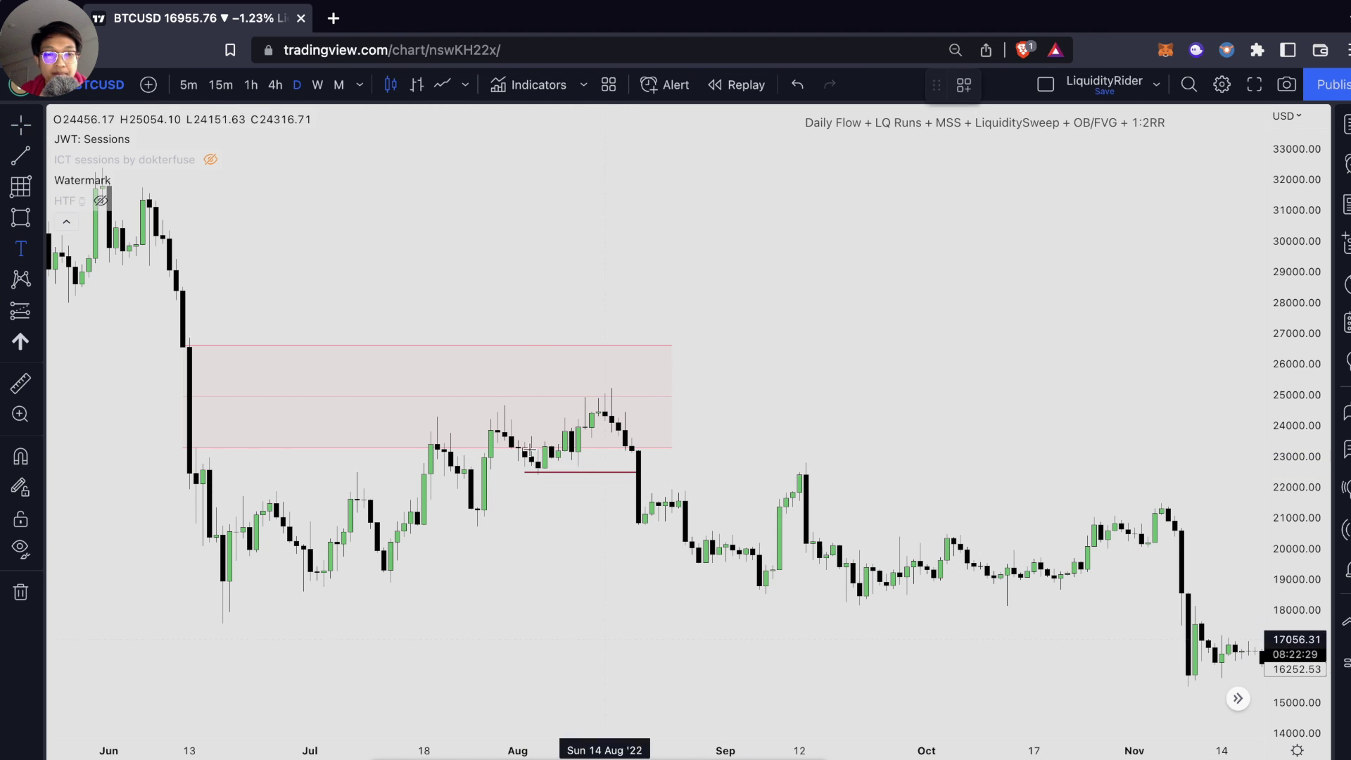
Step: Place a BSL text label above the early-August candles and label the red trend line MSS, with its text aligned below the line
click(530, 394)
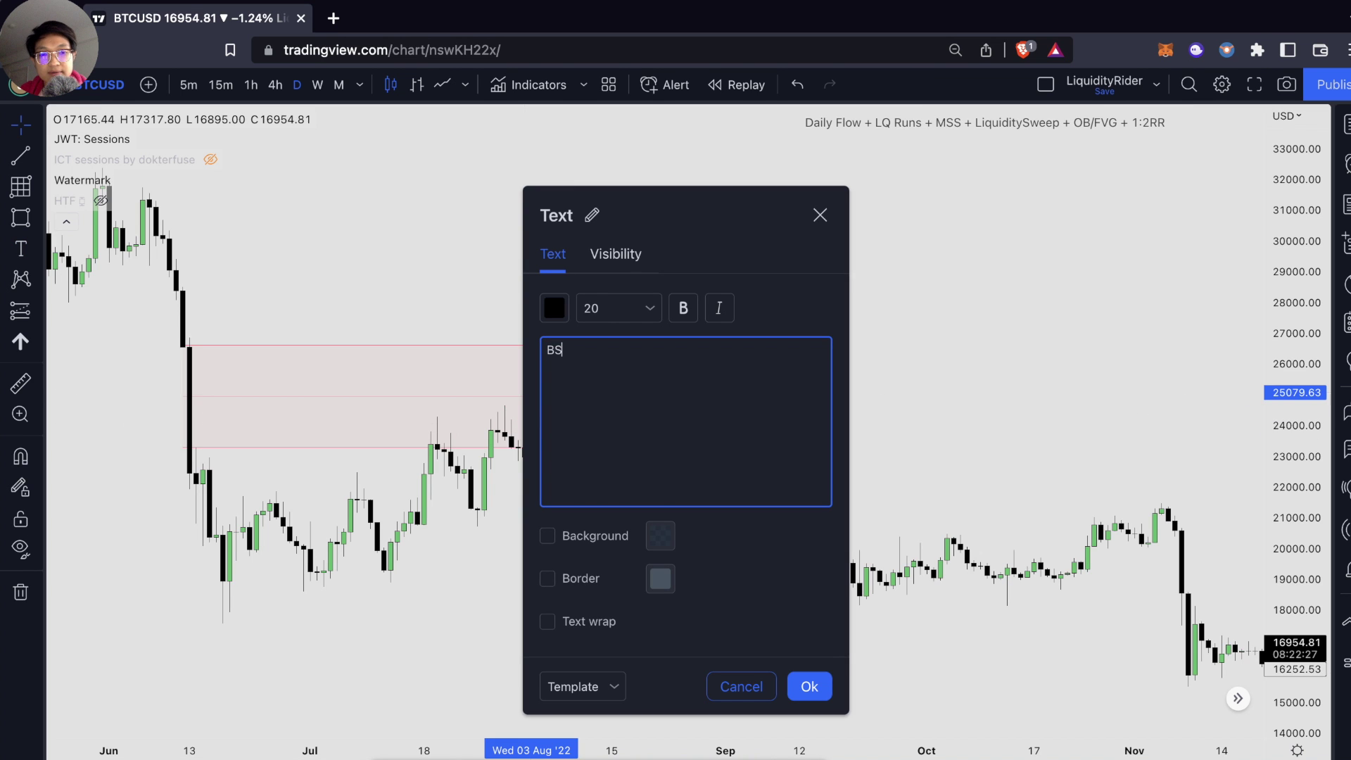
click(795, 681)
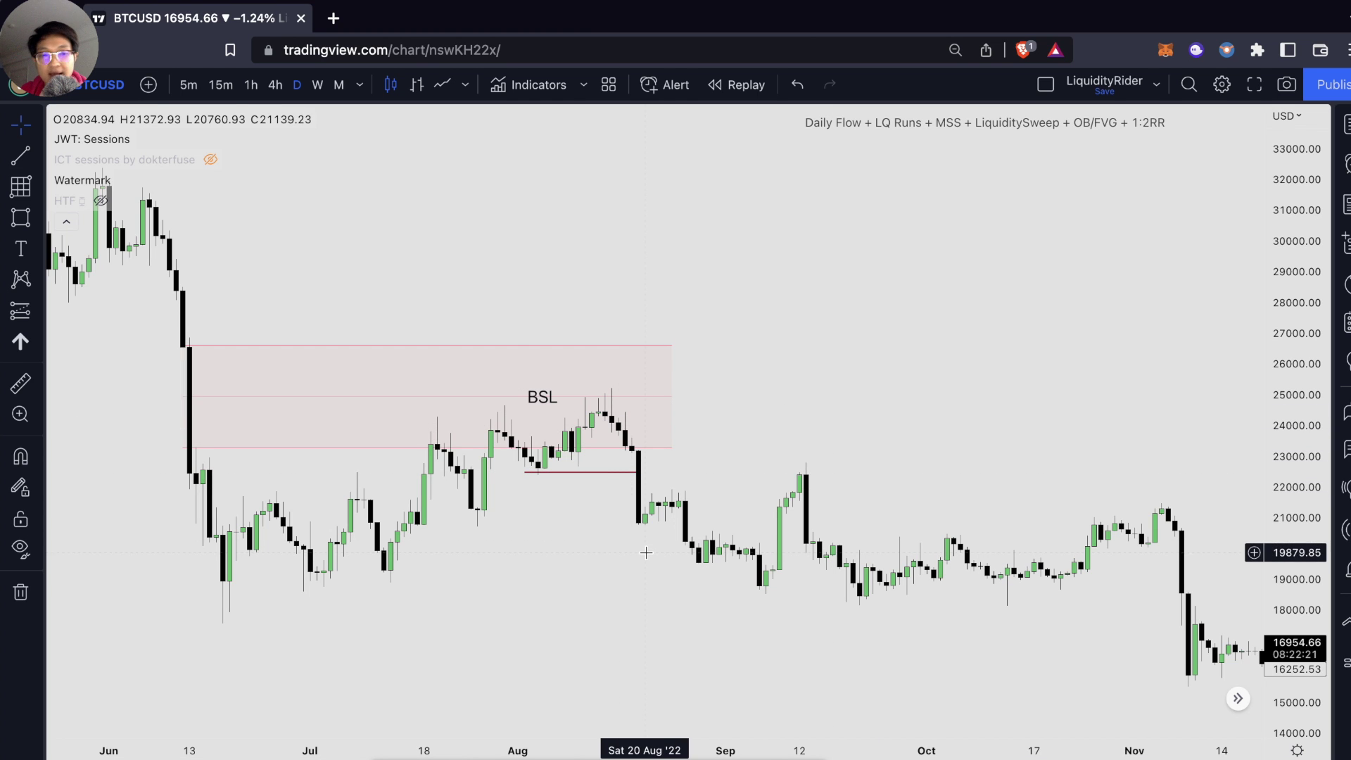
double_click(552, 479)
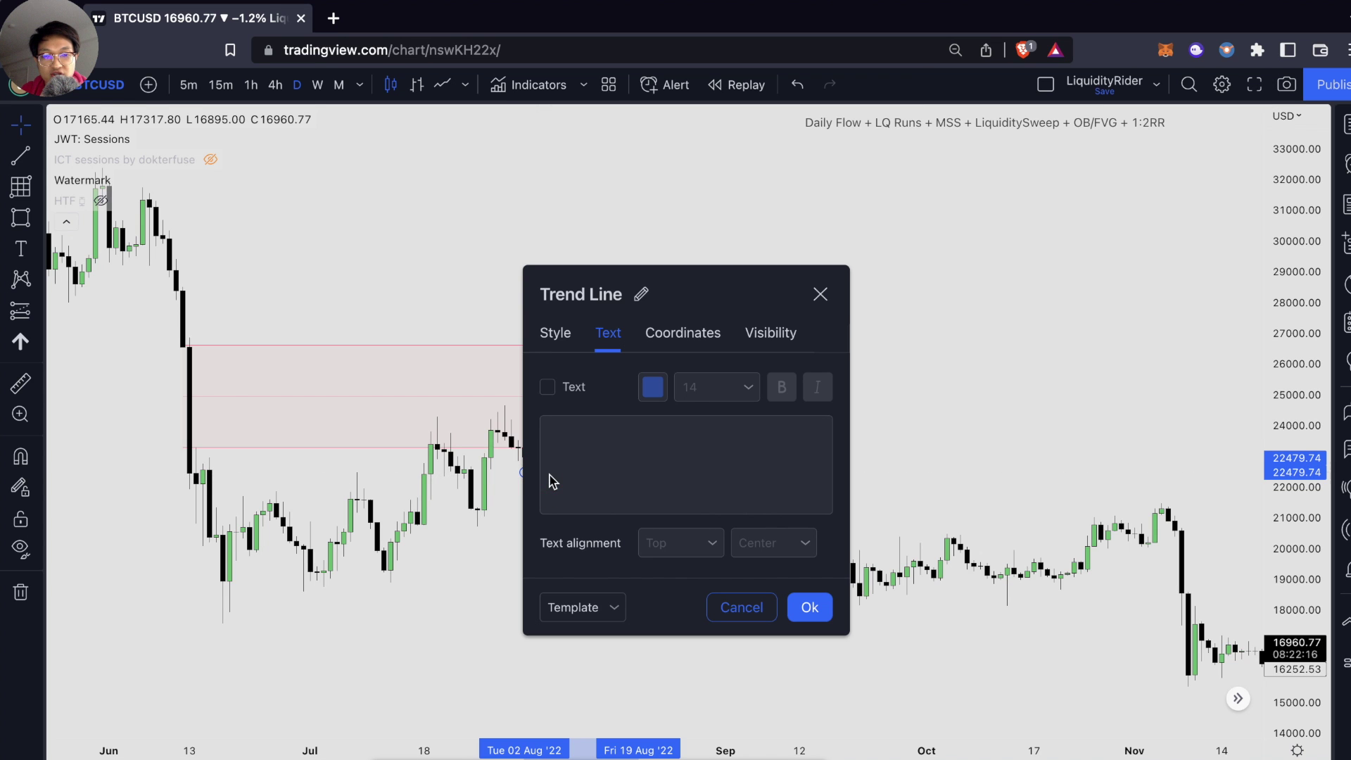
click(549, 387)
click(578, 429)
click(705, 543)
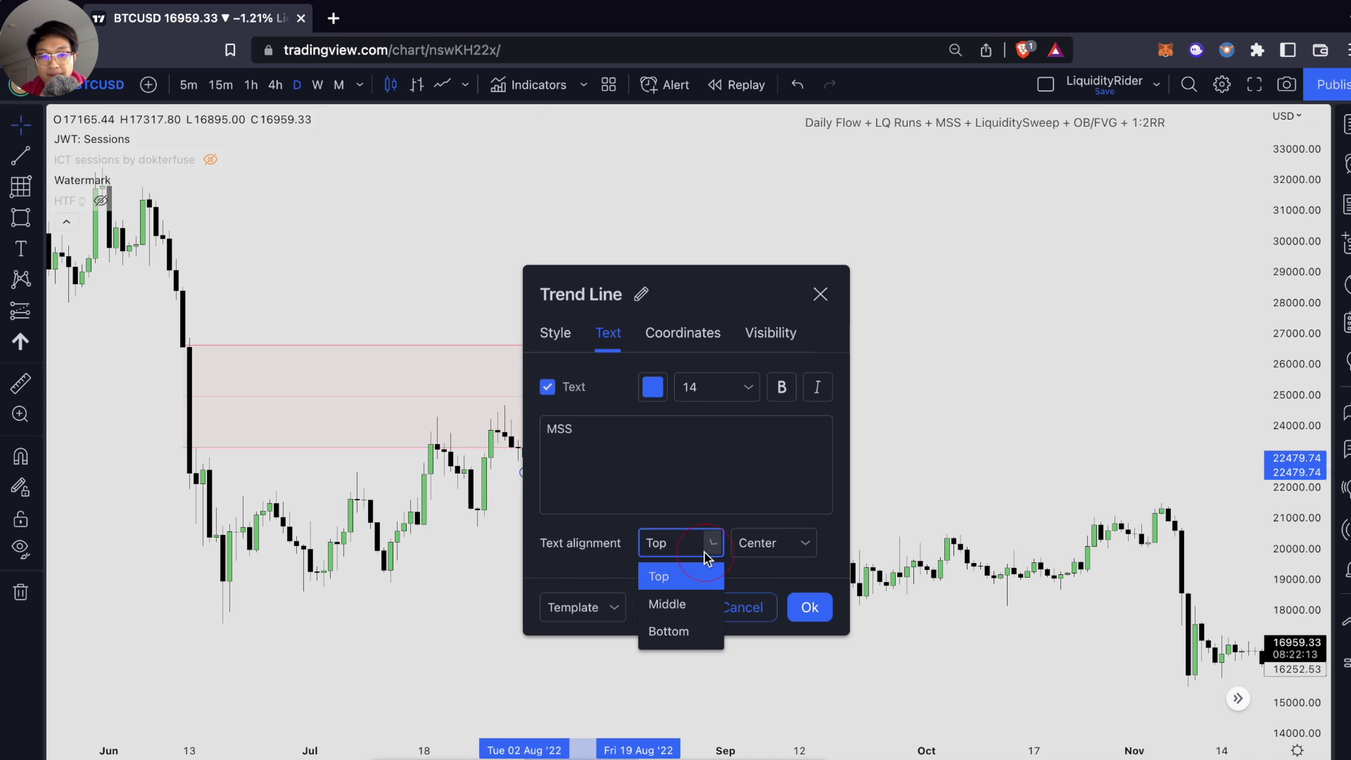
click(692, 635)
click(809, 607)
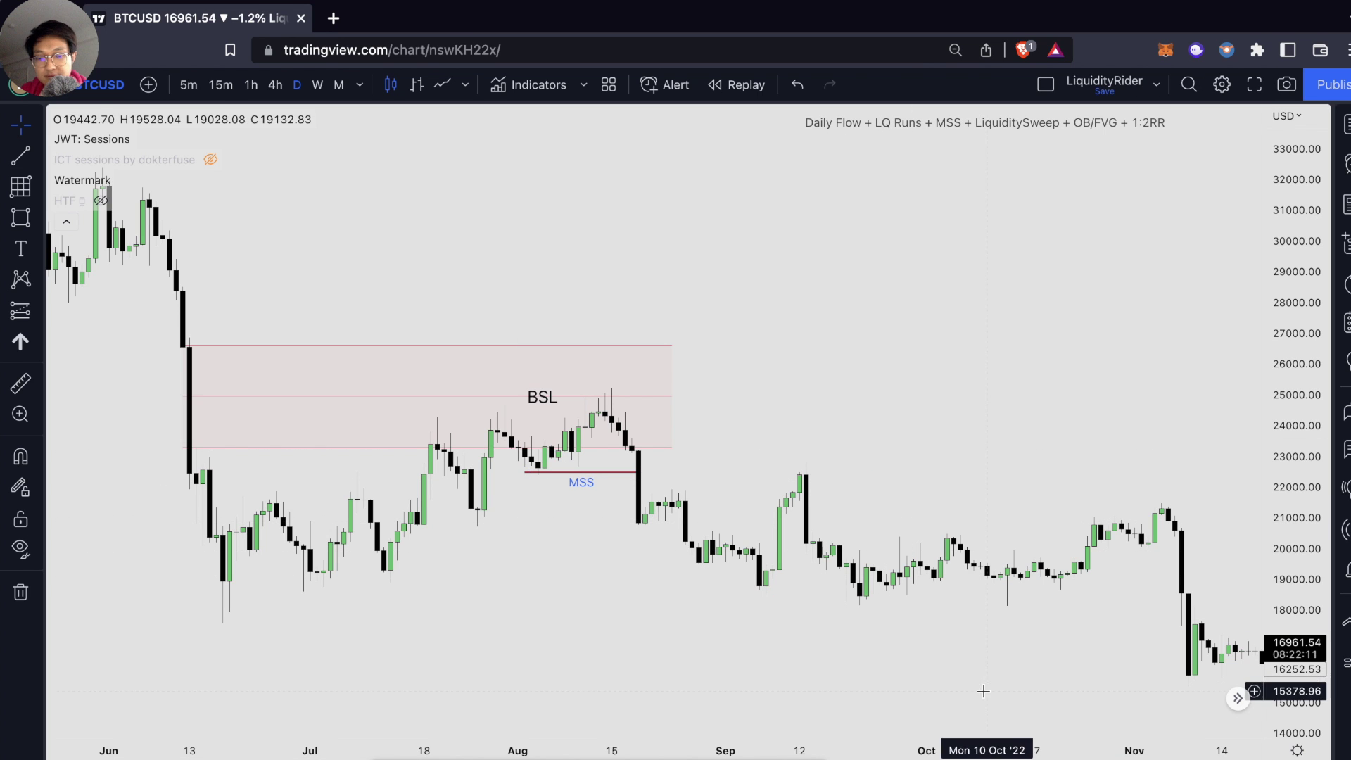
Step: Draw a horizontal trend line at about 20,690 from 18 to 26 August 2022 and label it BOS
click(406, 747)
click(632, 527)
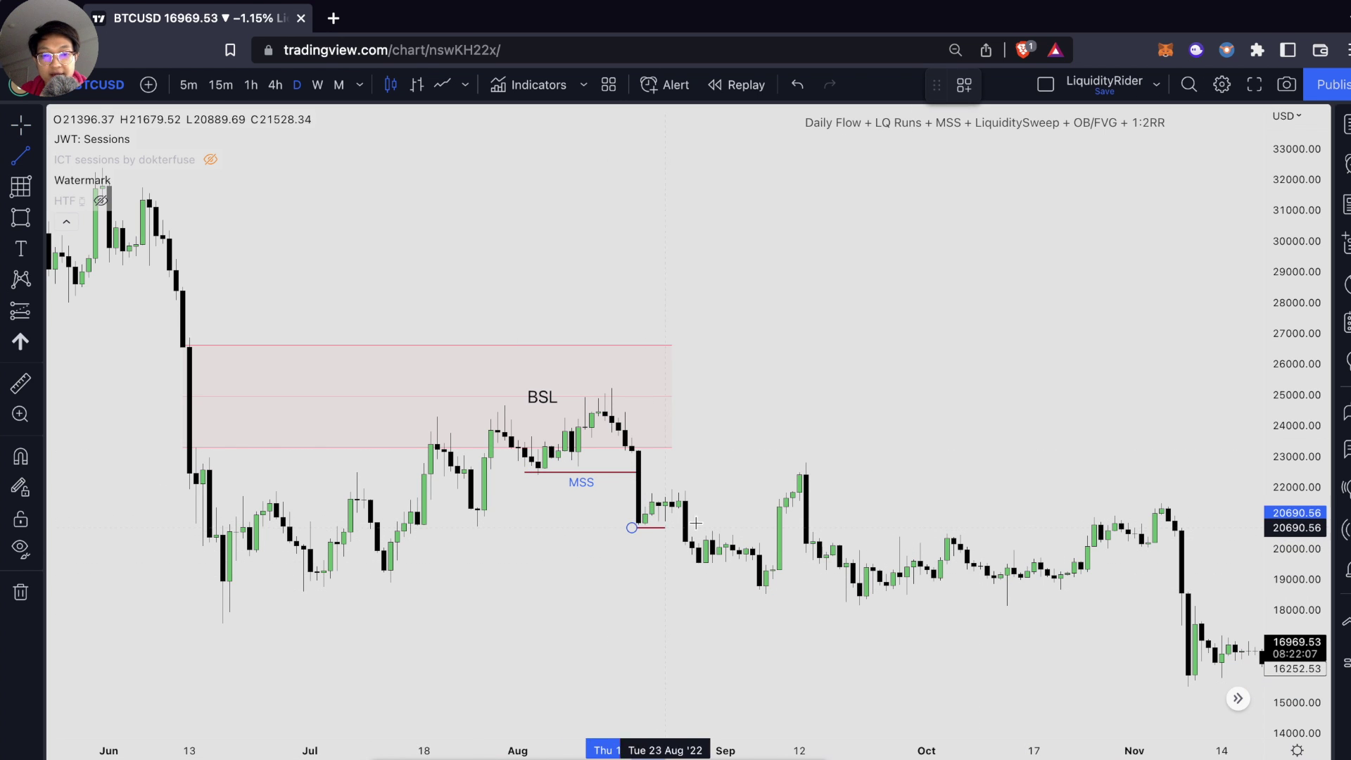
click(685, 527)
double_click(662, 527)
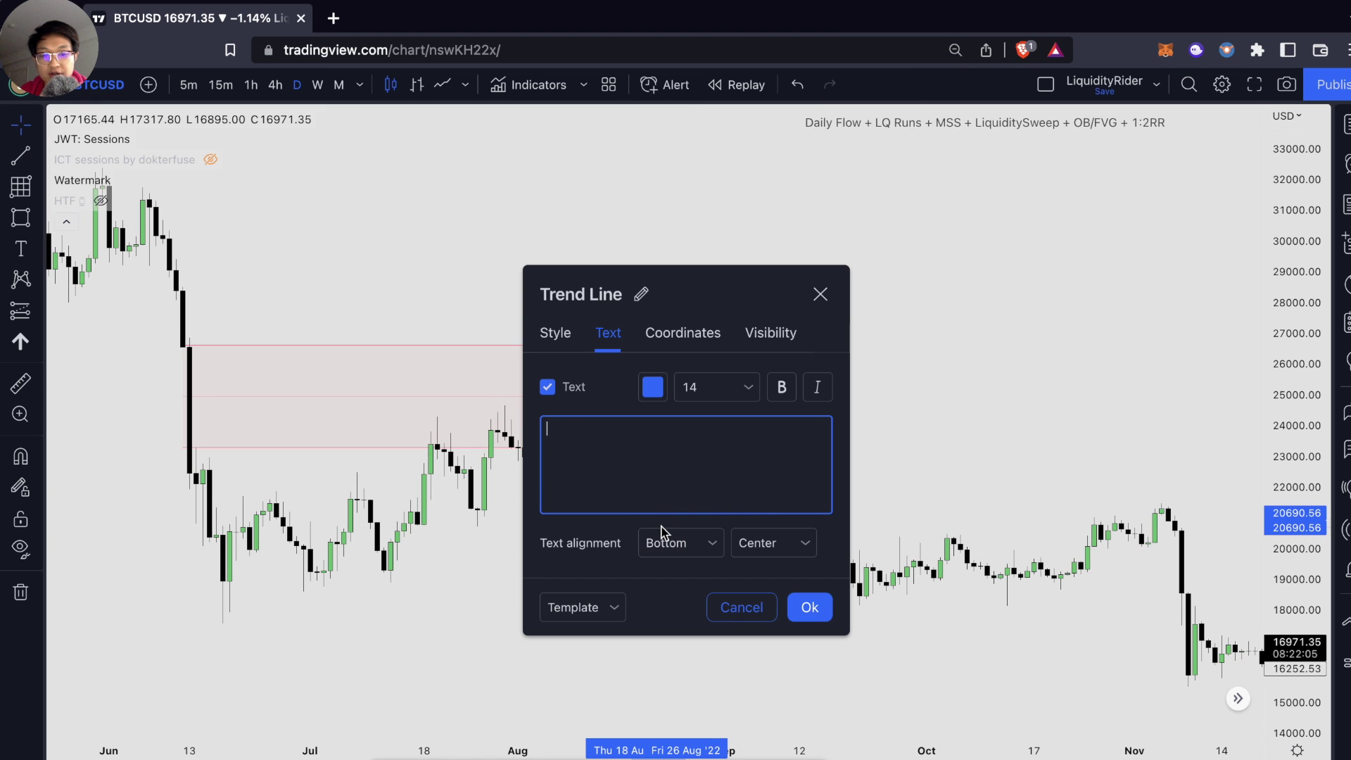
click(828, 608)
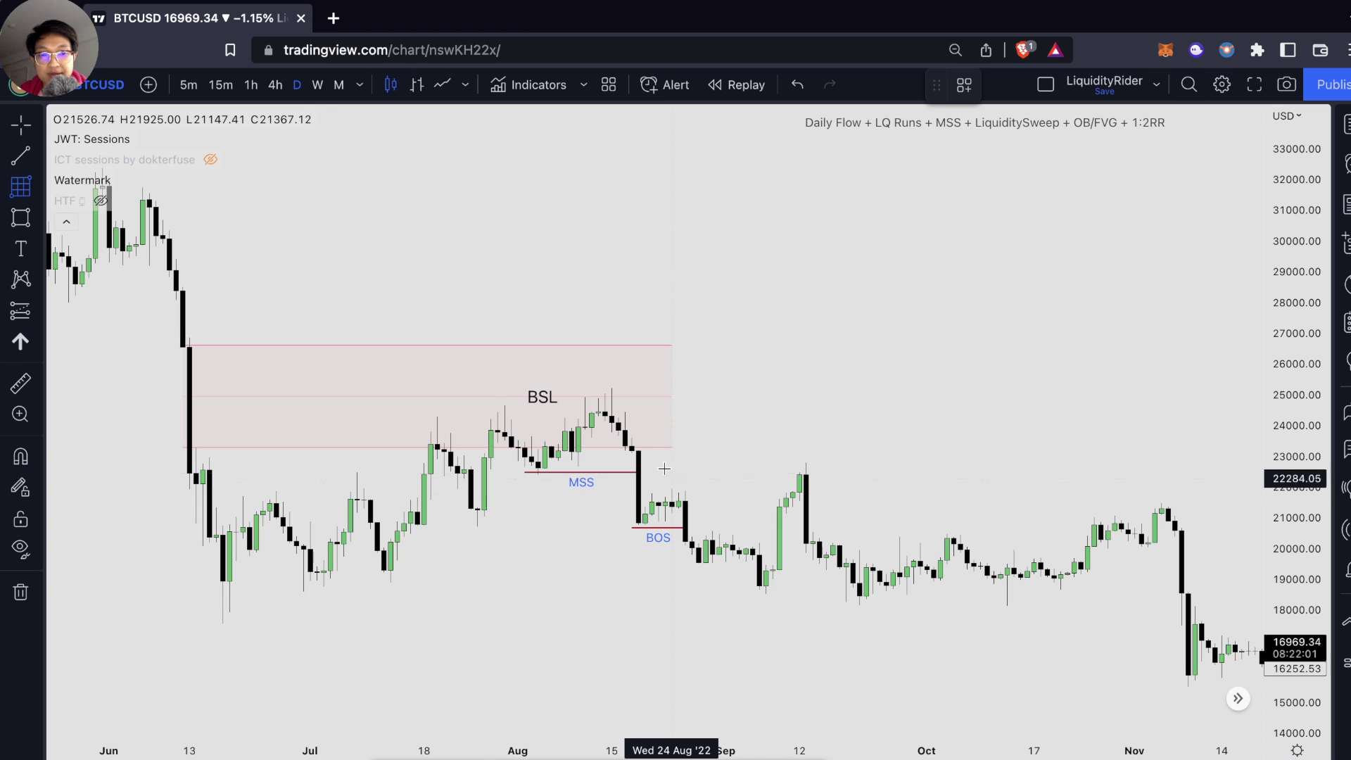
Step: Mark the 18 August 2022 gap from about 23,210 down to 21,900, extending the zone to mid-September
click(632, 450)
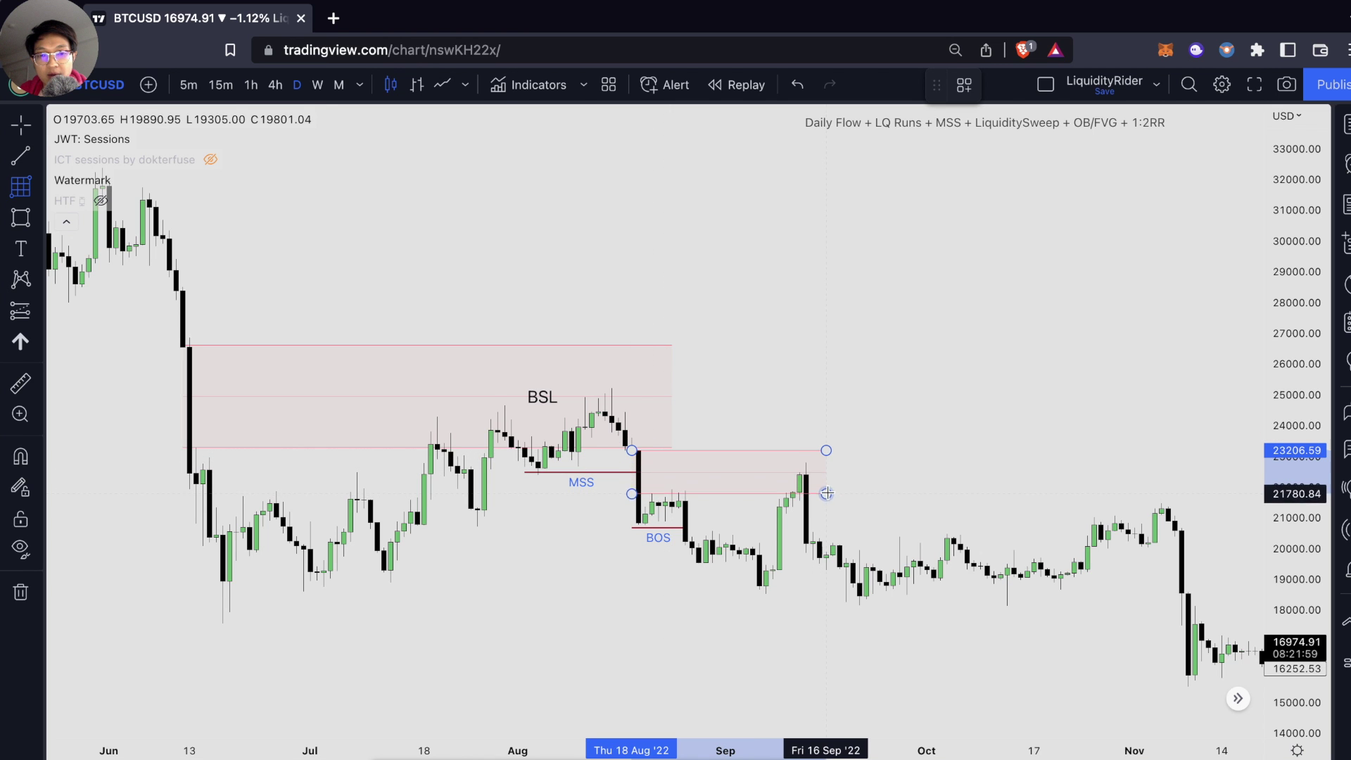
click(833, 489)
click(863, 421)
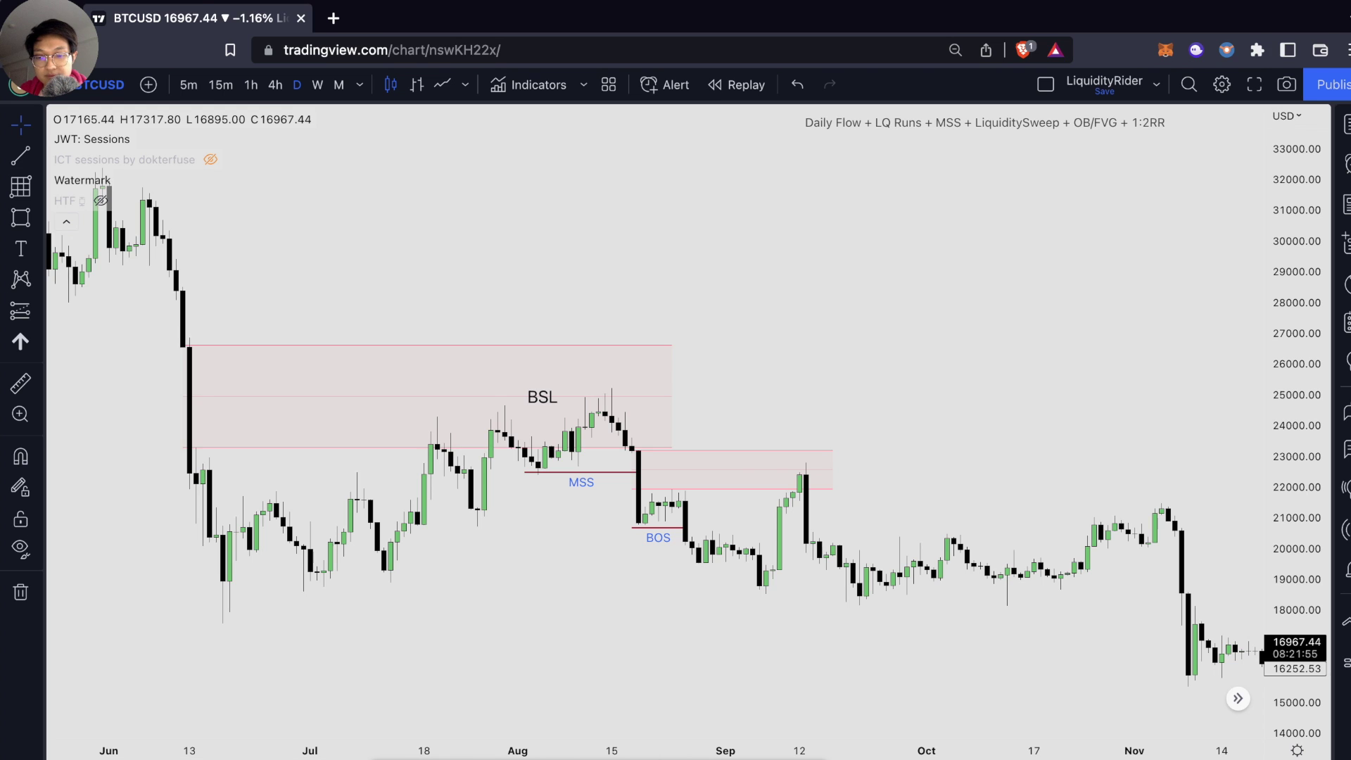
drag(663, 476, 714, 484)
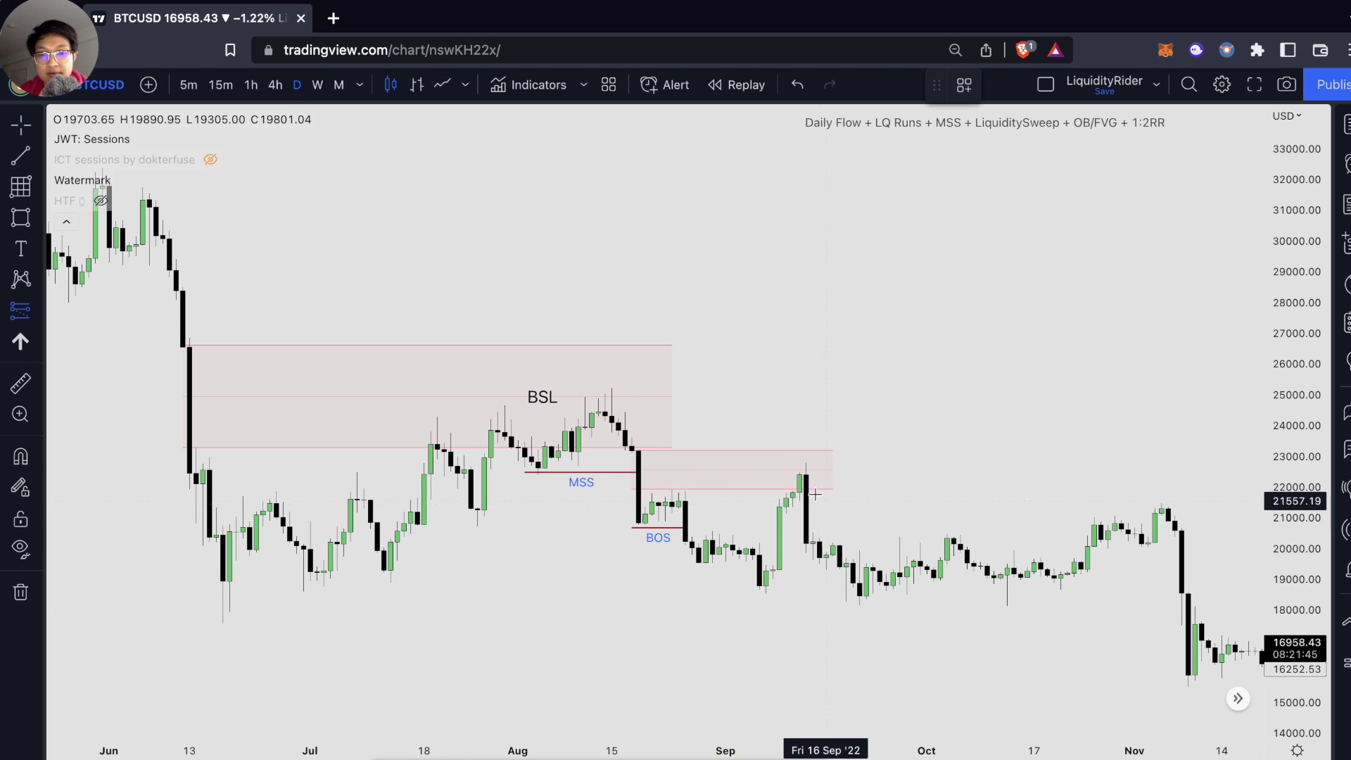
Step: Place a short position at the mid-September high, entry 22,395.87, stop 24,268.91, target 18,510.01, and narrow it to end around 22 September
click(804, 476)
drag(802, 366, 808, 418)
drag(806, 579, 809, 596)
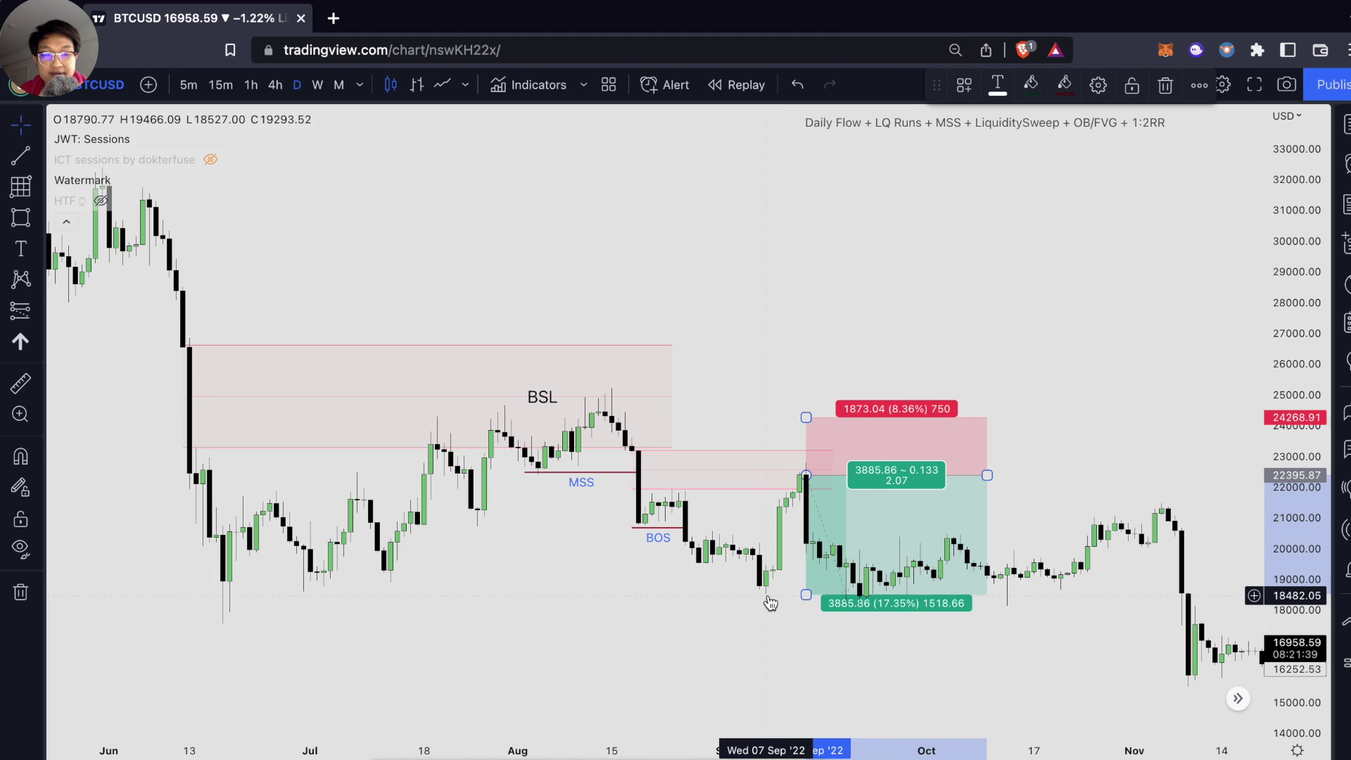
scroll(724, 586, up, 2)
click(1058, 432)
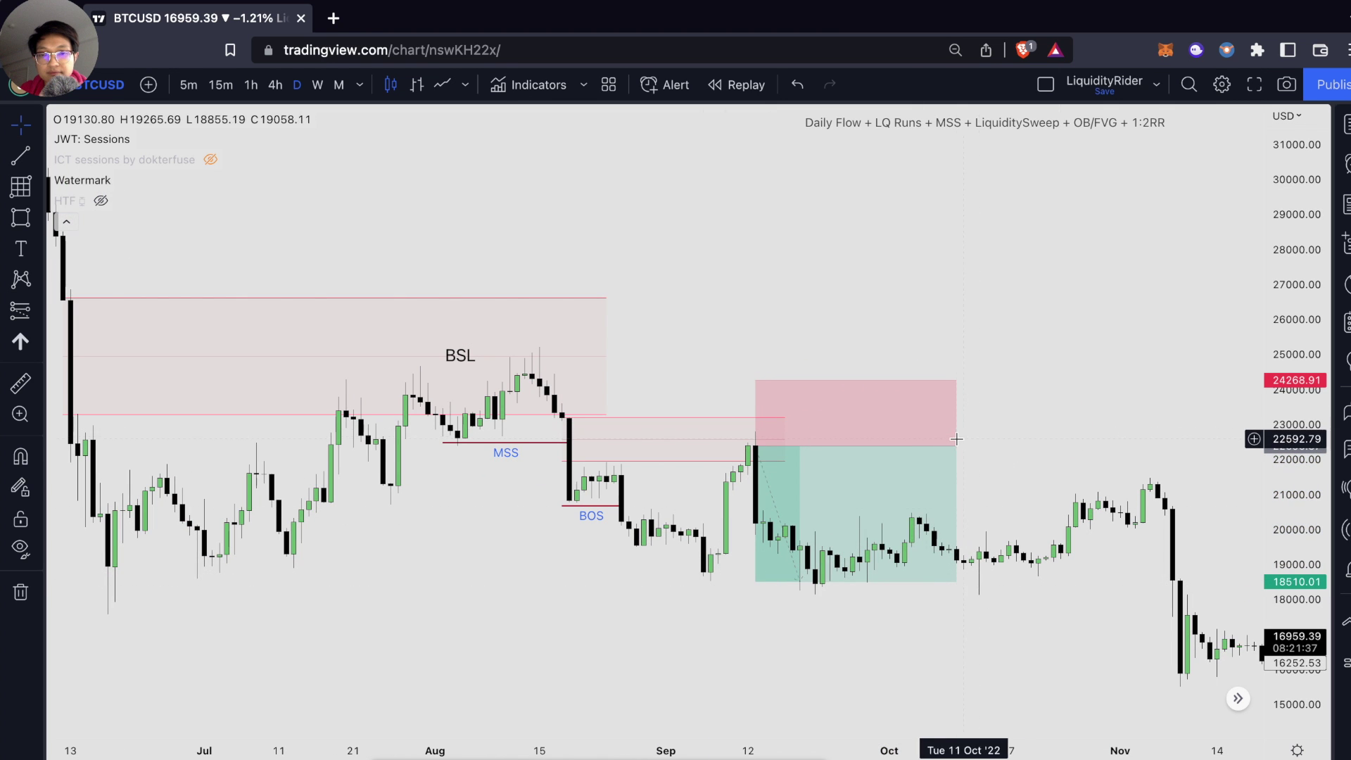
drag(957, 448, 829, 450)
scroll(1007, 404, up, 1)
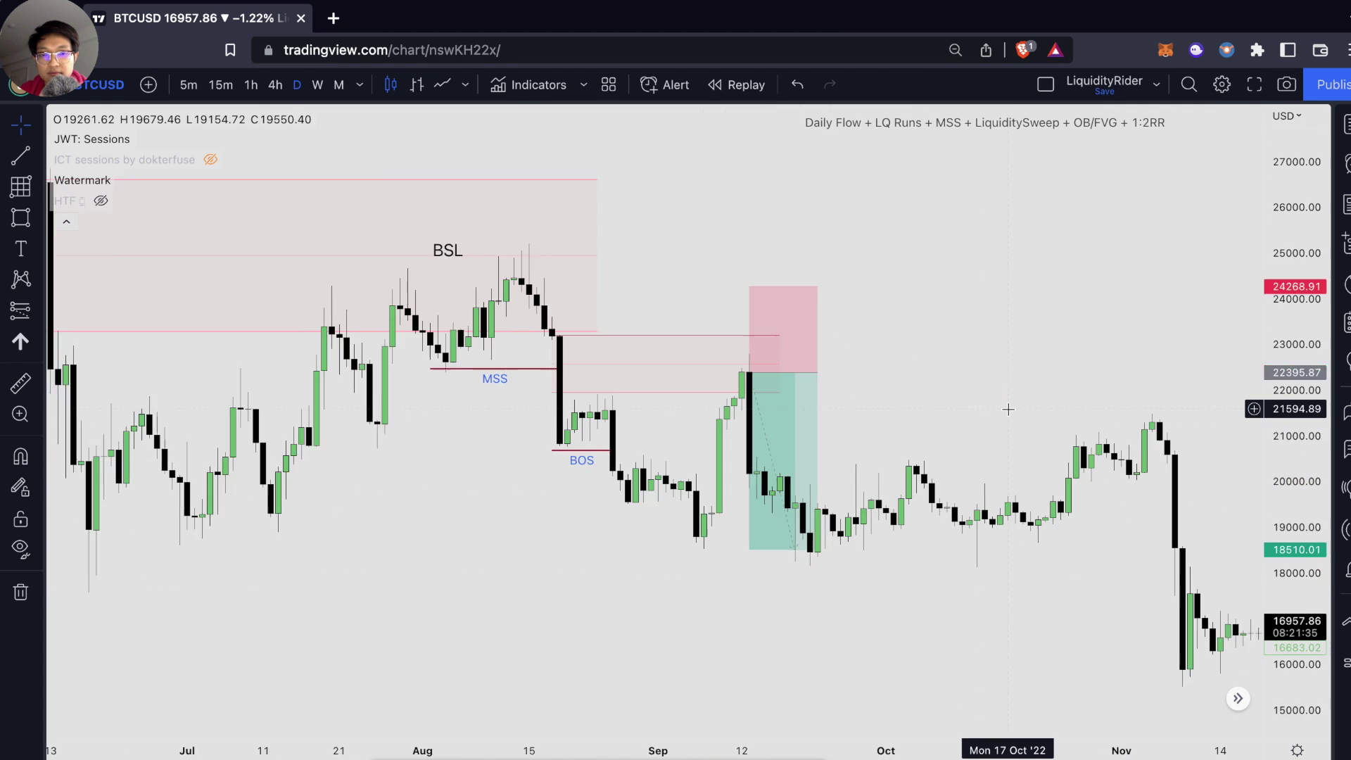
Step: Examine the August to September sequence from the upper gap zone through the MSS and BOS lines to the short position
scroll(1017, 401, down, 1)
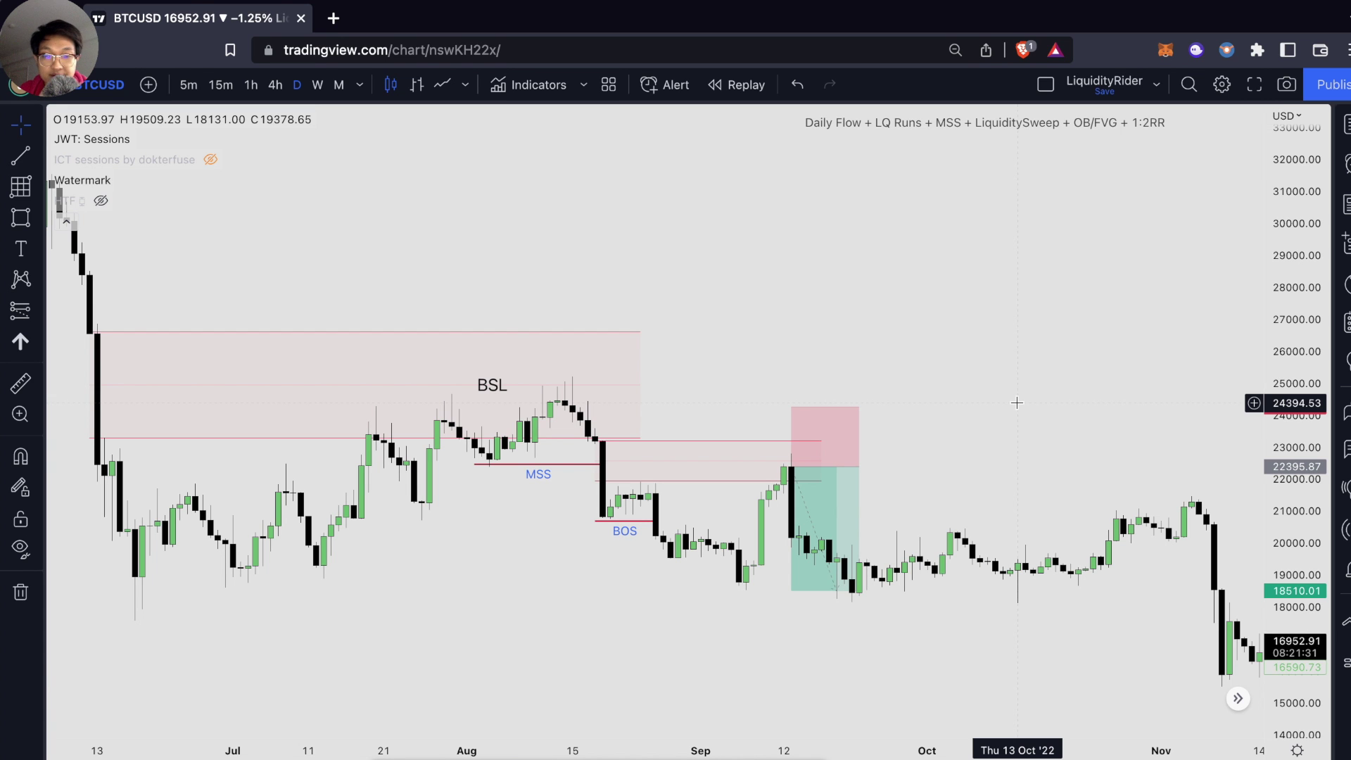
scroll(891, 341, left, 2)
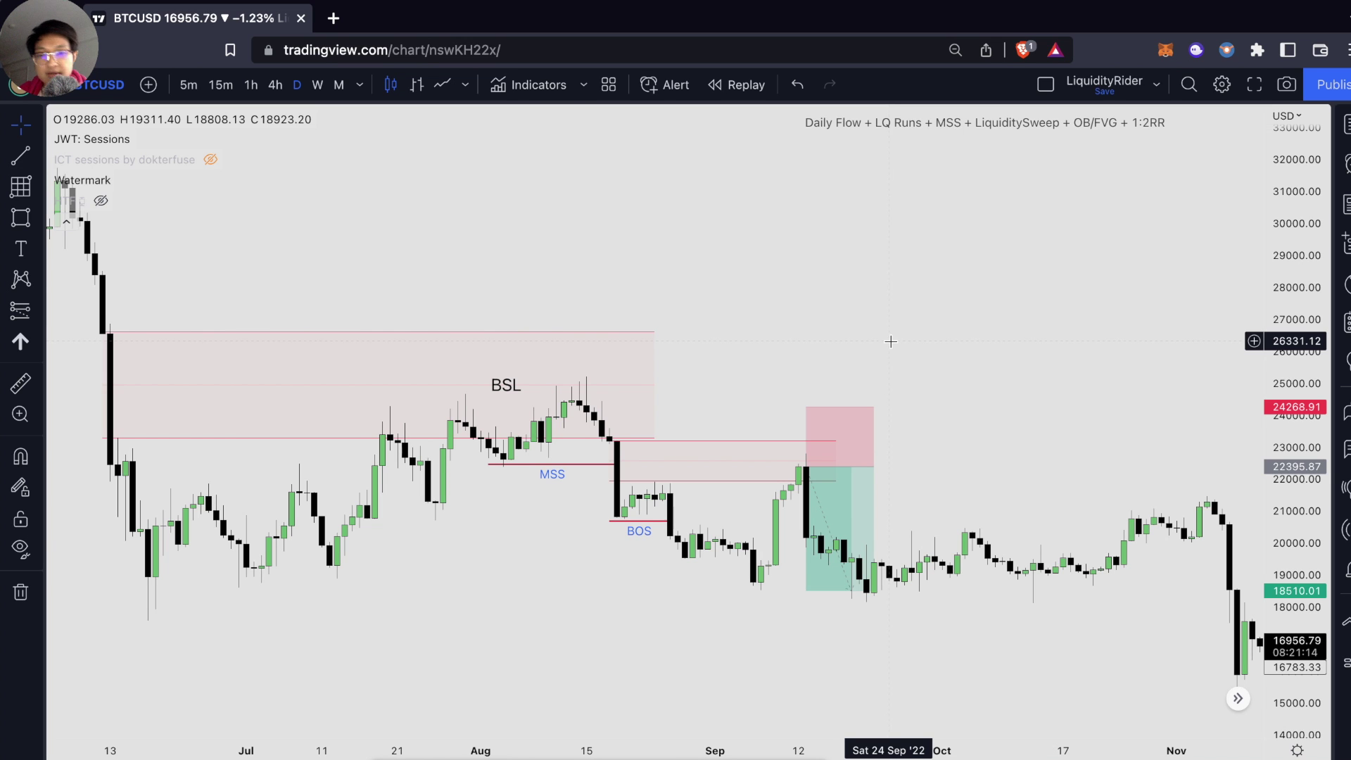
scroll(891, 341, up, 2)
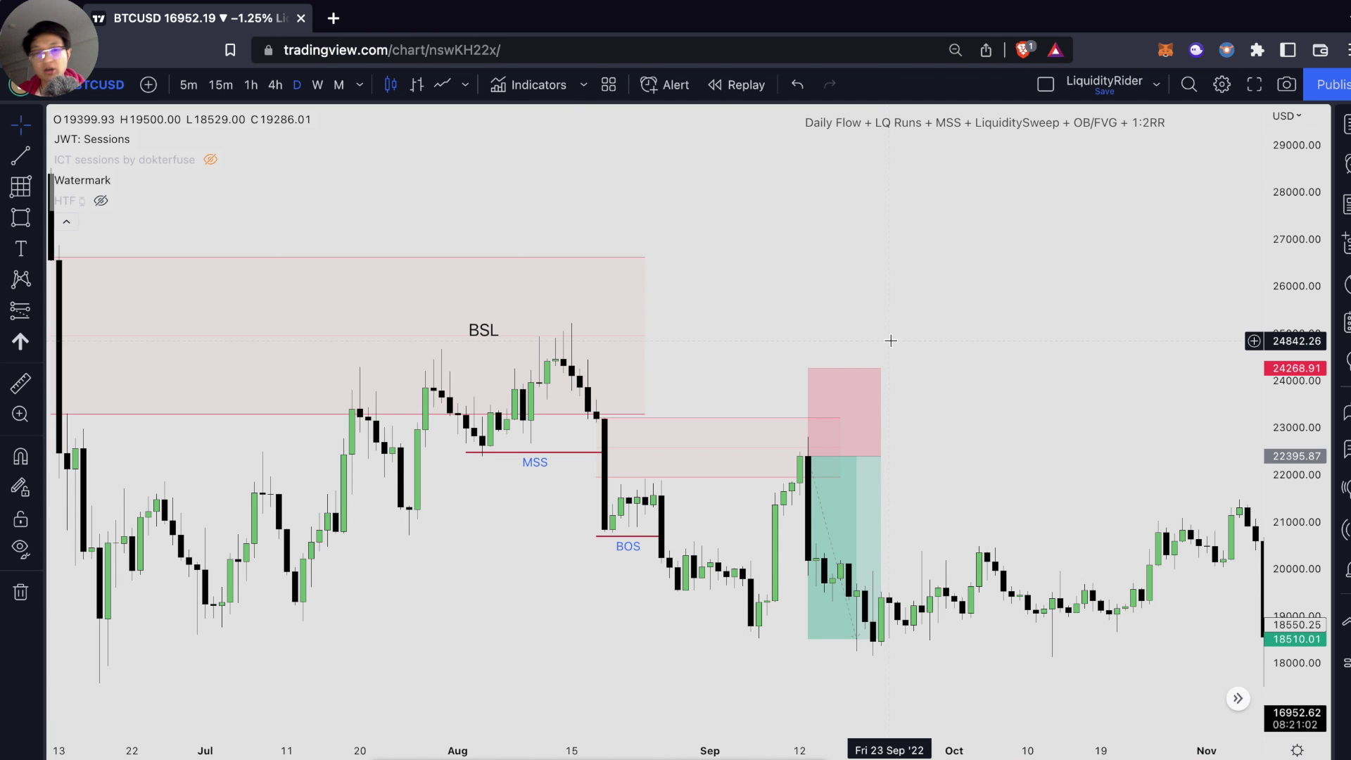
scroll(844, 345, down, 2)
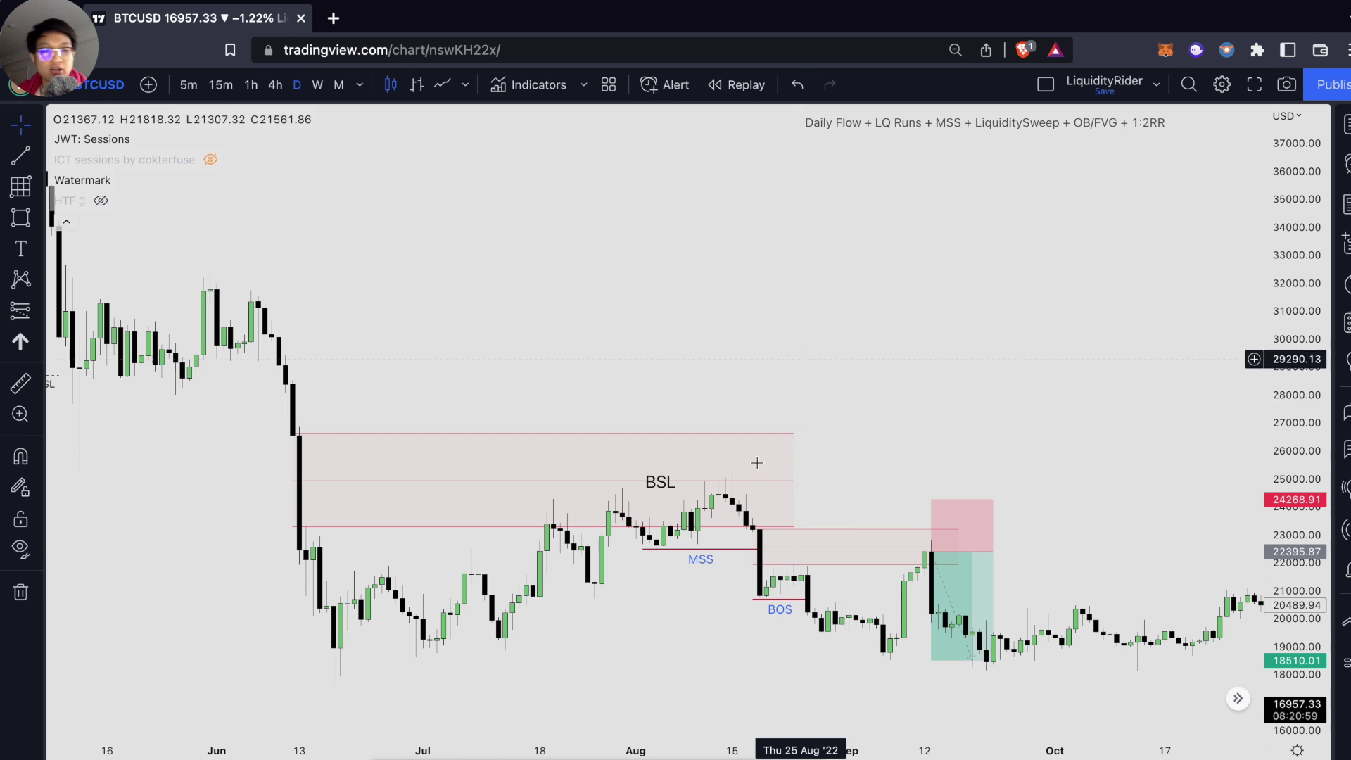
scroll(716, 597, up, 1)
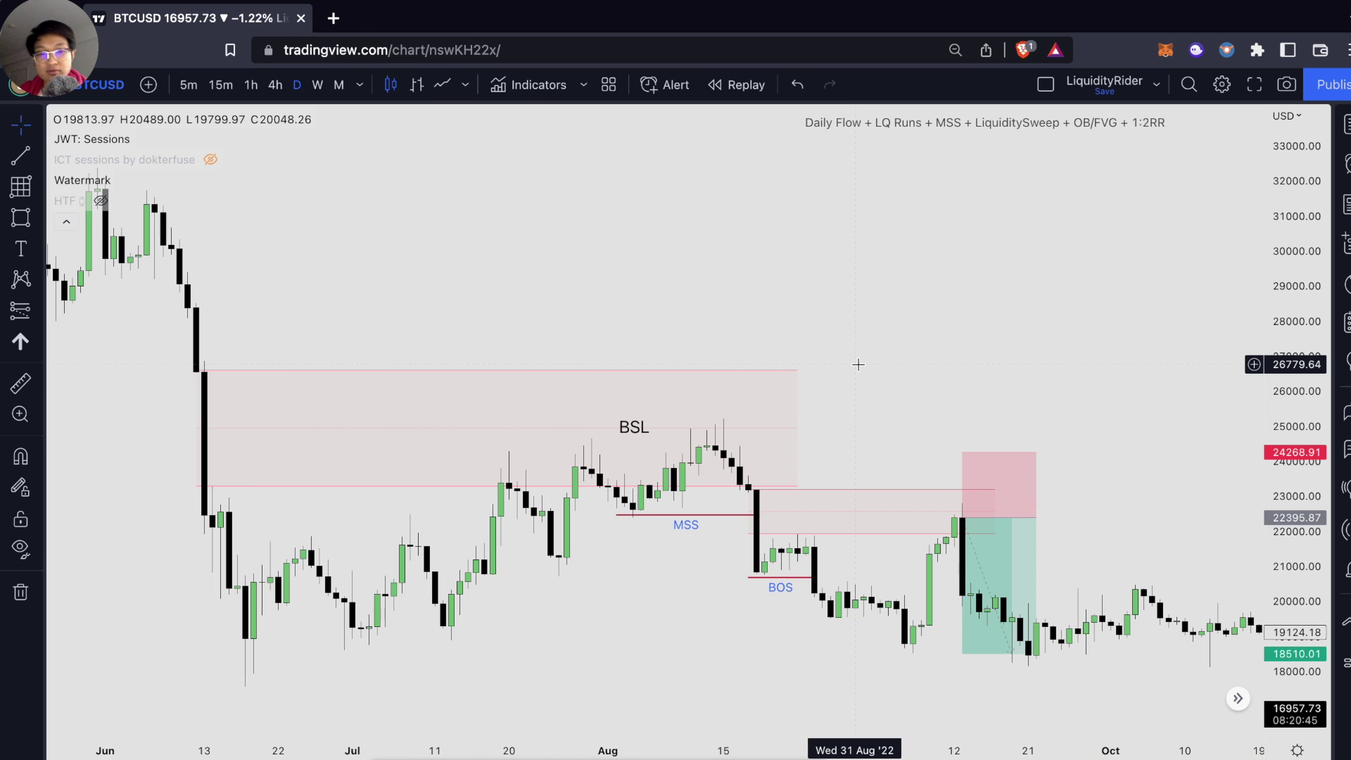
scroll(863, 387, up, 3)
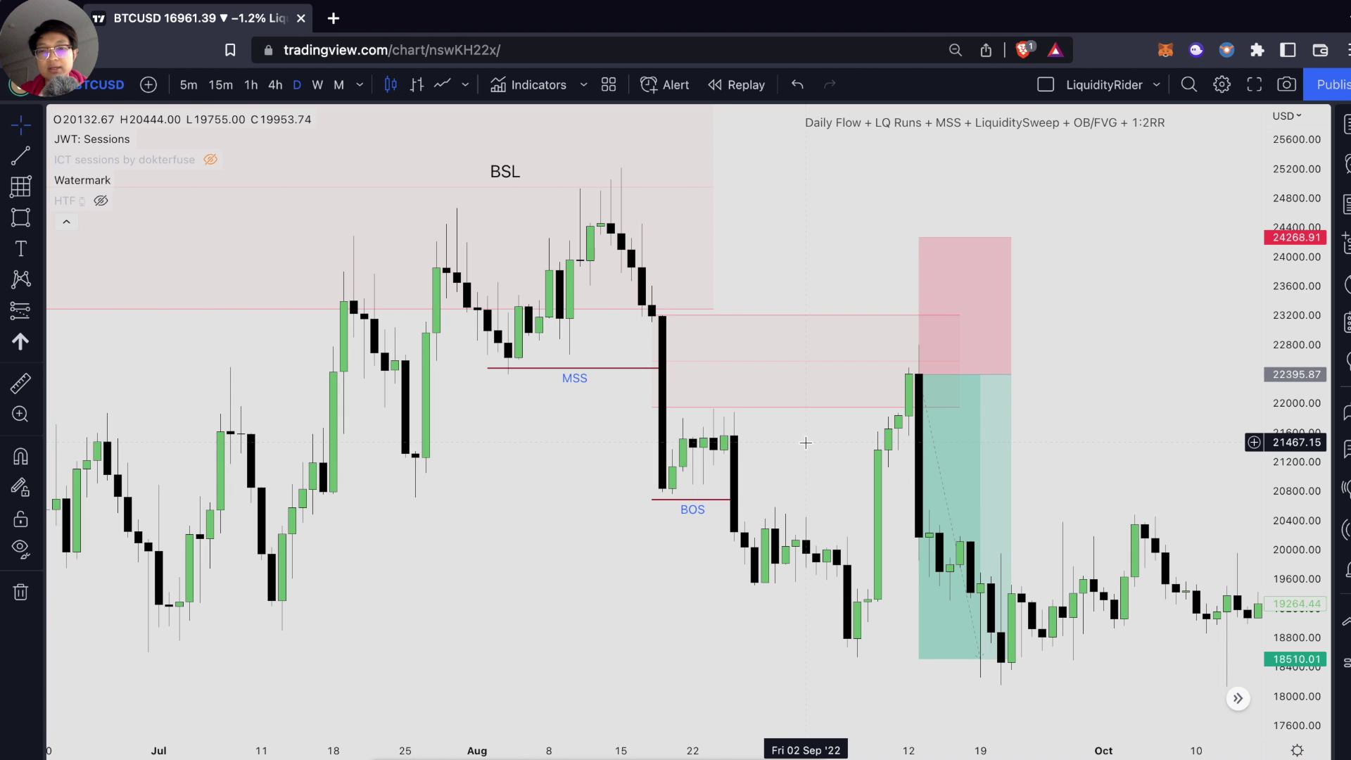
scroll(805, 442, down, 2)
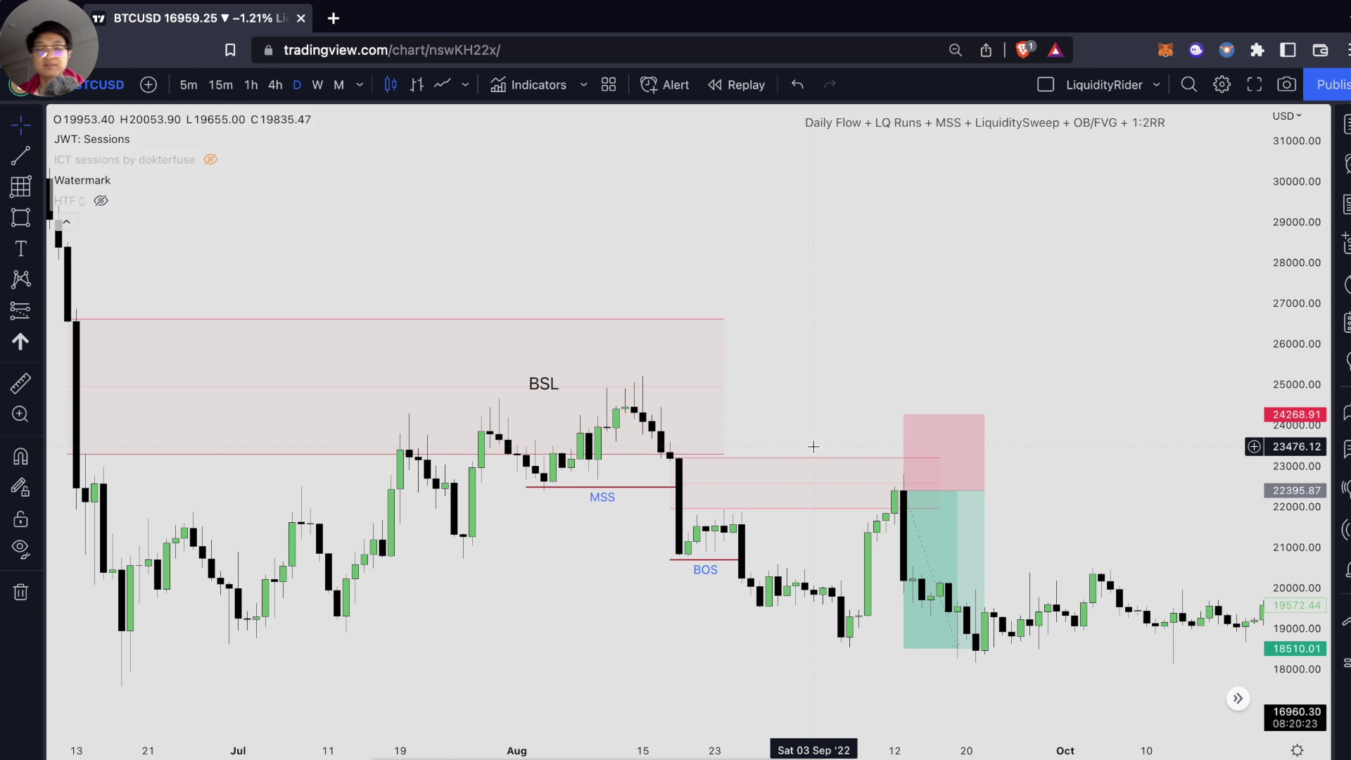
Step: Mark the mid-September 2022 gap from about 21,590 down to 20,550, extending the zone to early November
scroll(813, 446, right, 5)
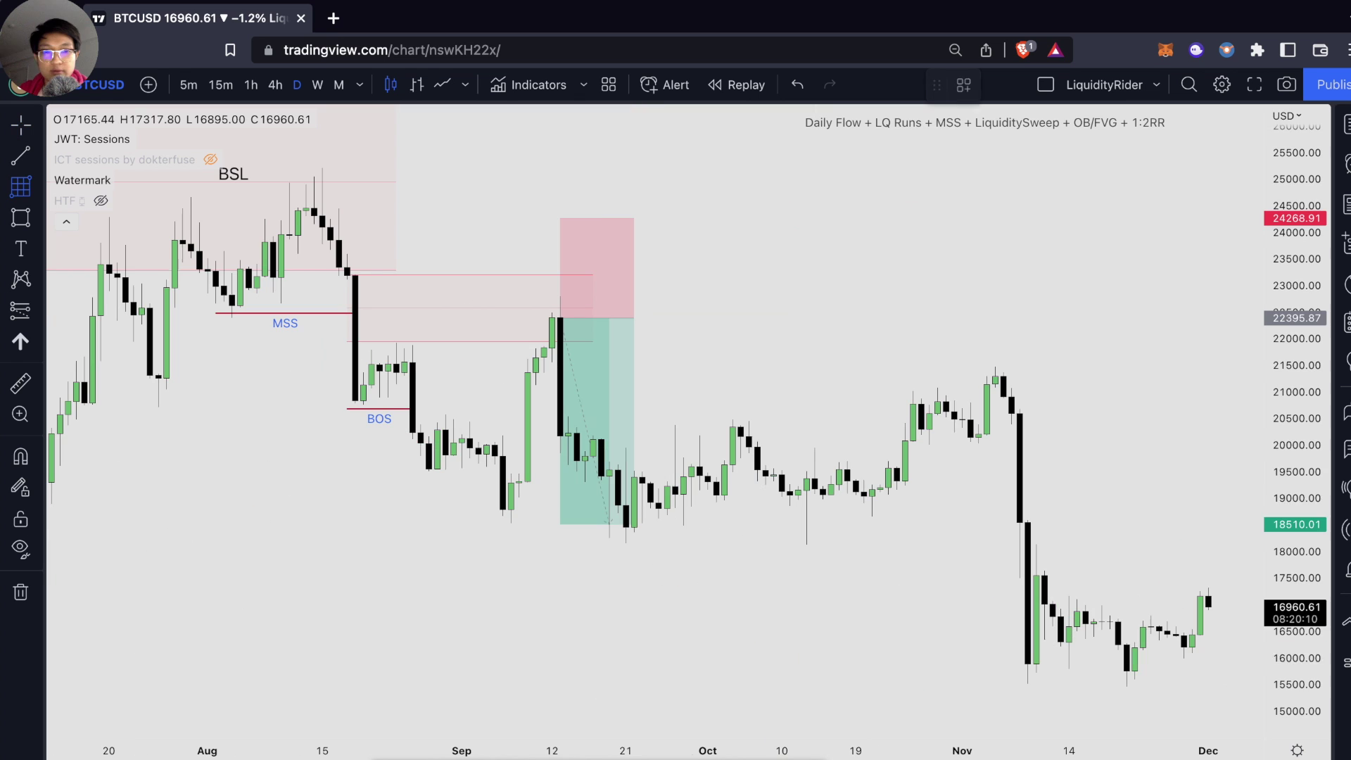
click(559, 416)
click(1029, 361)
click(905, 347)
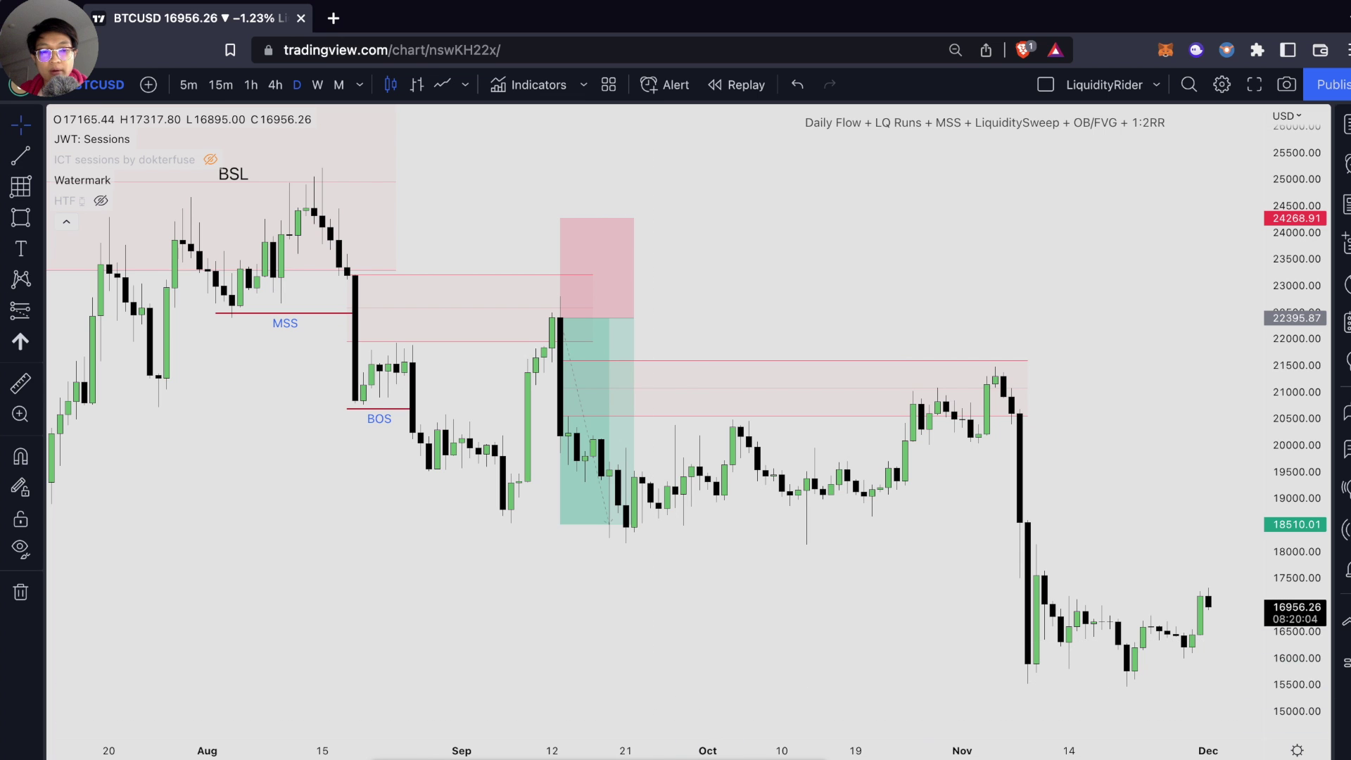
Step: Draw a rectangle over the September up candles from about 21,190 to 22,540, ending 7 November, and delete the short position and mid-August gap zone
key(alt+shift+r)
drag(535, 382, 838, 300)
mouse_move(999, 296)
mouse_down()
mouse_move(1018, 293)
mouse_move(1011, 316)
mouse_up()
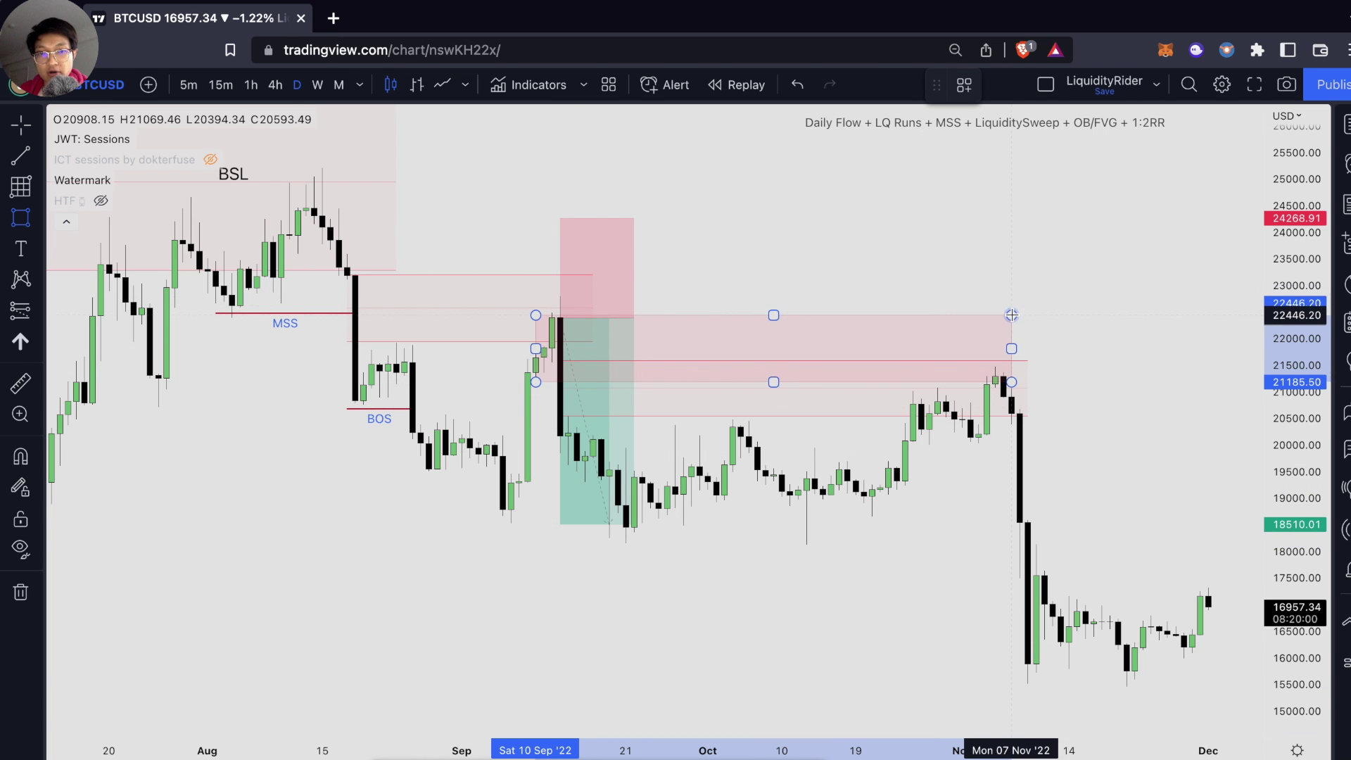
click(866, 272)
click(628, 230)
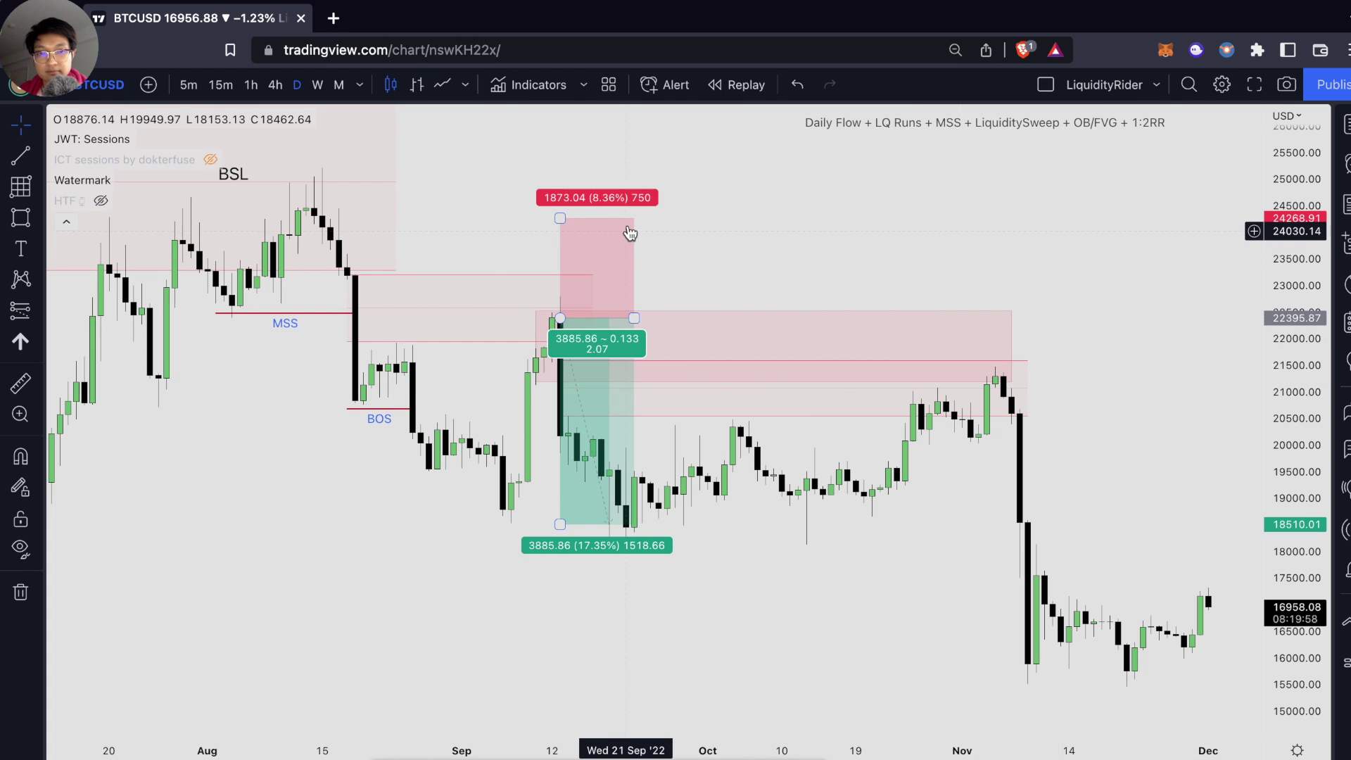
key(Delete)
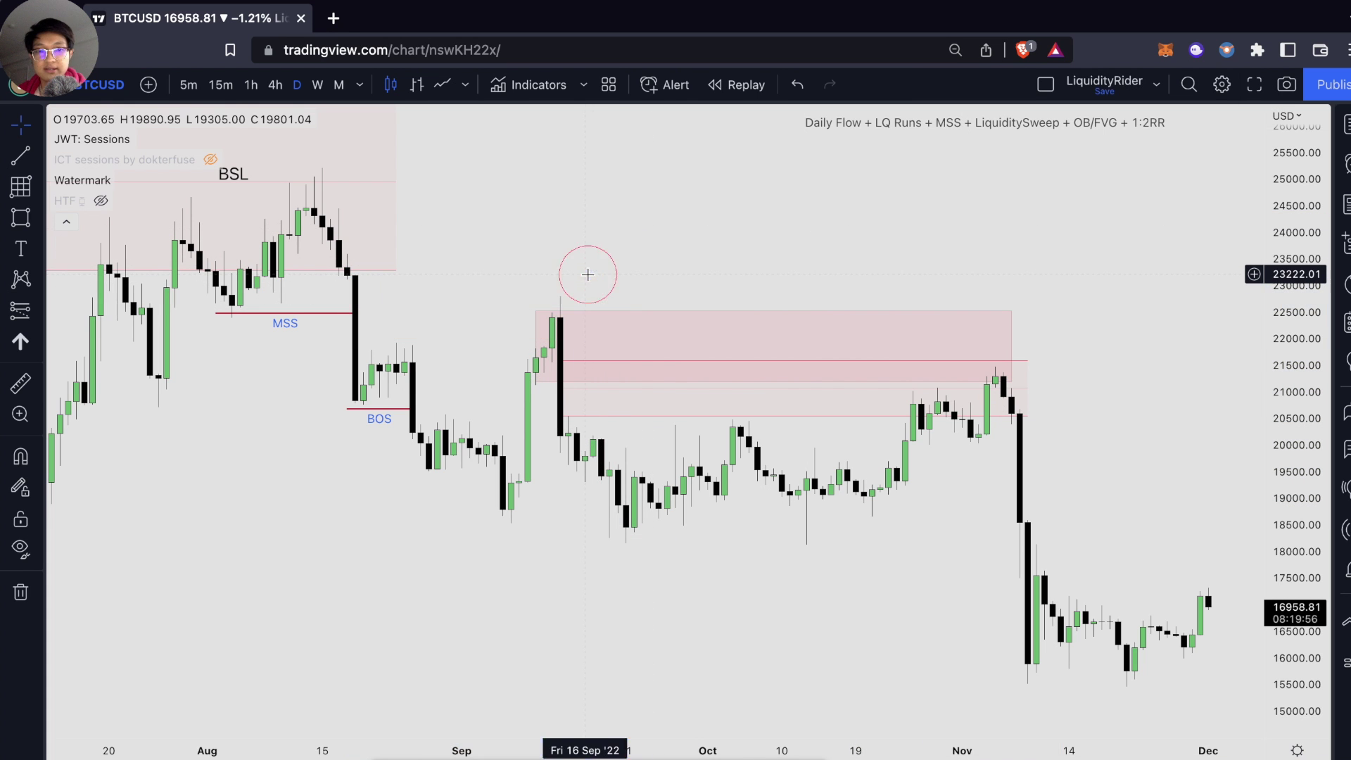
Step: Draw a horizontal trend line at about 21,050 along the late-October highs, ending at the early-November up candle
scroll(819, 275, up, 1)
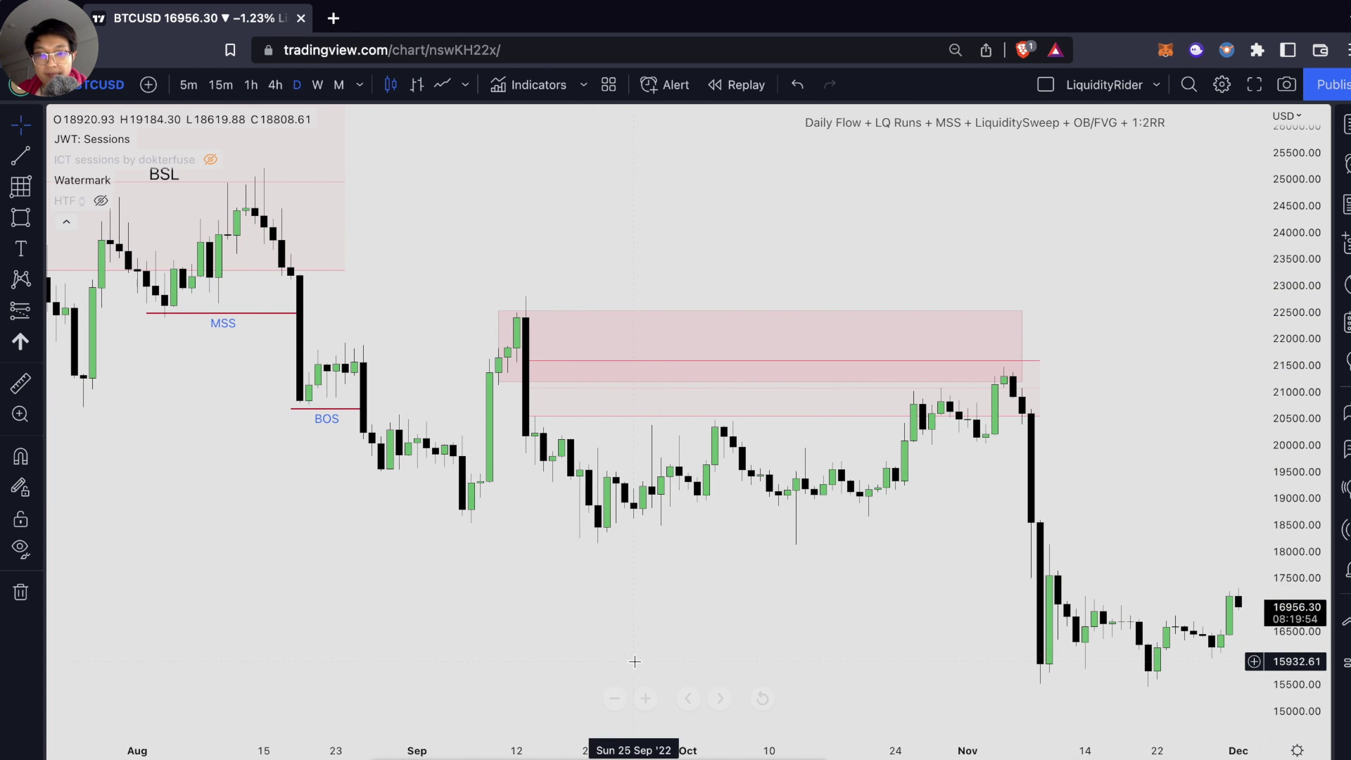
click(896, 389)
click(994, 391)
Step: Draw a horizontal trend line at about 20,022 below the late-October lows, starting 27 October and ending at the November breakdown candle, and label it MSS
scroll(994, 391, right, 3)
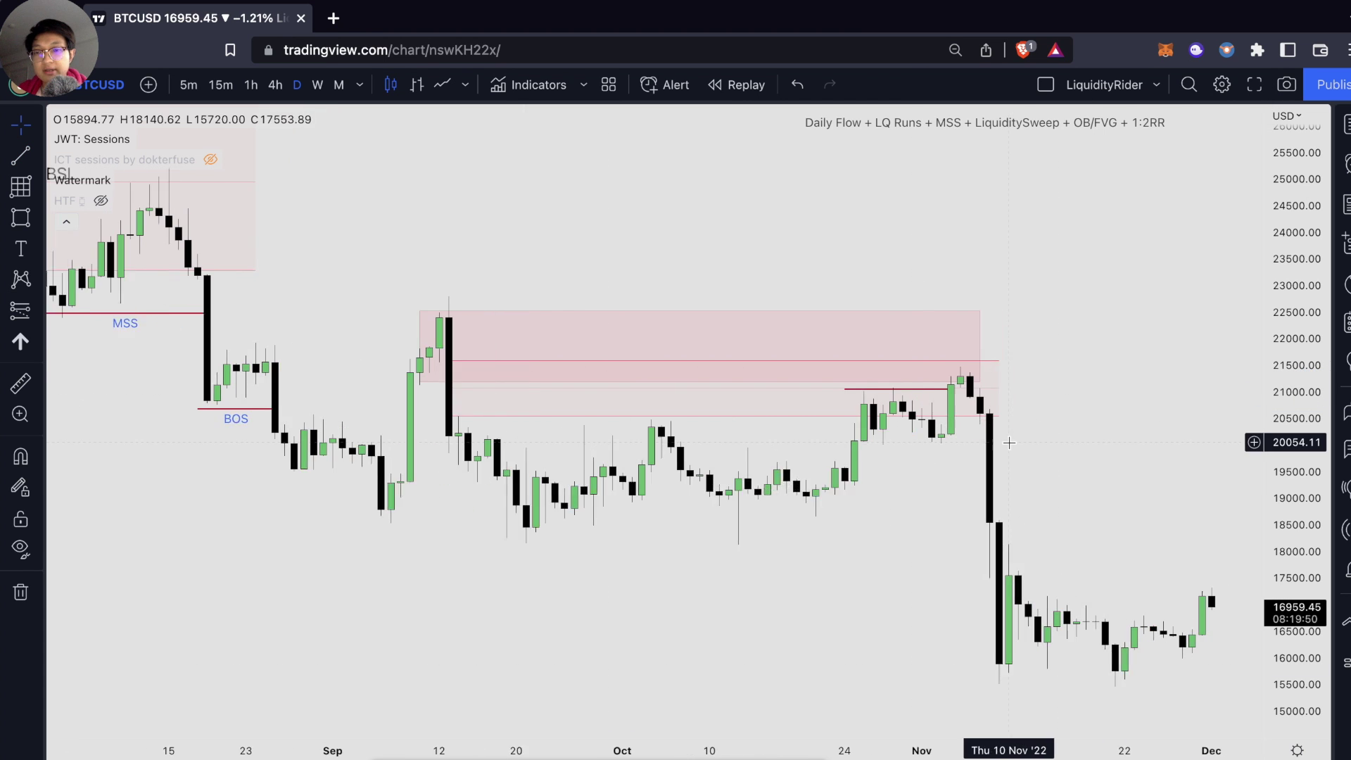
click(858, 444)
click(976, 444)
click(865, 537)
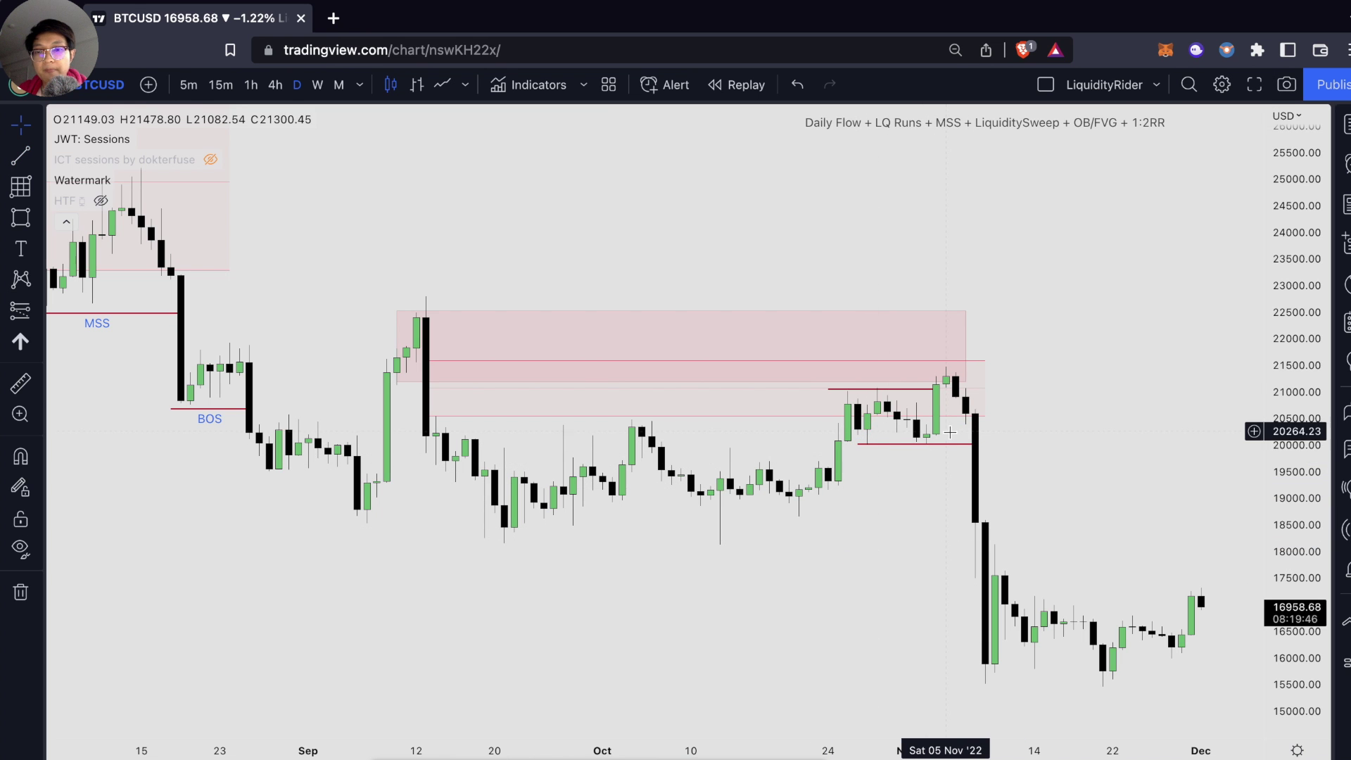
double_click(944, 453)
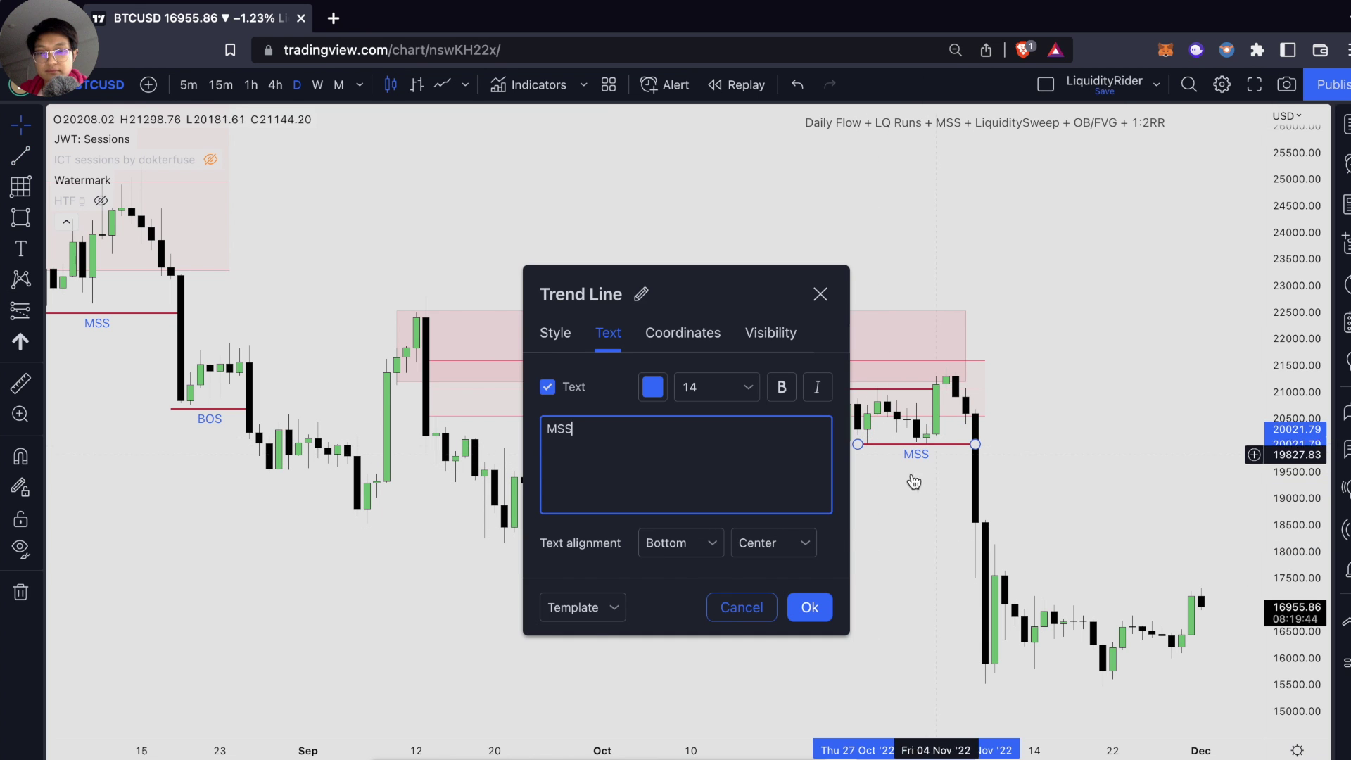
click(809, 607)
Step: Draw a rectangle around the November price range after the breakdown, from about 18,250 down to 15,470
drag(594, 751, 510, 751)
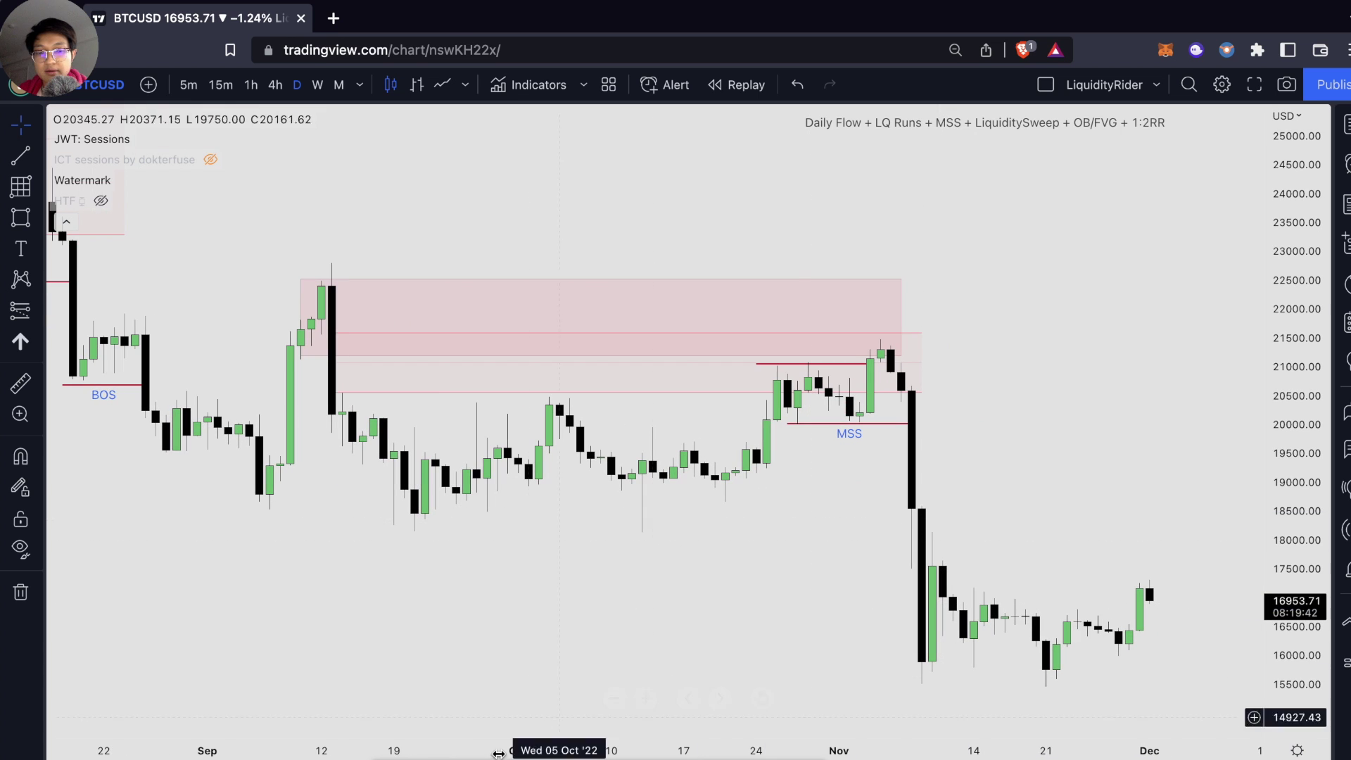
scroll(733, 497, right, 3)
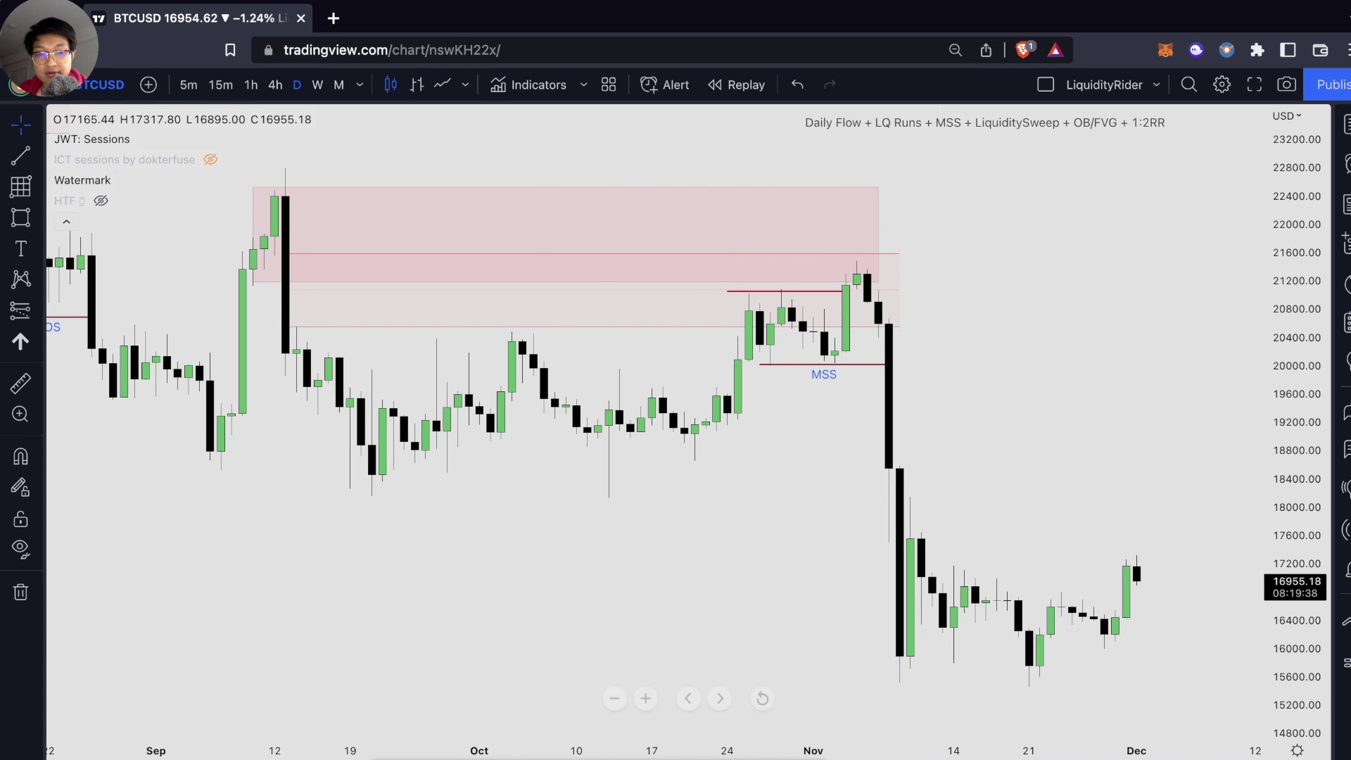
key(alt+shift+r)
mouse_move(878, 489)
mouse_down()
mouse_move(1146, 678)
mouse_move(1223, 679)
mouse_up()
scroll(1037, 398, right, 3)
click(600, 719)
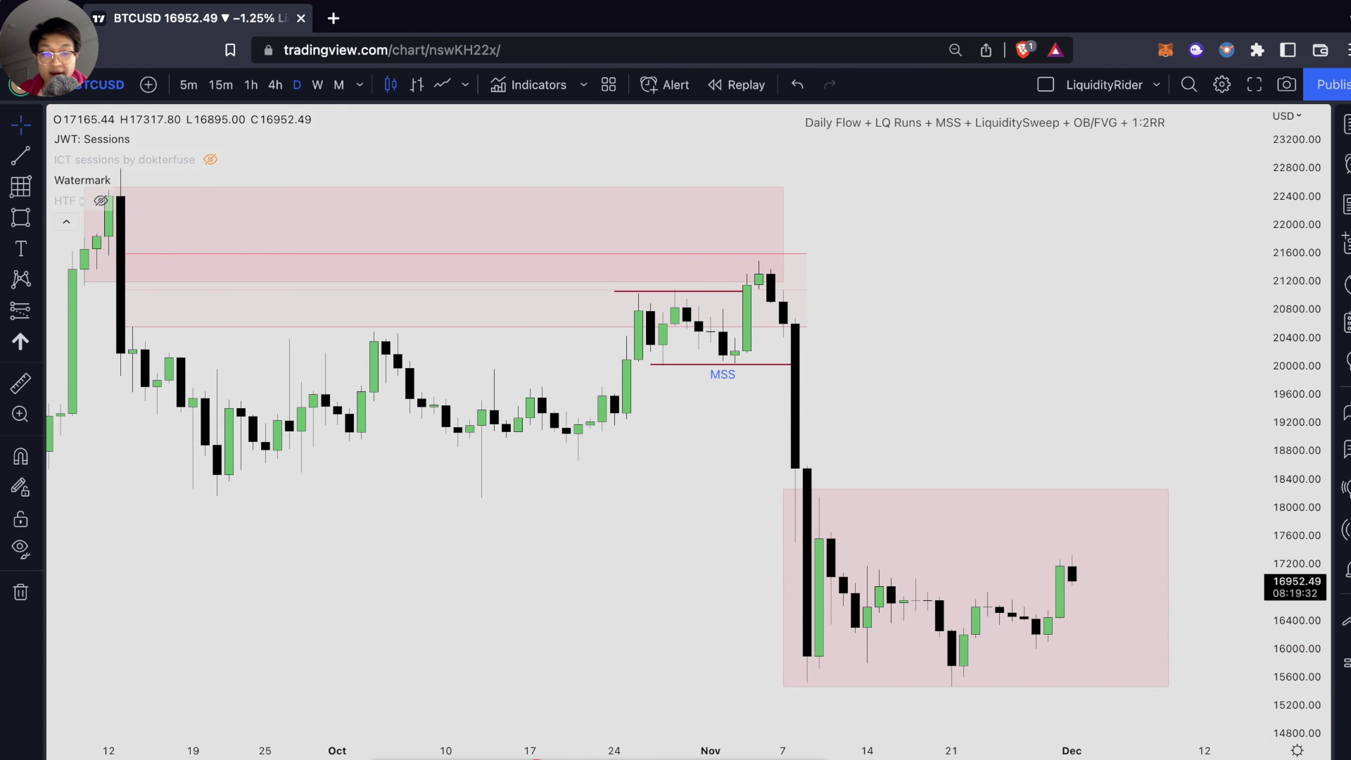
Step: Mark the early-November gap from about 20,400 down to 18,590, extending to 11 December, and delete the rectangle around the November range
key(alt+shift+r)
mouse_move(783, 338)
mouse_down()
mouse_move(1047, 460)
mouse_move(1192, 465)
mouse_up()
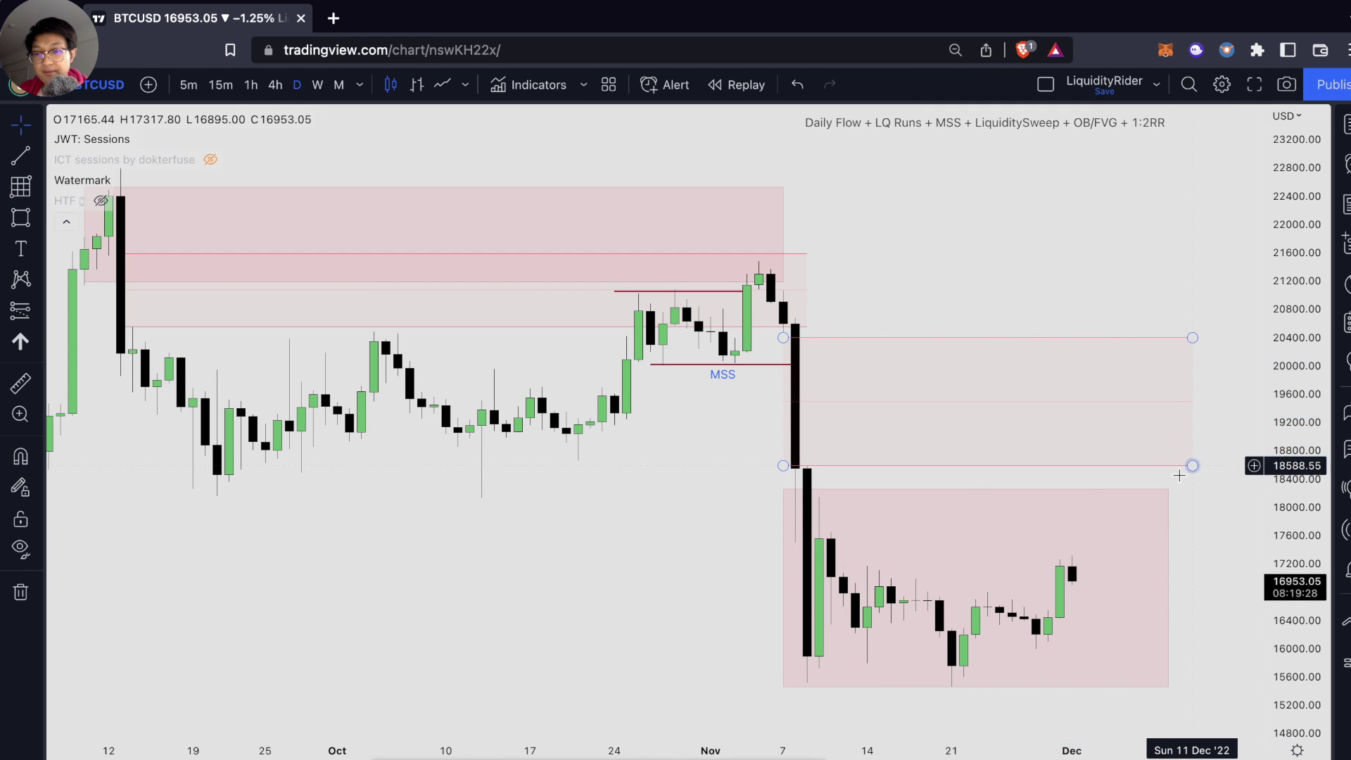
click(1168, 488)
key(Delete)
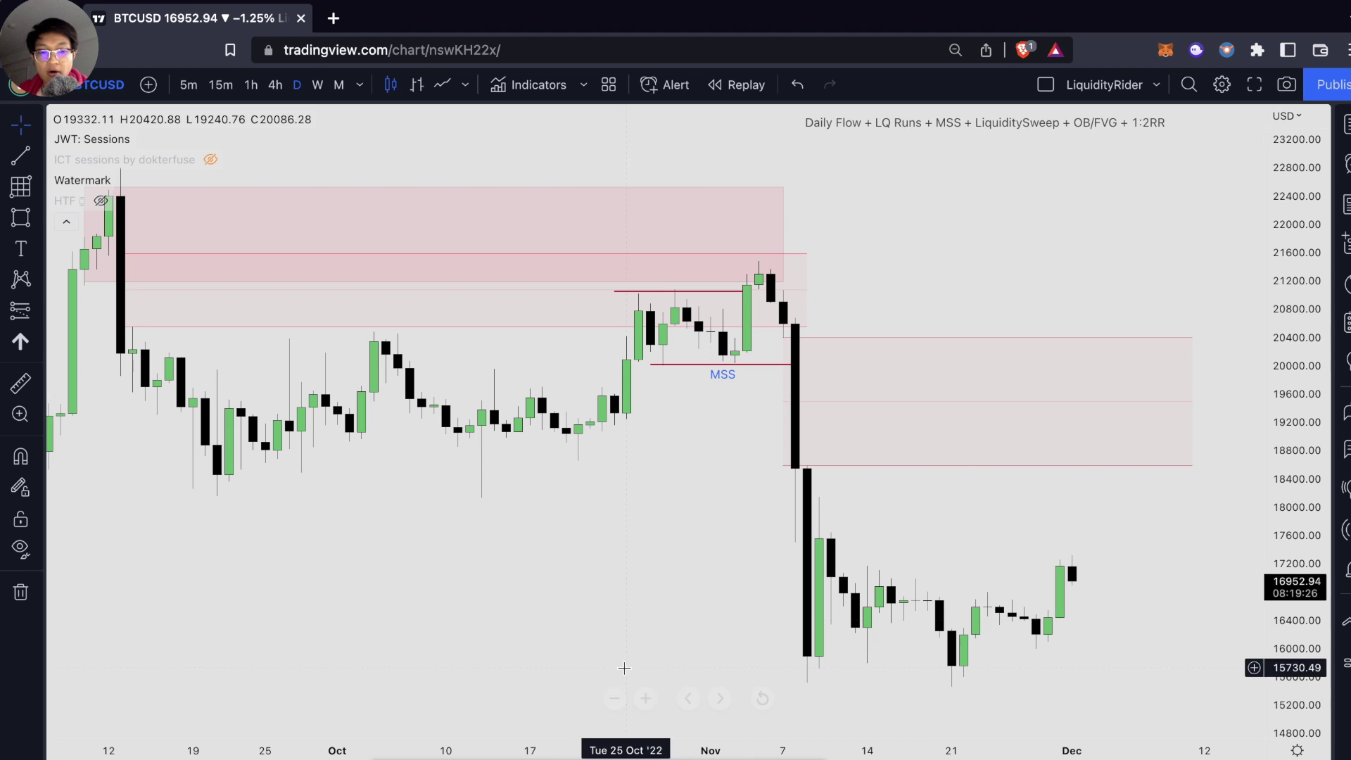
key(alt+shift+r)
mouse_move(735, 370)
mouse_down()
mouse_move(769, 232)
mouse_move(1128, 277)
mouse_move(1168, 269)
mouse_up()
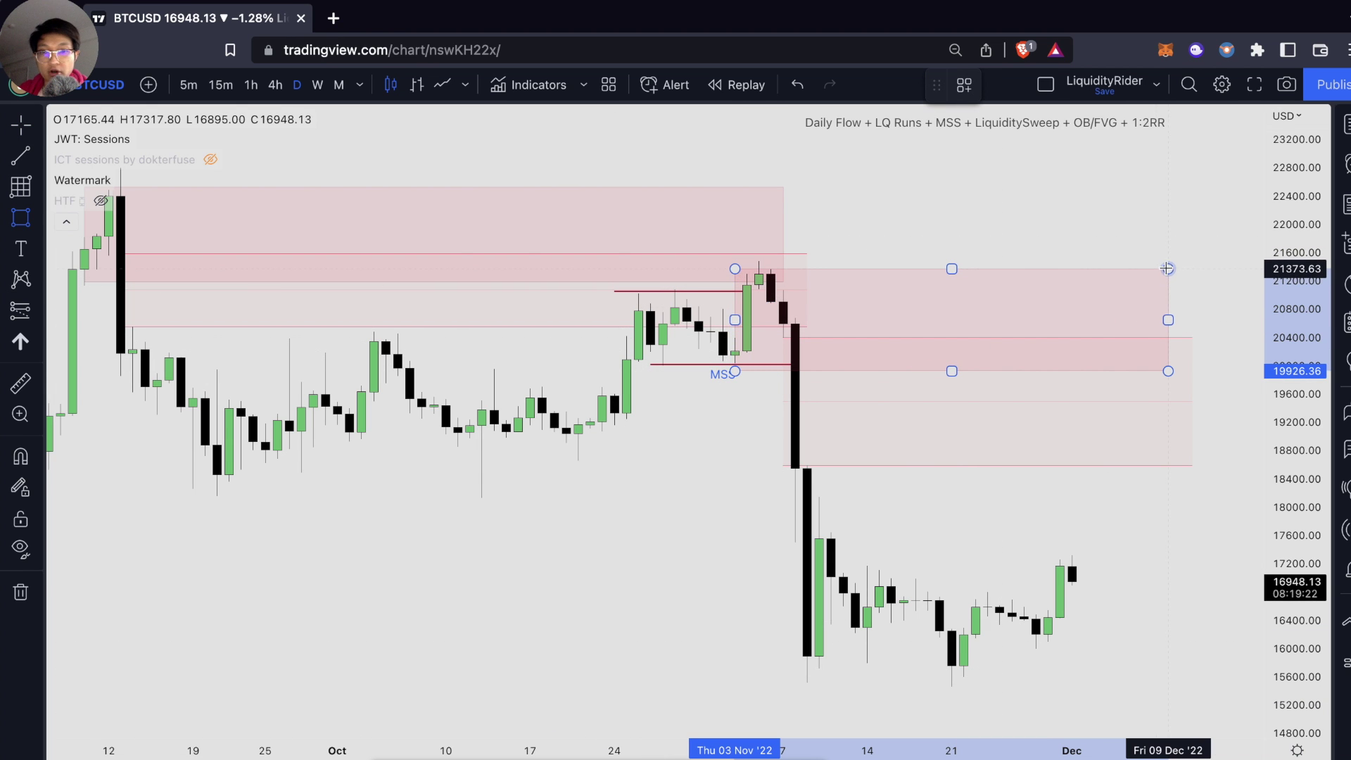
key(Delete)
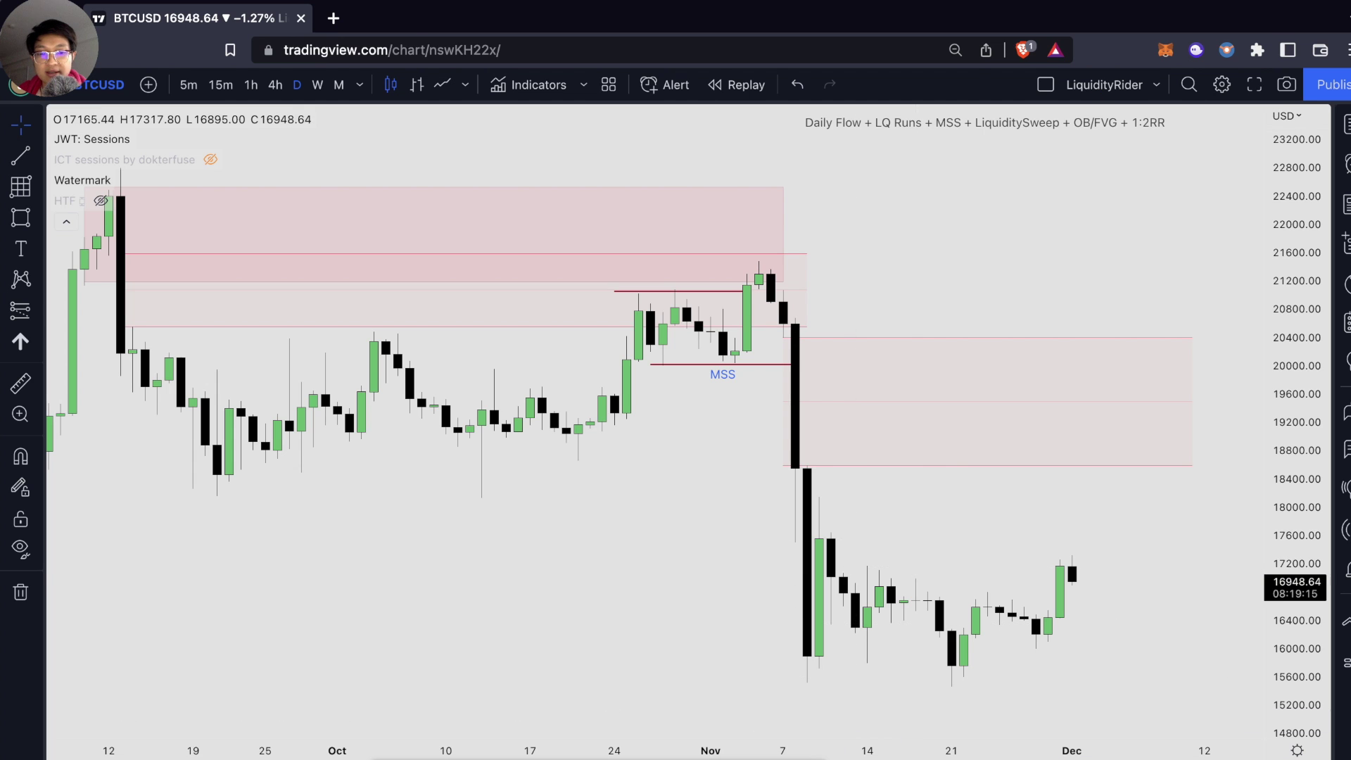
Step: Draw a zigzag path from the November breakdown candle down to about 15,657, across the range, up to about 20,600, ending near 18,000
click(807, 532)
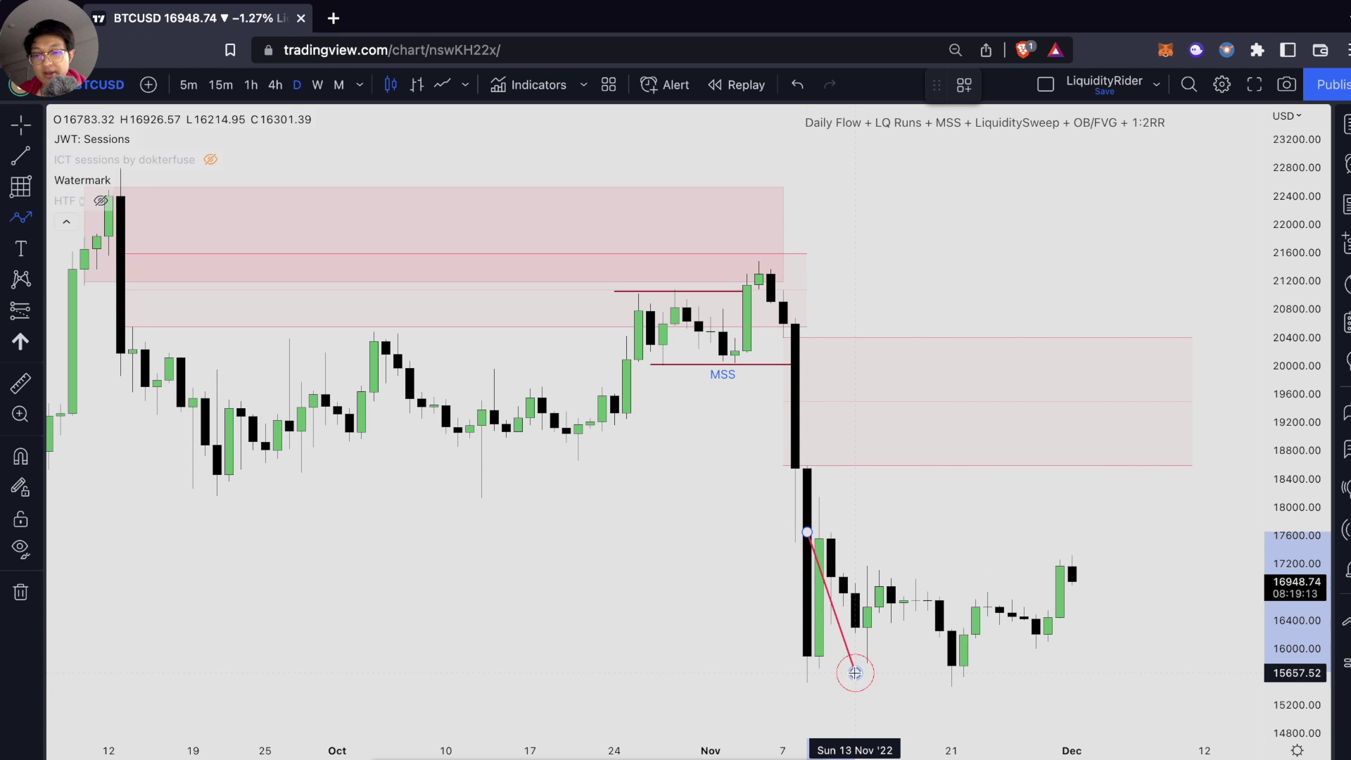
click(855, 673)
click(953, 537)
click(1084, 655)
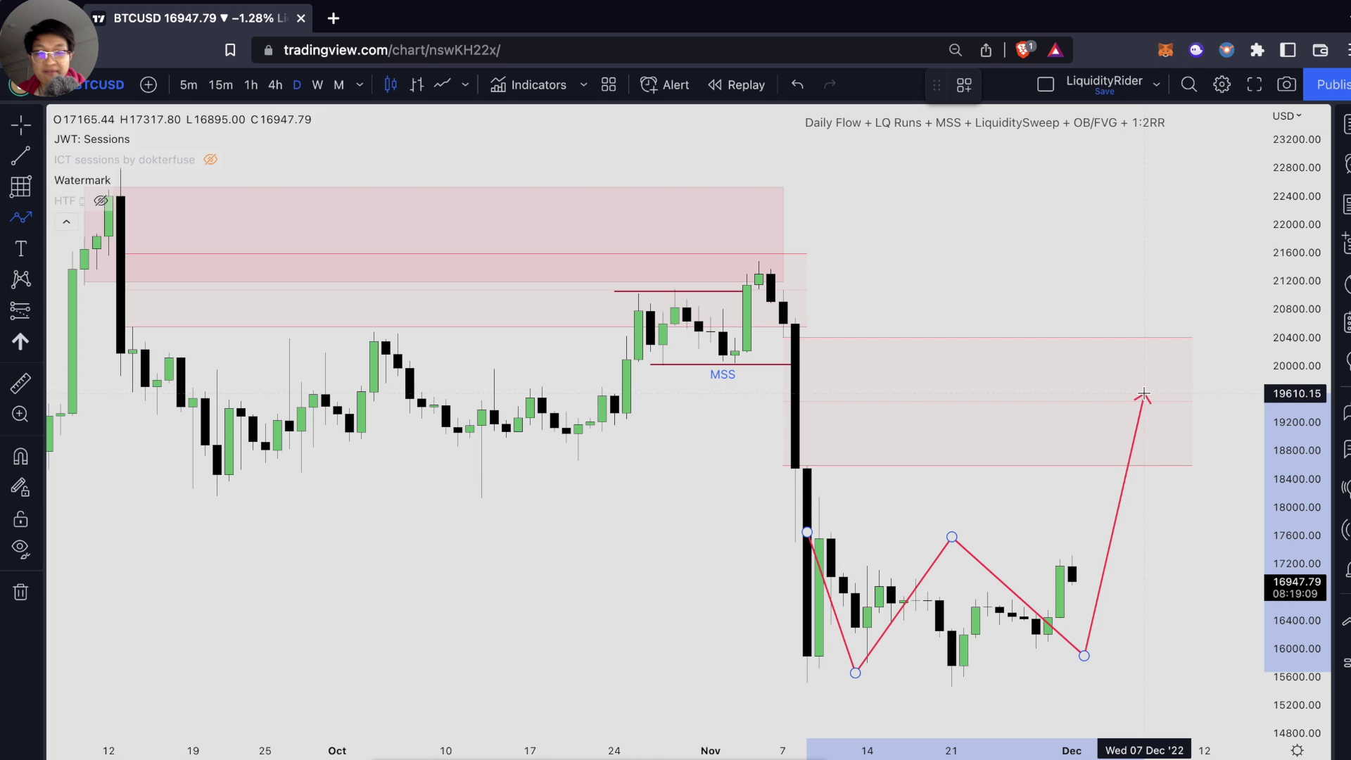
click(1129, 322)
scroll(1098, 380, right, 3)
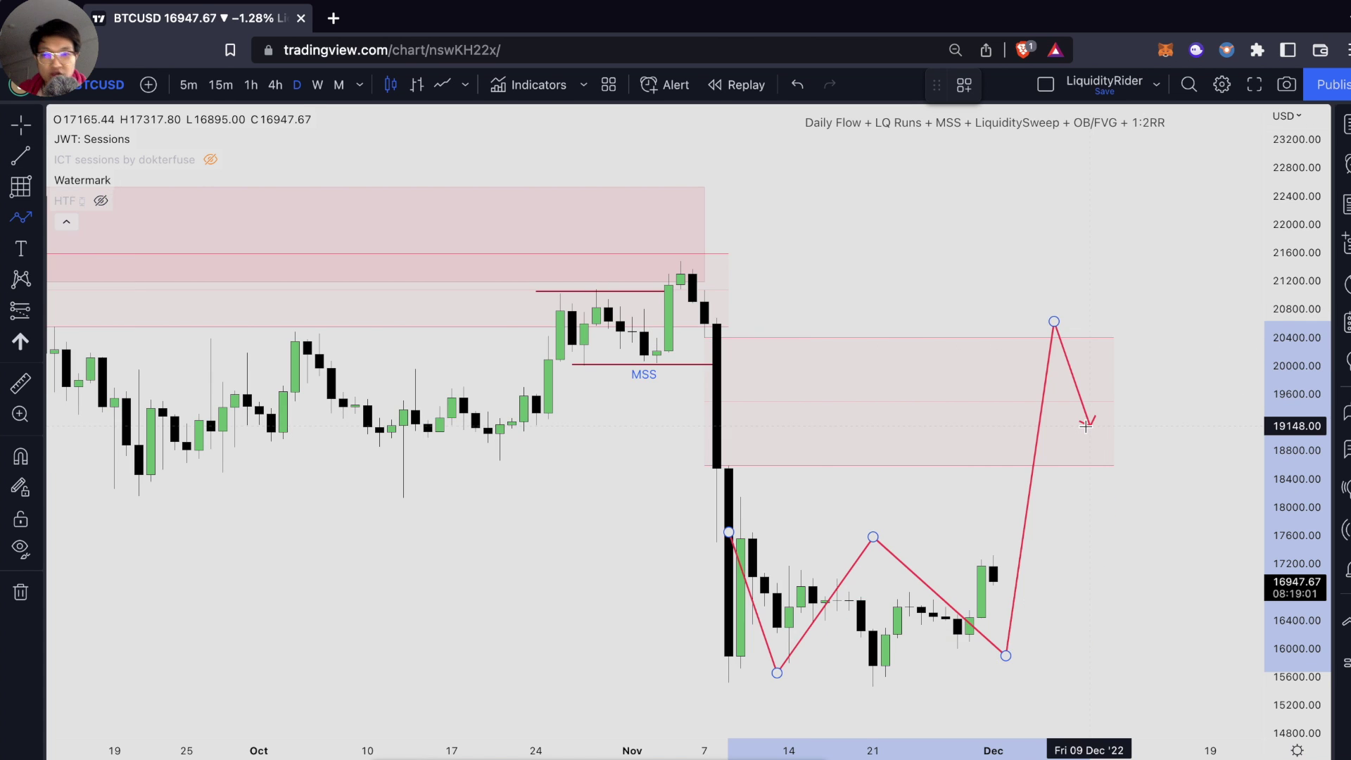
click(1118, 365)
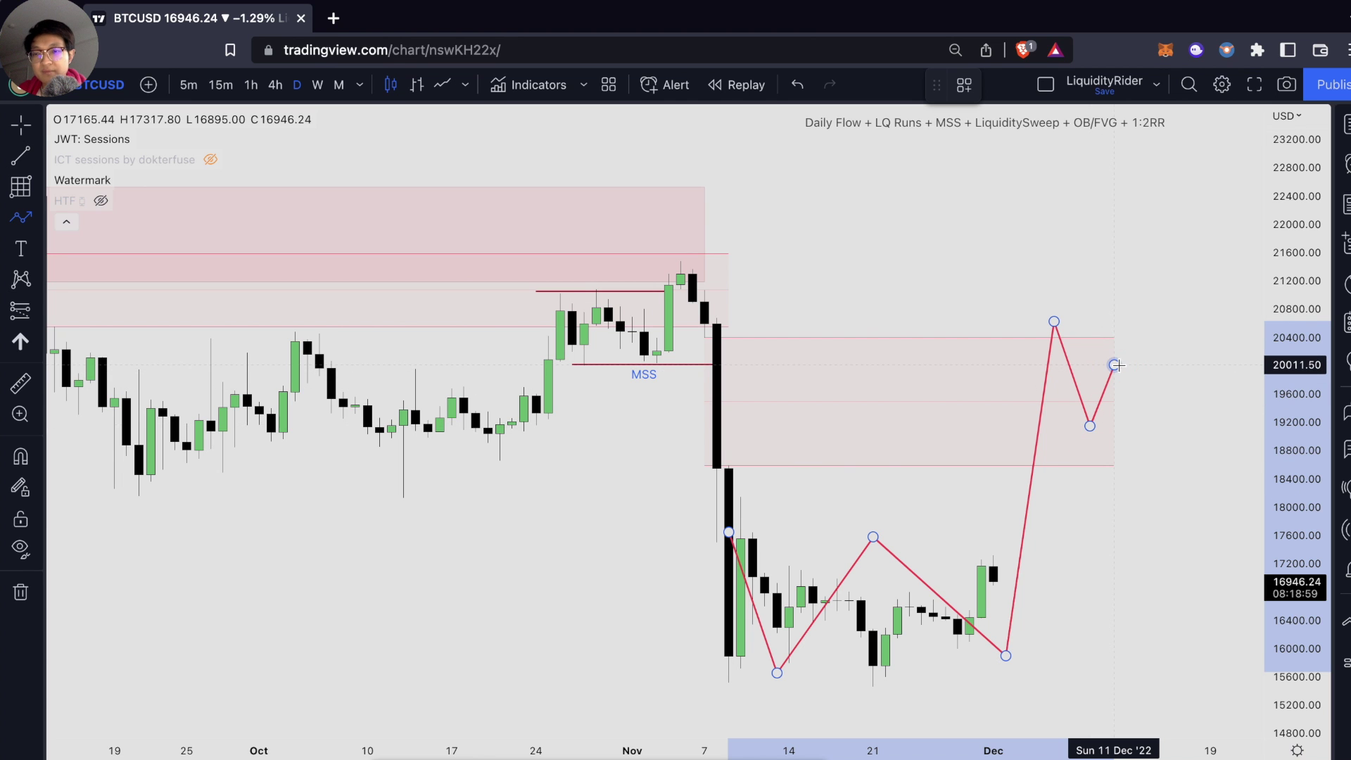
click(1131, 502)
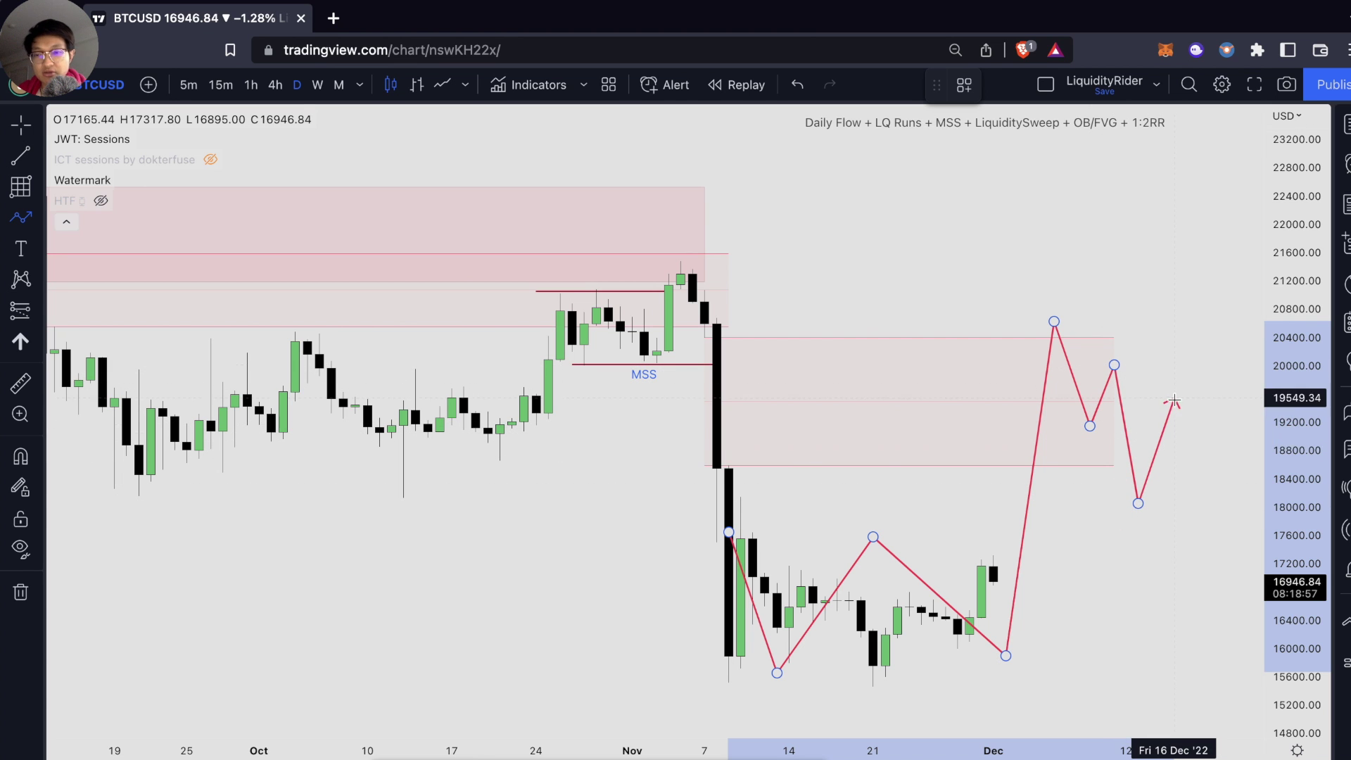
double_click(1206, 505)
scroll(1154, 443, up, 3)
scroll(686, 742, right, 3)
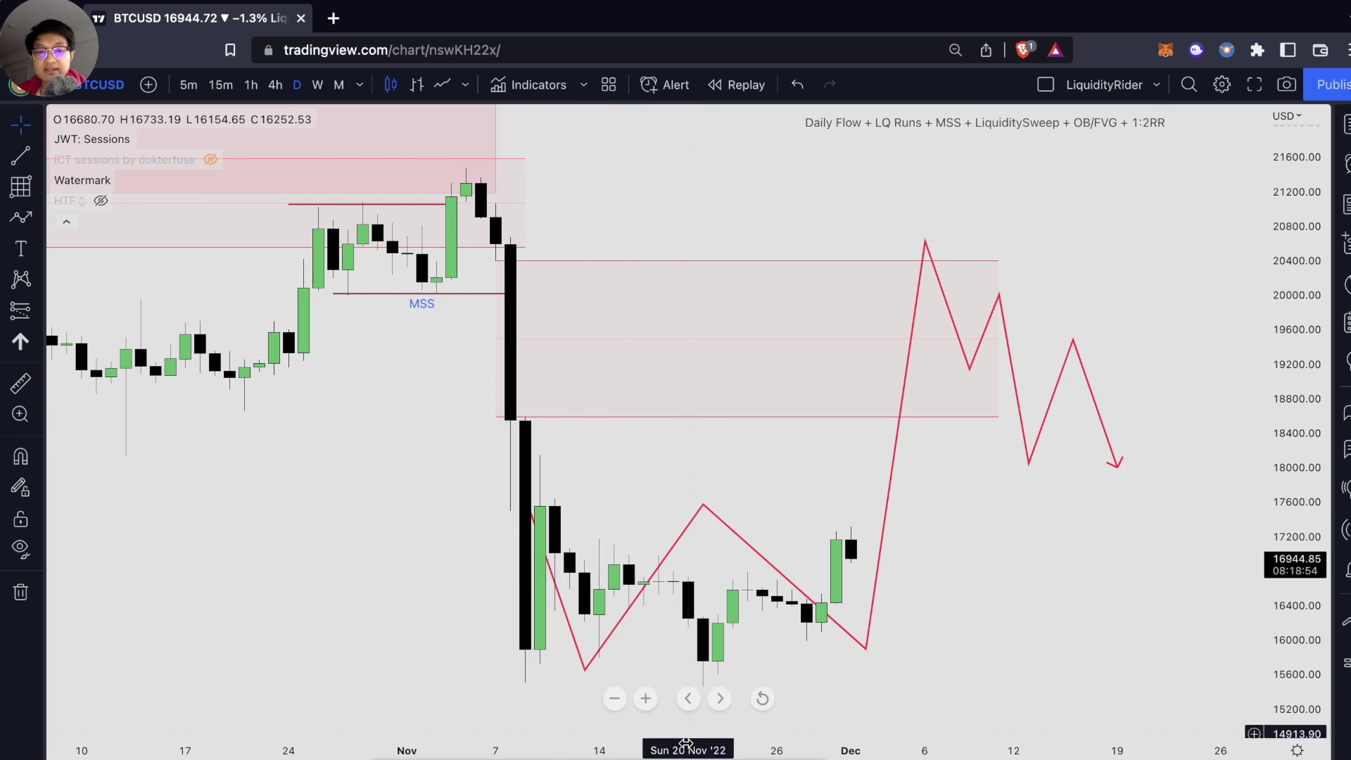
click(1072, 346)
click(1149, 618)
scroll(1150, 618, down, 2)
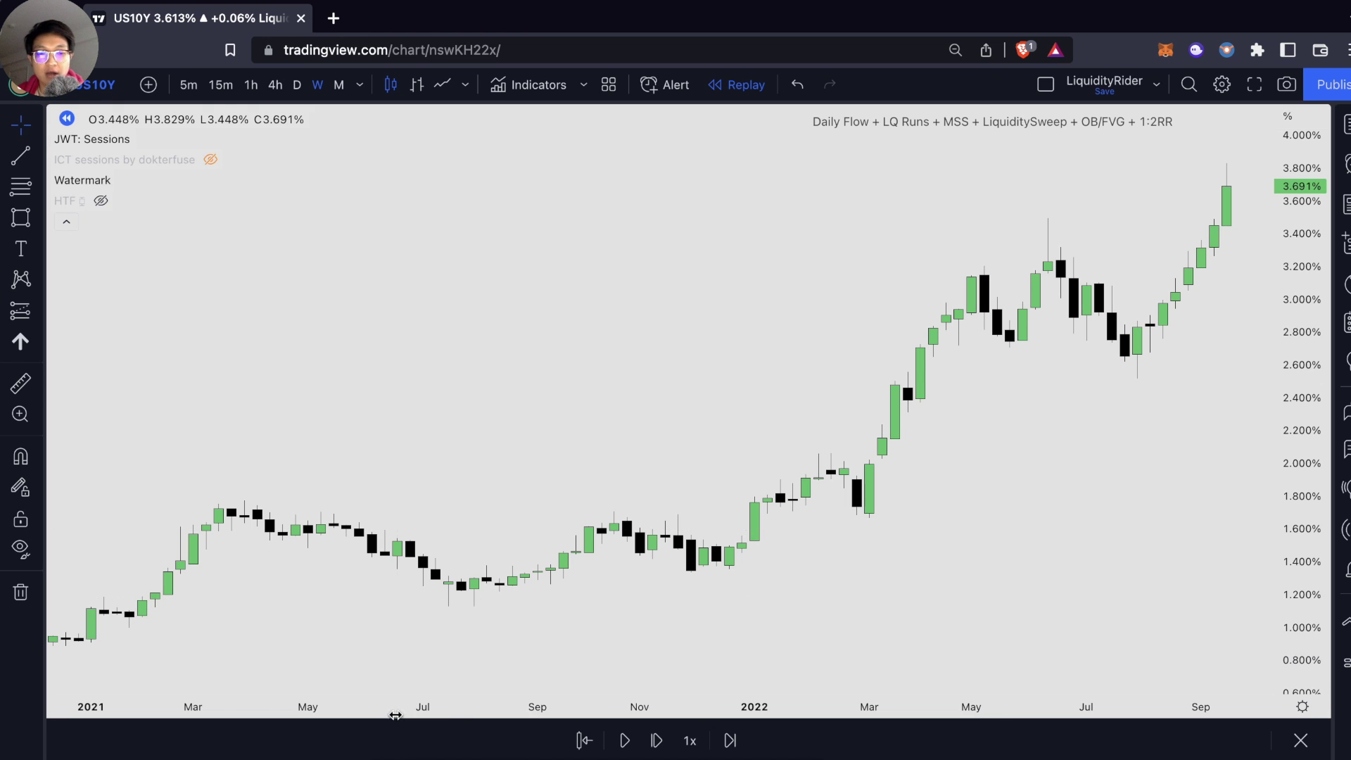
key(alt+shift+r)
click(235, 501)
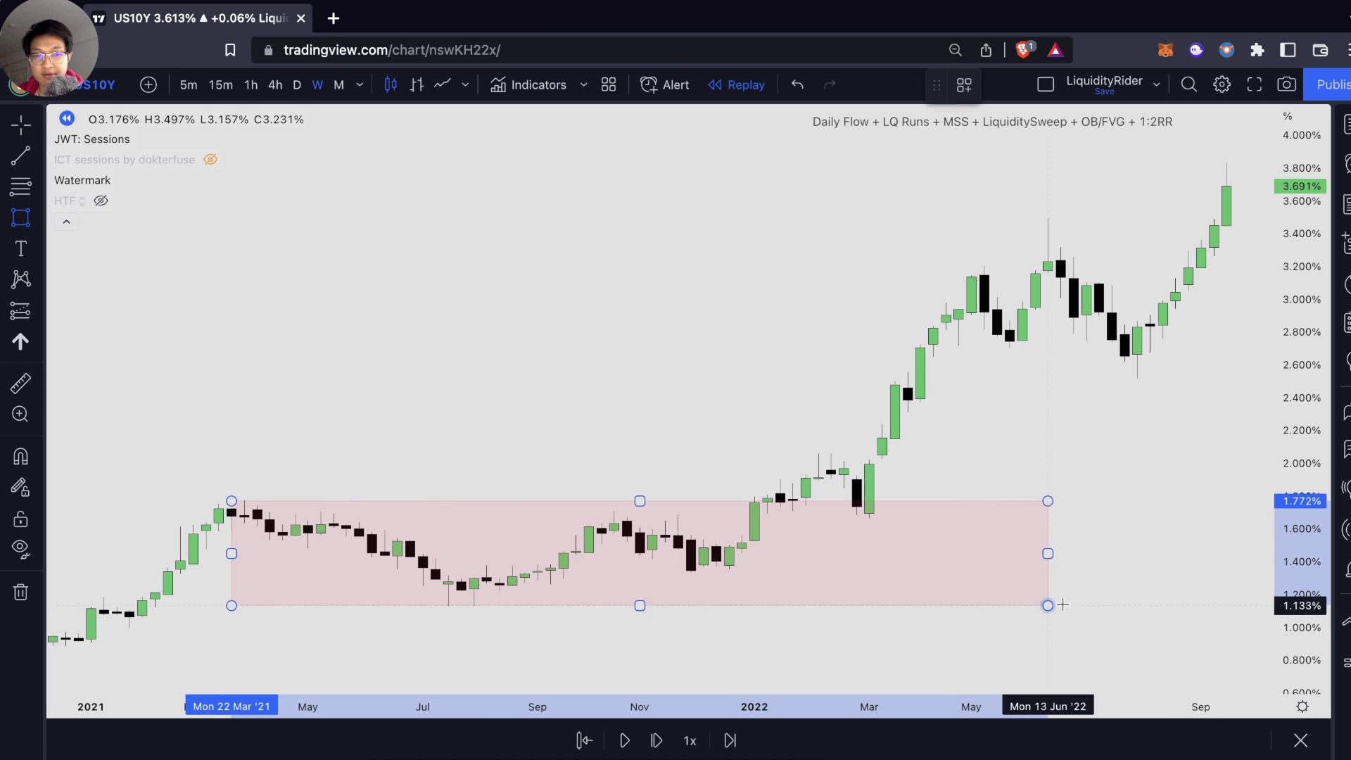
key(Escape)
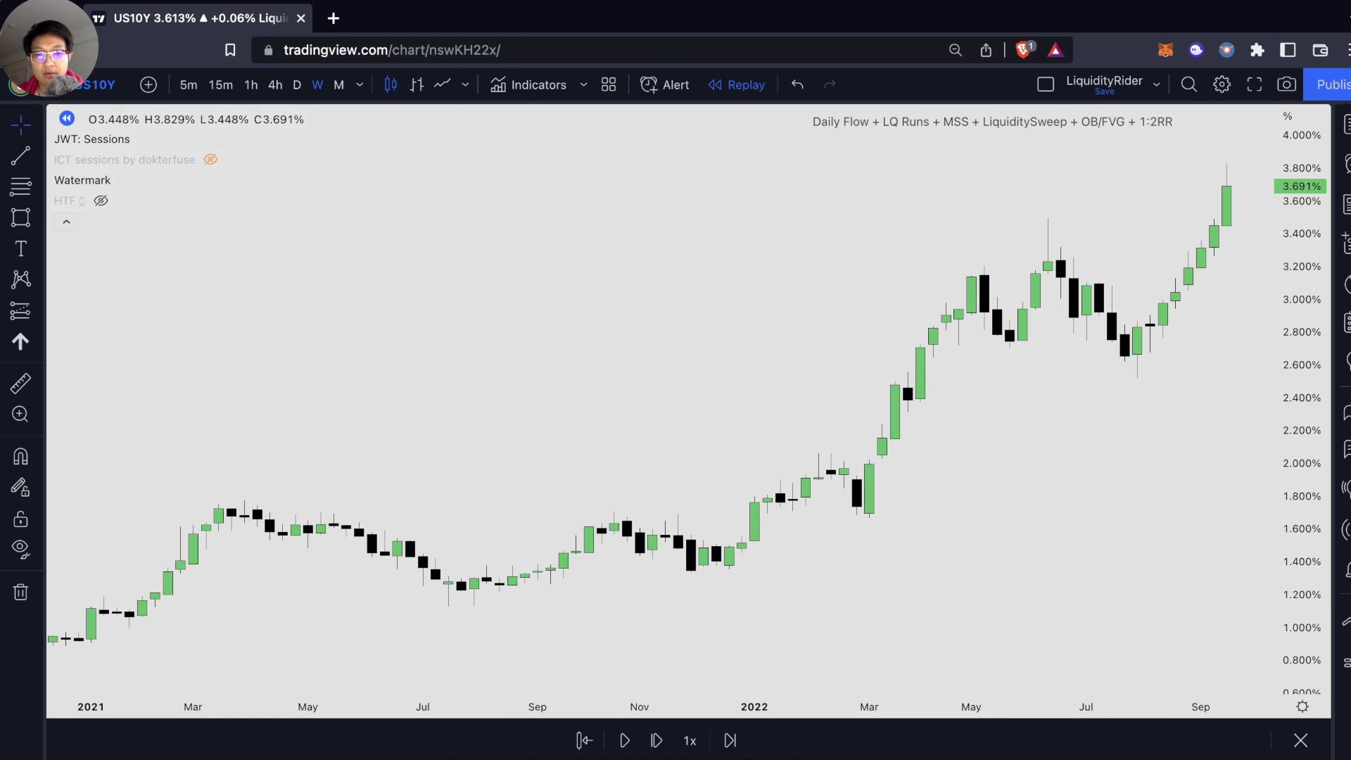
Step: Draw an order-block rectangle from 1.562% to 1.337%, spanning 29 November 2021 to 25 July 2022, and apply the Bull template
click(693, 535)
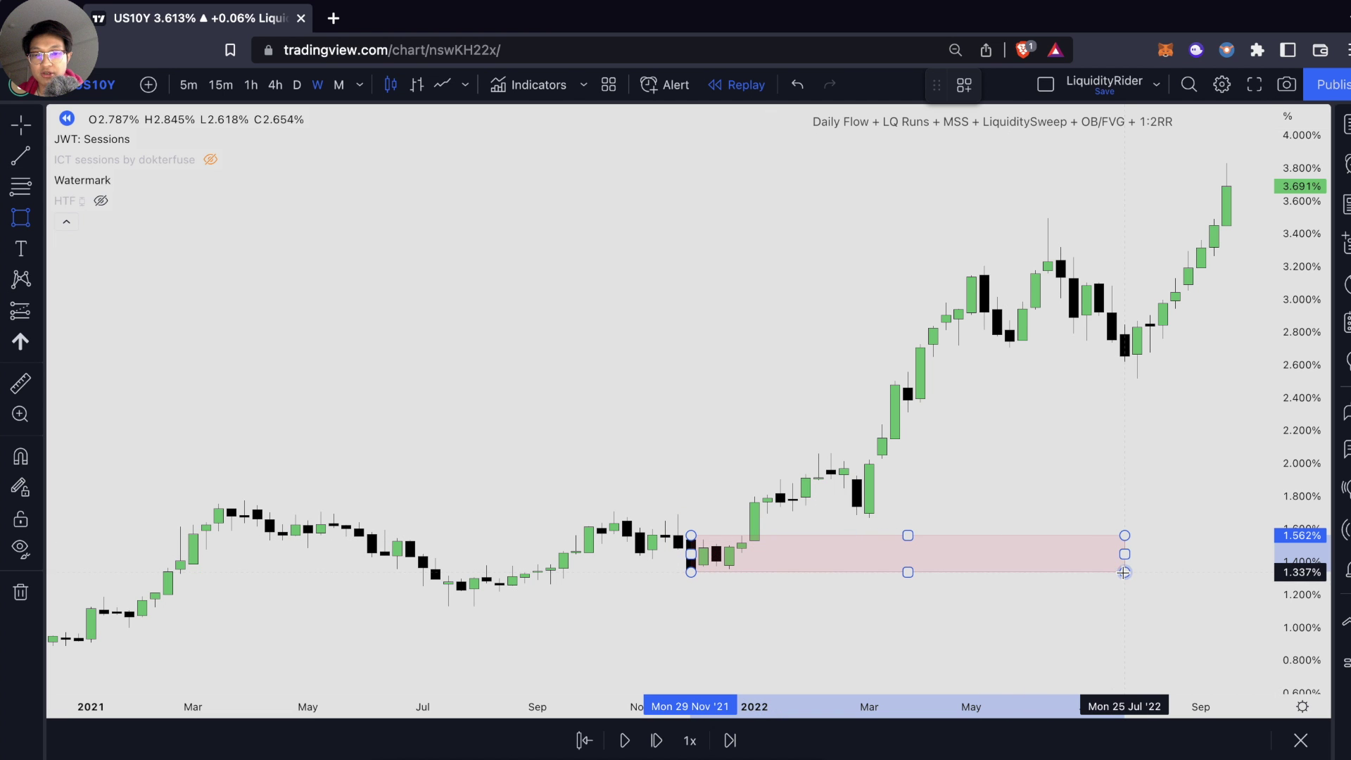
click(1124, 571)
right_click(1082, 579)
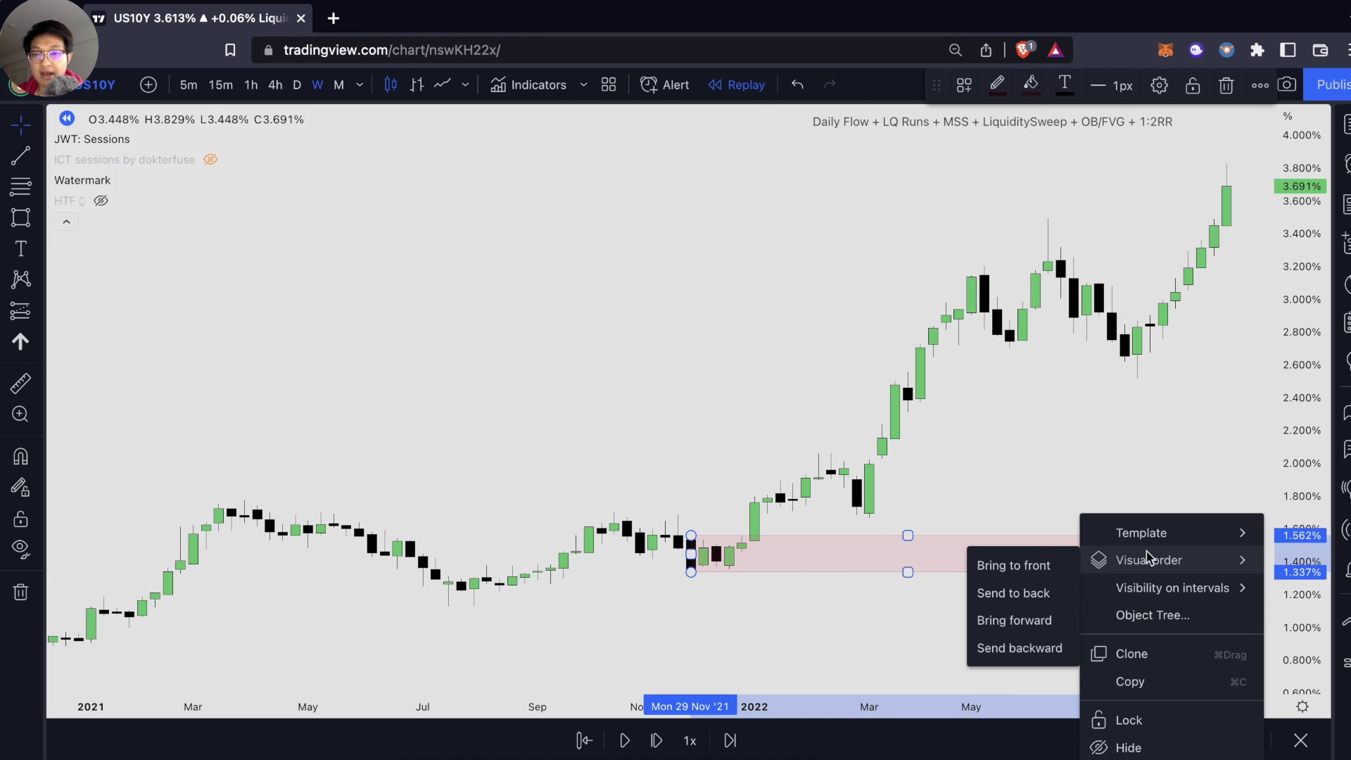
mouse_move(1162, 545)
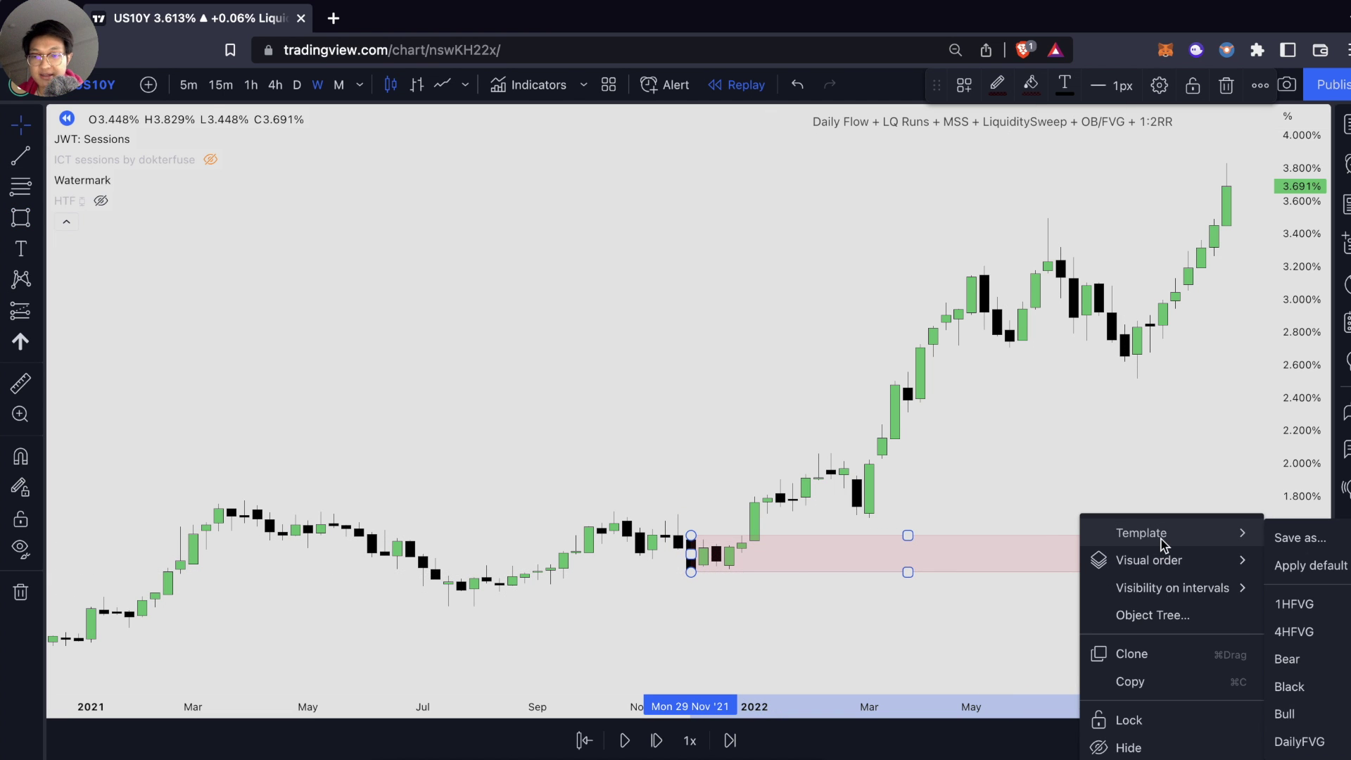
click(1298, 712)
click(809, 590)
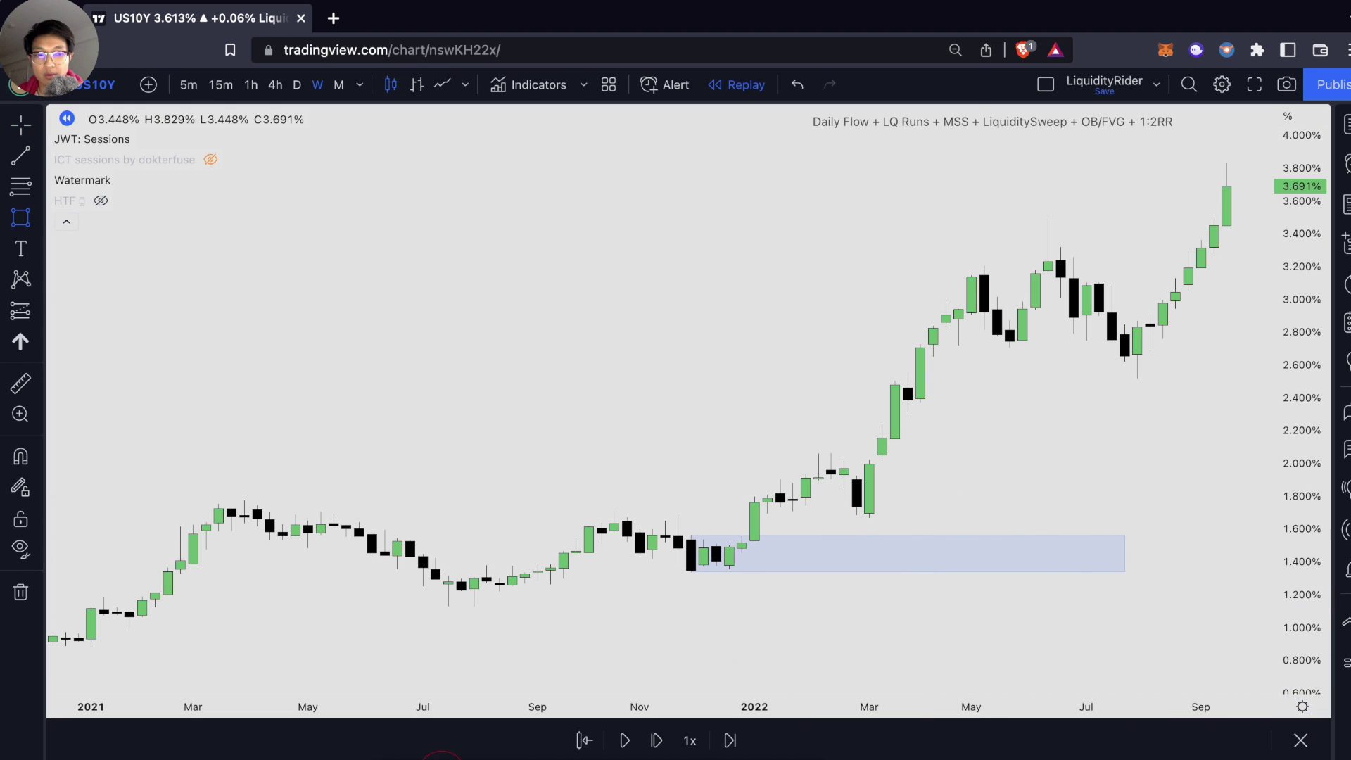
Step: Draw rectangles over the 28 February 2022 candle, 1.956% to 1.709%, and the 28 March 2022 candle, 2.548% to 2.312%, extending both into September
mouse_move(856, 470)
mouse_down()
mouse_move(1158, 522)
mouse_move(1201, 511)
mouse_up()
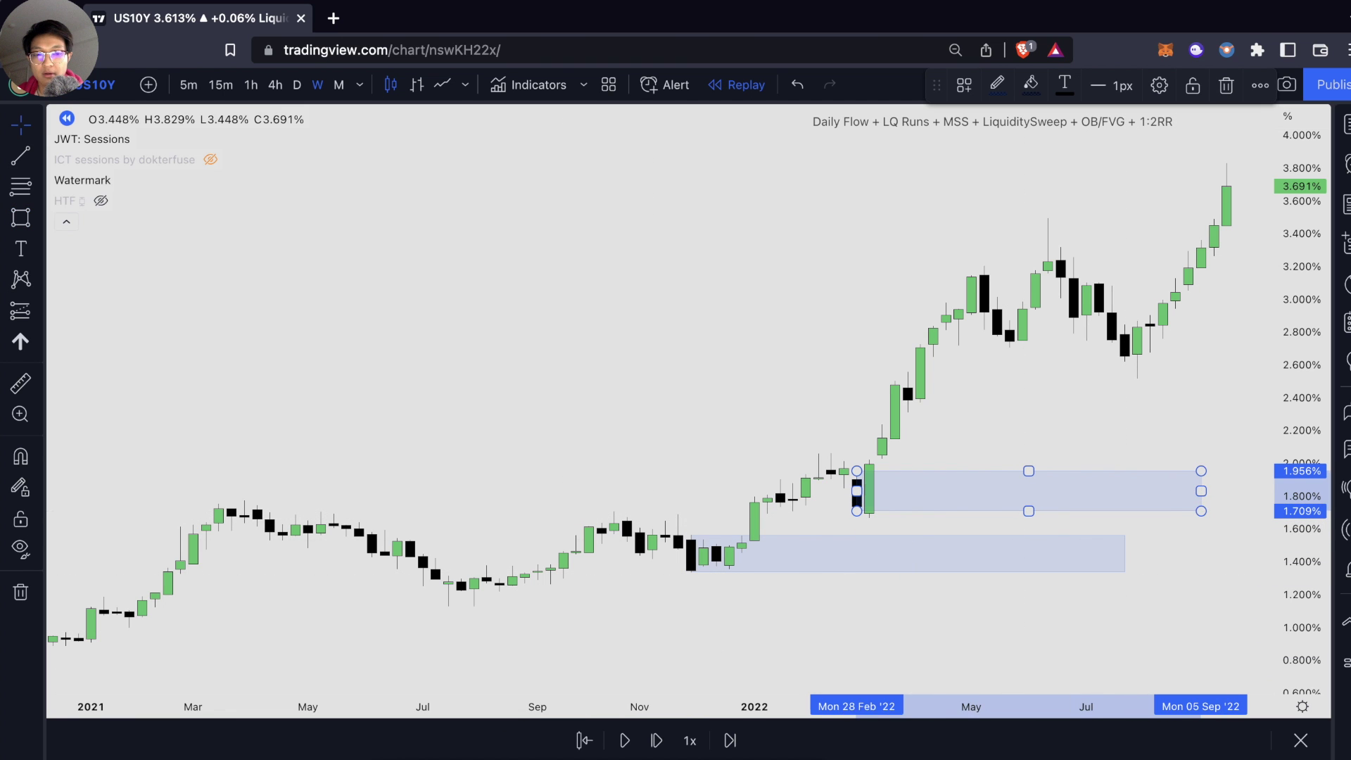
key(alt+shift+r)
drag(908, 373, 1250, 408)
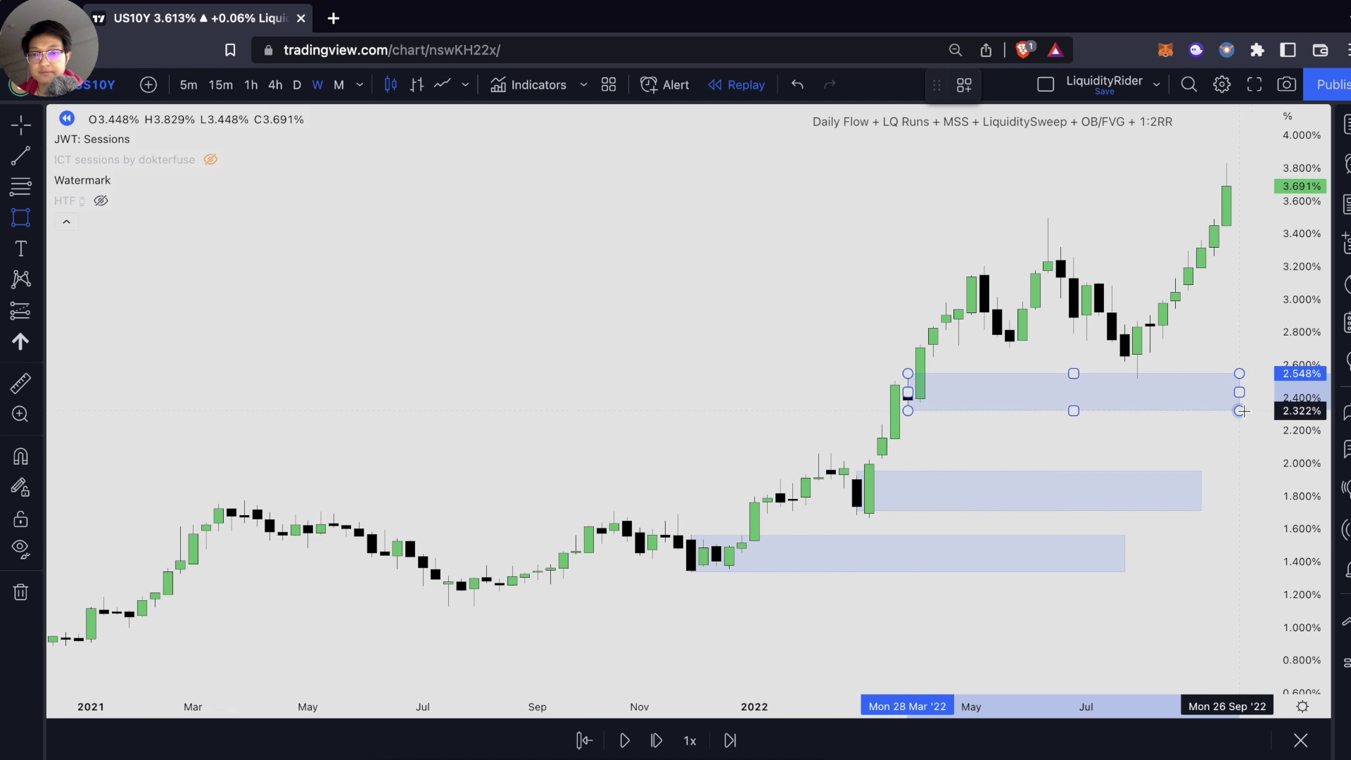
scroll(1058, 414, right, 3)
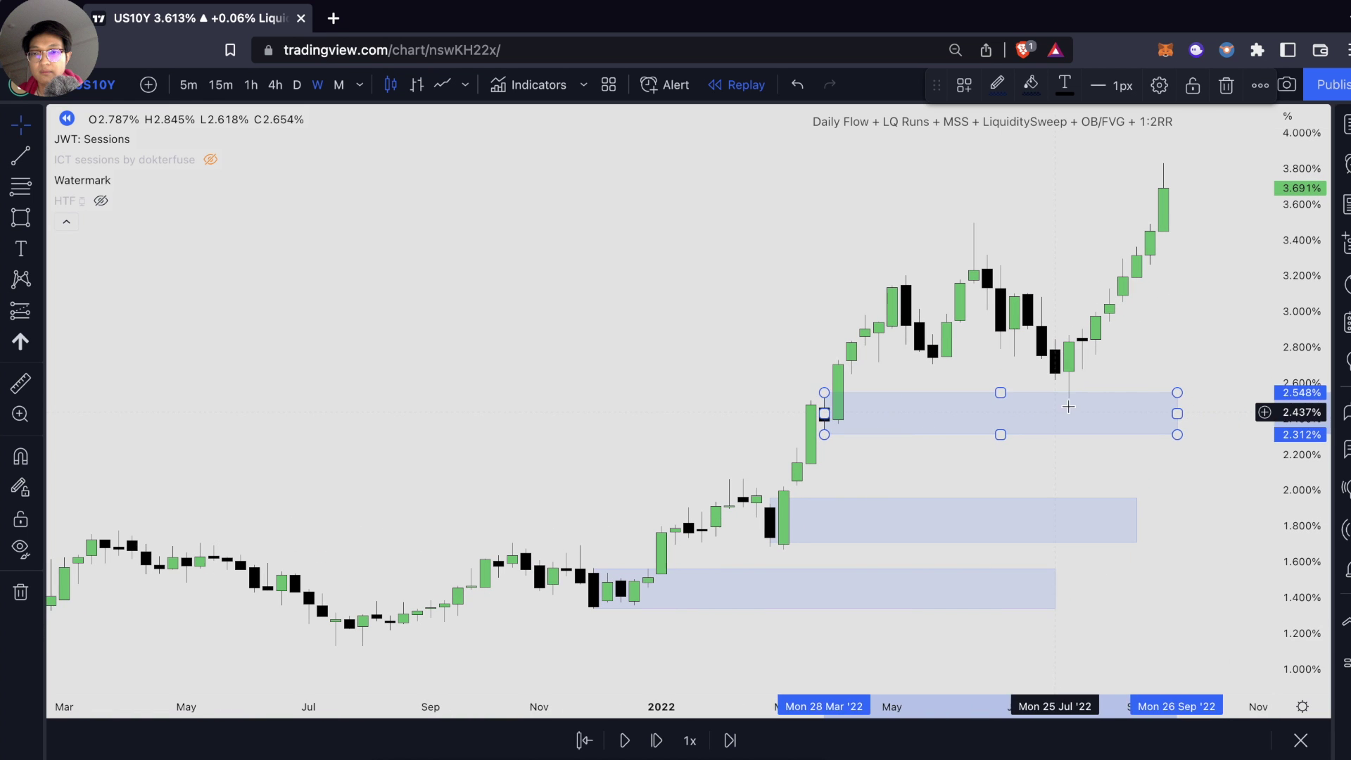
click(1131, 375)
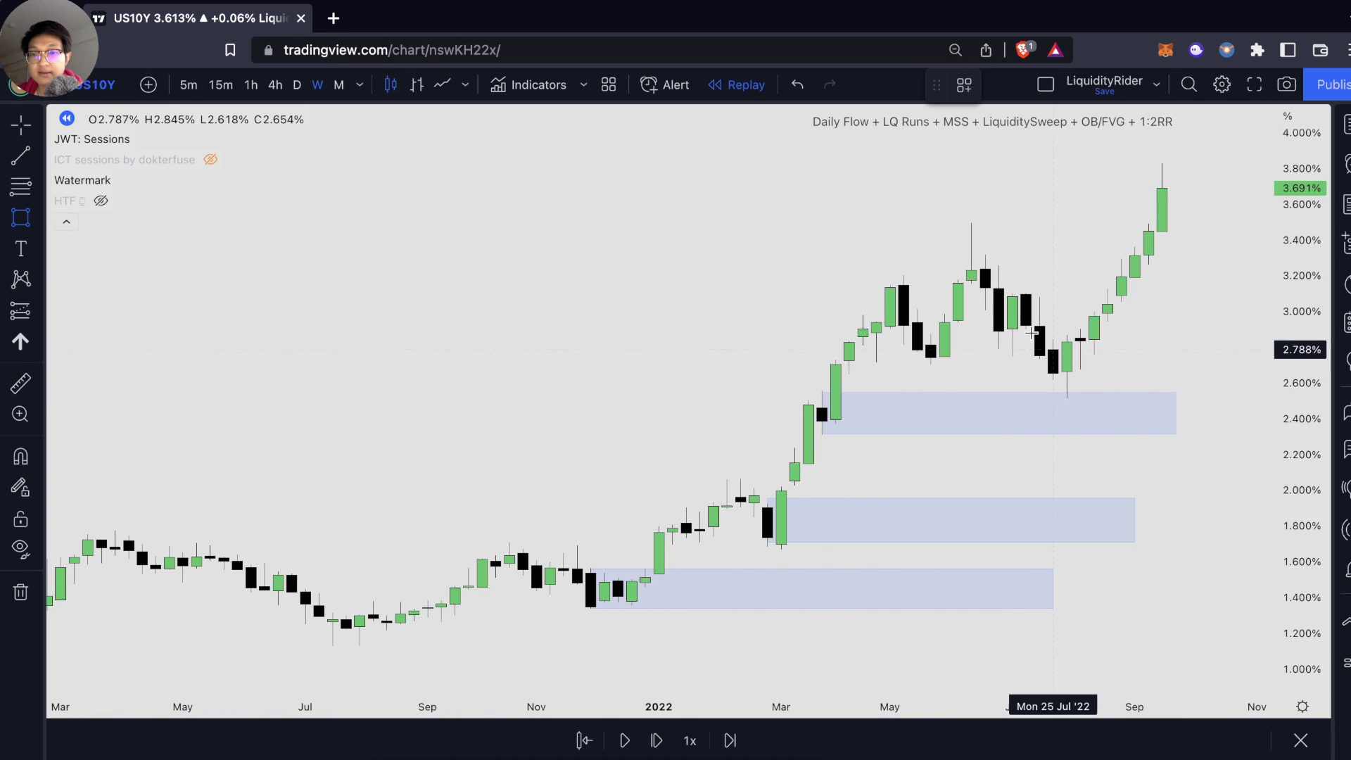
scroll(978, 257, right, 2)
drag(932, 256, 1245, 380)
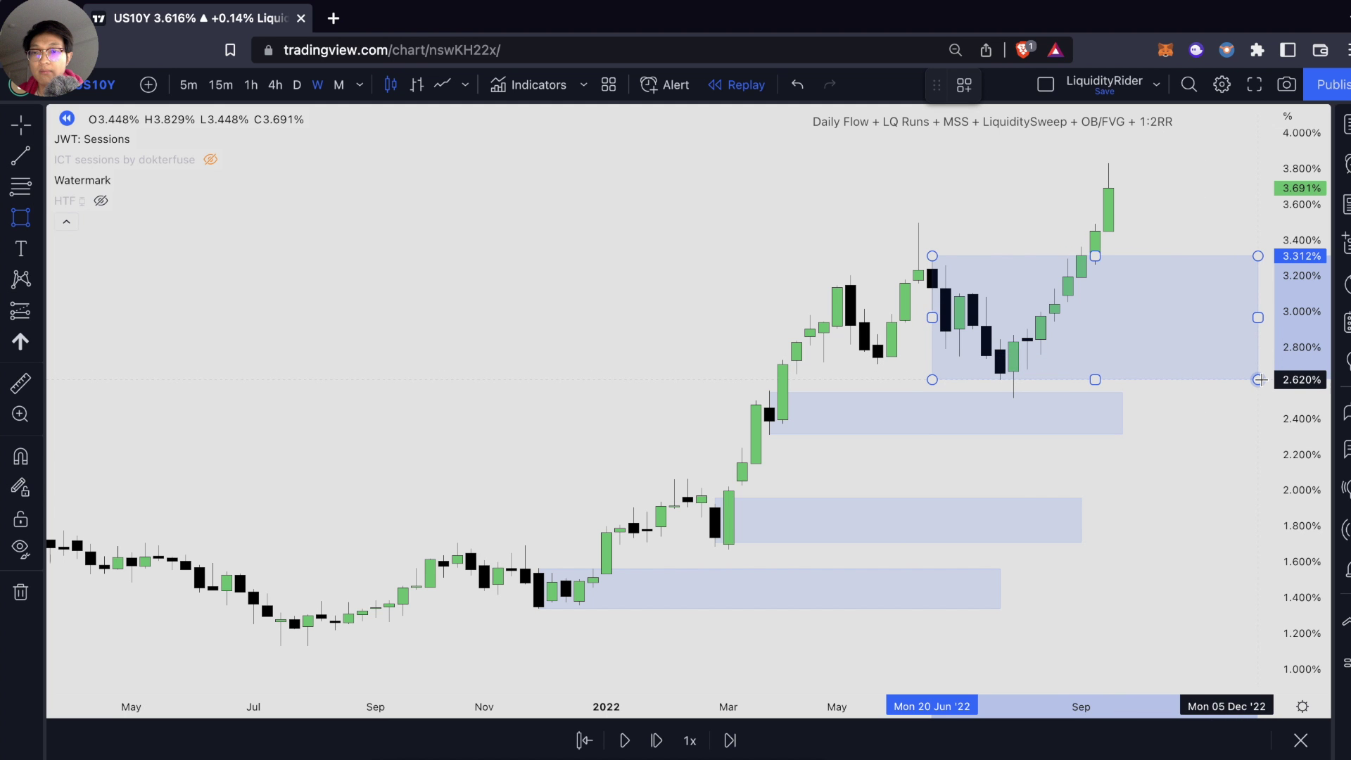
key(Escape)
scroll(950, 428, left, 5)
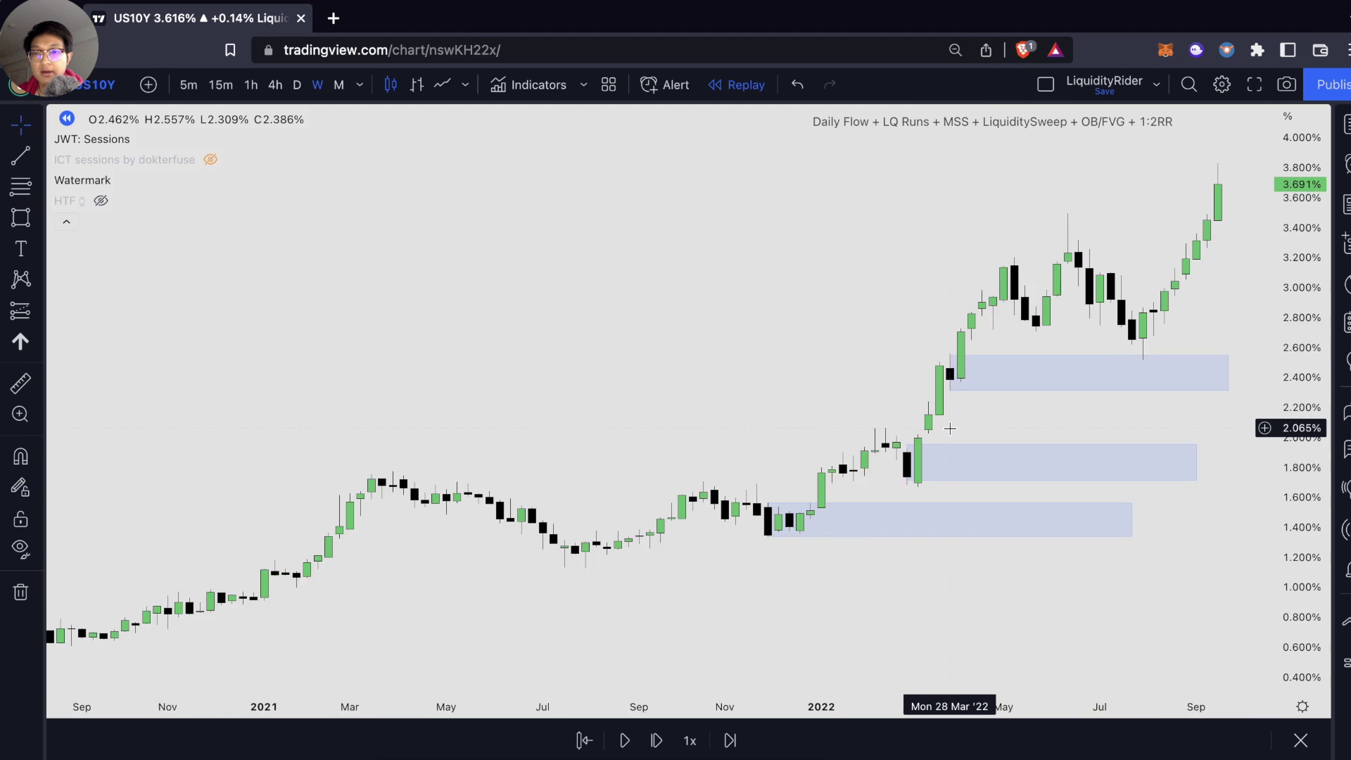
scroll(950, 428, right, 1)
key(alt+t)
click(904, 355)
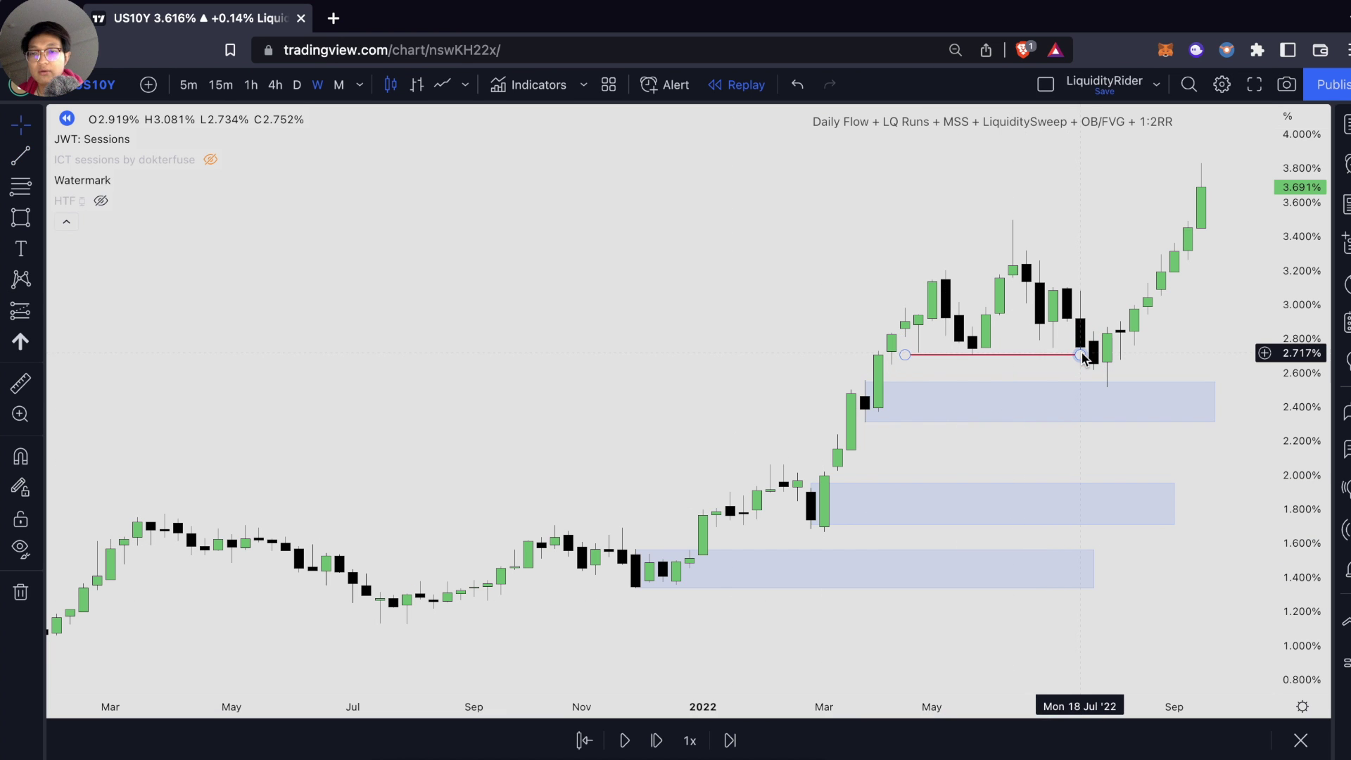
key(Escape)
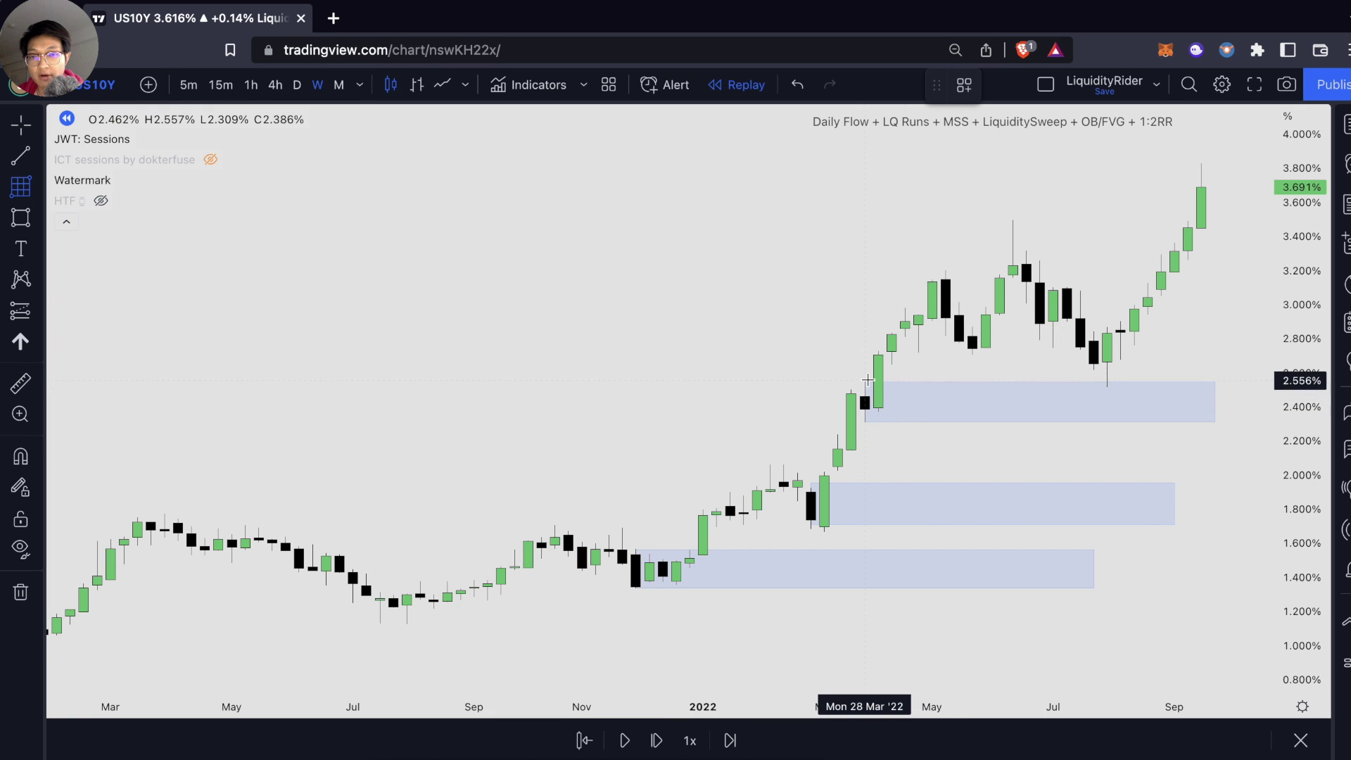
Step: Mark the gap above the late-March order block from 2.561% to 2.647%, spanning 28 March to 22 August 2022
drag(864, 379, 1147, 376)
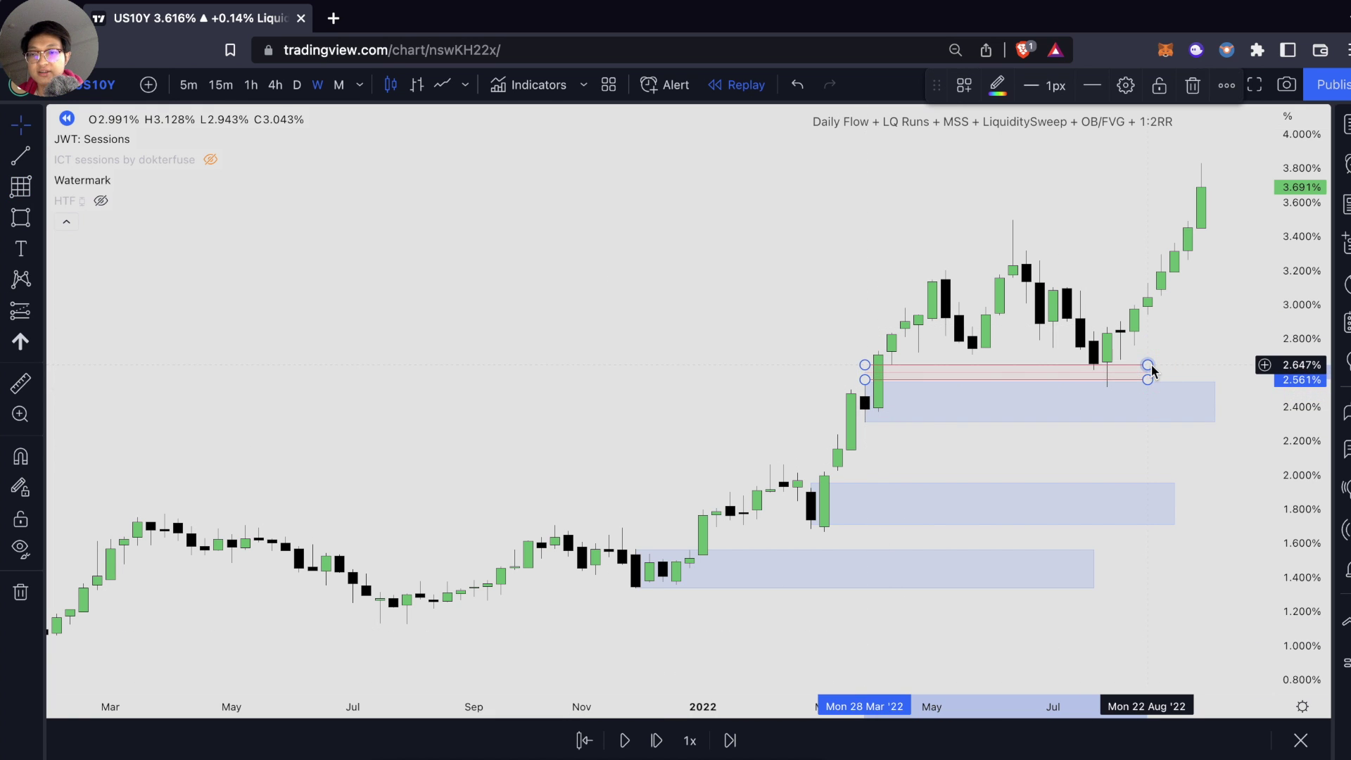
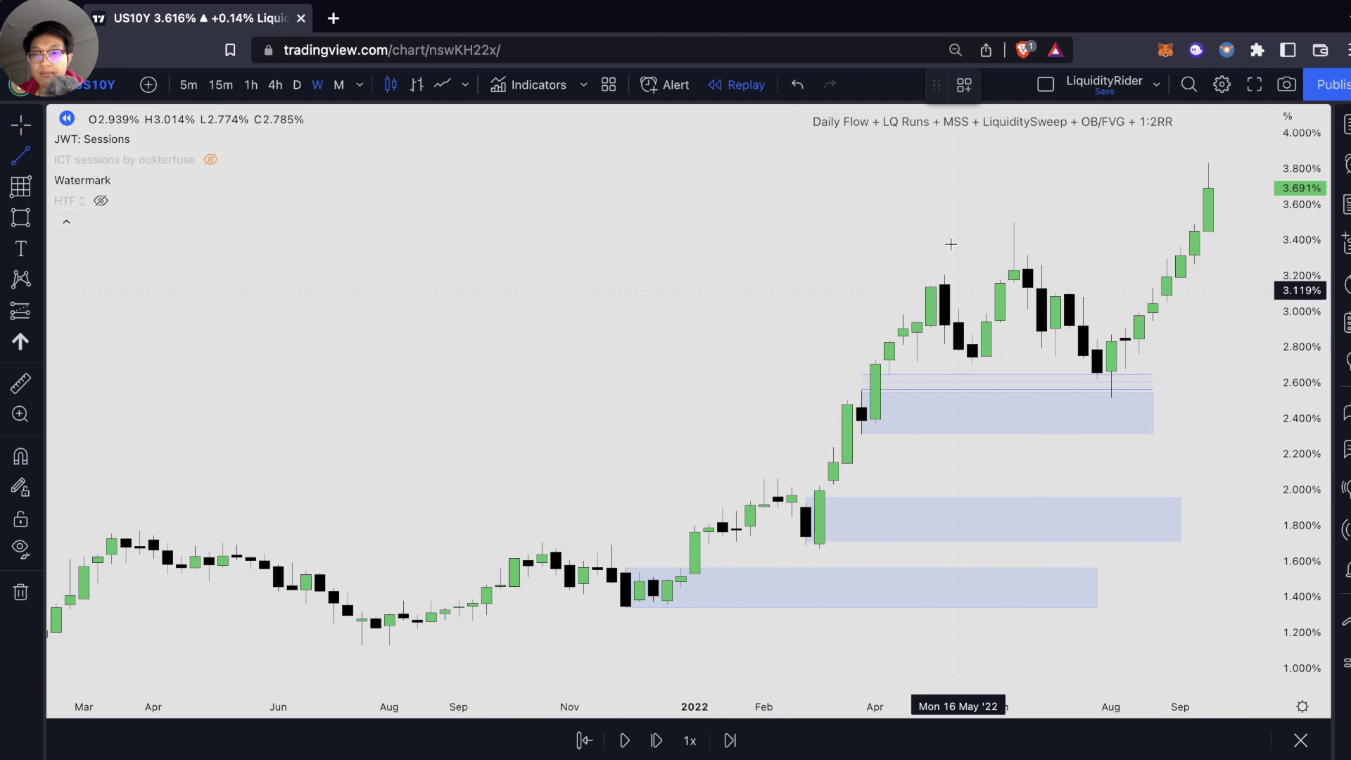
Step: Draw a horizontal trend line at 3.509% along the June high, from 6 June to 19 September 2022, and label it BOS
click(999, 220)
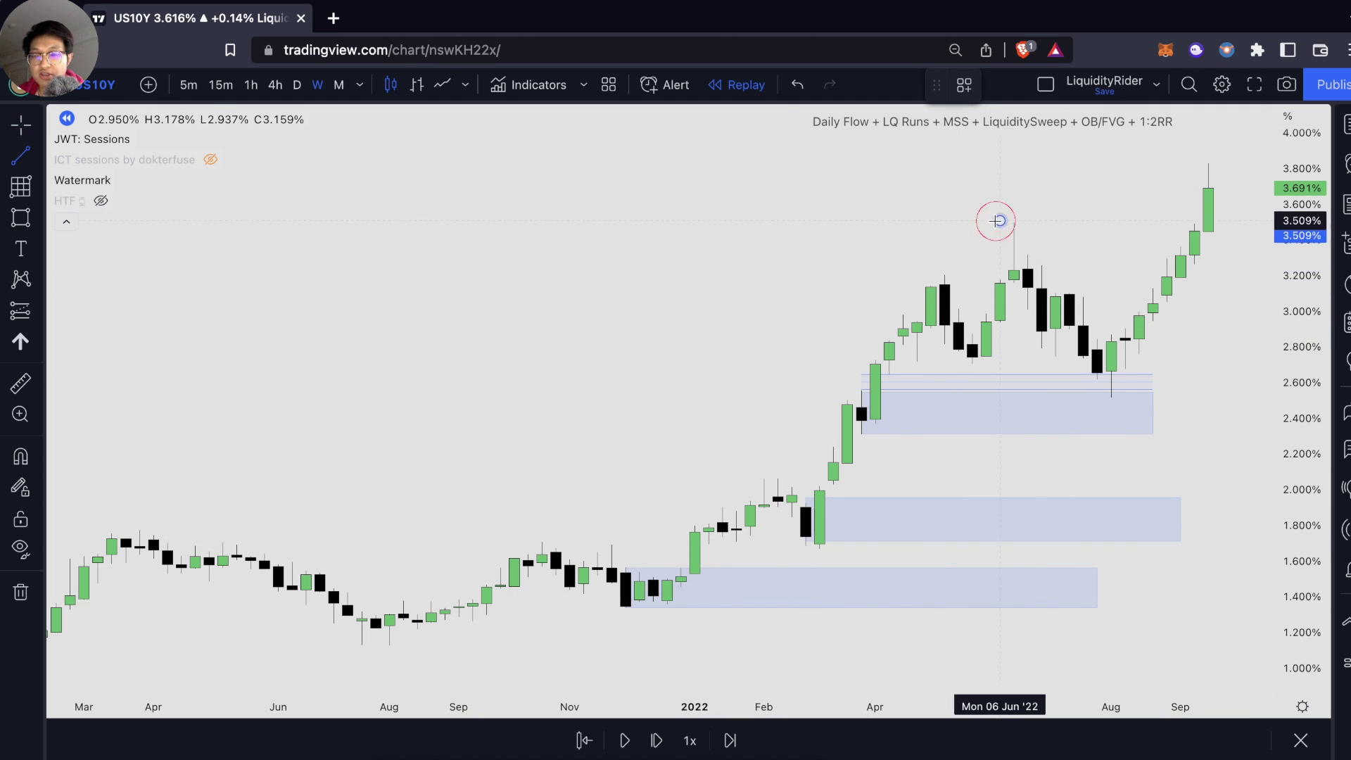
double_click(1208, 220)
text(BOS)
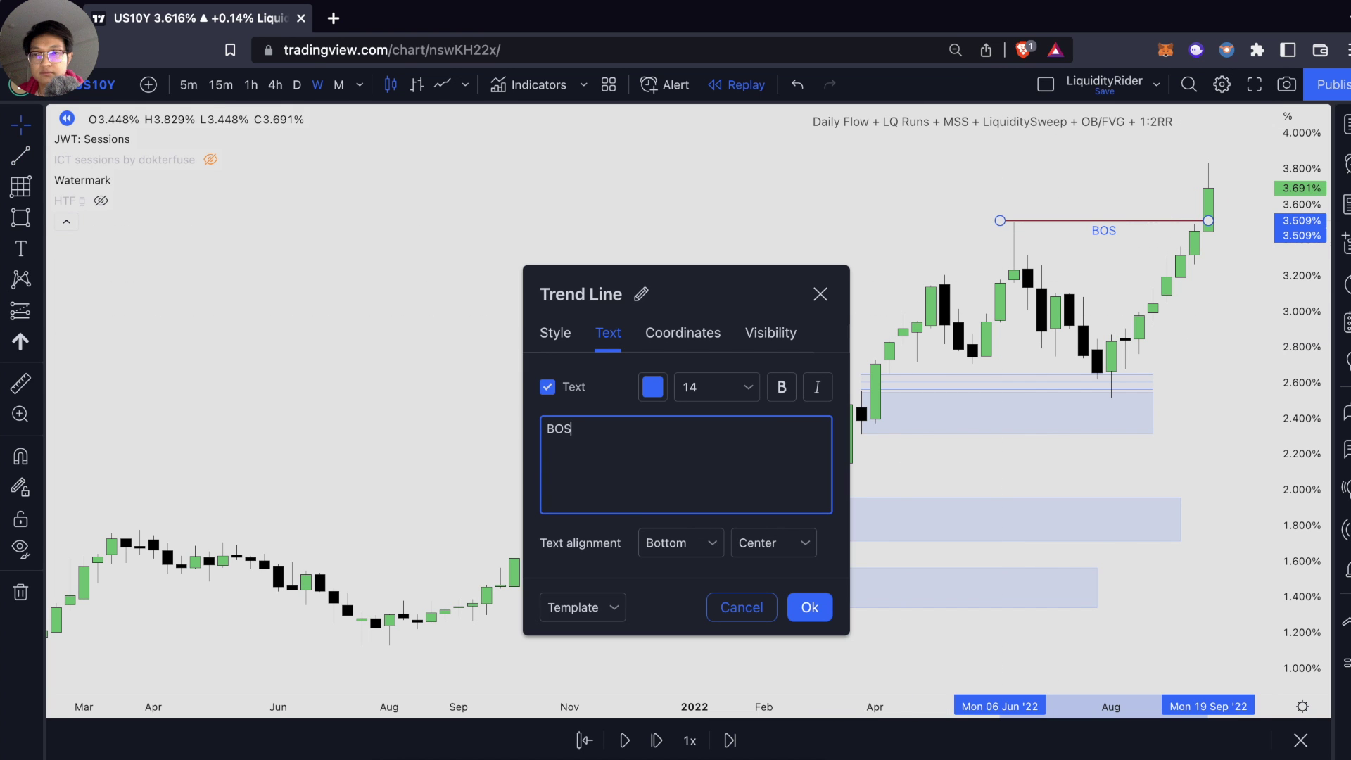
click(814, 611)
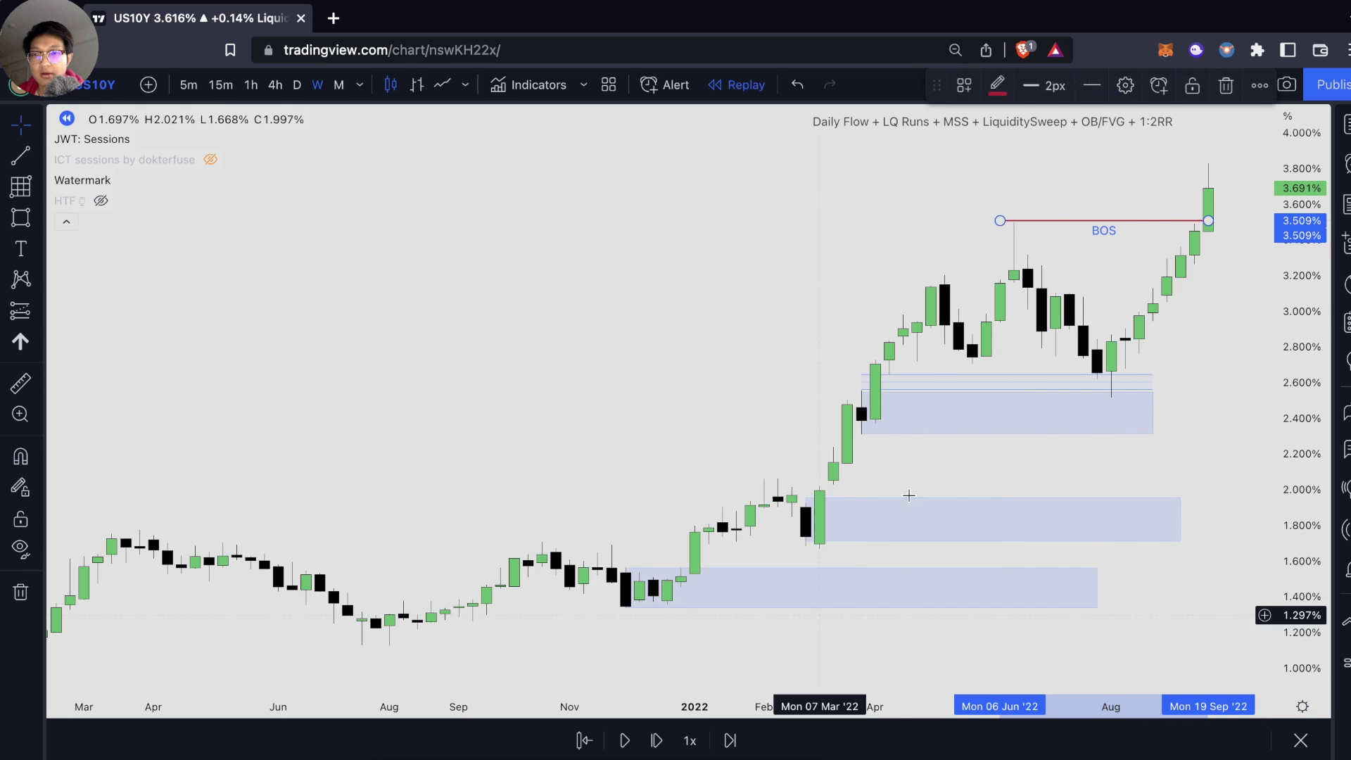
Step: Switch the chart to the daily interval and examine the price swing from the June high to the September break
scroll(827, 313, up, 2)
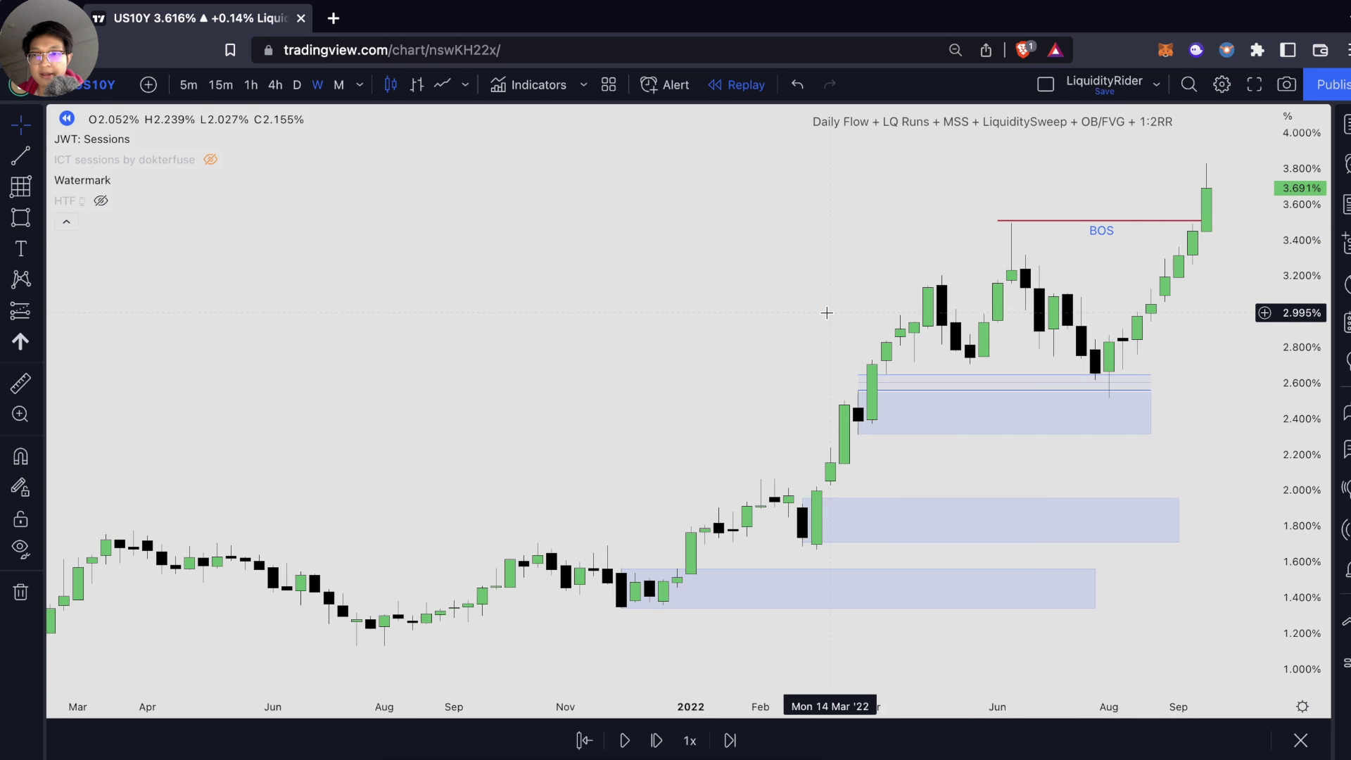
scroll(773, 463, down, 3)
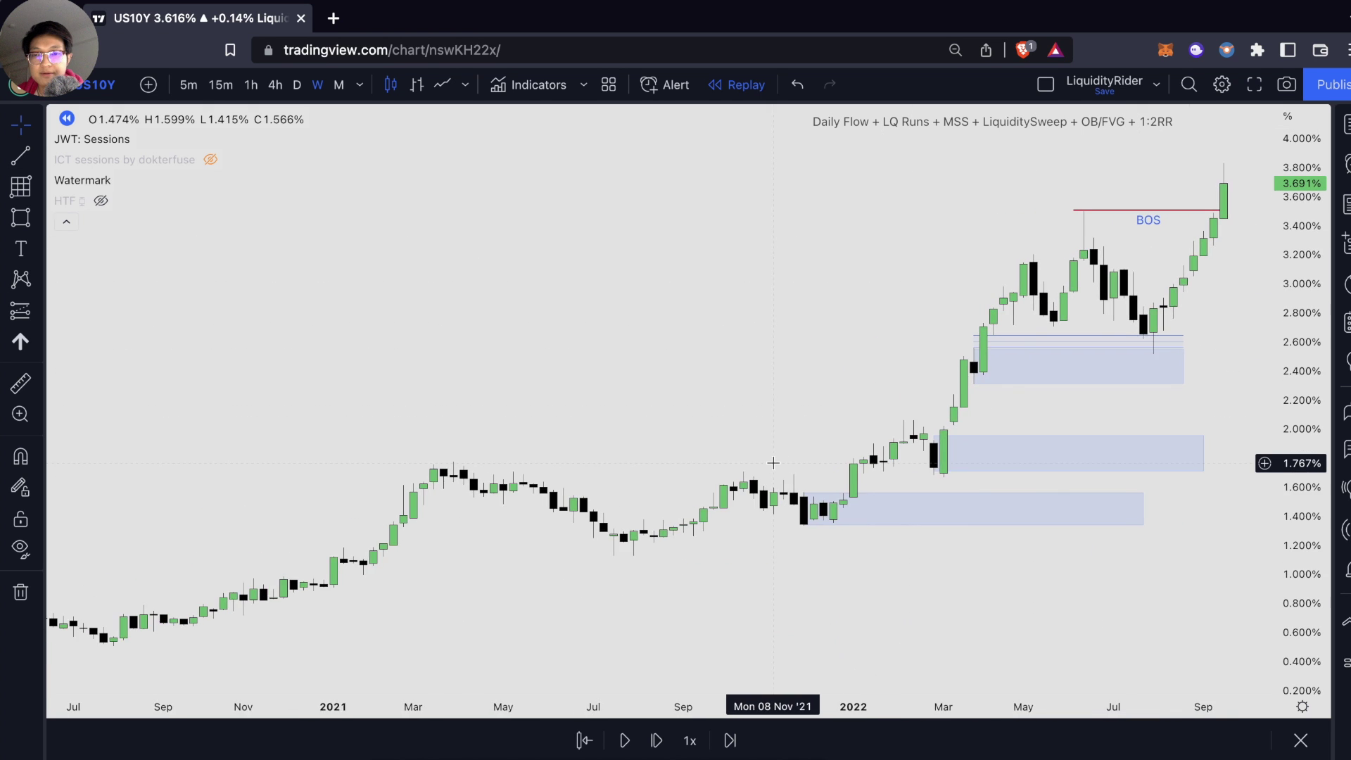
scroll(774, 466, up, 3)
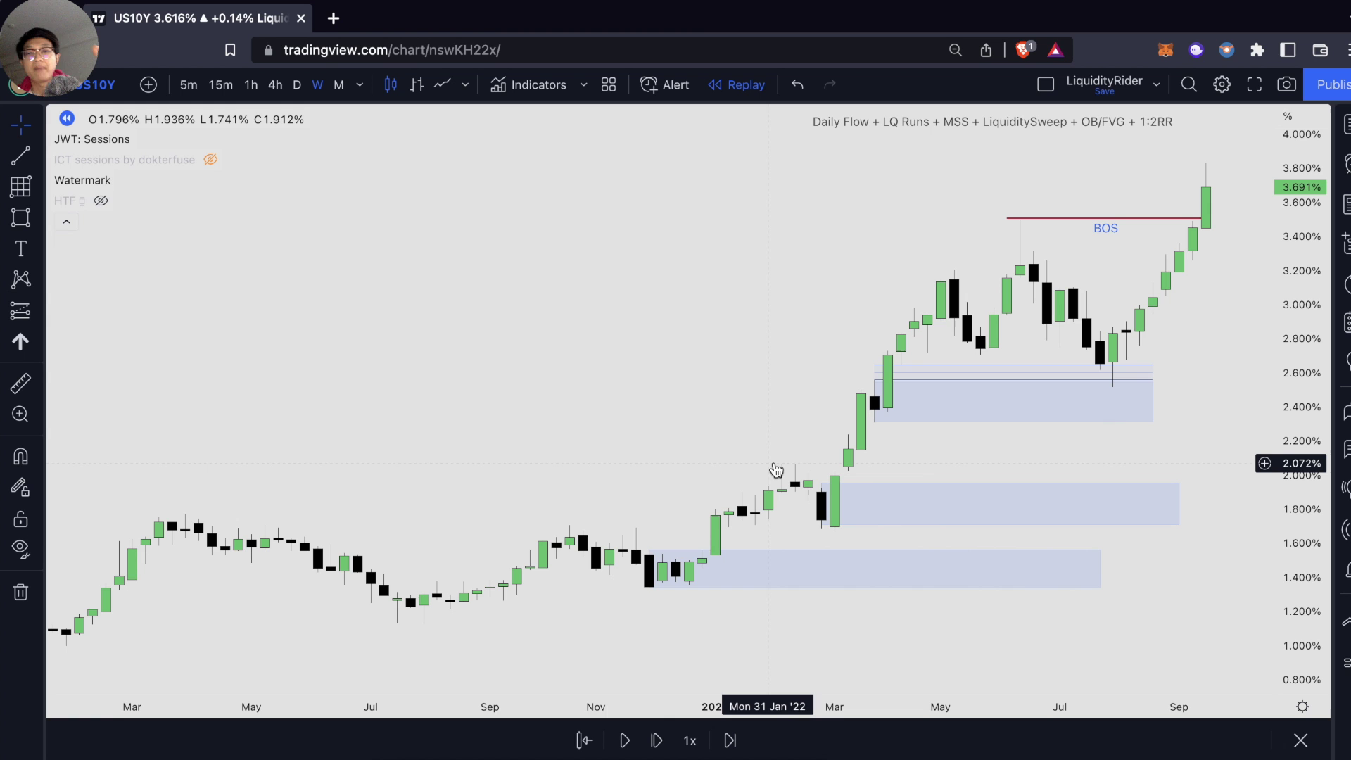
scroll(775, 470, up, 1)
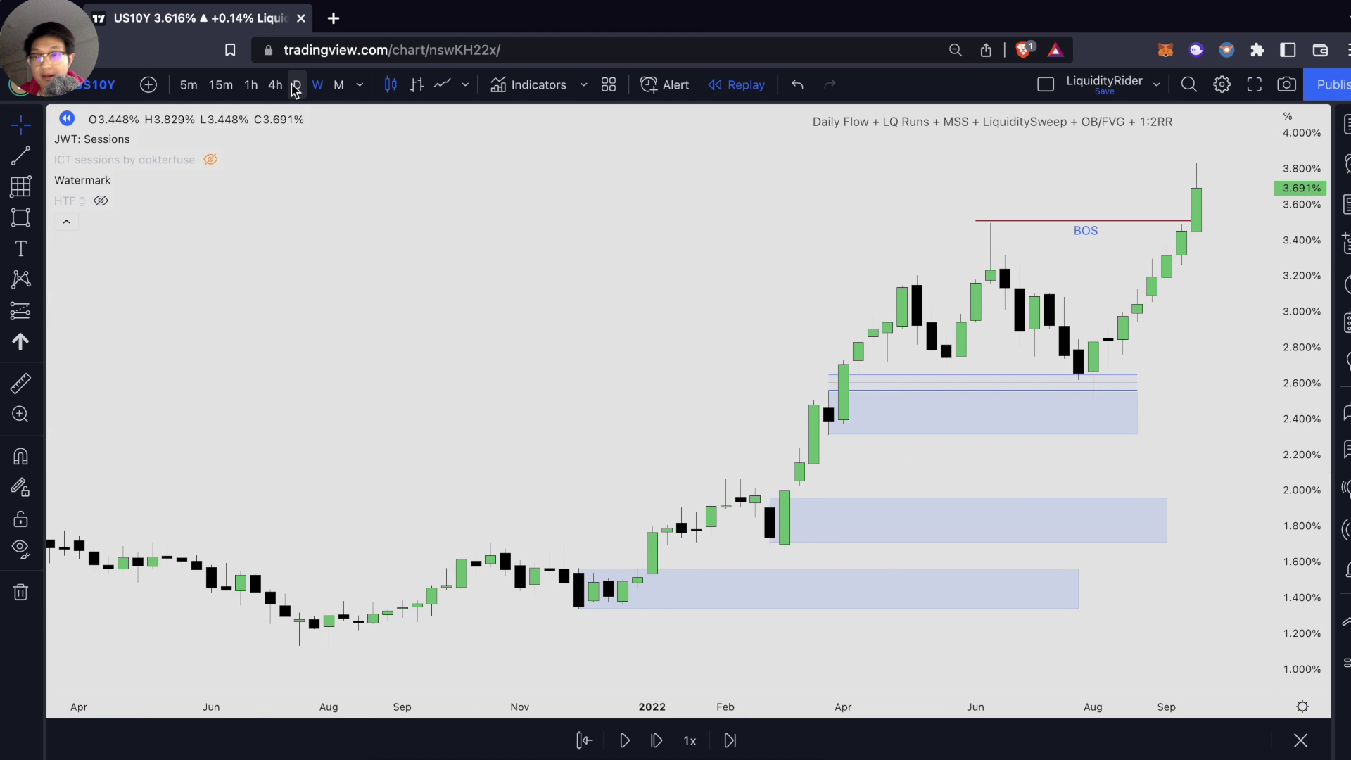
click(297, 84)
scroll(703, 380, down, 5)
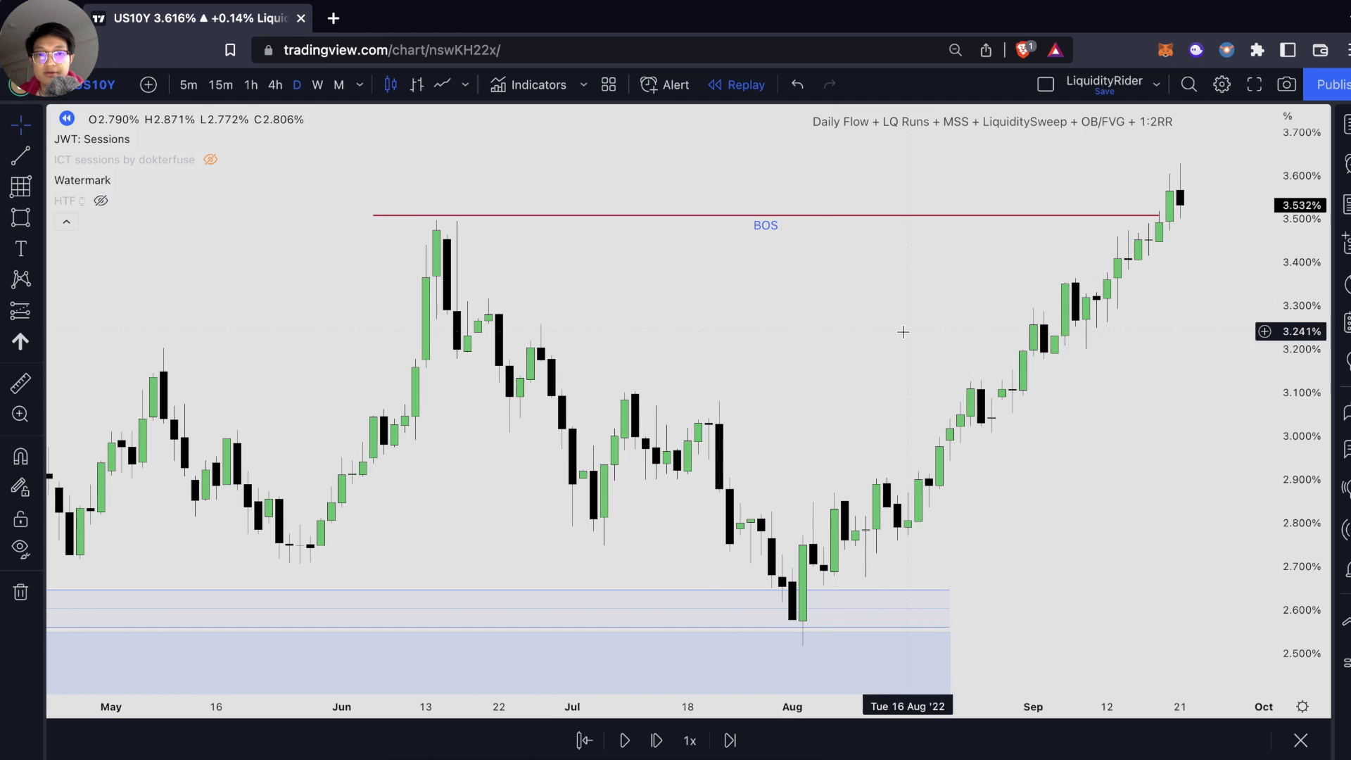
scroll(833, 331, down, 5)
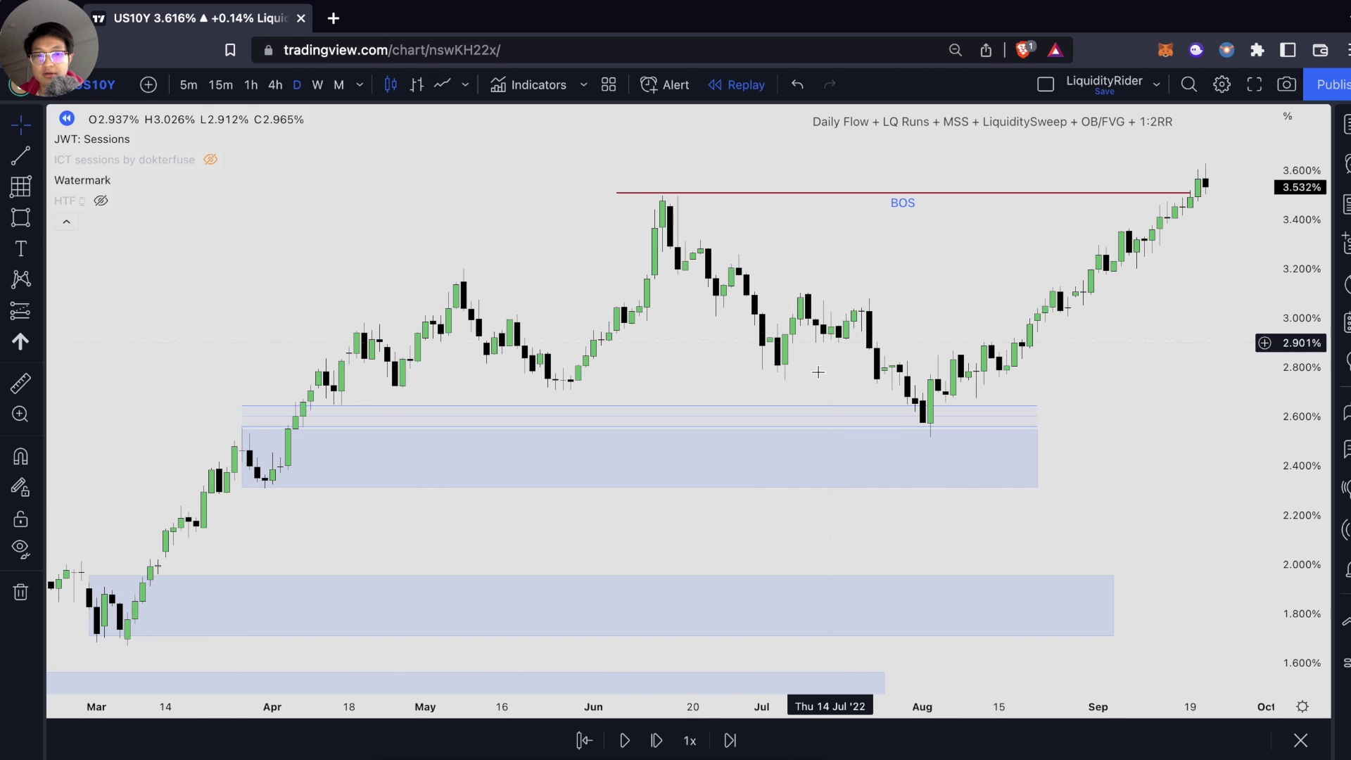
scroll(769, 495, up, 4)
scroll(769, 495, up, 1)
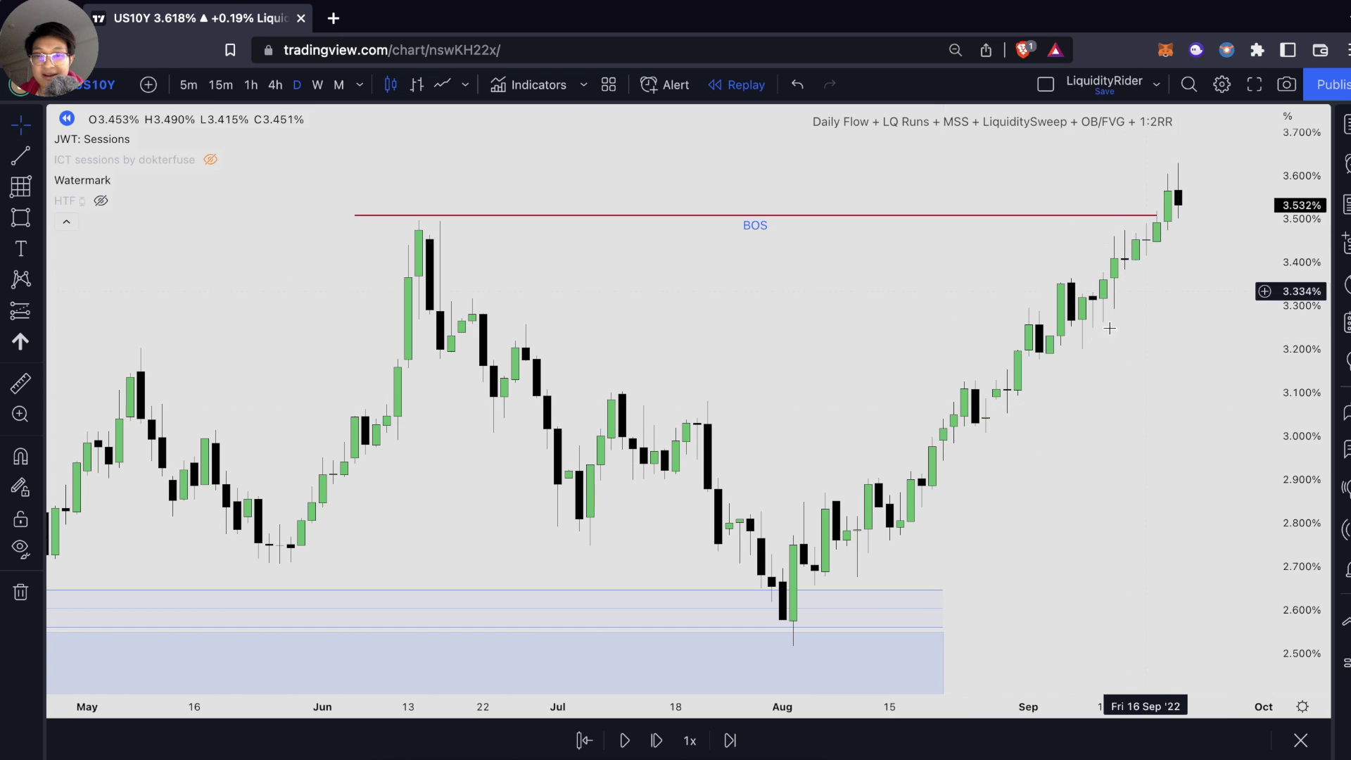
Step: Draw rectangles over the order-block candles of mid-August (about 2.90% to 2.78%), 25 August (3.122% to 3.023%) and 2 September (3.255% to 3.186%), extending to late September
key(alt+shift+r)
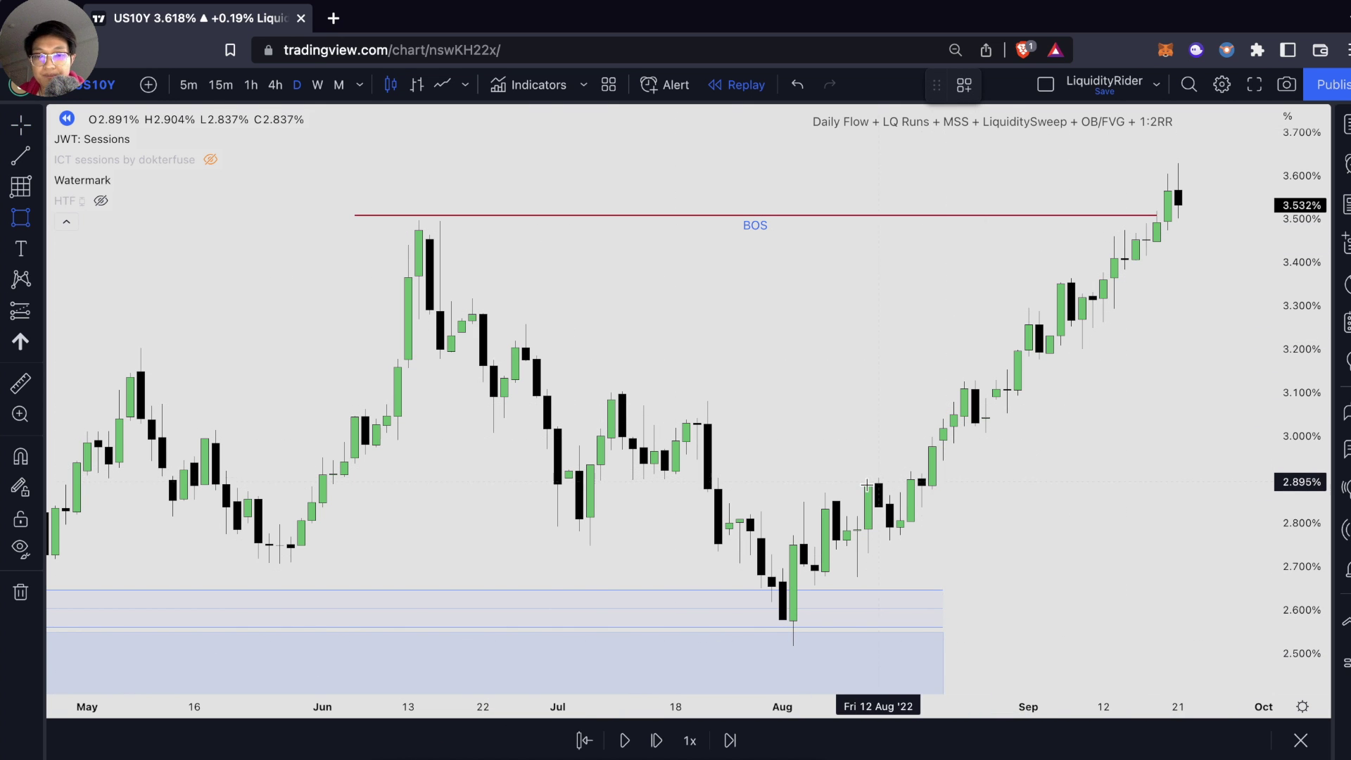
mouse_move(871, 484)
mouse_down()
mouse_move(1041, 561)
mouse_move(1220, 530)
mouse_up()
key(alt+shift+r)
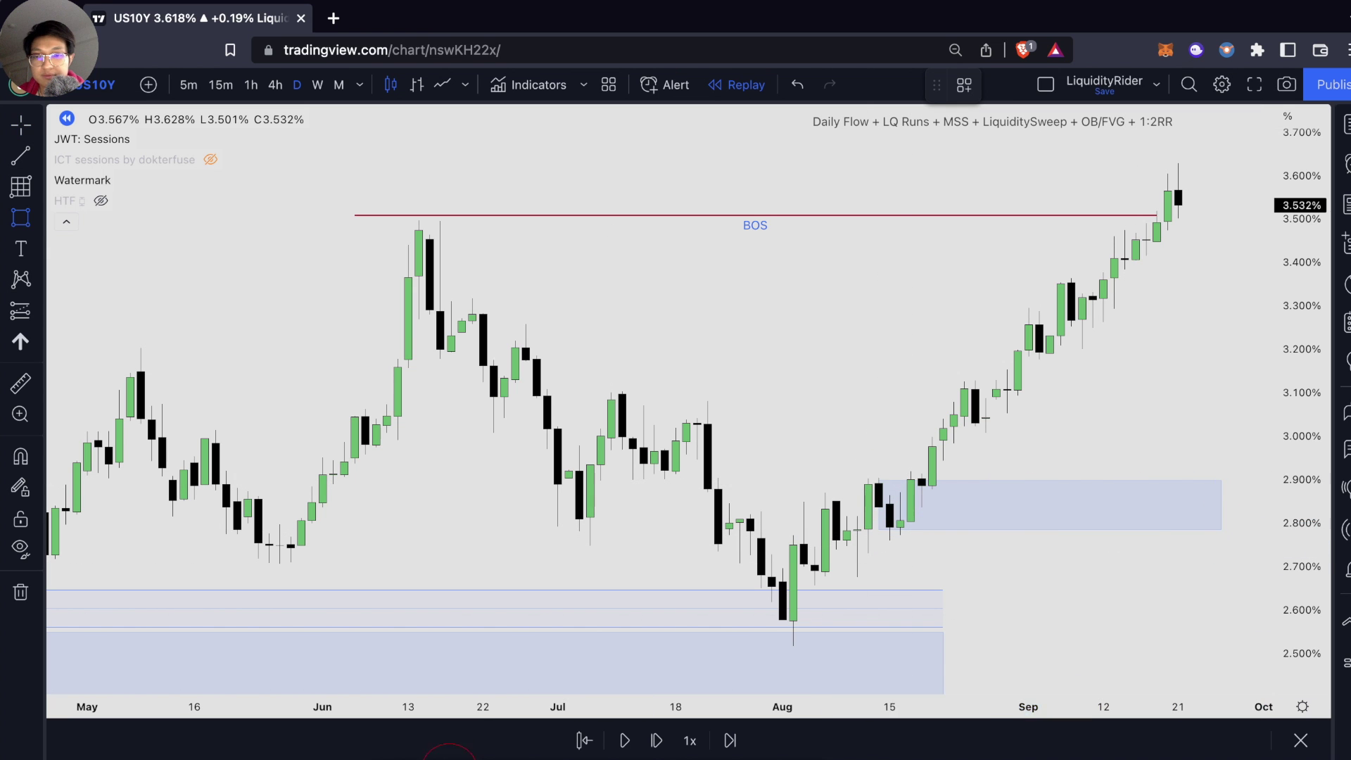
mouse_move(976, 425)
mouse_down()
mouse_move(1242, 371)
mouse_move(1242, 383)
mouse_up()
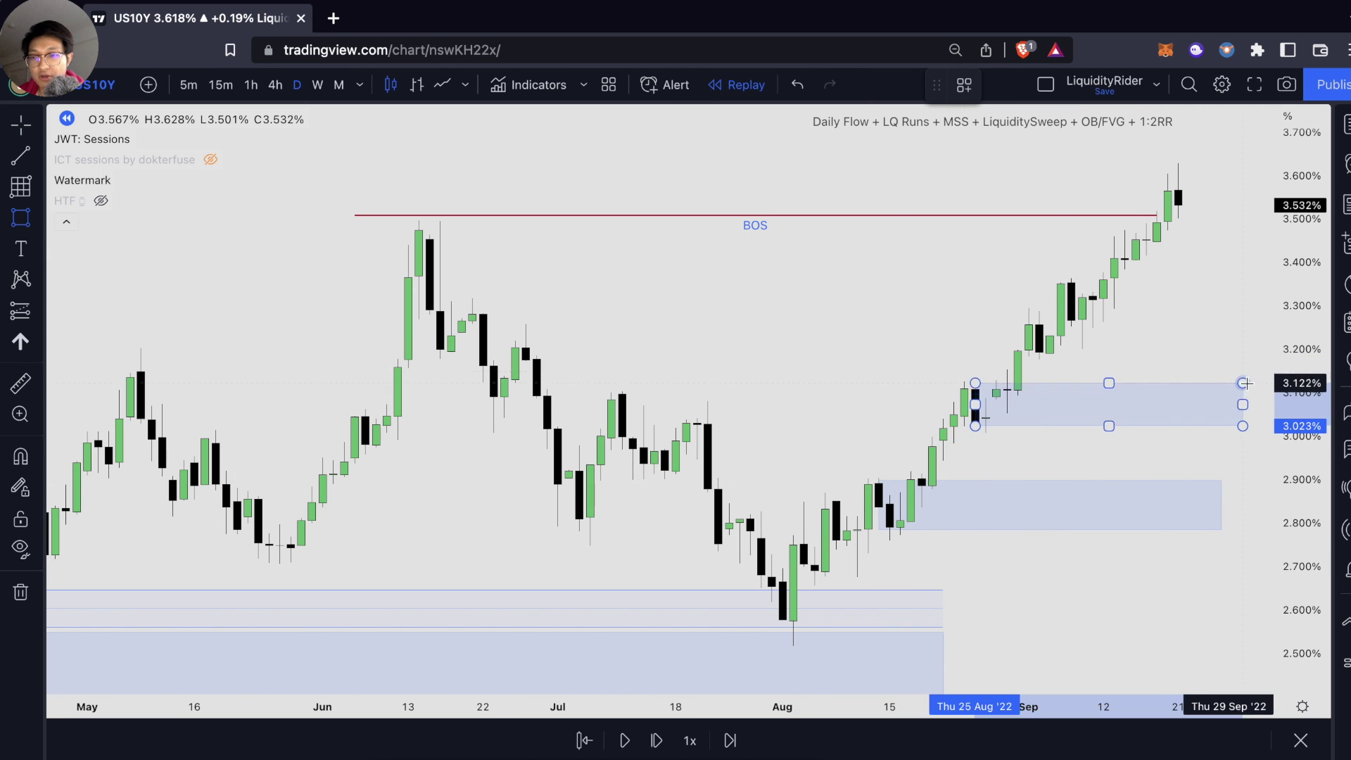
key(Escape)
key(alt+shift+r)
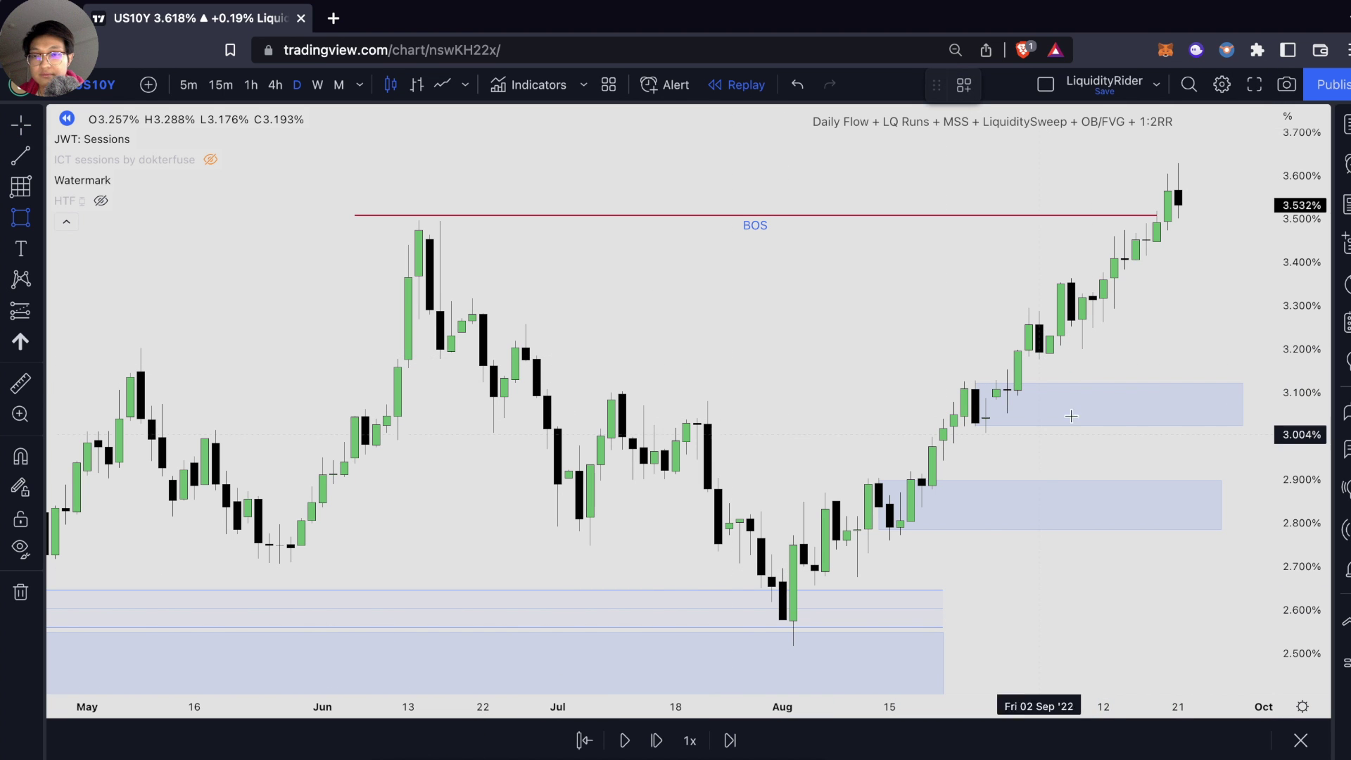
drag(1037, 326, 1230, 356)
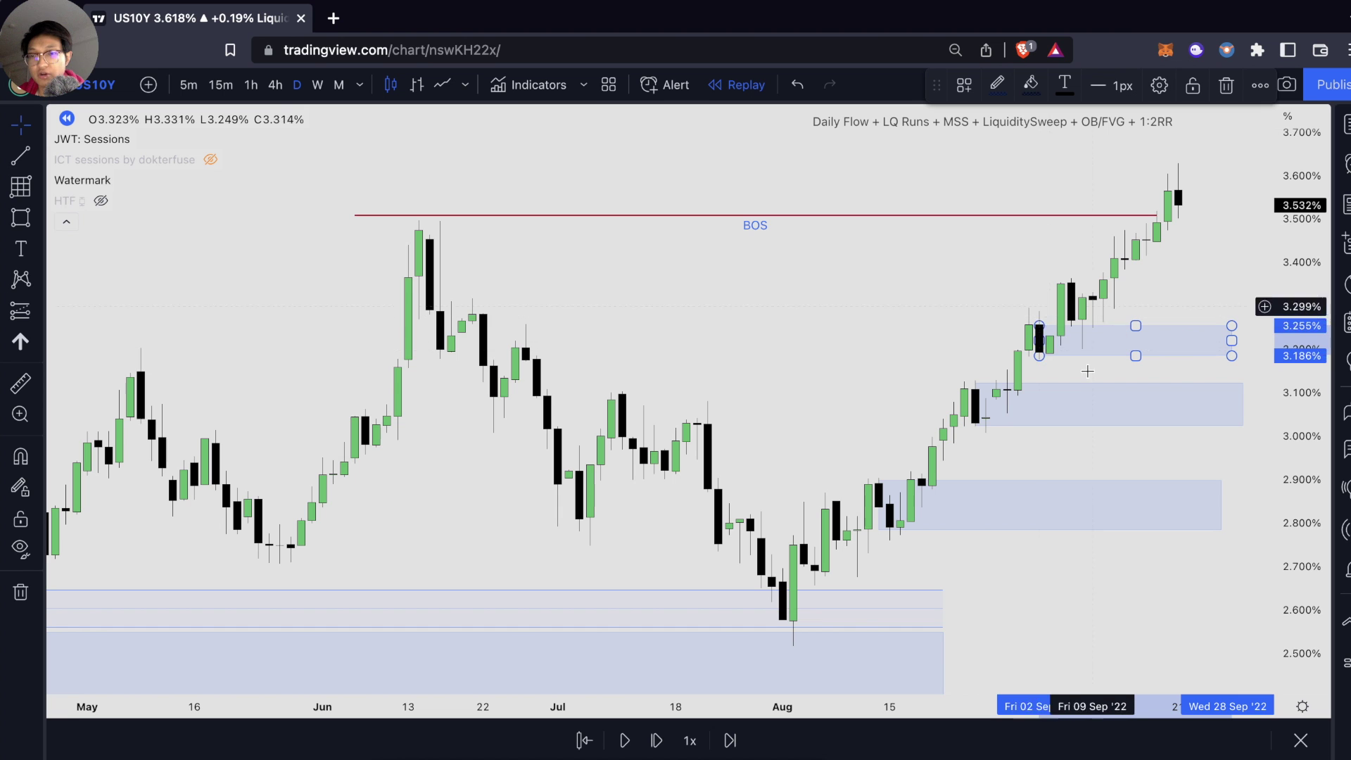
click(959, 287)
scroll(853, 356, up, 1)
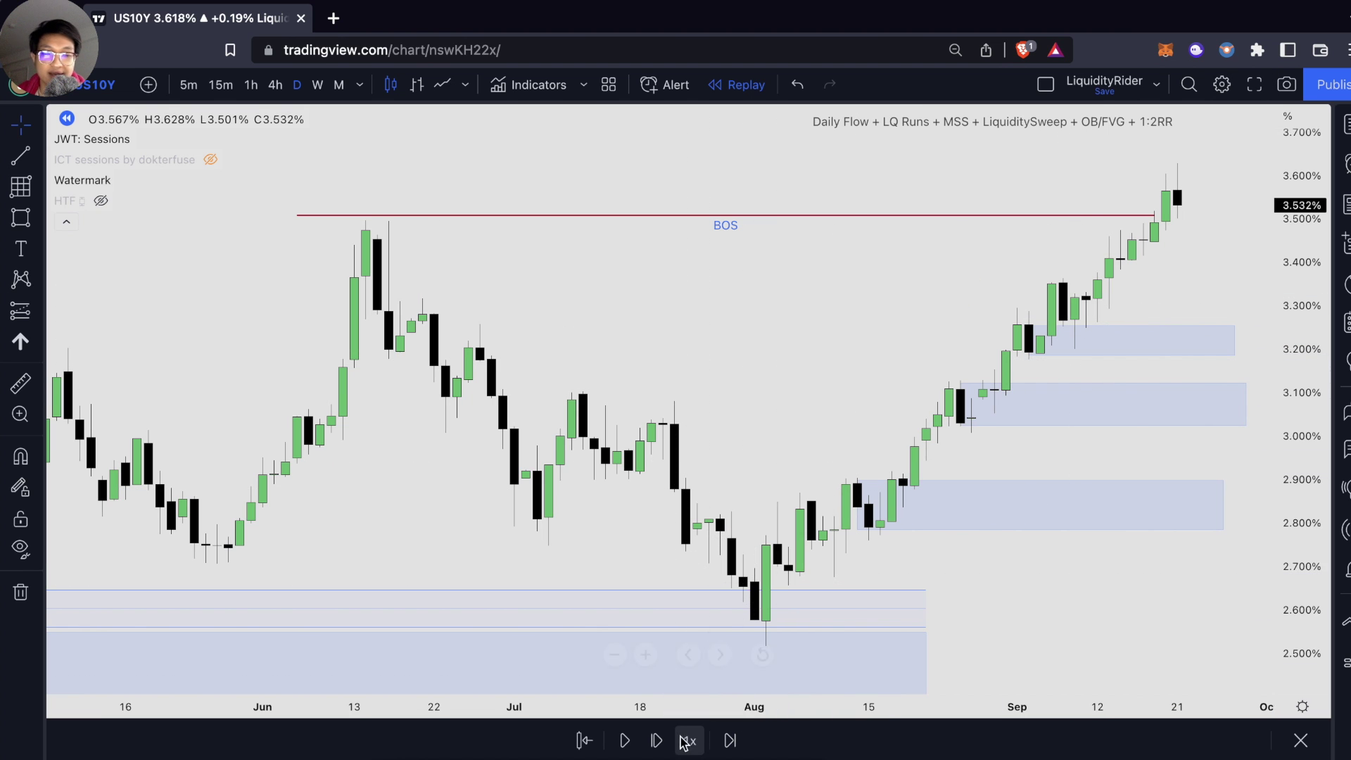
Step: Advance the replay two daily bars and mark the gap above the 21 September candle, from about 3.62% to 3.66%
click(660, 746)
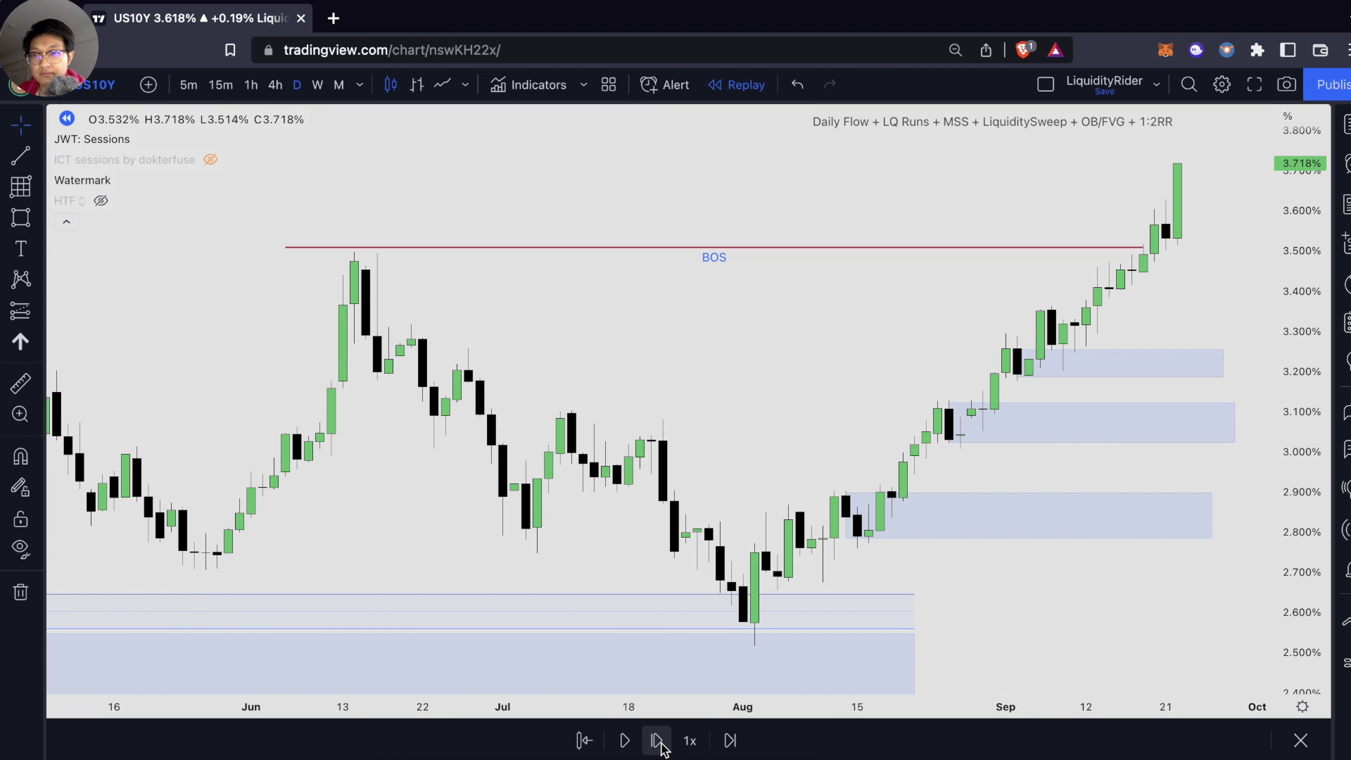
click(660, 745)
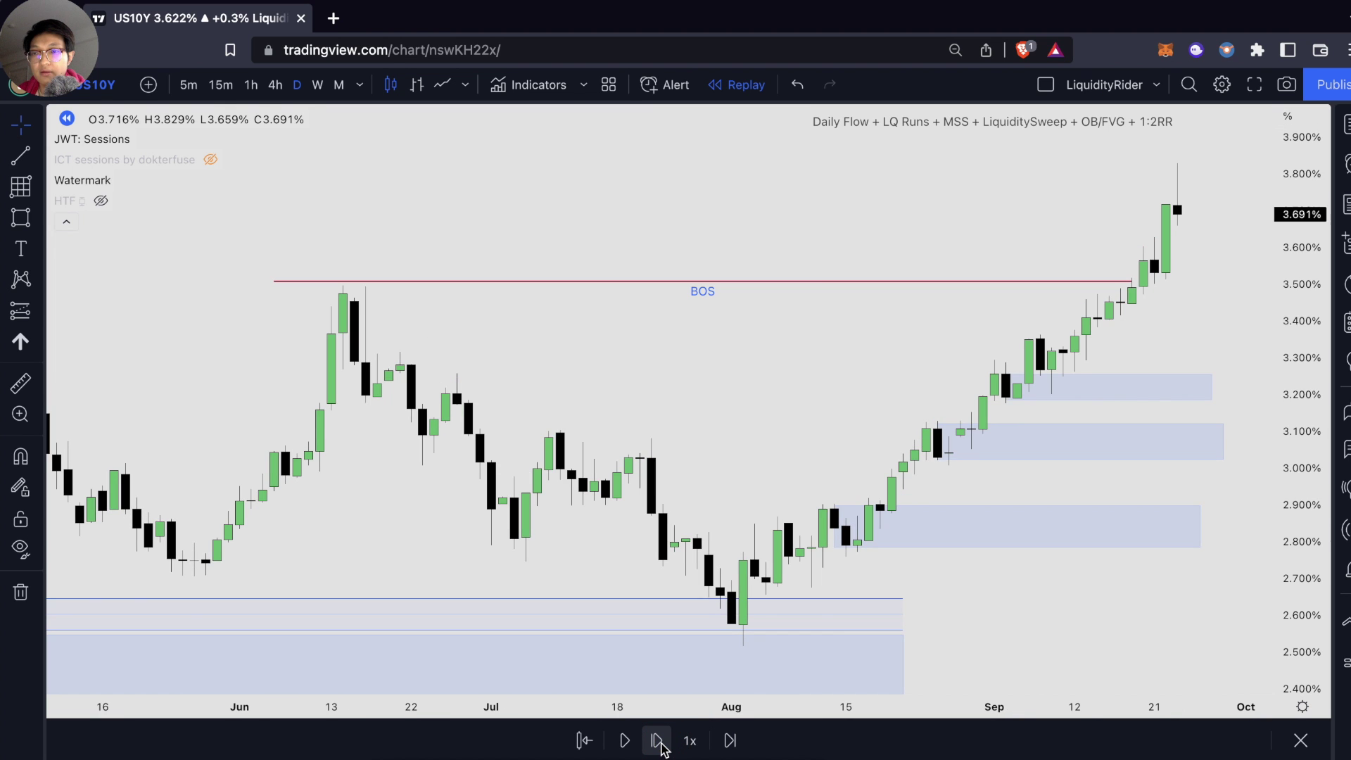
click(692, 649)
drag(1154, 238, 1245, 216)
scroll(1245, 216, right, 3)
click(1213, 224)
Step: Draw a rectangle over the 21 September 2022 order block, from 3.501% up to the gap's lower edge, extending into October
key(alt+shift+r)
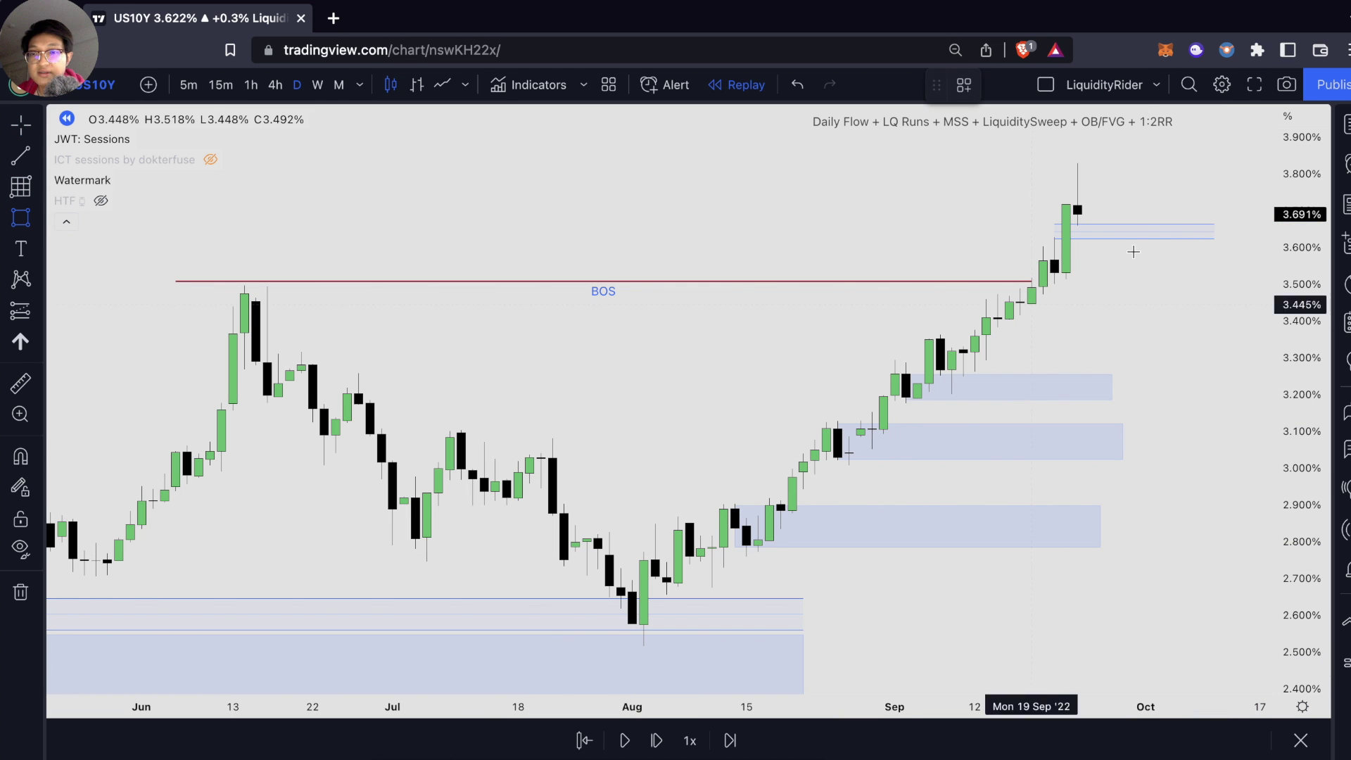
click(1054, 285)
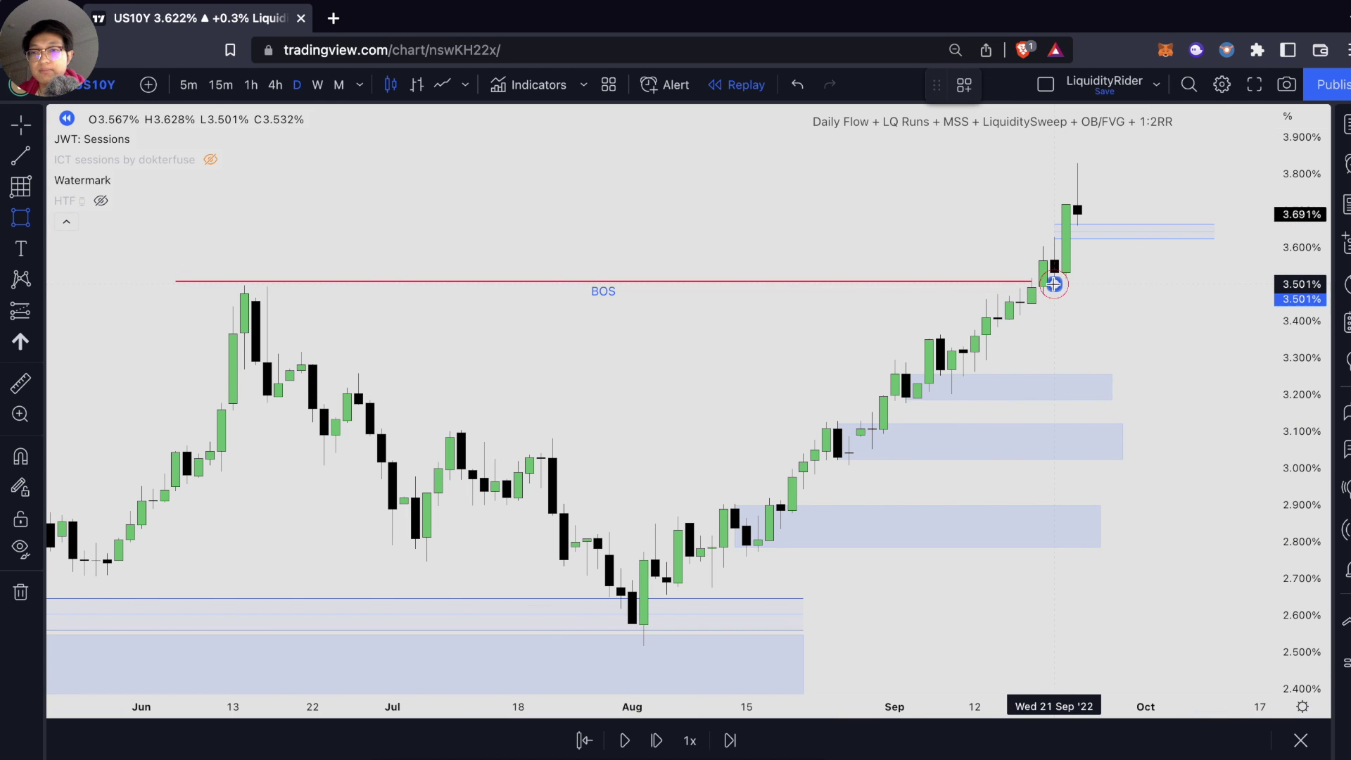
click(1226, 240)
click(1126, 201)
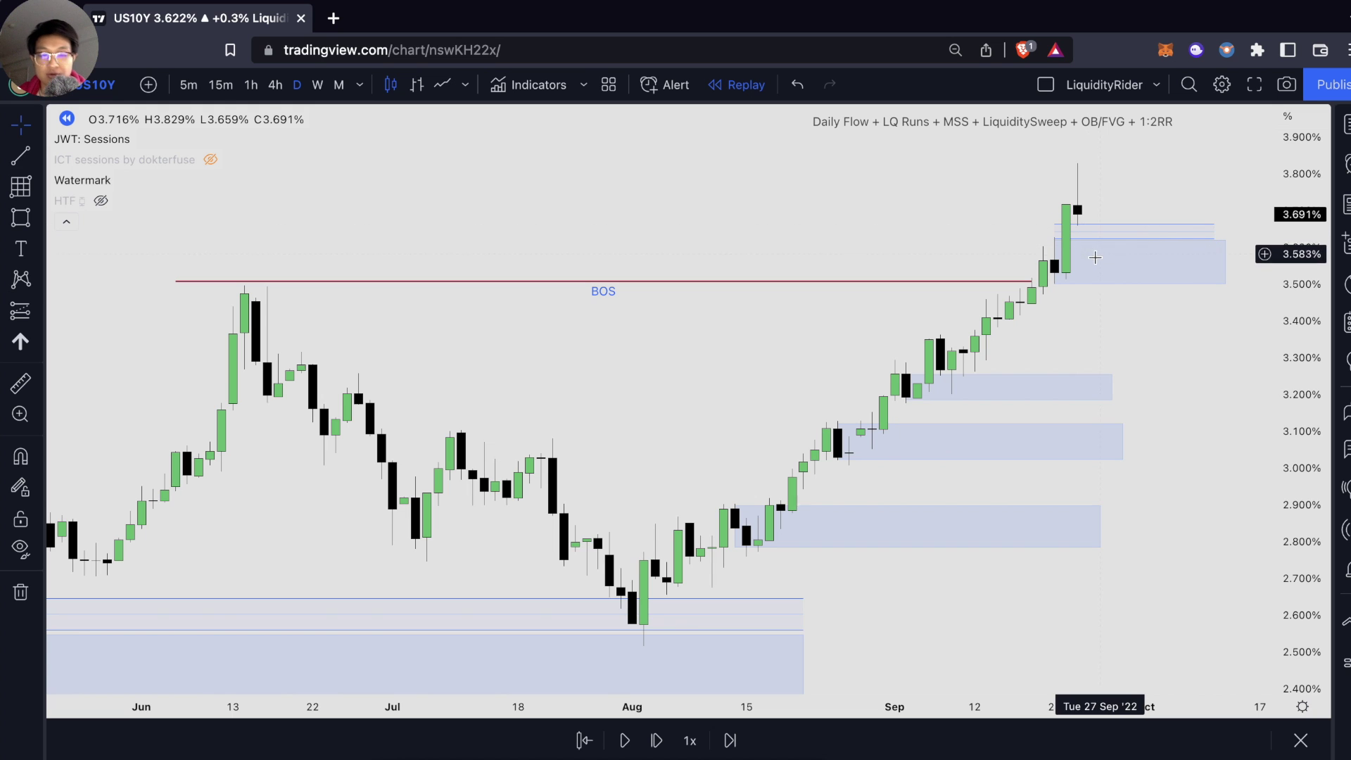
click(1070, 273)
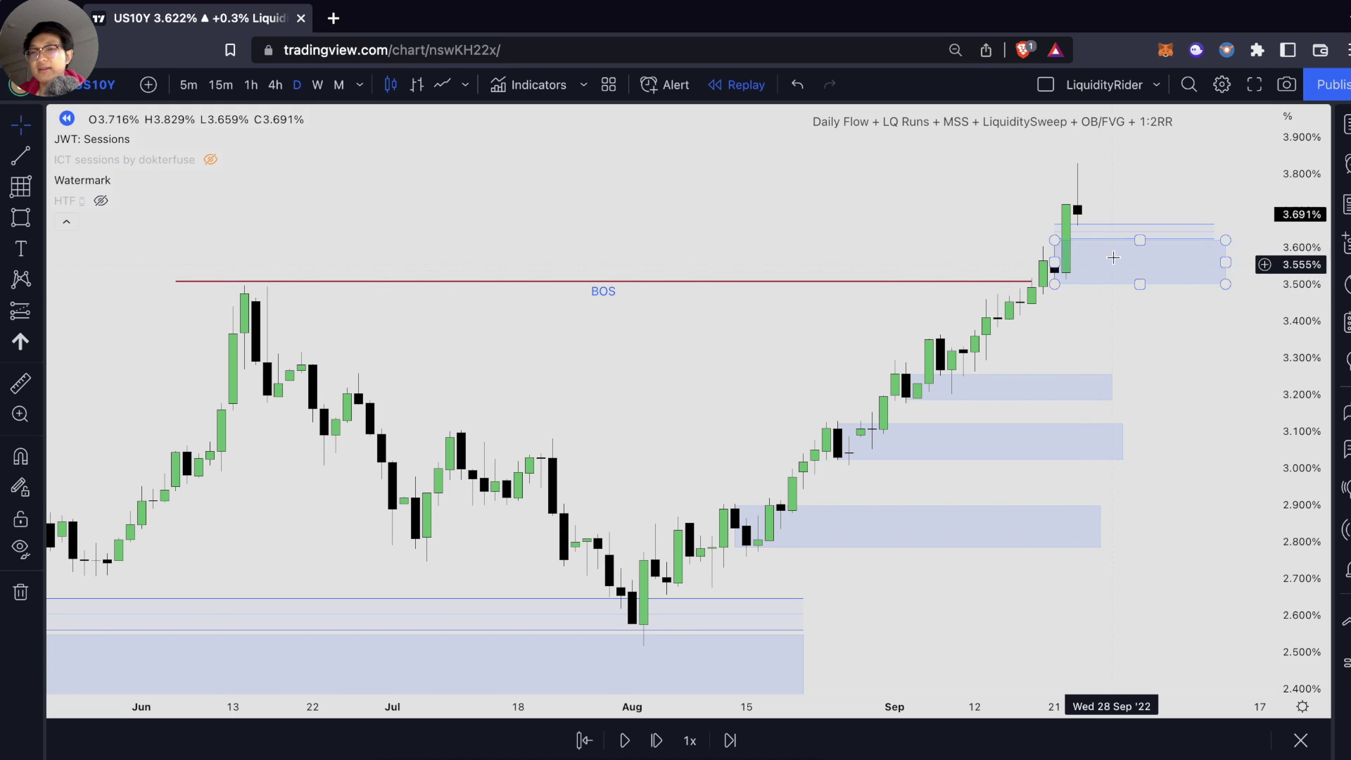
Step: Advance the replay six daily bars until price retraces into the 21 September gap and order block
click(656, 740)
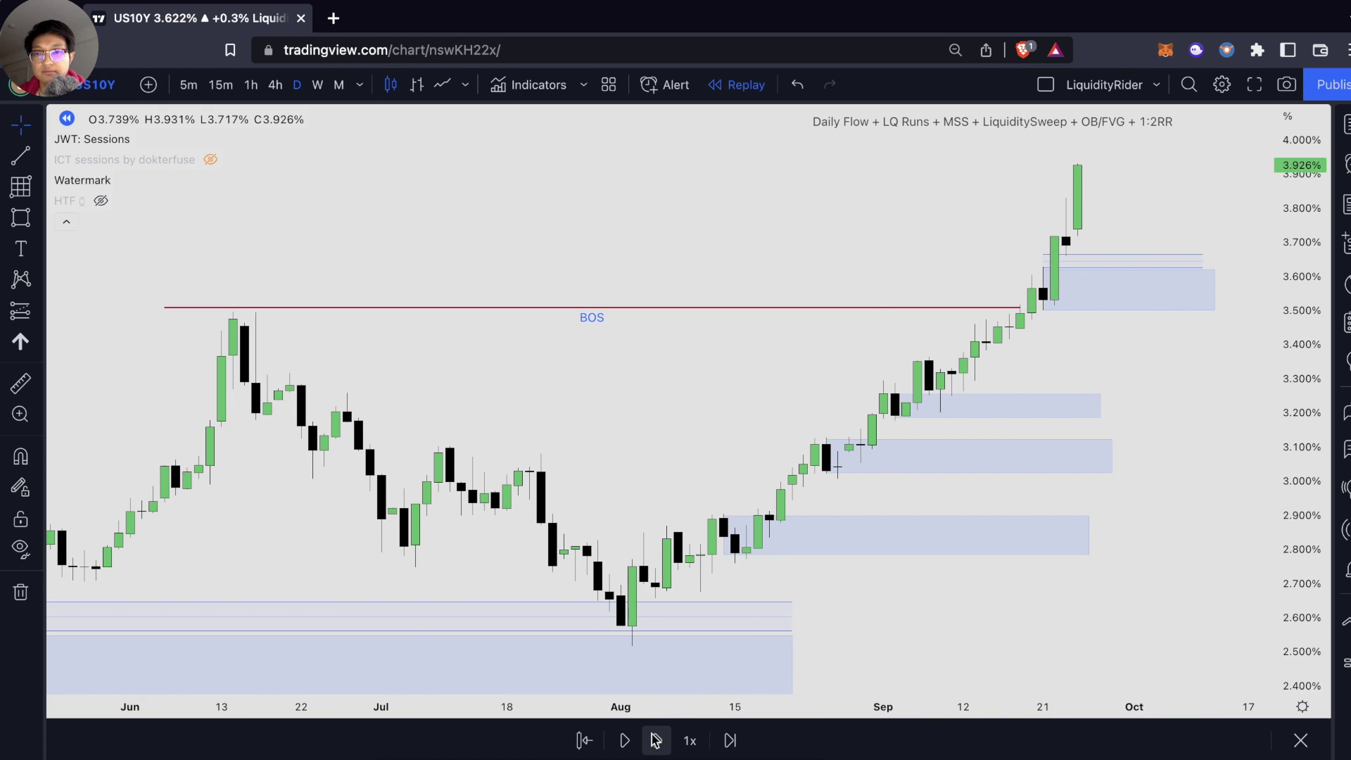
click(656, 740)
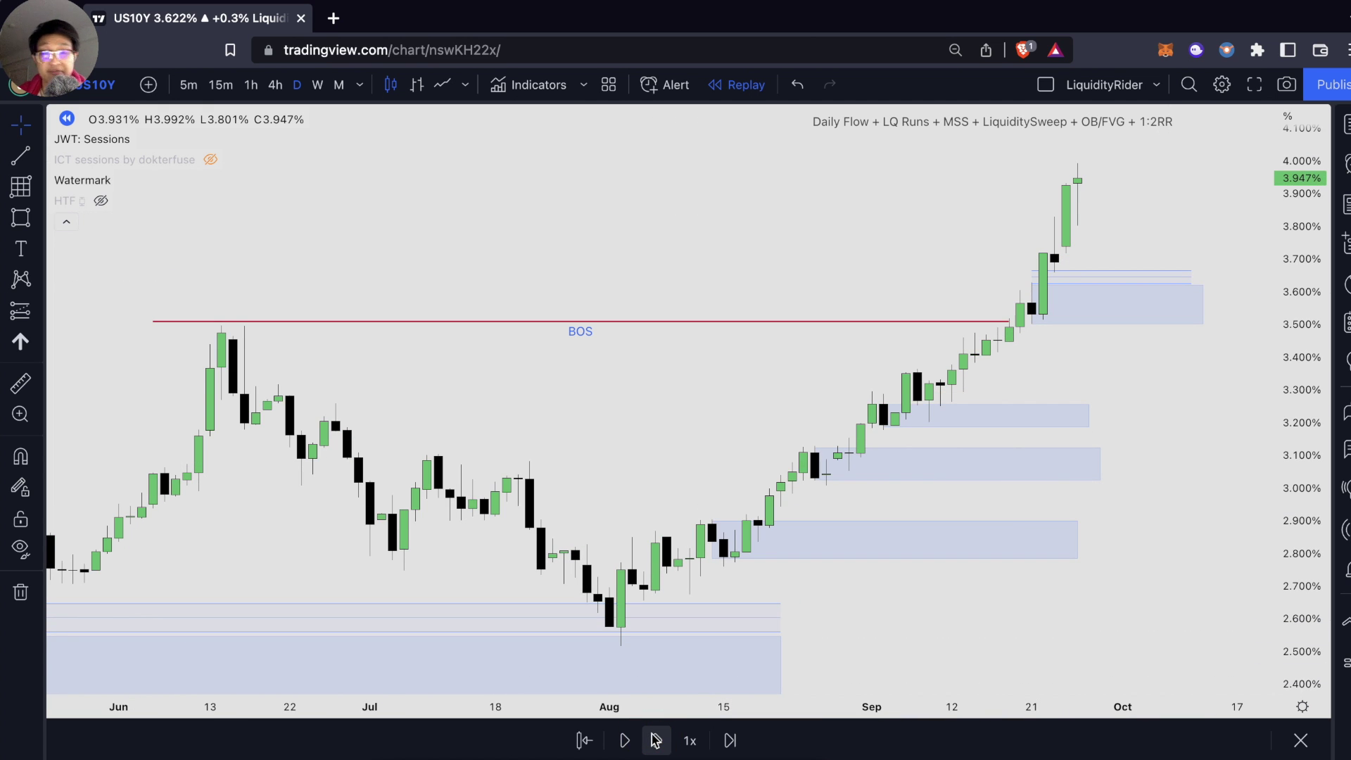
click(655, 740)
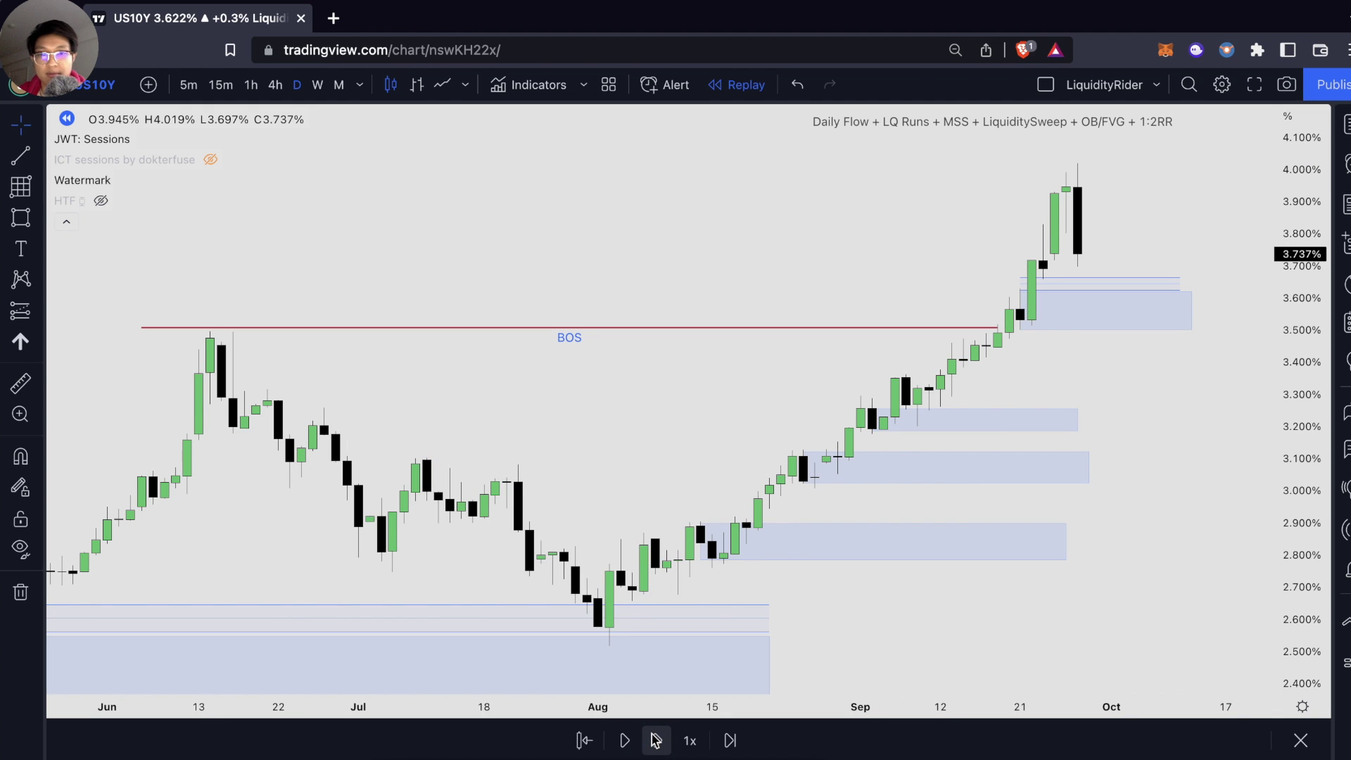
click(656, 741)
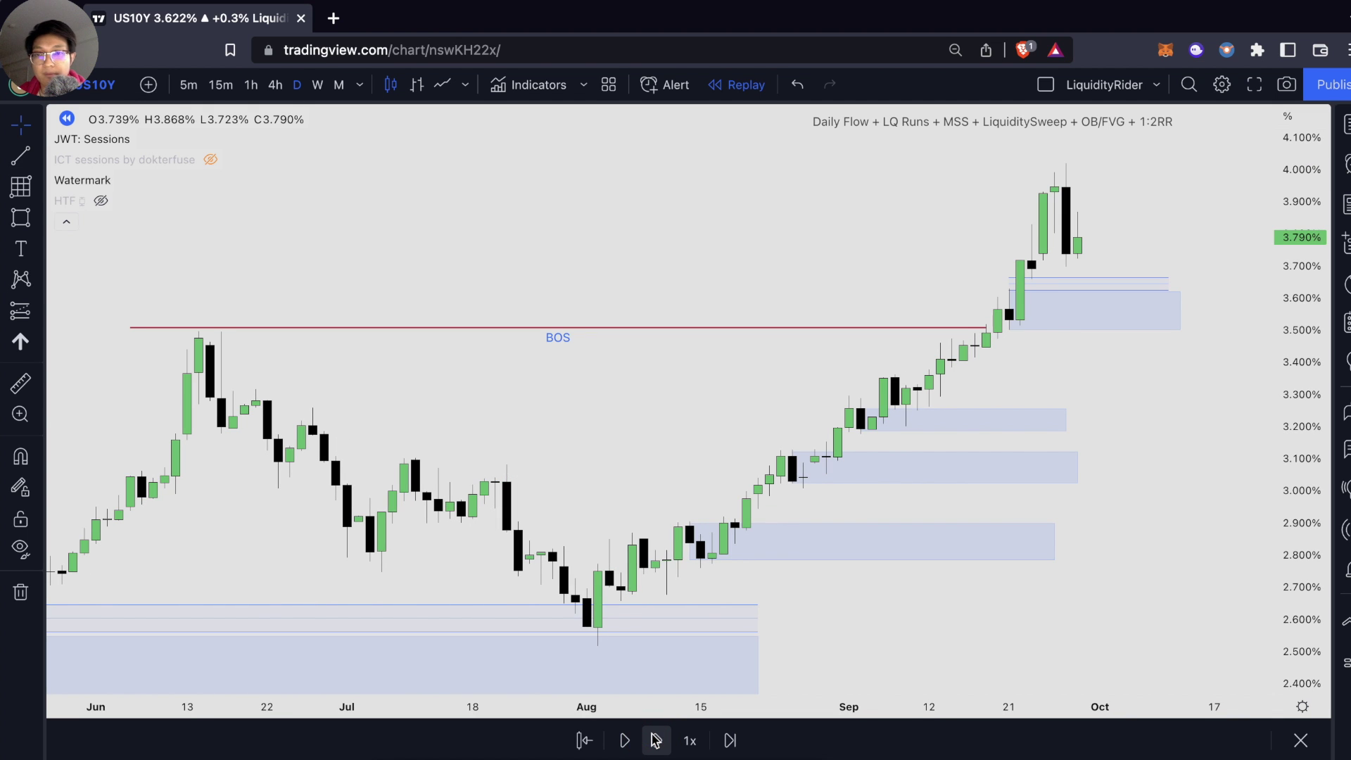
click(655, 740)
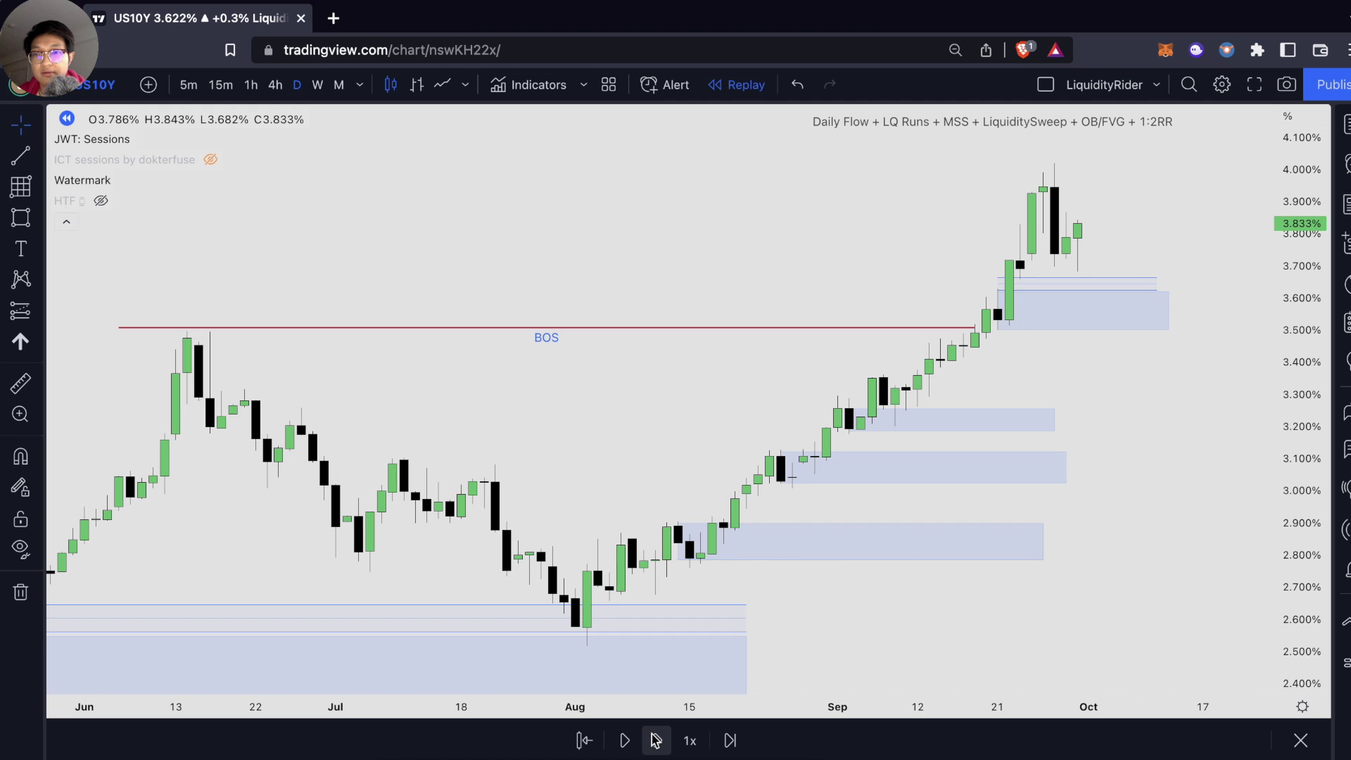
click(656, 740)
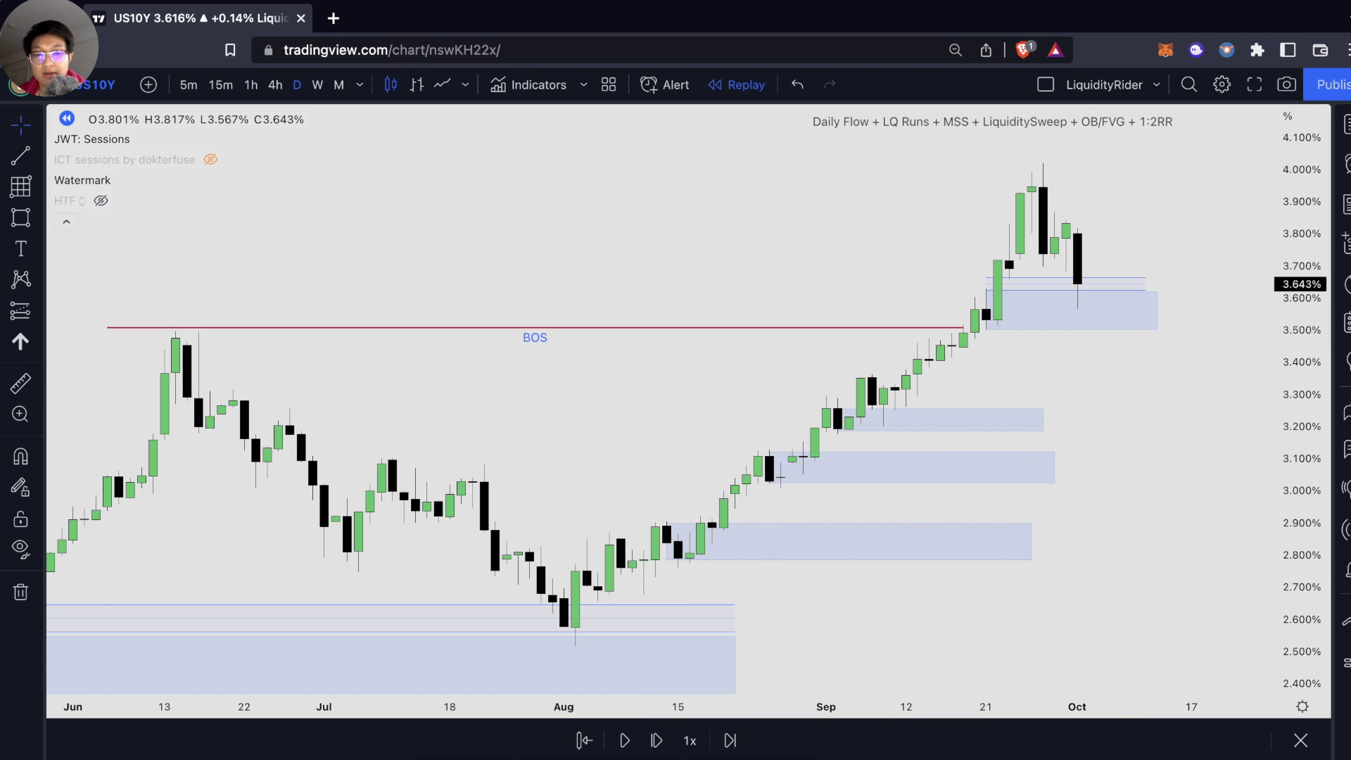
Step: Place a long position starting 4 October 2022 with entry at 3.654%, stop at 3.456% and target at 4.018%
click(1087, 285)
drag(1088, 282, 1089, 280)
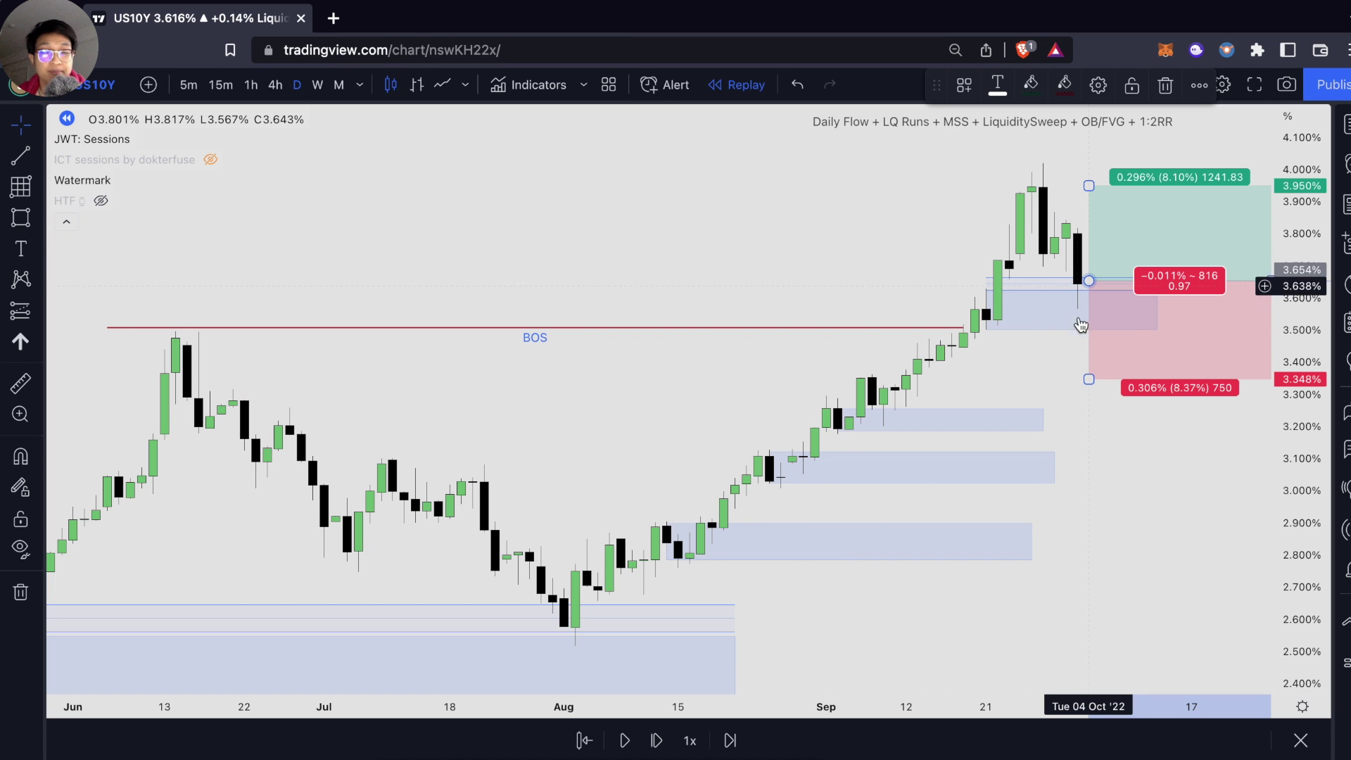
drag(1085, 382, 1087, 345)
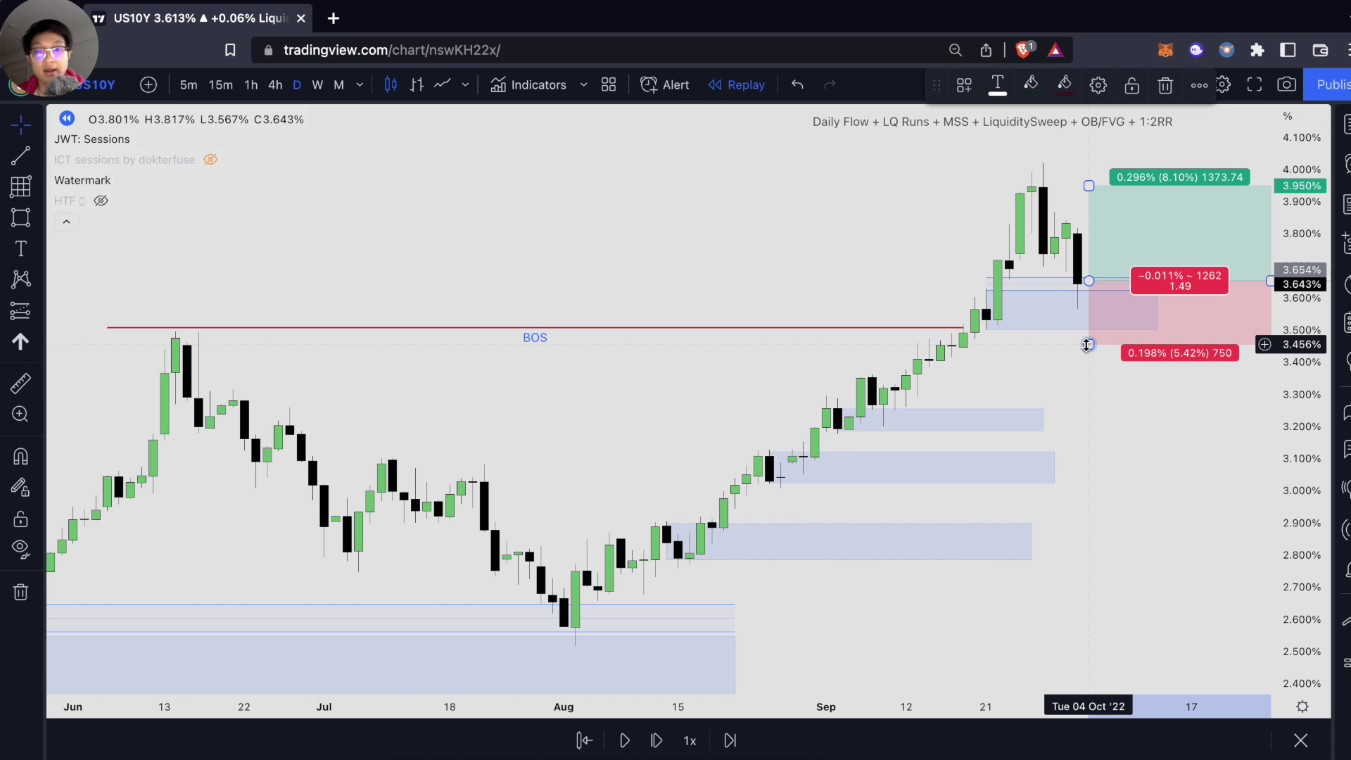
drag(1089, 186, 1103, 163)
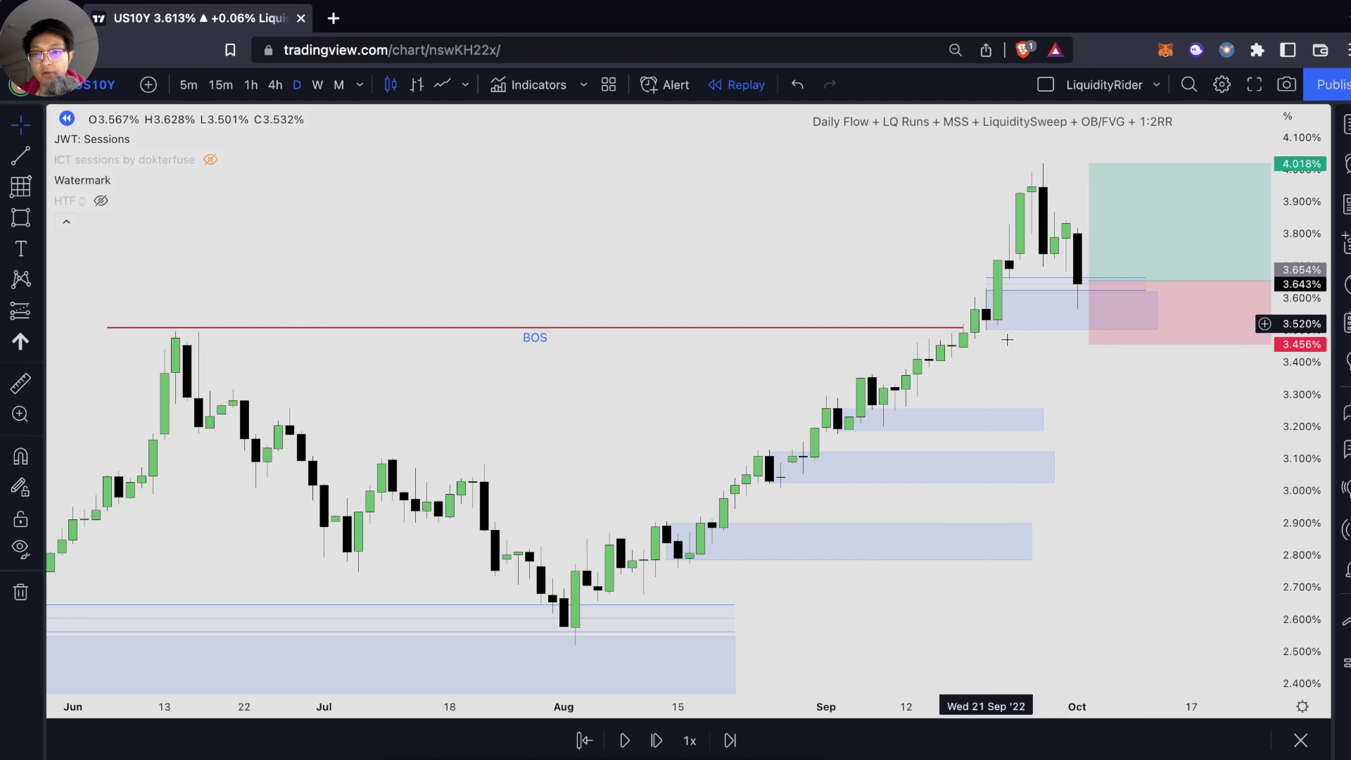
Step: Step the replay forward bar by bar until price reaches the long position's 4.018% target, and review the completed trade
click(656, 741)
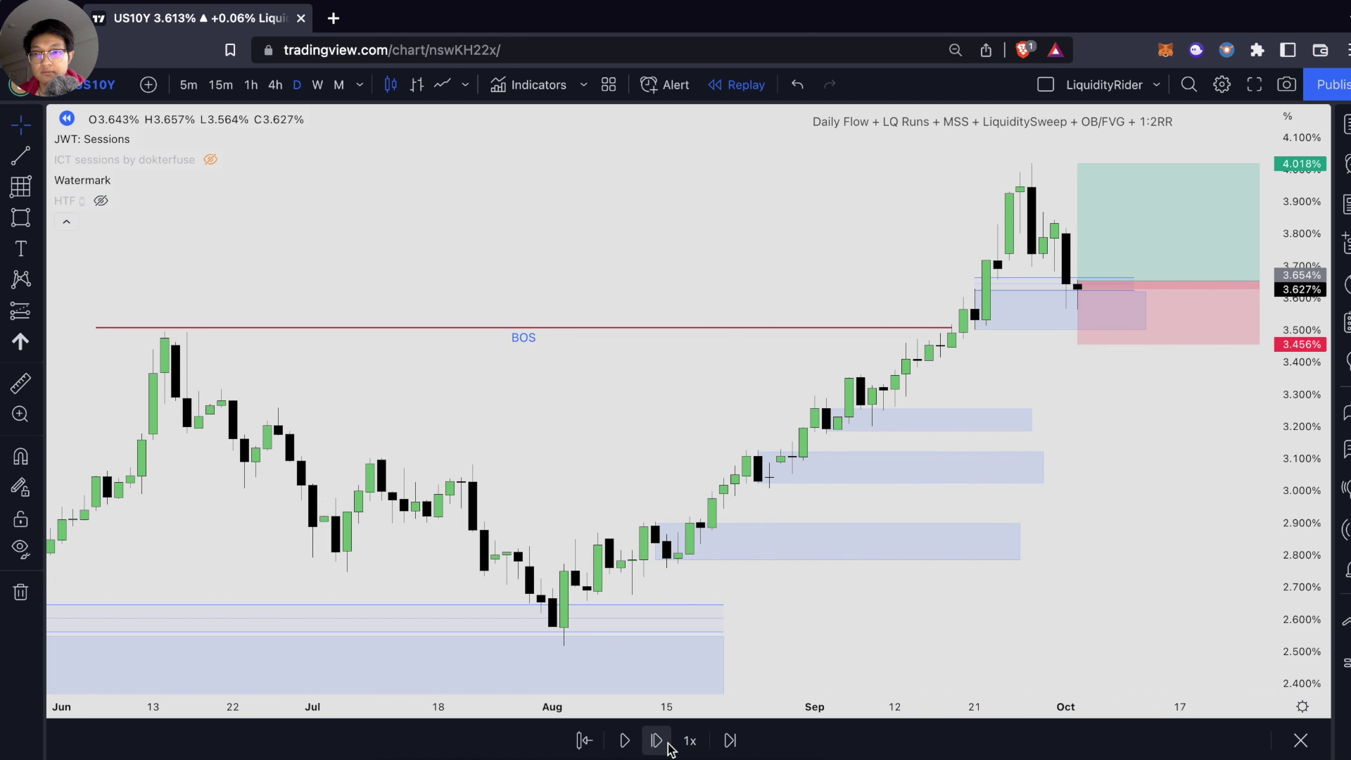
click(664, 743)
click(667, 743)
click(667, 742)
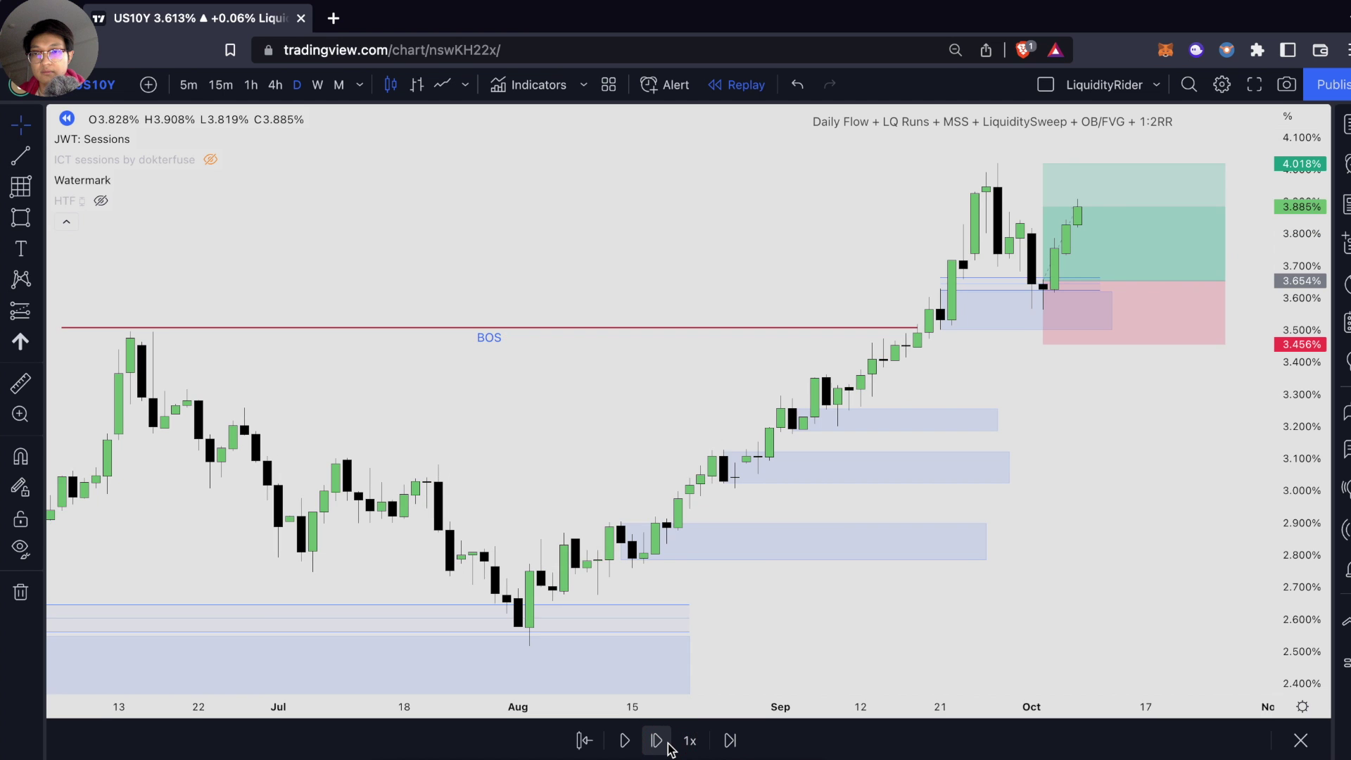
click(666, 743)
click(667, 743)
click(667, 743)
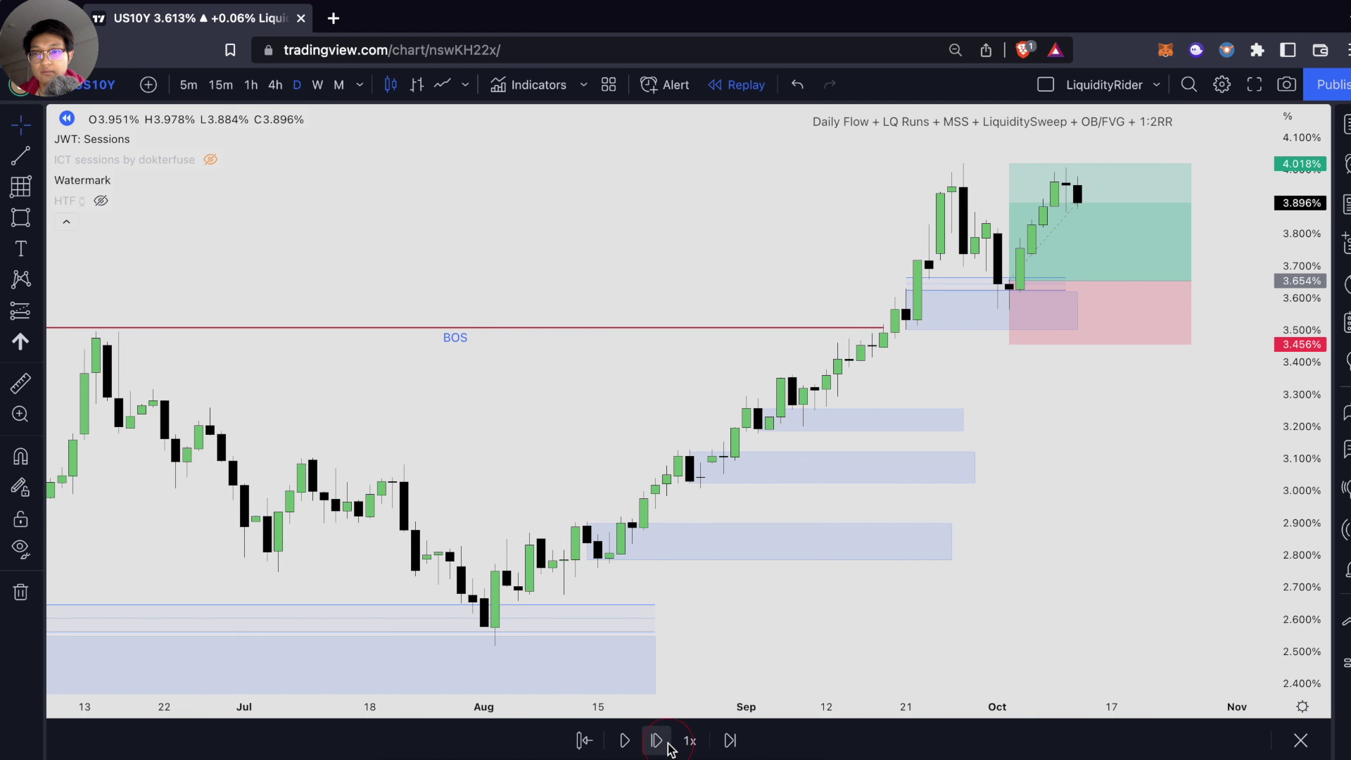
click(667, 743)
click(667, 743)
scroll(1119, 546, left, 5)
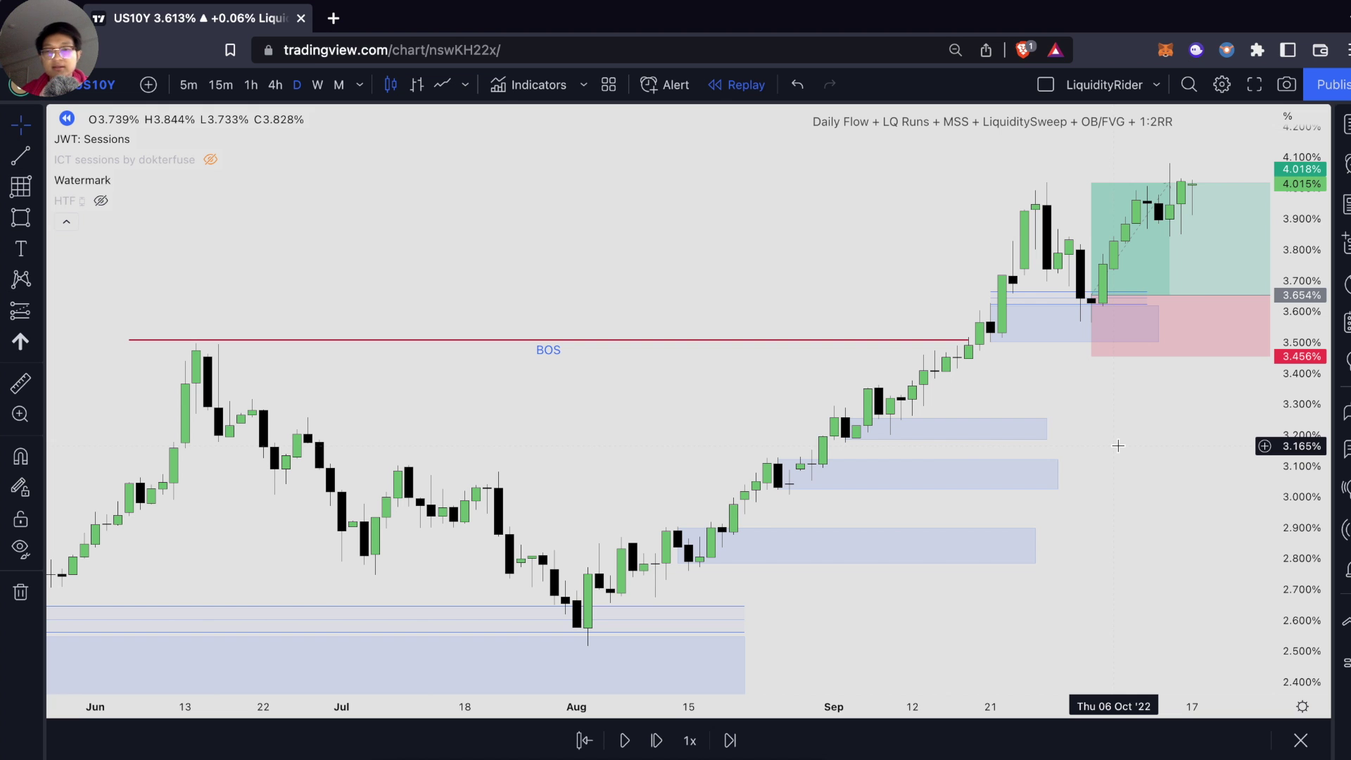
scroll(1118, 445, down, 2)
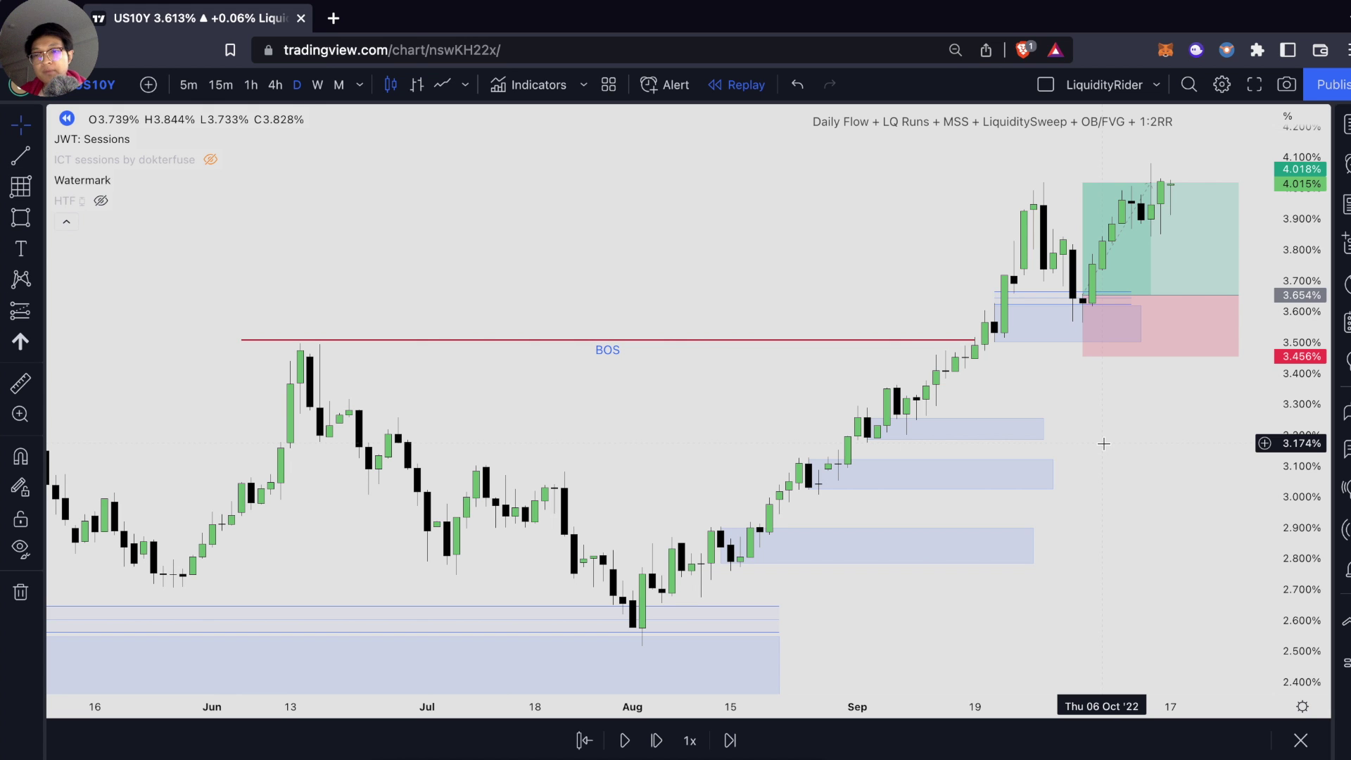
Step: Switch to the NIFTY weekly chart and mark the August 2020 and early-2021 levels and the uptrend with red freehand lines
key(alt+f)
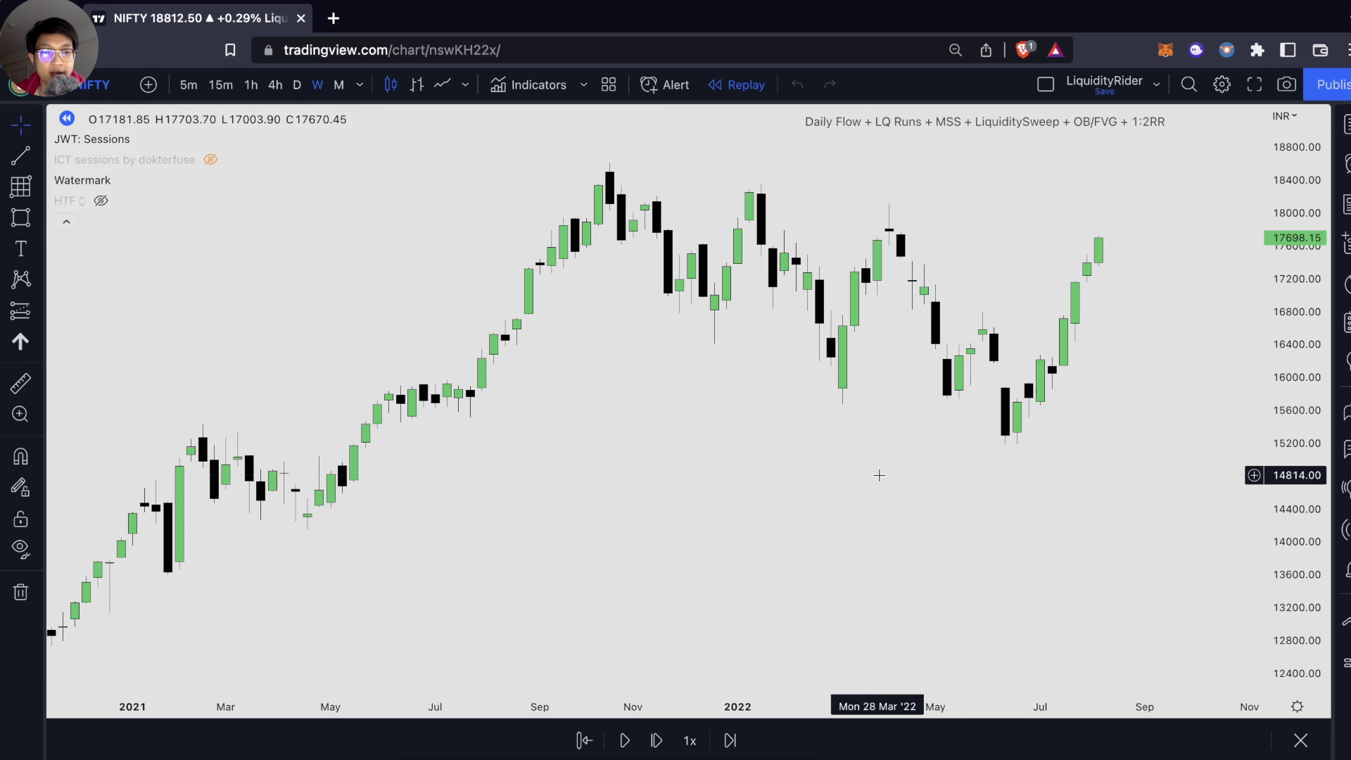
scroll(878, 475, down, 3)
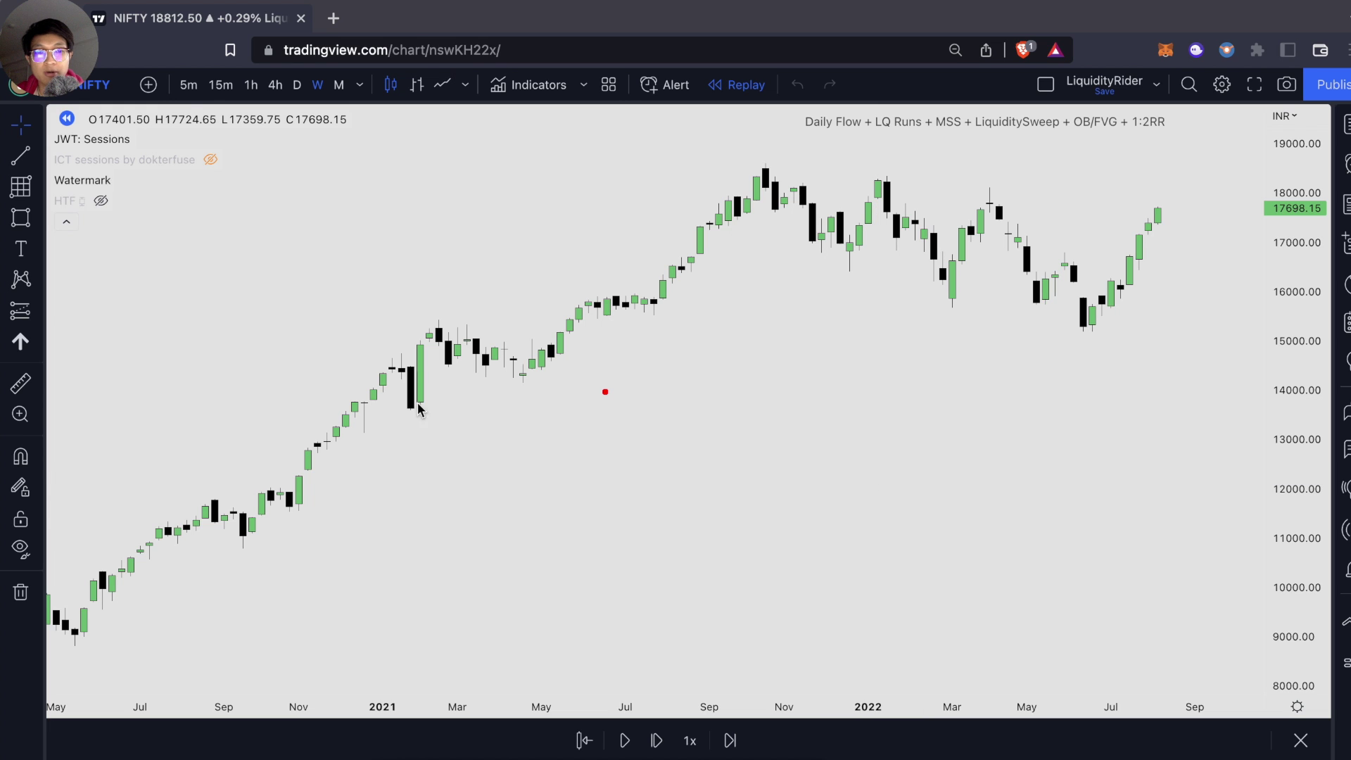
drag(406, 365, 591, 366)
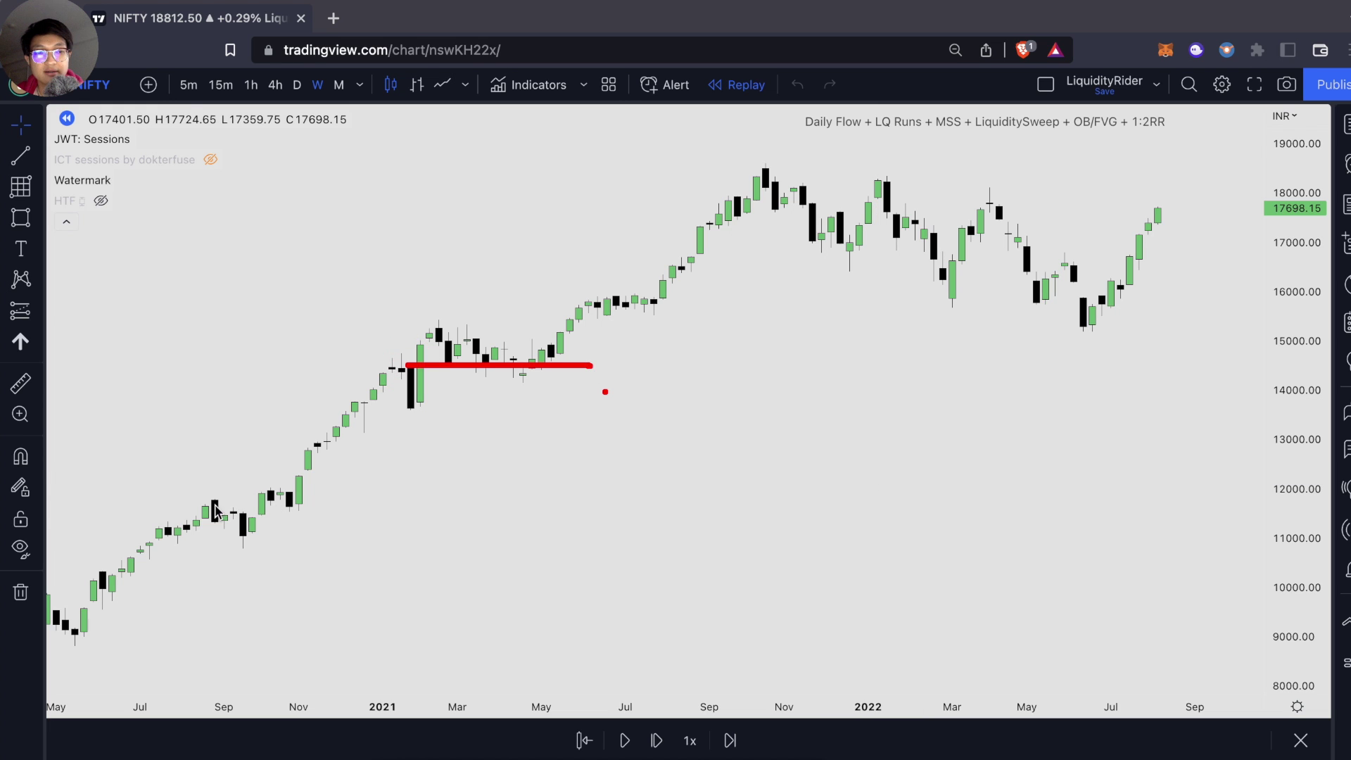
drag(205, 502, 312, 501)
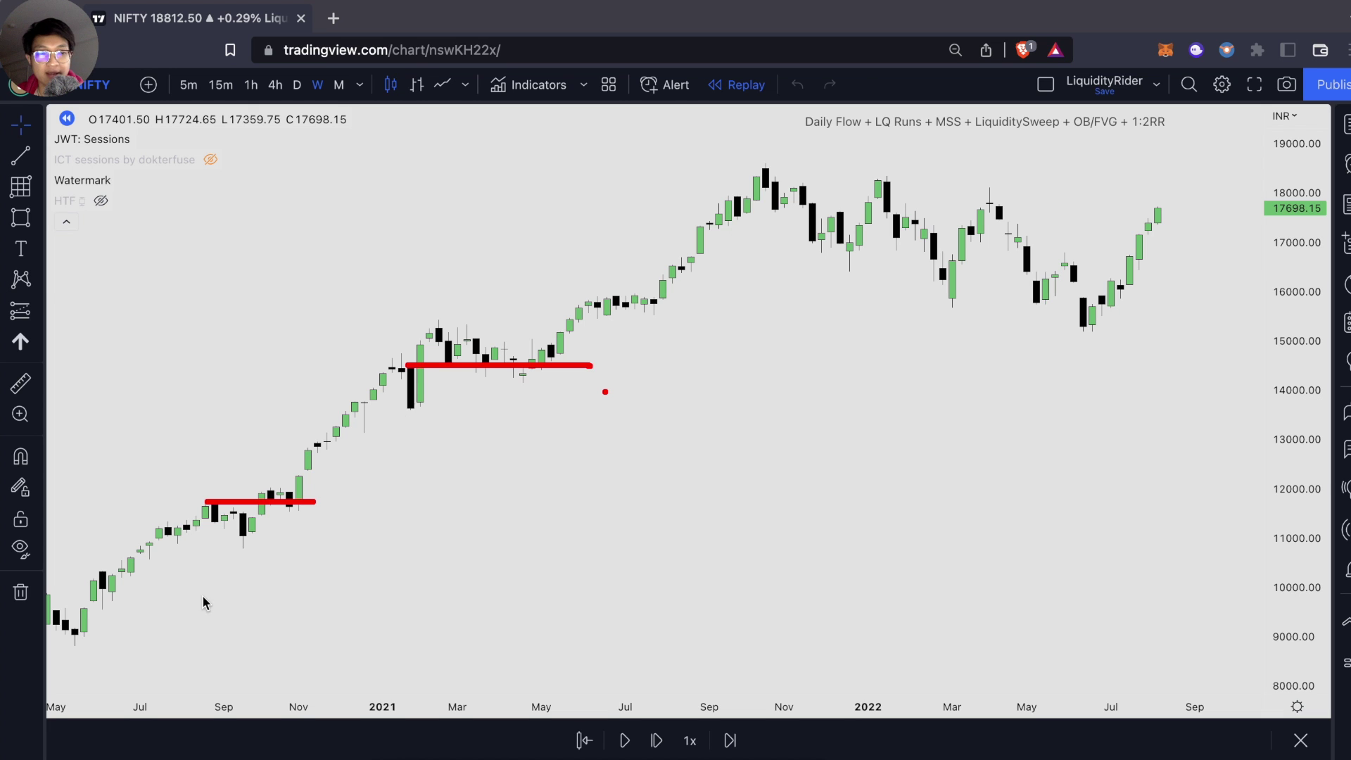
mouse_move(102, 650)
mouse_down()
mouse_move(806, 355)
mouse_move(778, 427)
mouse_up()
Step: Sketch the descending channel from October 2021 to June 2022, the support zone from May 2021 and the rebound in red
mouse_move(766, 154)
mouse_down()
mouse_move(1042, 259)
mouse_move(1085, 294)
mouse_up()
click(767, 244)
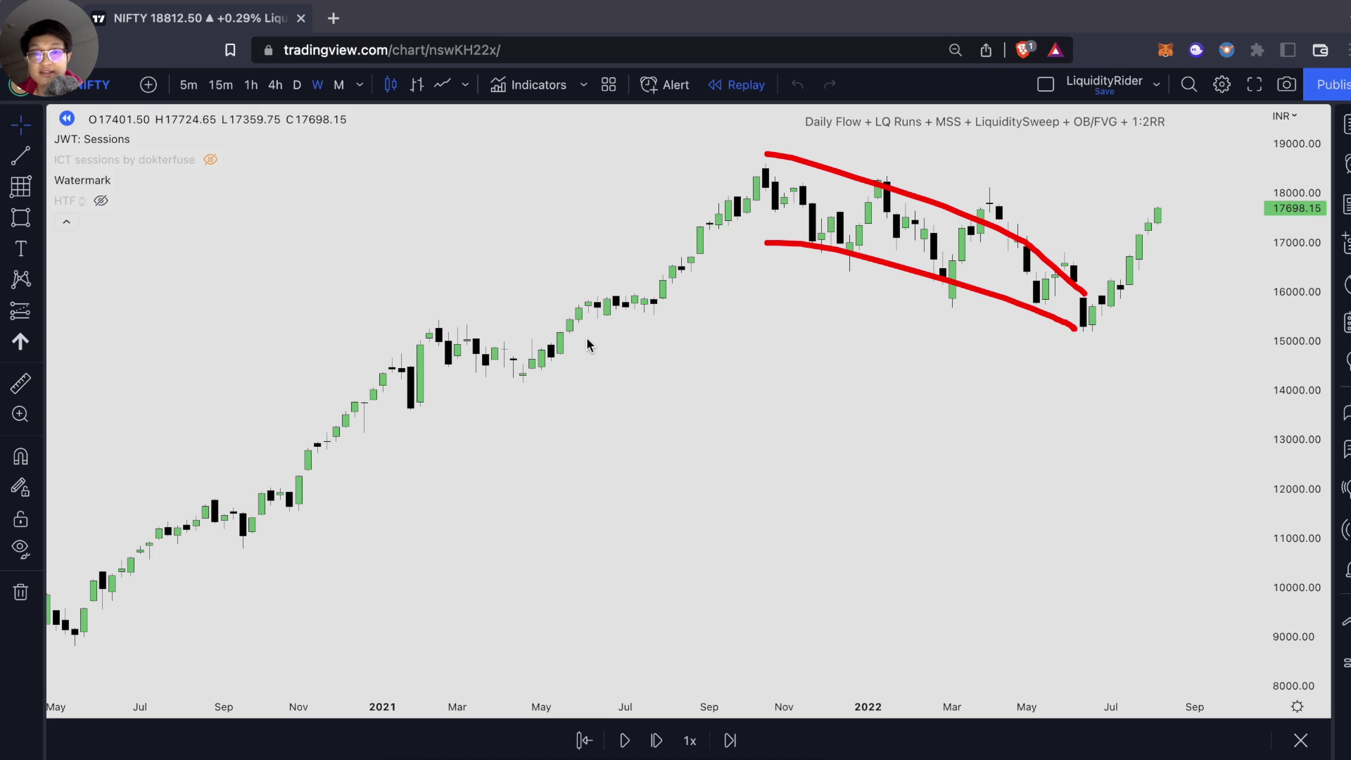
drag(559, 320, 1110, 332)
mouse_move(559, 332)
mouse_down()
mouse_move(1147, 342)
mouse_move(1177, 238)
mouse_up()
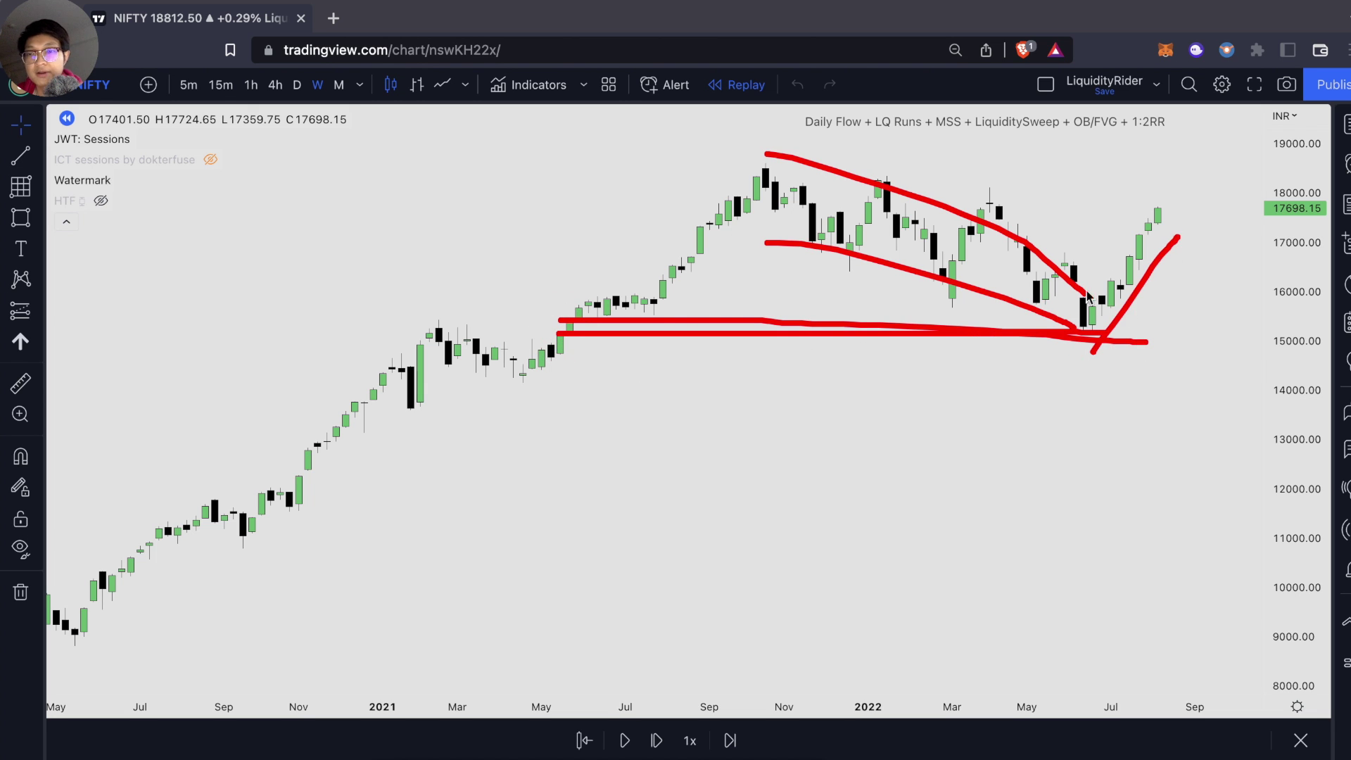
Step: Sketch a horizontal red line at about 15,450 from June 2021, plus short lines beneath the December 2021, March and May 2022 lows
scroll(1081, 410, up, 3)
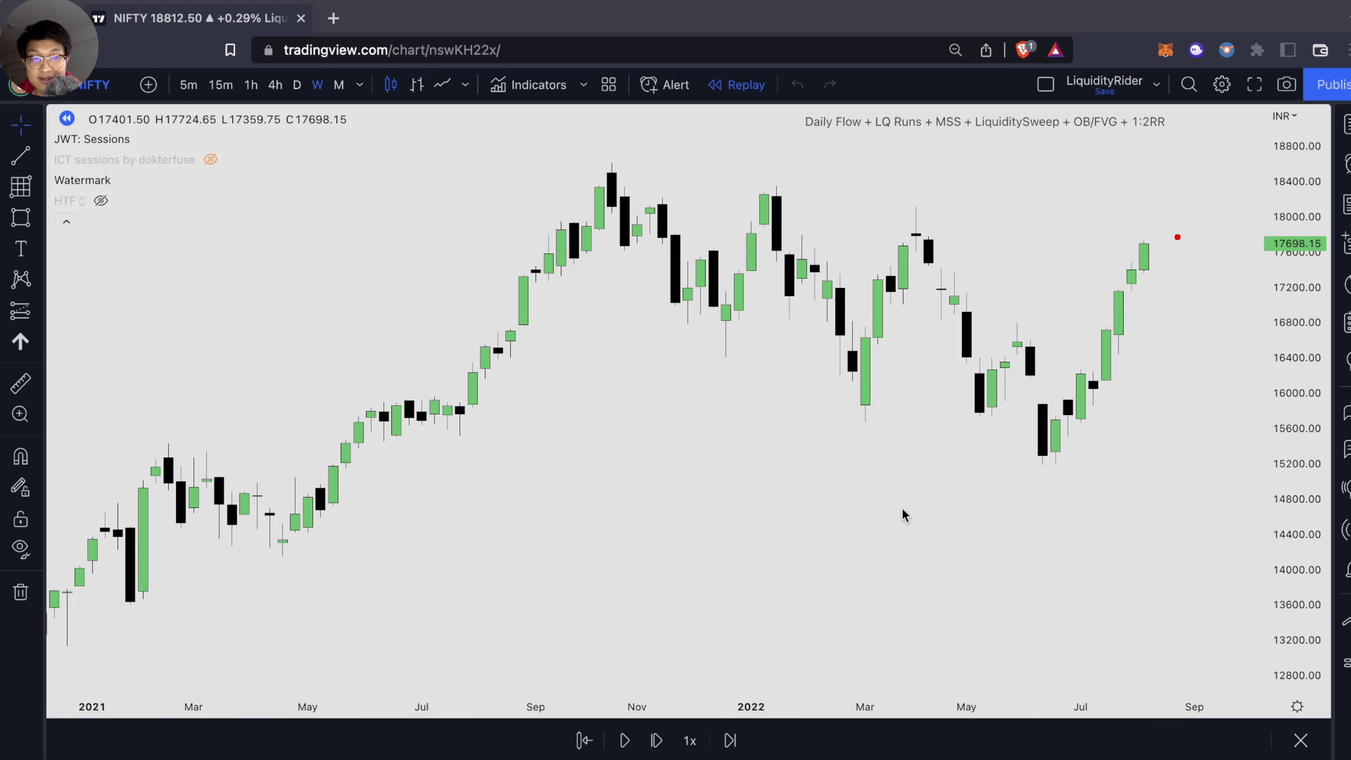
click(367, 441)
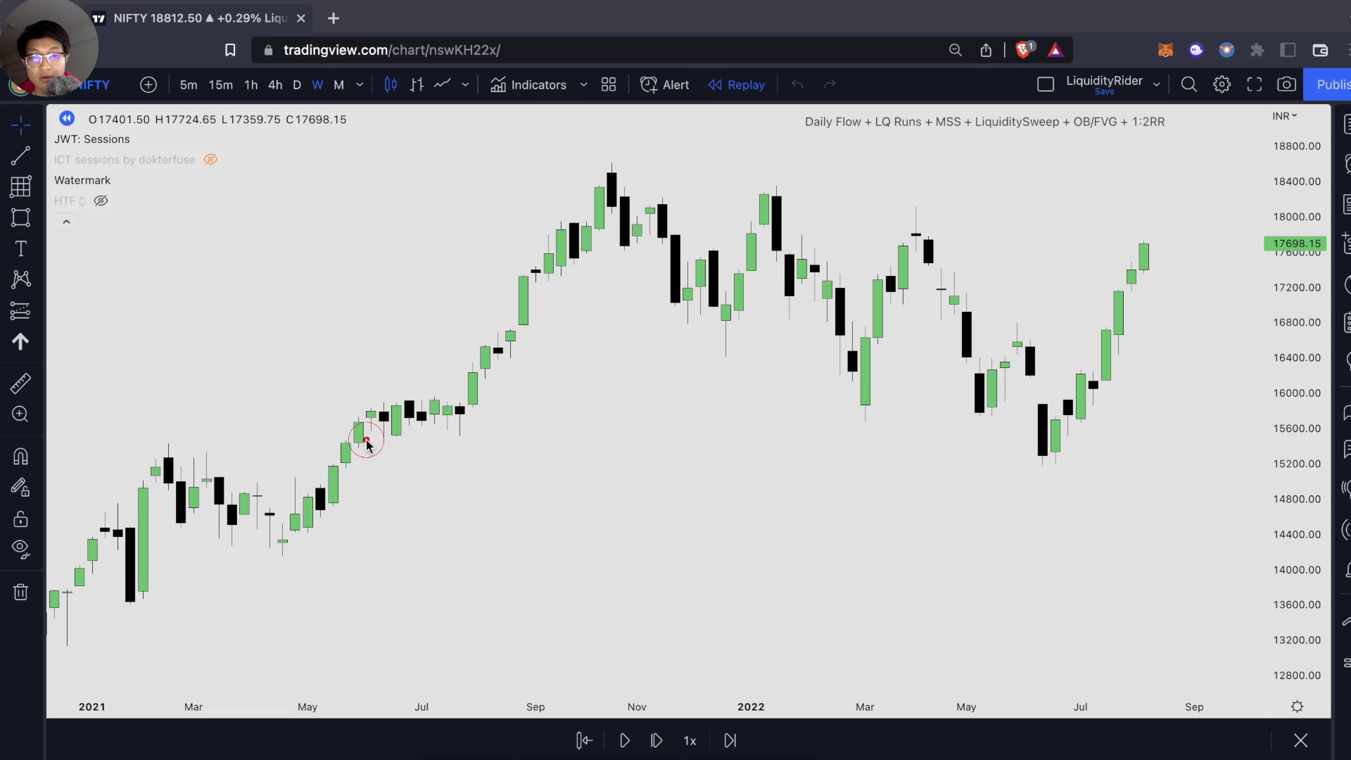
drag(367, 442, 1196, 450)
drag(703, 363, 788, 362)
drag(846, 423, 927, 423)
drag(977, 424, 1028, 425)
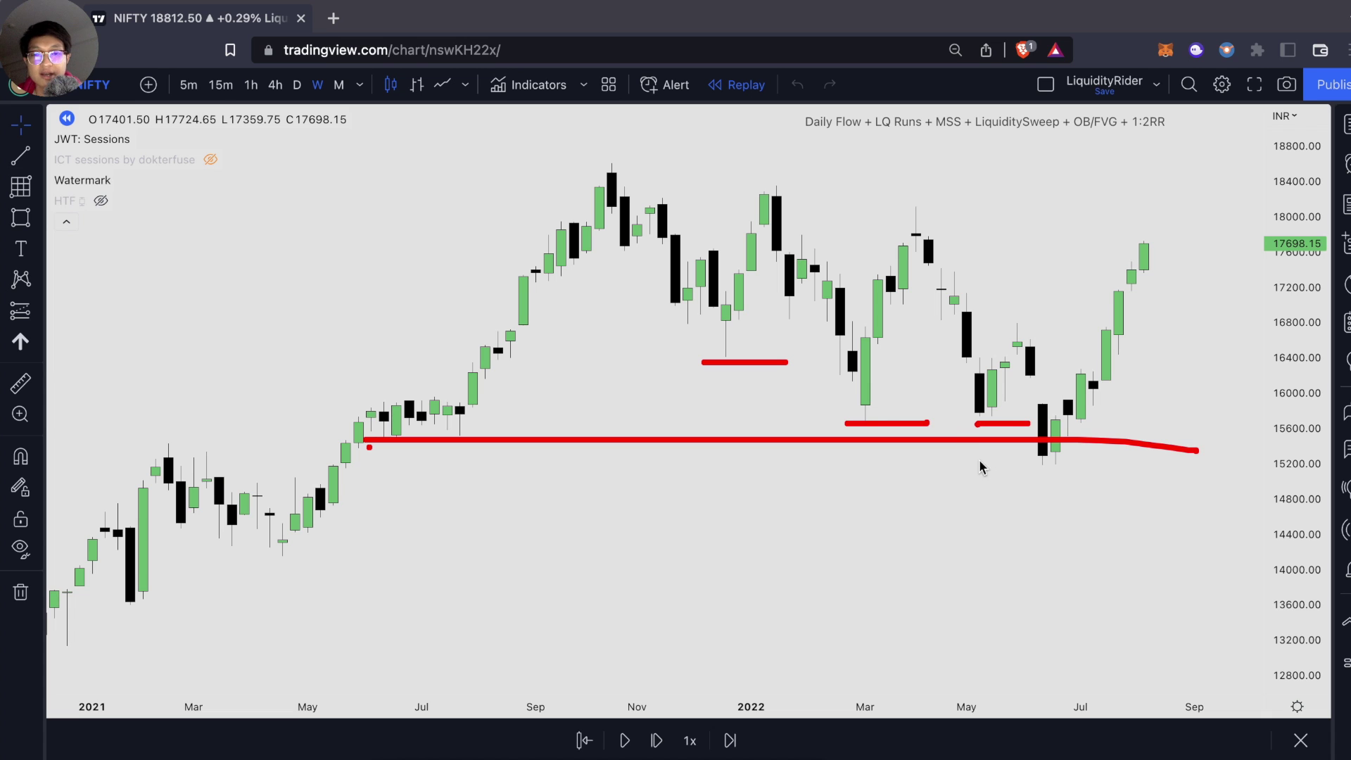
Step: Circle the June 2022 low in red and sketch horizontal support lines from 2021 at about 15,450, 15,200 and 14,400
mouse_move(1033, 407)
mouse_down()
mouse_move(1024, 440)
mouse_move(1086, 442)
mouse_move(1015, 385)
mouse_up()
drag(346, 440, 435, 440)
drag(327, 461, 419, 460)
drag(171, 463, 1036, 466)
drag(182, 536, 473, 536)
drag(878, 542, 1168, 536)
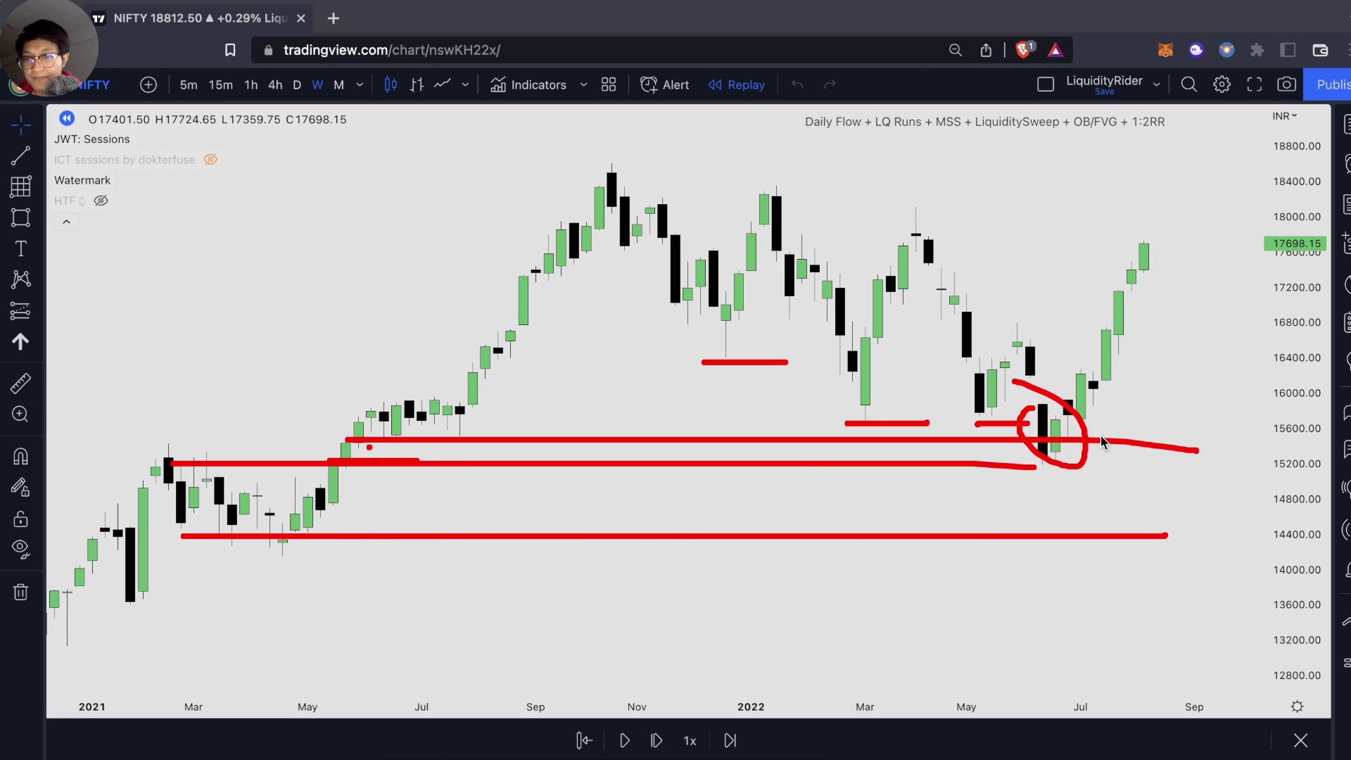
Step: Mark the structure break at about 16,800 and the upward move from the June 2022 low with red freehand strokes
click(971, 322)
drag(972, 323, 1134, 322)
mouse_move(1101, 472)
mouse_down()
mouse_move(1165, 248)
mouse_move(1174, 304)
mouse_up()
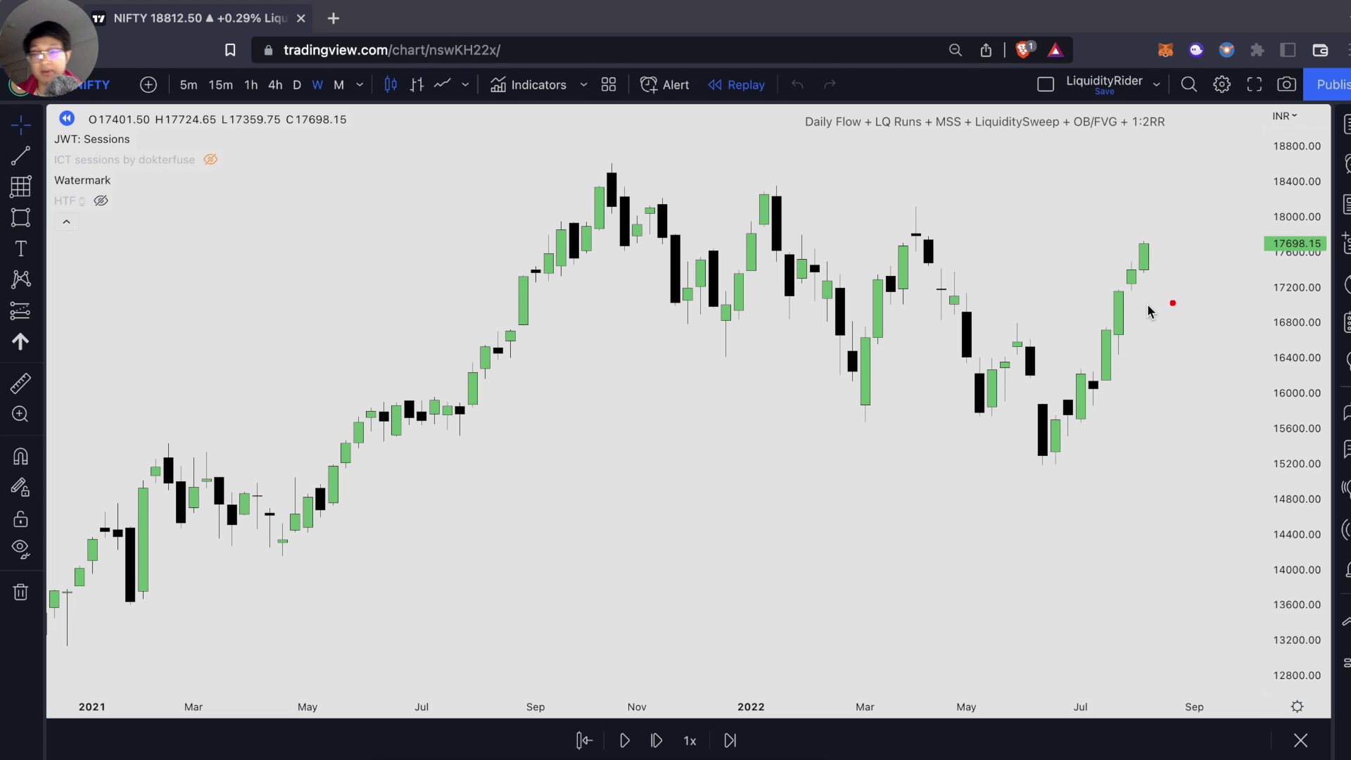
mouse_move(1094, 464)
mouse_down()
mouse_move(1172, 204)
mouse_move(1176, 383)
mouse_up()
drag(991, 321, 1118, 323)
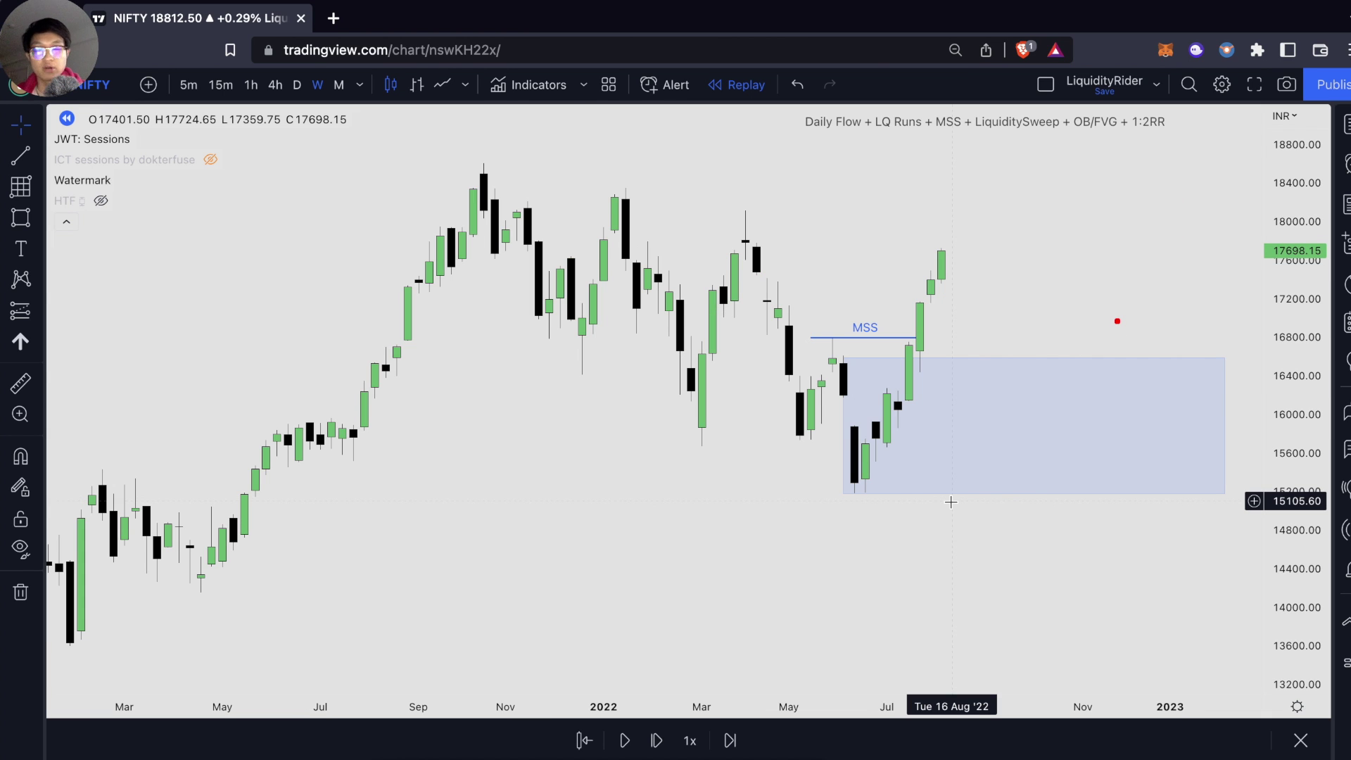
Step: Draw two gap boxes on the July 2022 rally, one from 16,767 to about 17,165 and one from 16,230.05 to about 16,450
scroll(950, 502, up, 2)
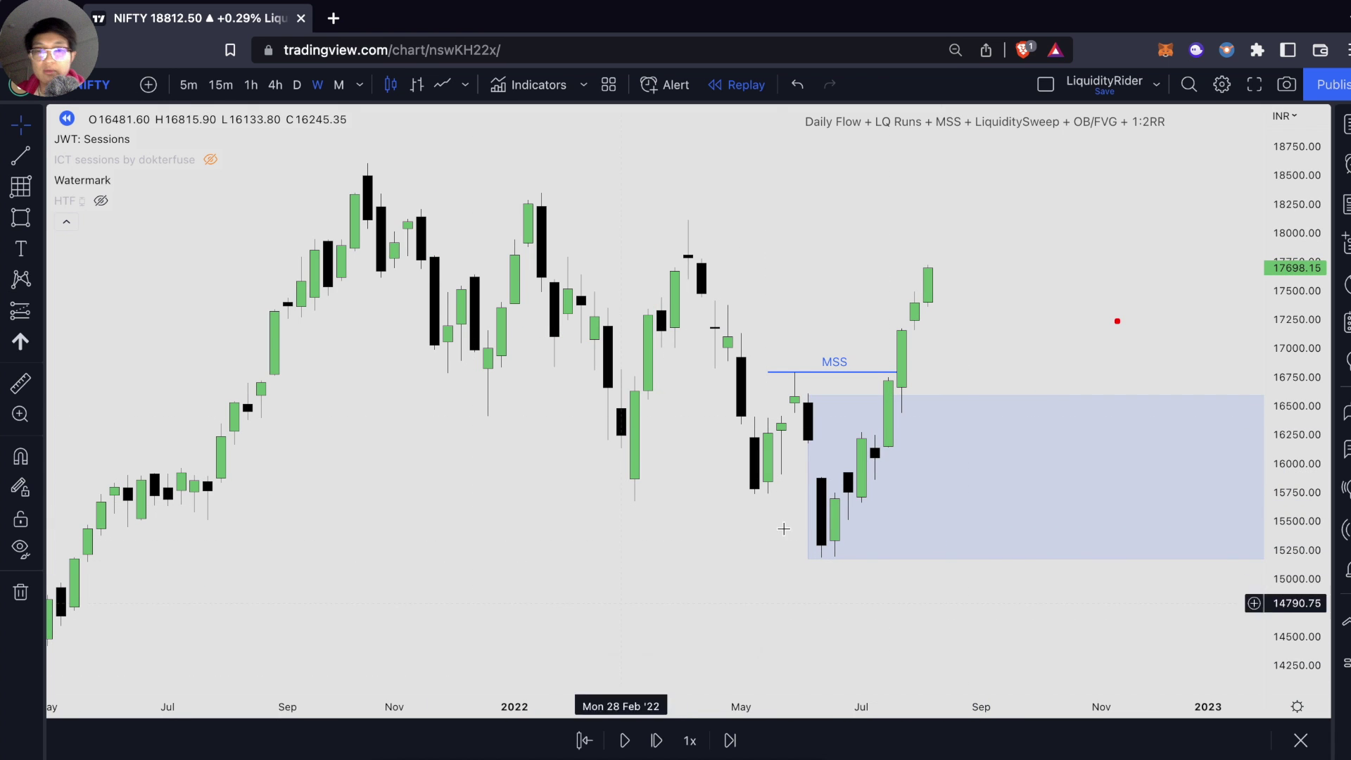
key(alt+f)
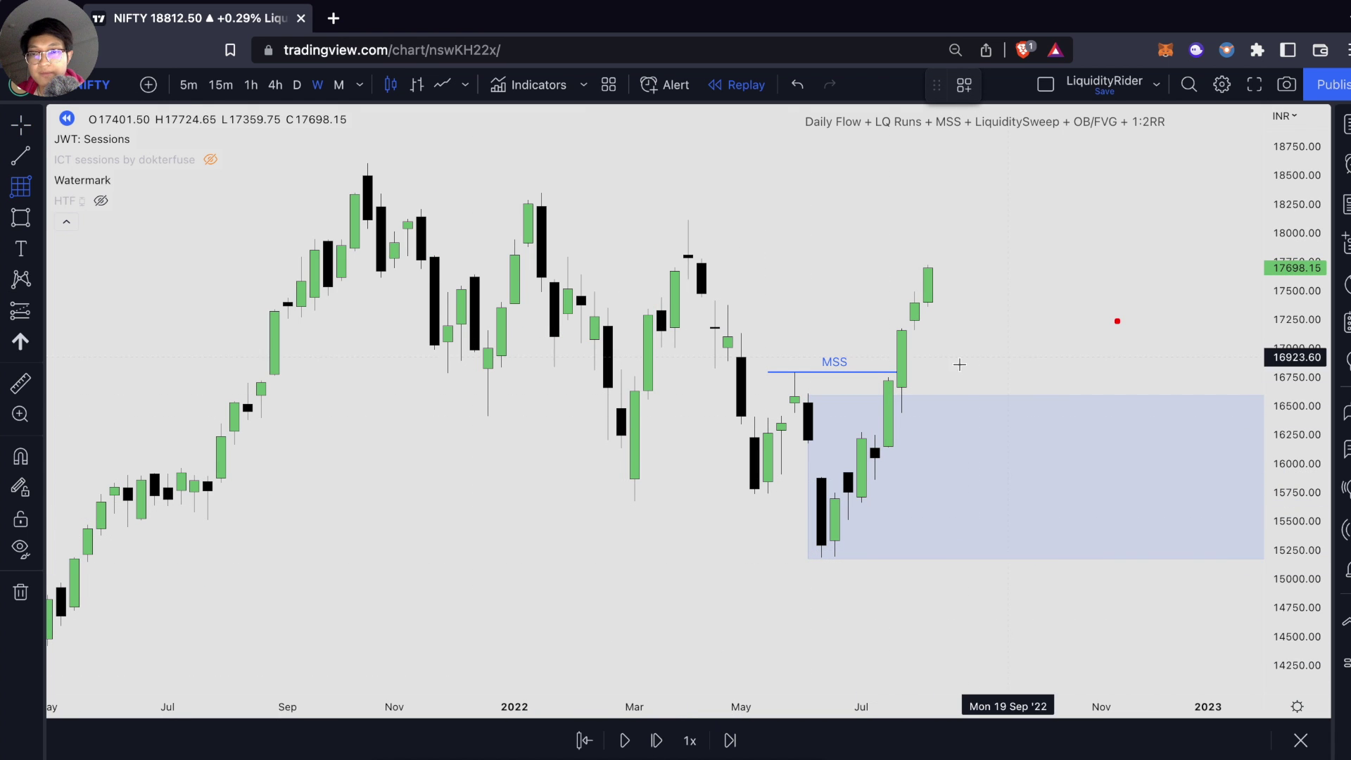
click(887, 375)
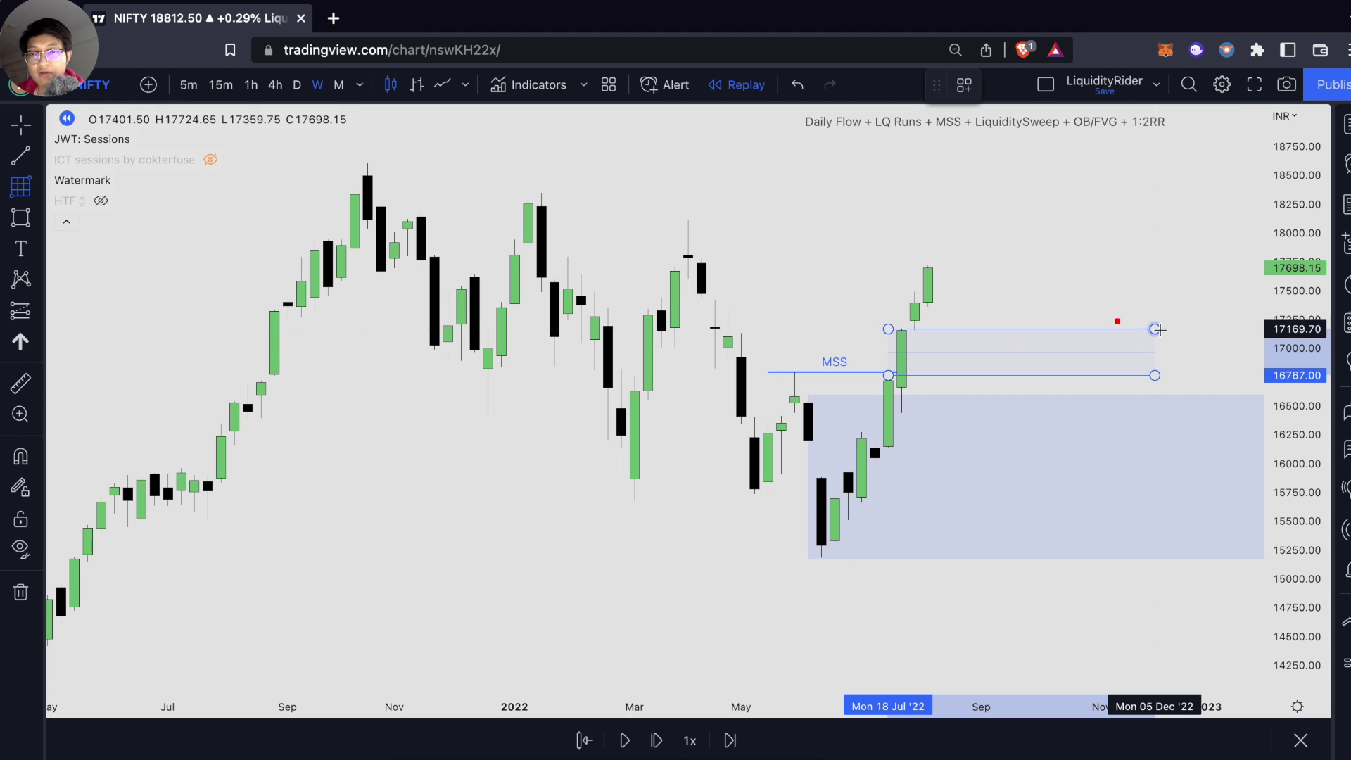
click(1154, 330)
key(alt+f)
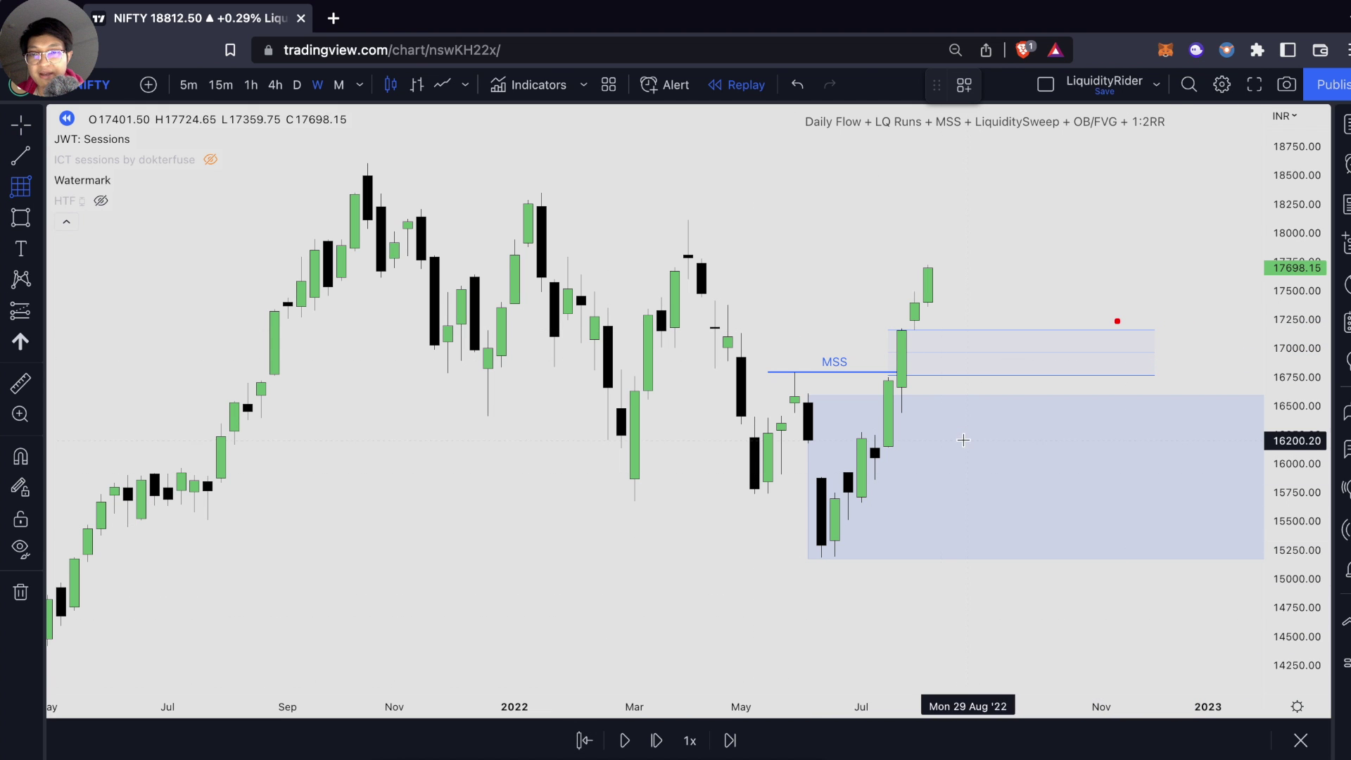
click(875, 437)
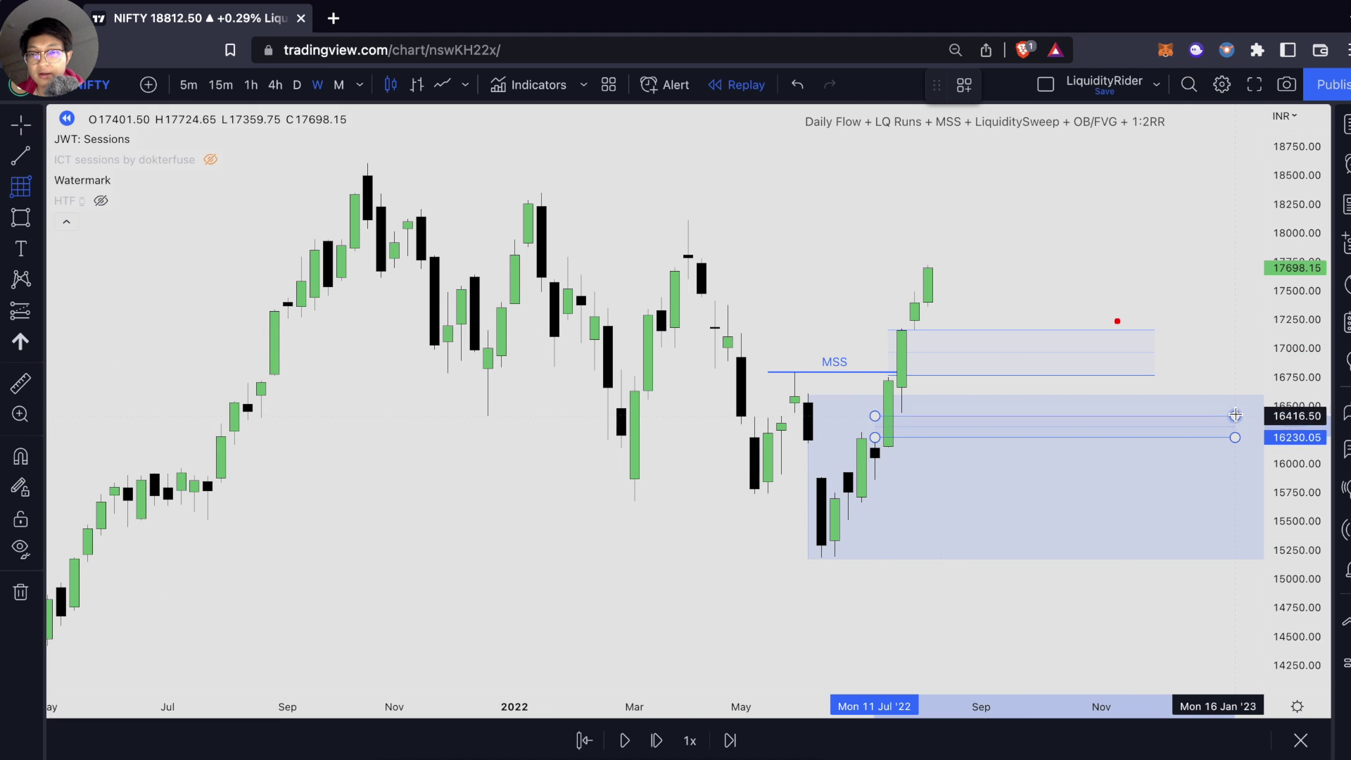
click(1235, 411)
Step: Advance the replay two bars and draw a Fibonacci retracement from the 13 June 2022 low at 15,193.60 to the August high near 18,000
click(655, 740)
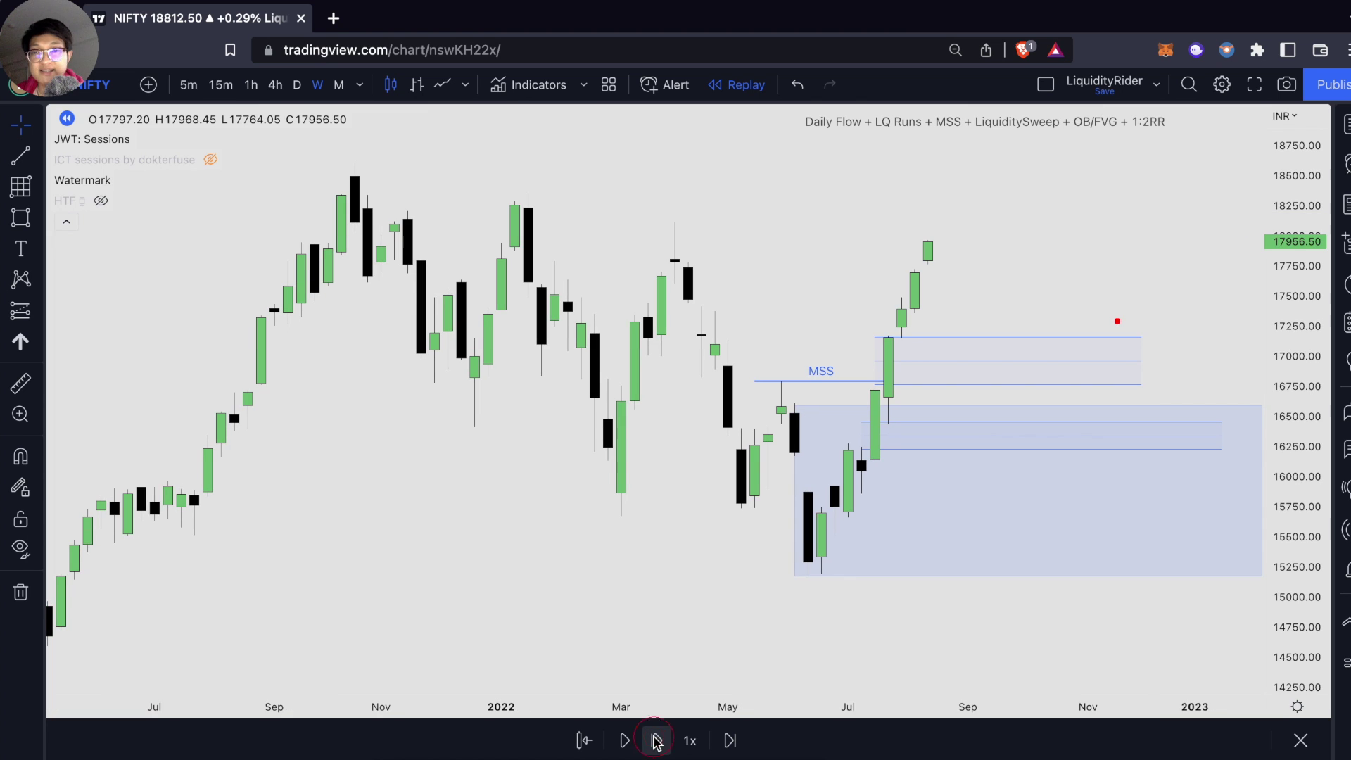
click(656, 740)
click(807, 574)
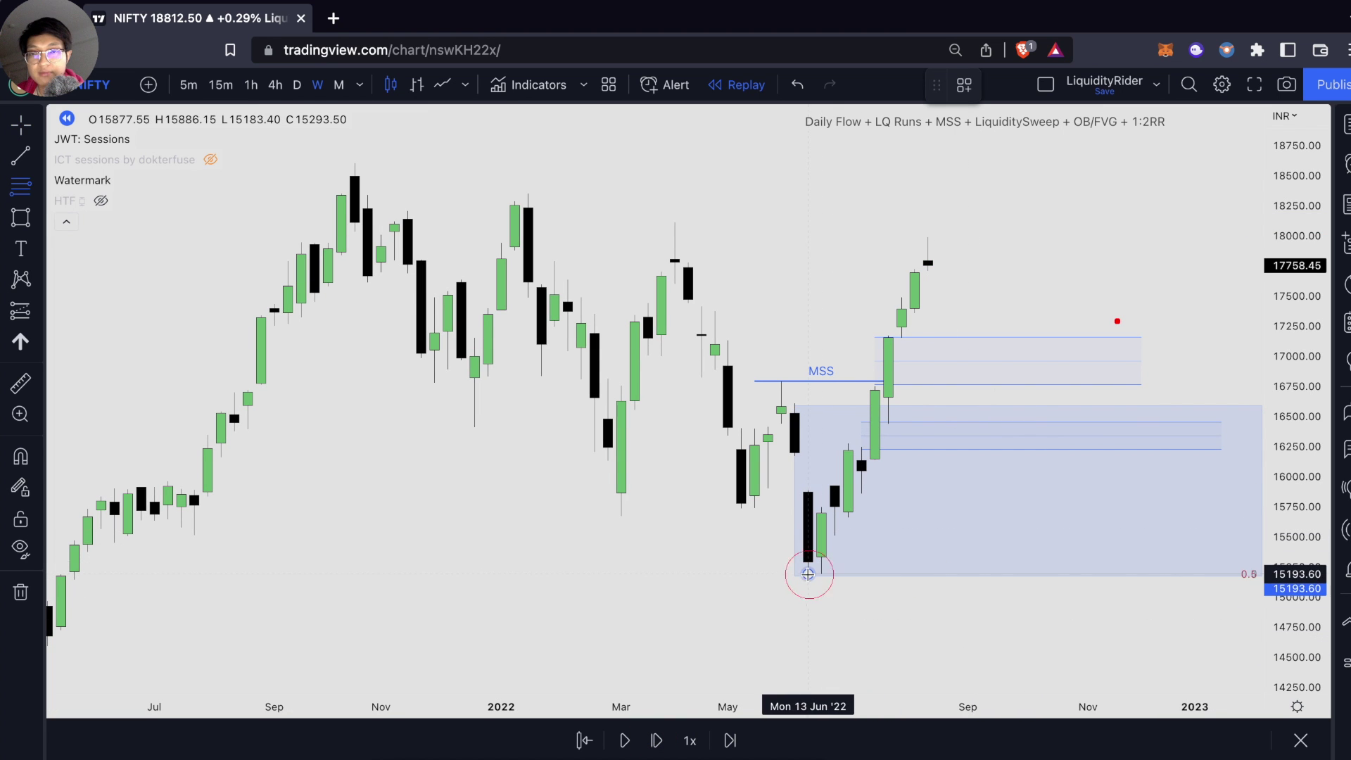
click(1044, 235)
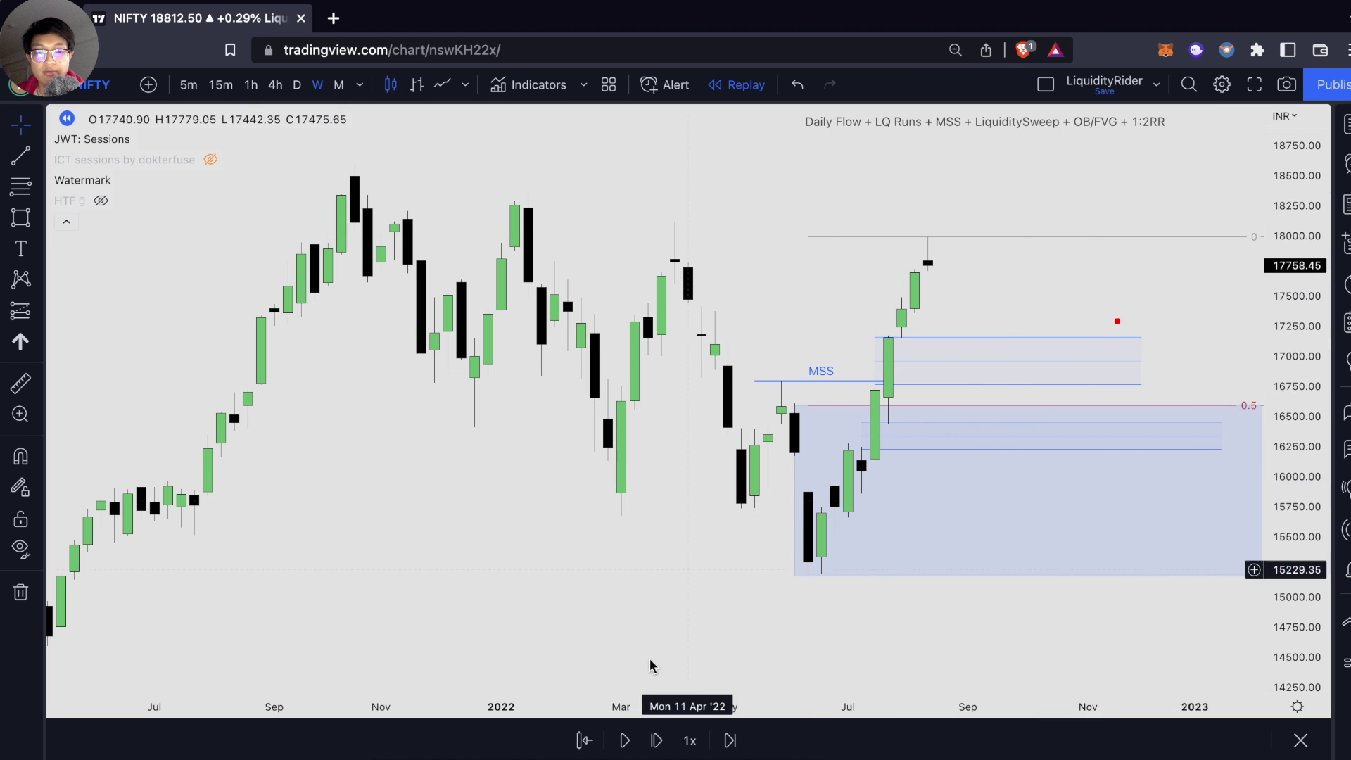
Step: Advance the replay to the week of 3 October 2022 and place a long position with its entry at 17,261.95
click(659, 742)
click(661, 745)
click(663, 747)
click(663, 747)
click(663, 747)
click(662, 747)
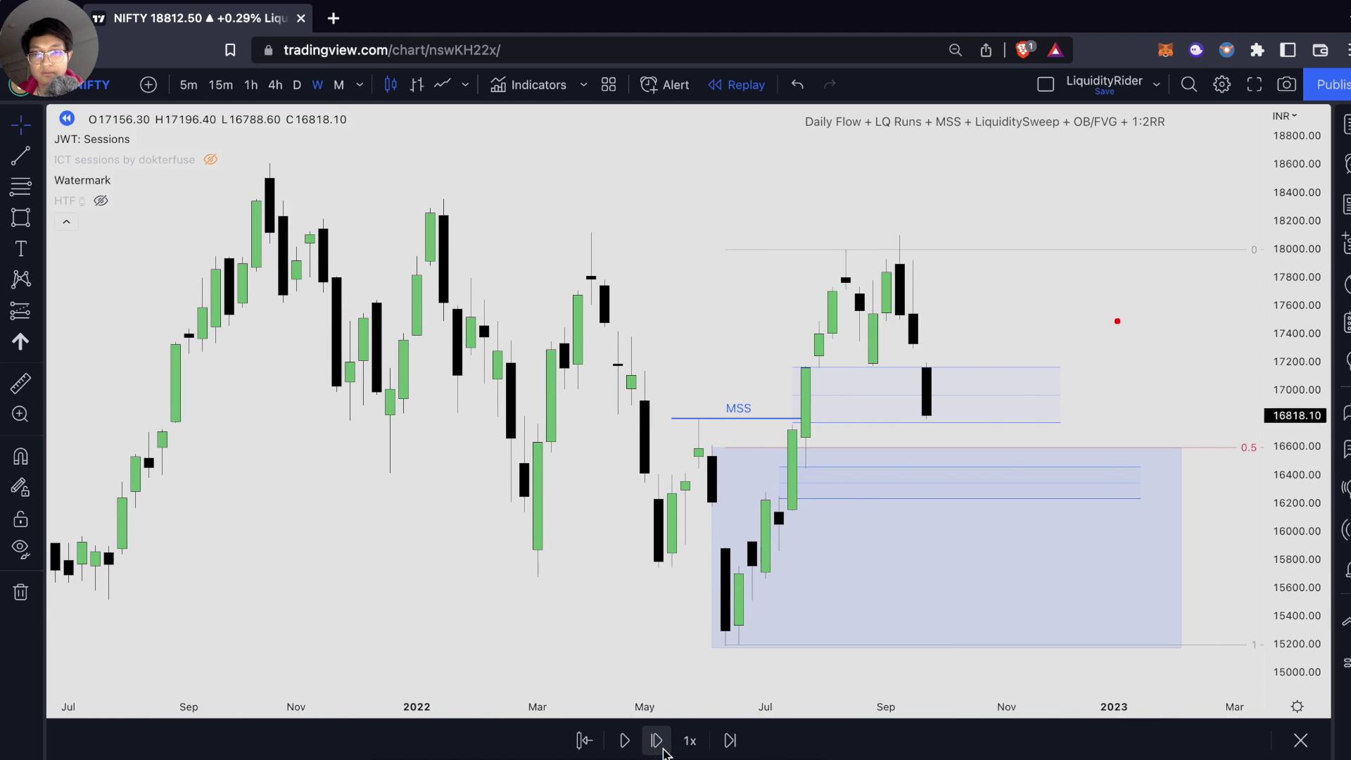
click(663, 750)
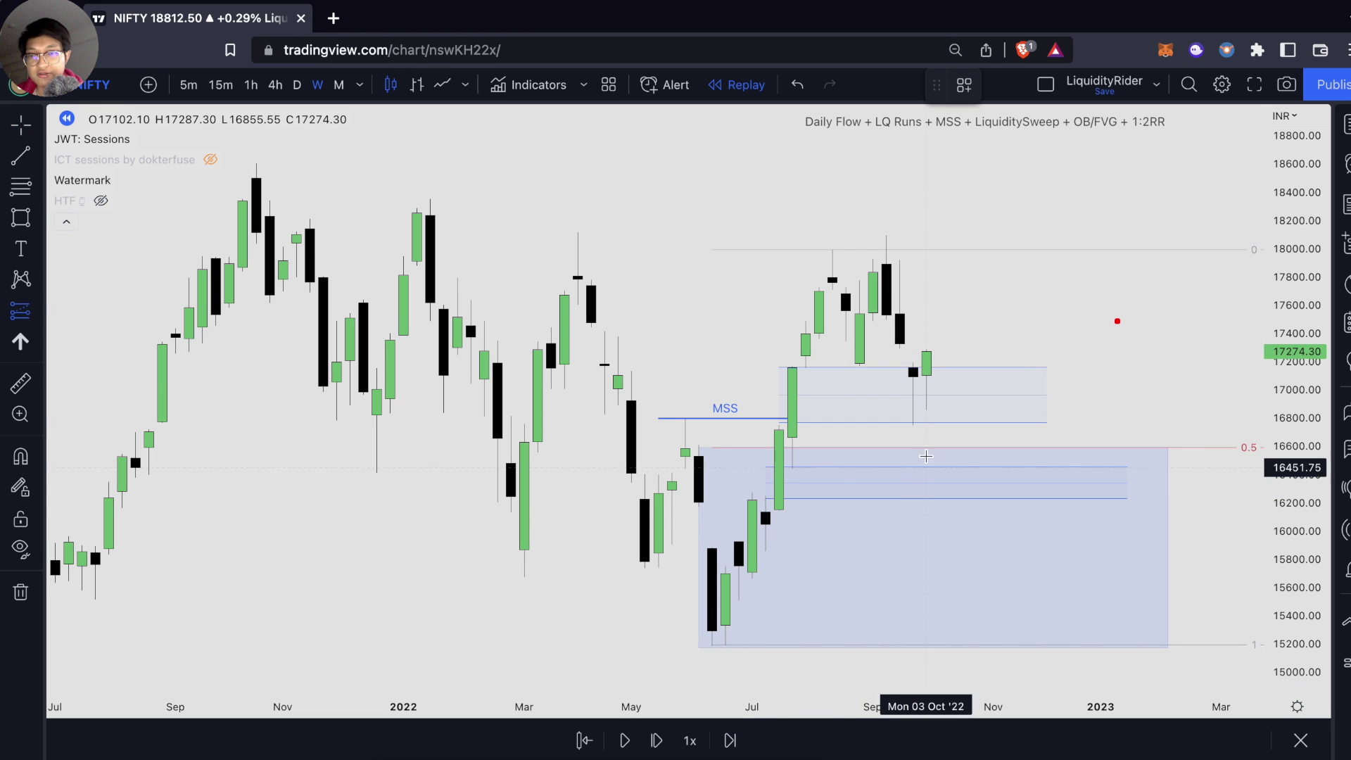
click(940, 353)
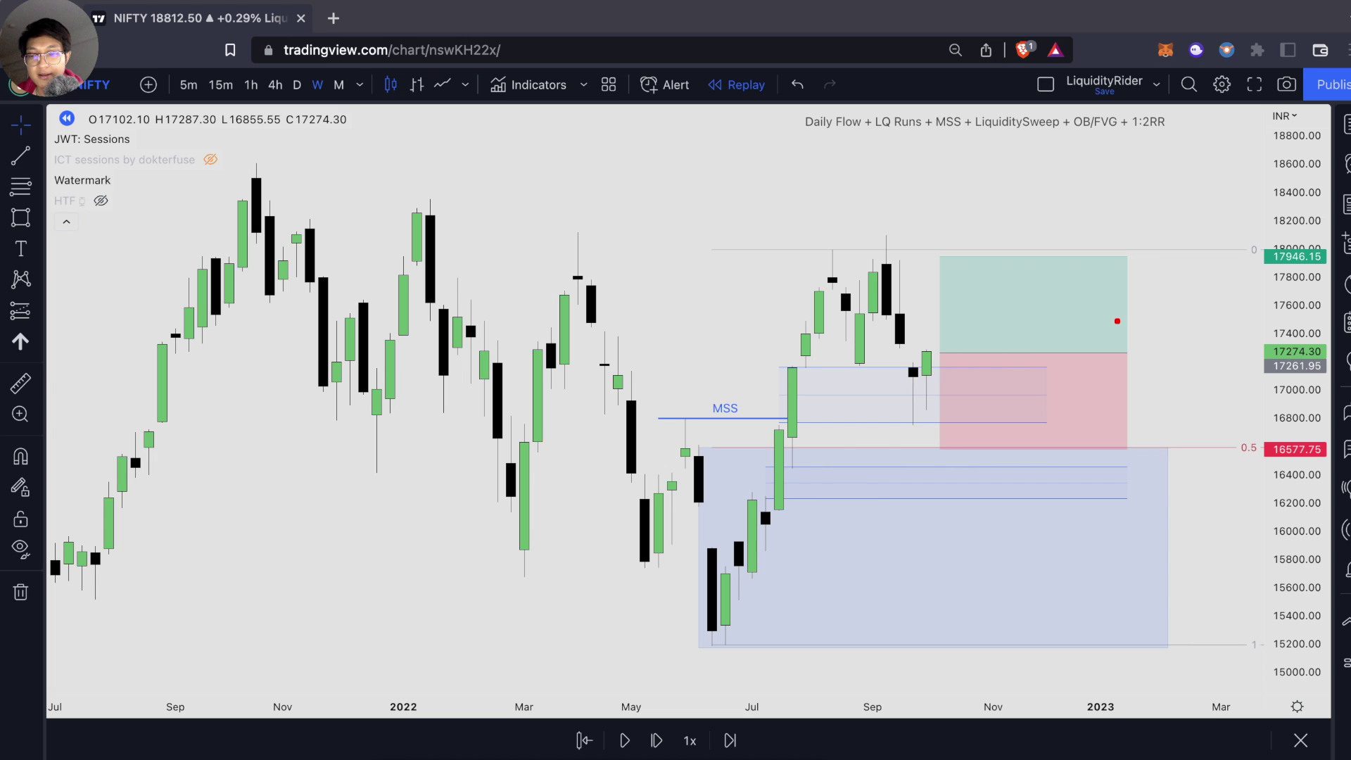
Step: Sketch a red box, crossing strokes and a horizontal line at about 17,150 over the upper gap between July and September 2022
click(830, 399)
drag(808, 380, 918, 439)
mouse_move(872, 382)
mouse_down()
mouse_move(830, 426)
mouse_move(864, 407)
mouse_move(803, 395)
mouse_move(872, 366)
mouse_move(843, 401)
mouse_up()
click(841, 361)
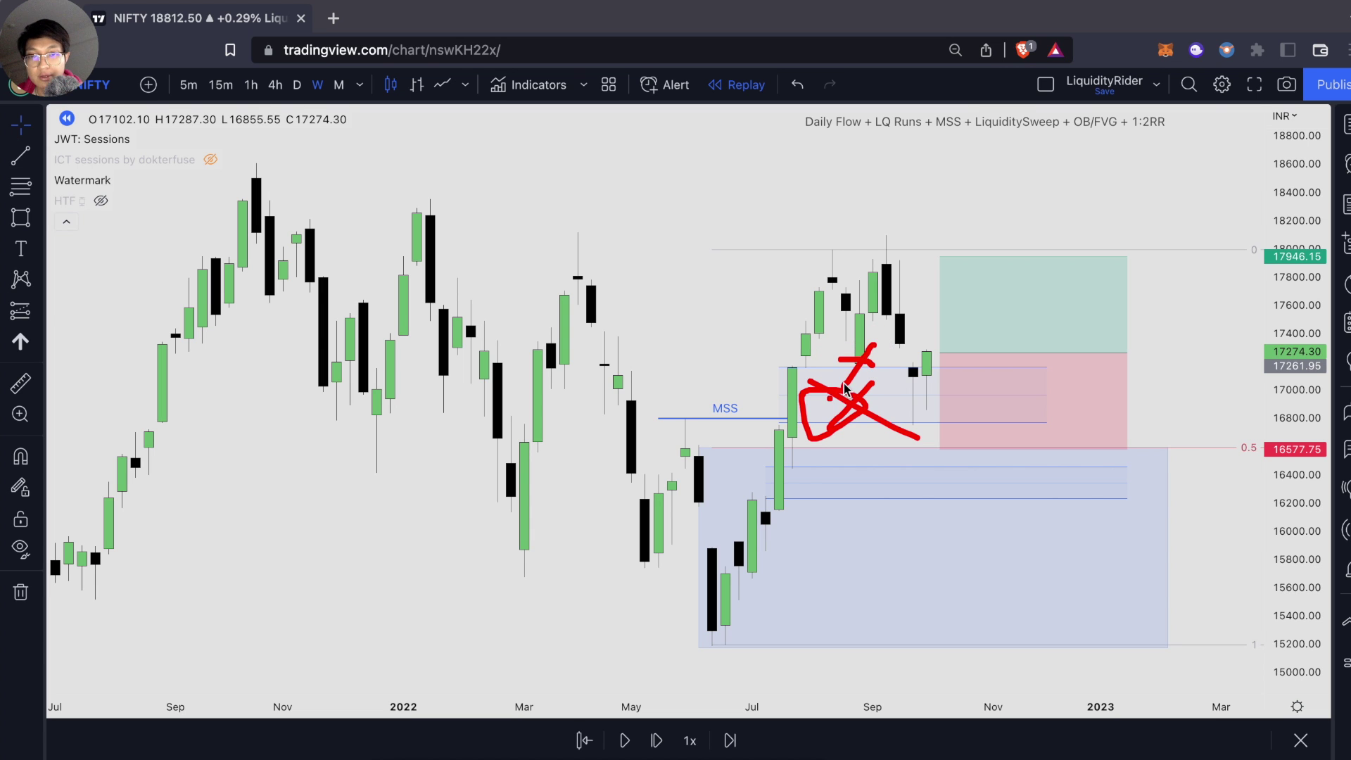
drag(802, 367, 905, 367)
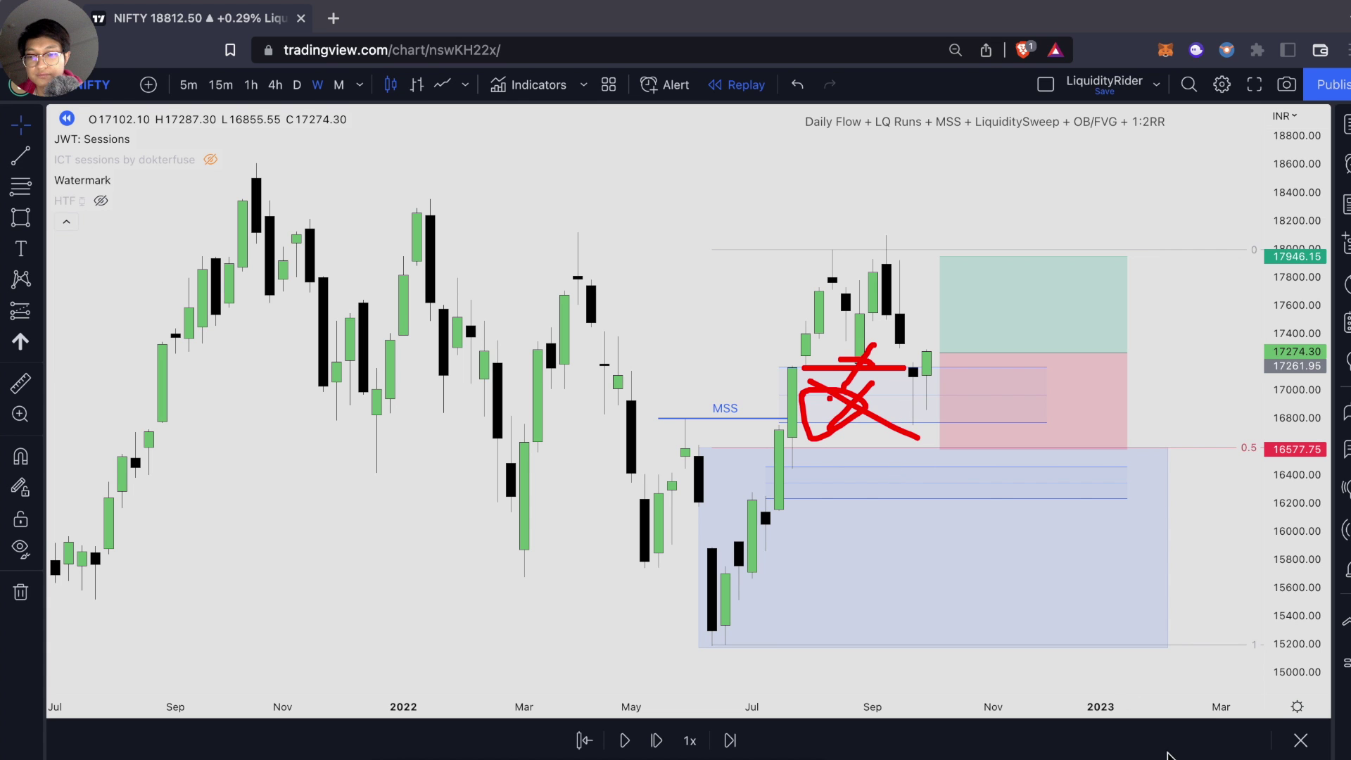
Step: Start the long position at 3 October 2022 and set its stop to 16,713.70 and its target to 18,078.20
click(938, 353)
drag(940, 449, 927, 354)
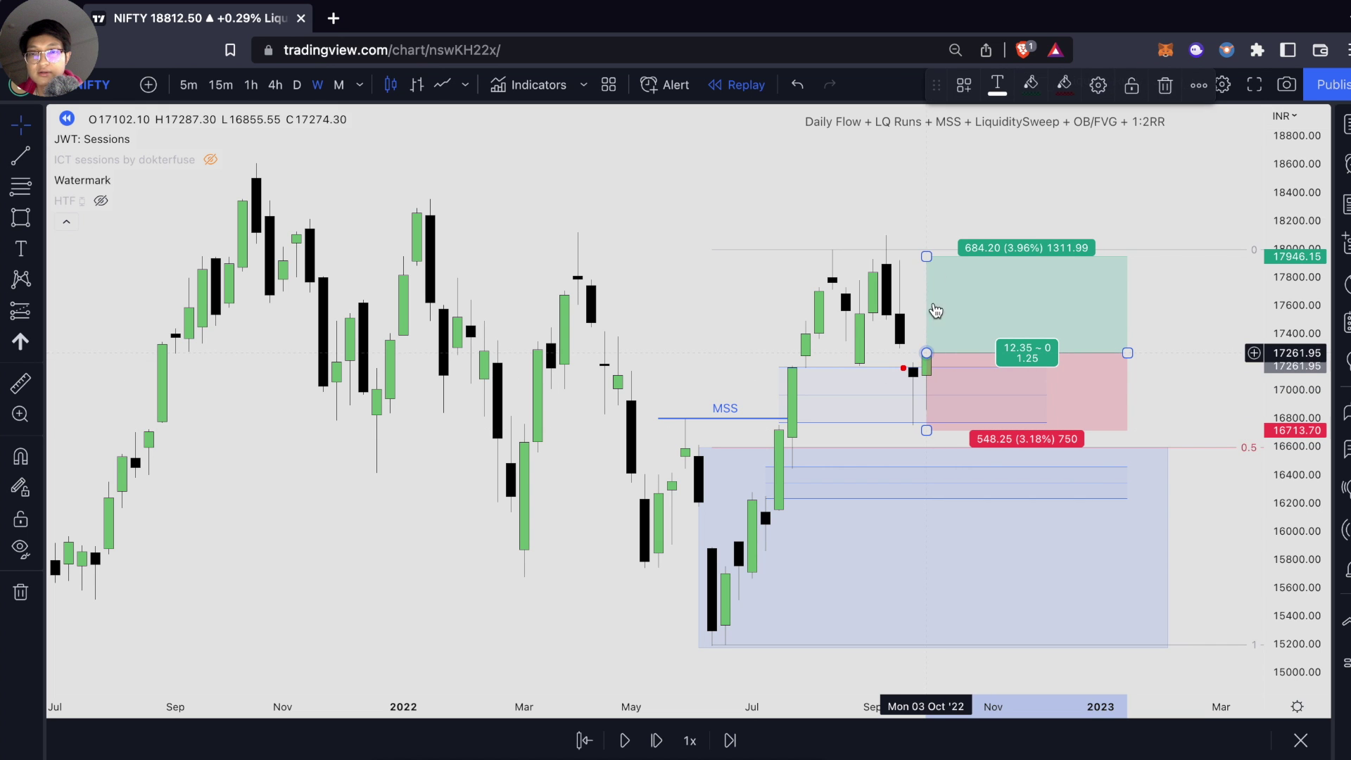
mouse_move(927, 257)
mouse_down()
mouse_move(926, 227)
mouse_move(926, 238)
mouse_up()
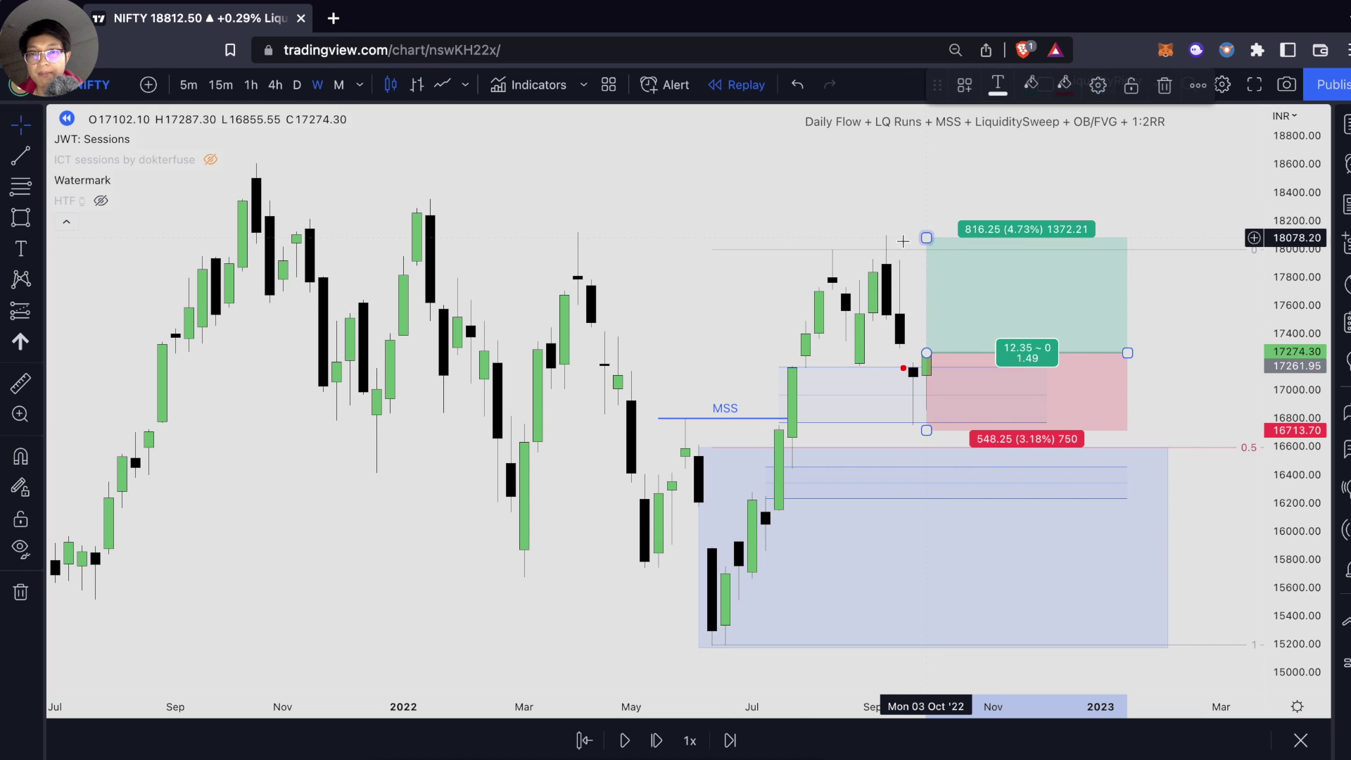
Step: Raise the Fibonacci retracement's 0 level to the September 2022 high at about 18,080
click(780, 248)
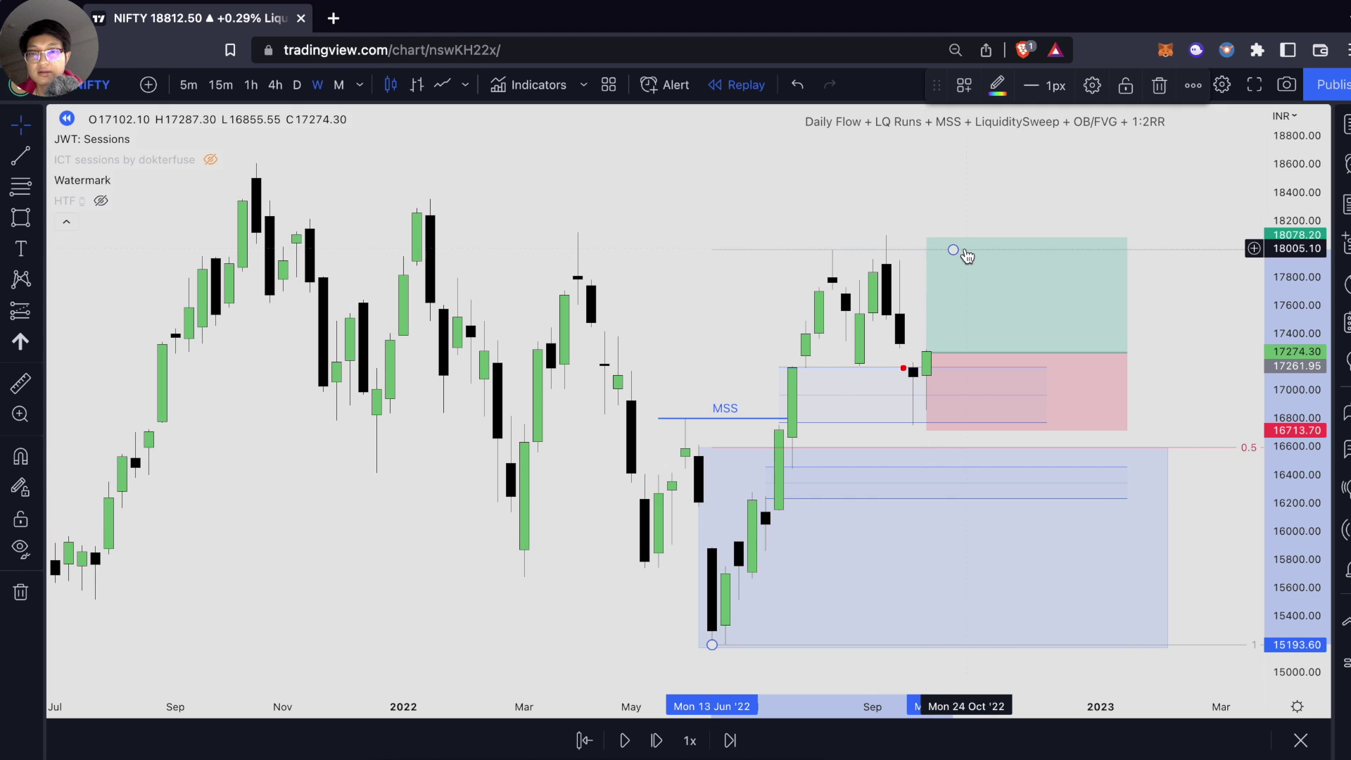
drag(951, 252, 951, 238)
click(890, 196)
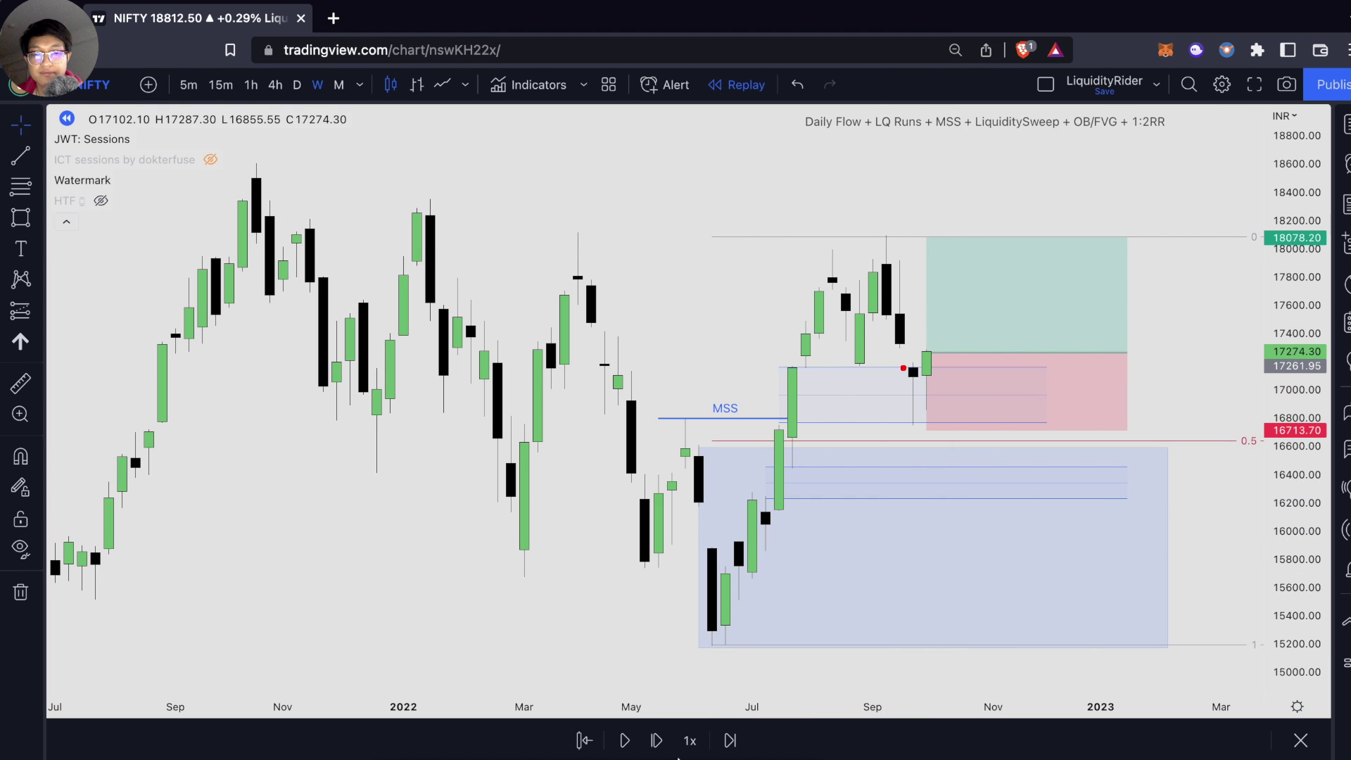
Step: Step the replay forward bar by bar until price reaches the long position's 18,078.20 target, and review the completed trade
click(654, 742)
click(655, 742)
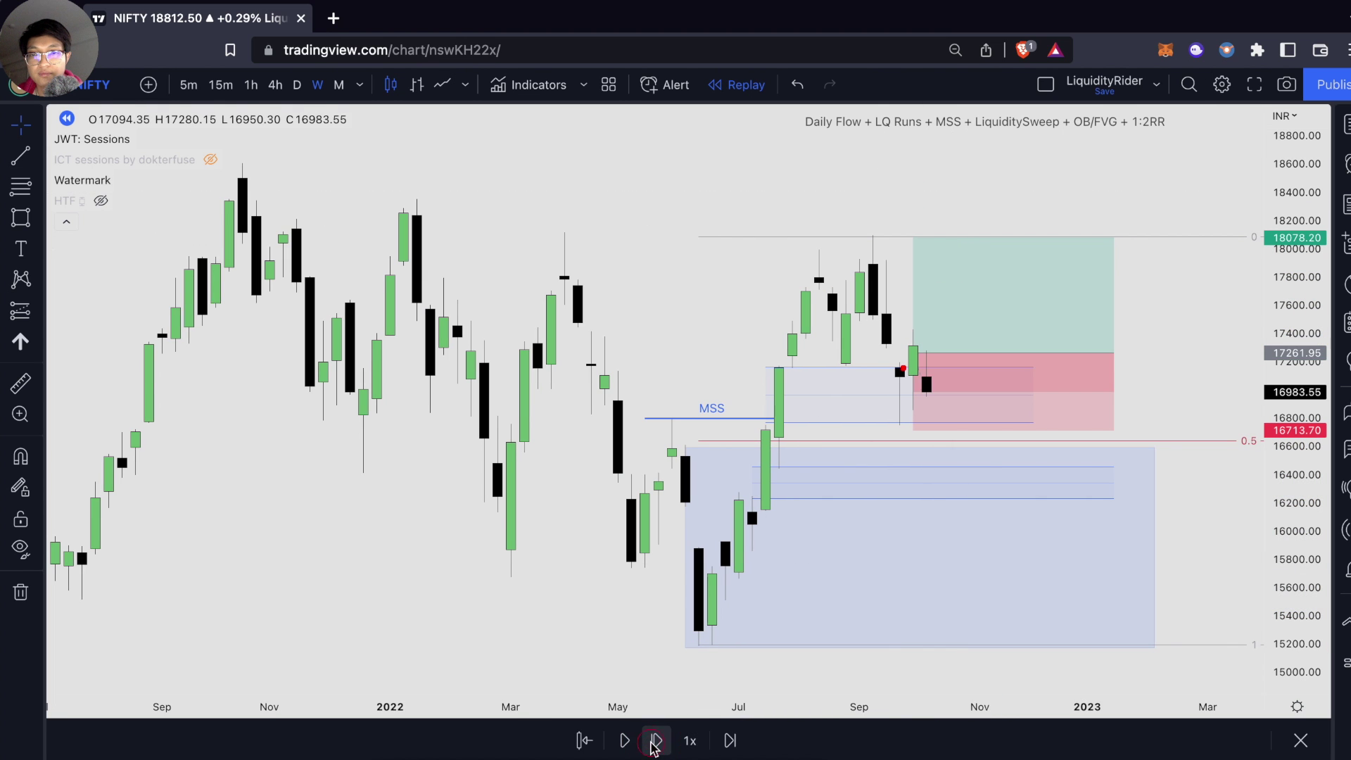
click(654, 742)
click(654, 741)
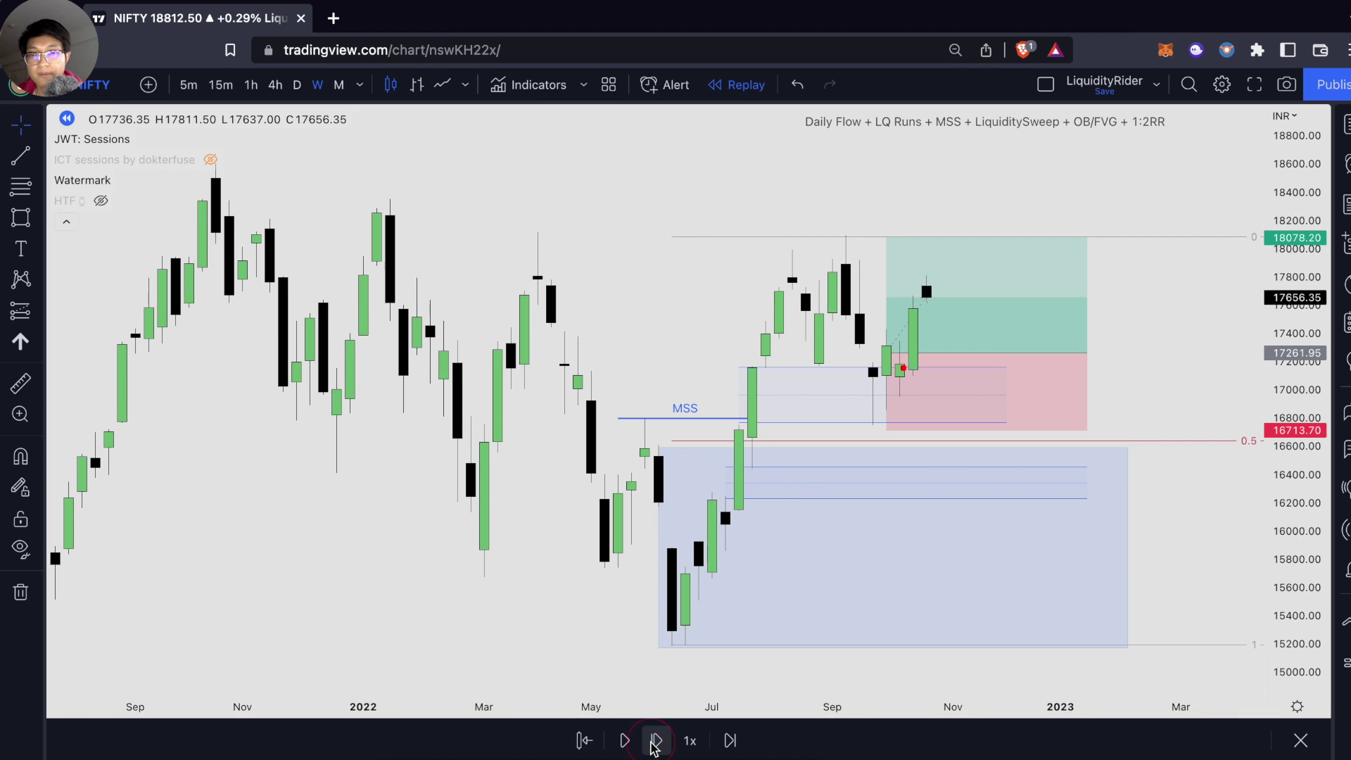
click(654, 741)
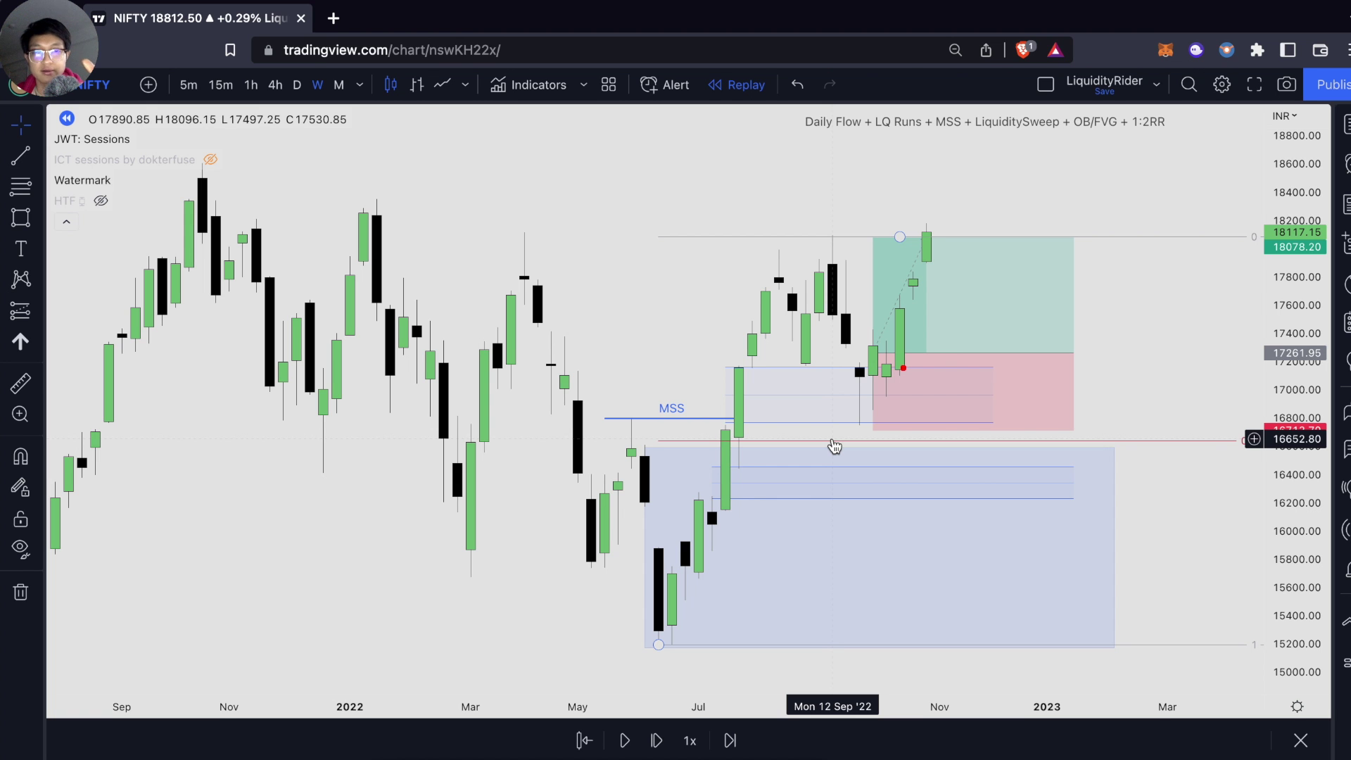
scroll(833, 446, down, 2)
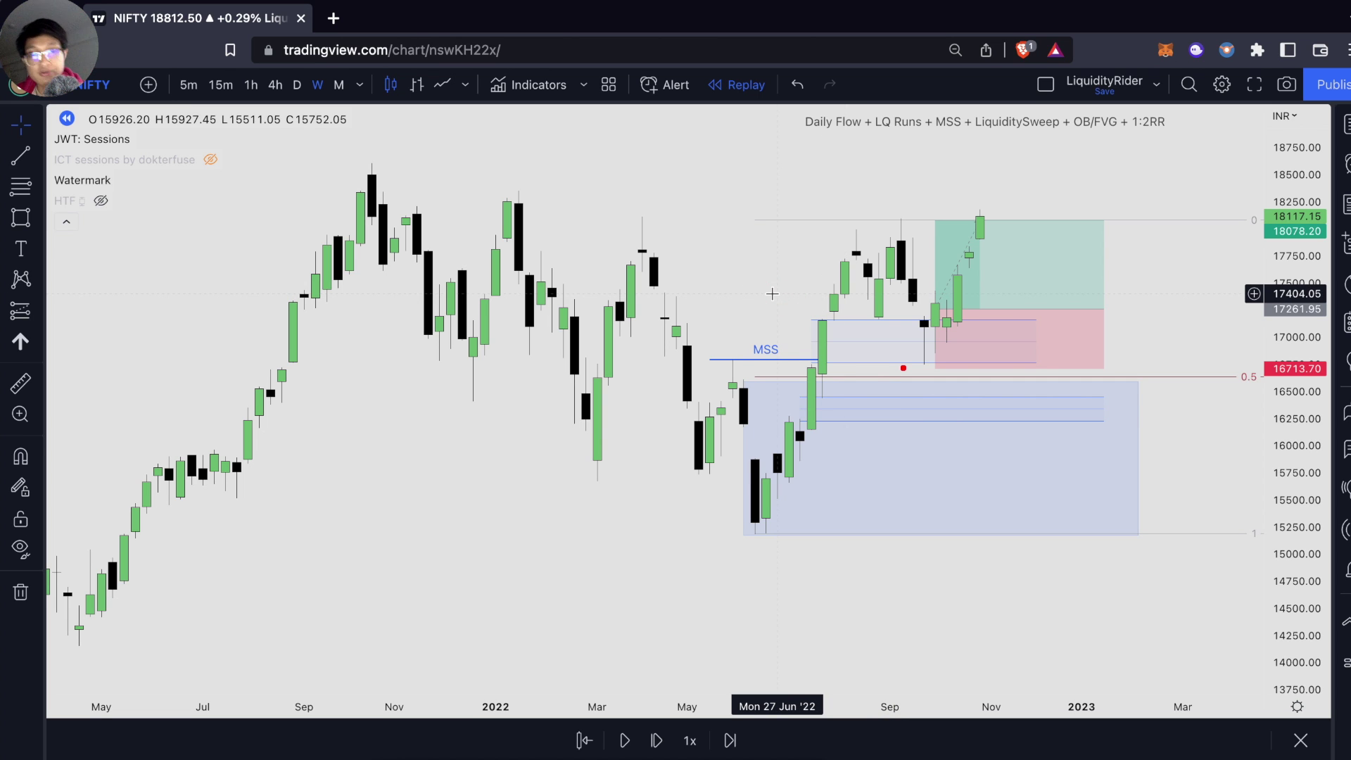
scroll(771, 293, up, 2)
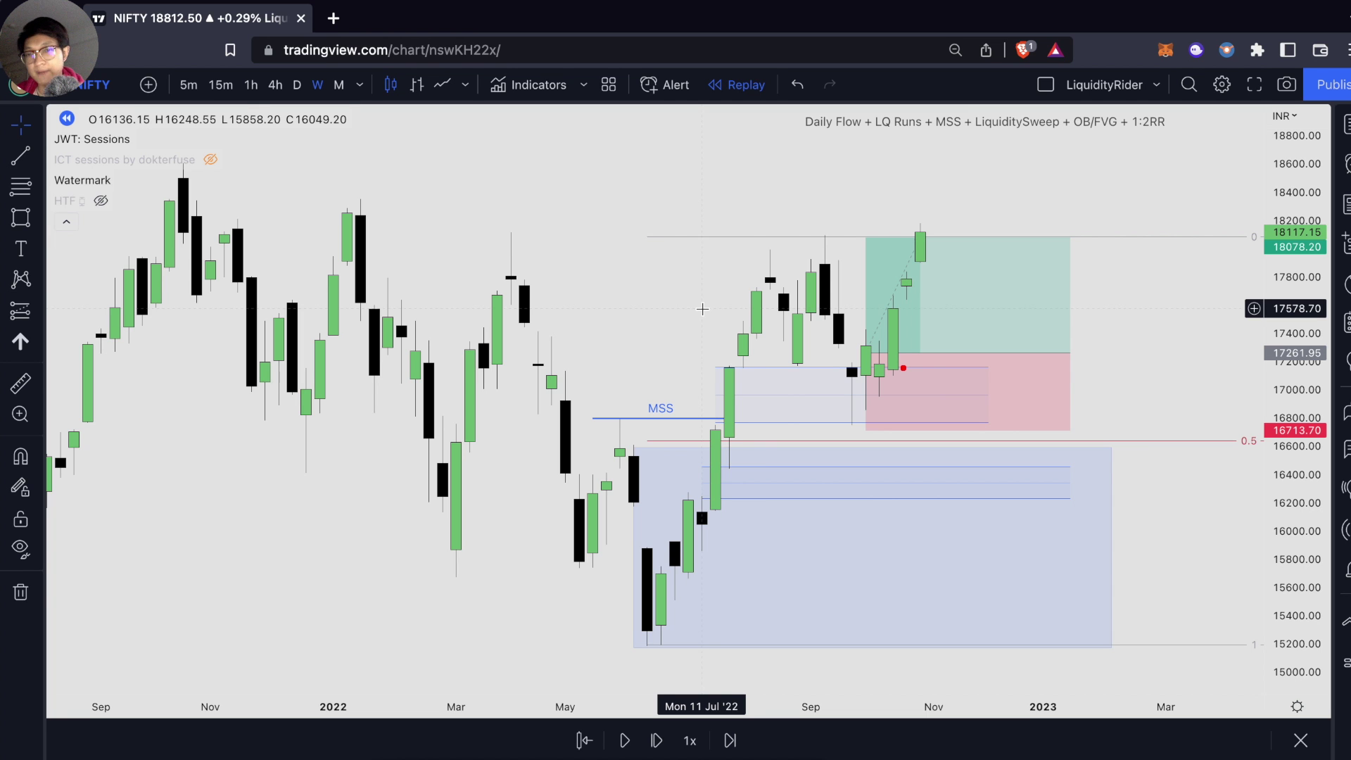
scroll(702, 309, left, 5)
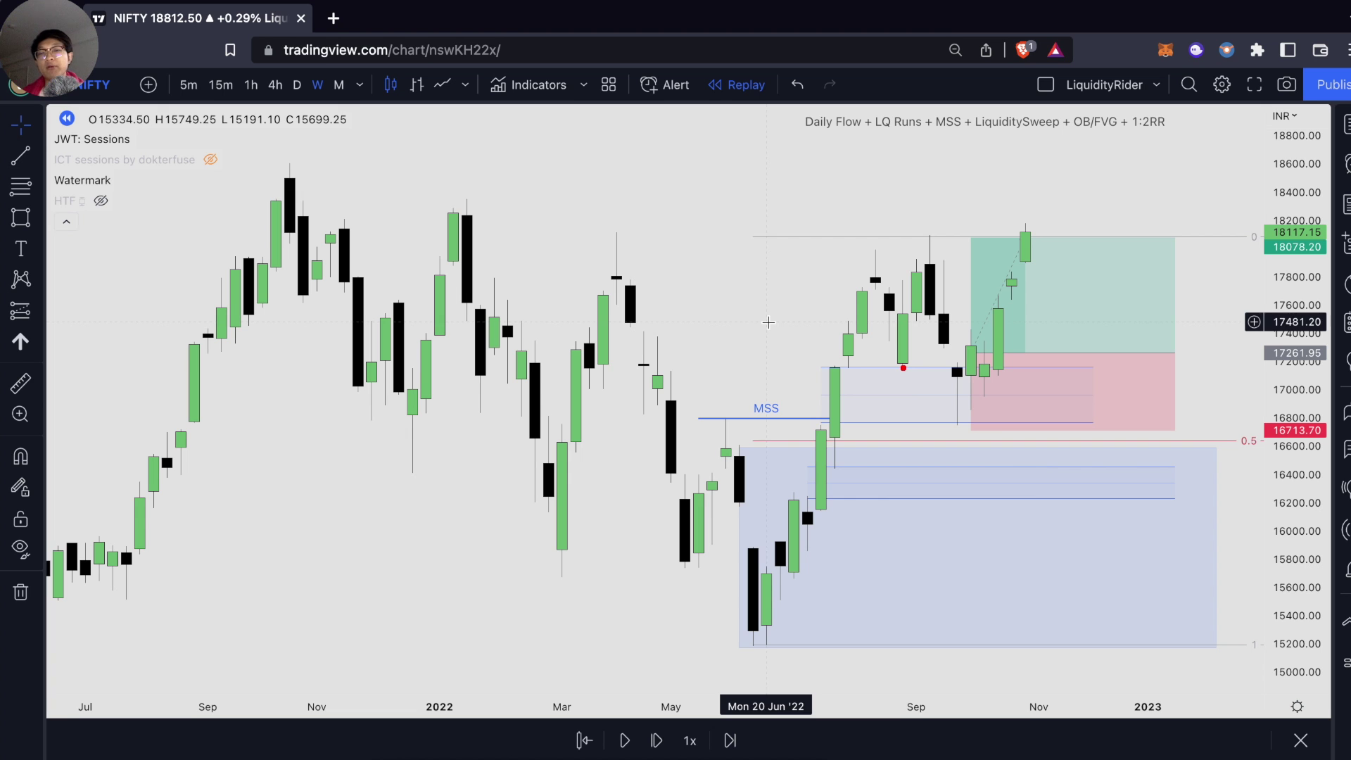
scroll(769, 323, down, 3)
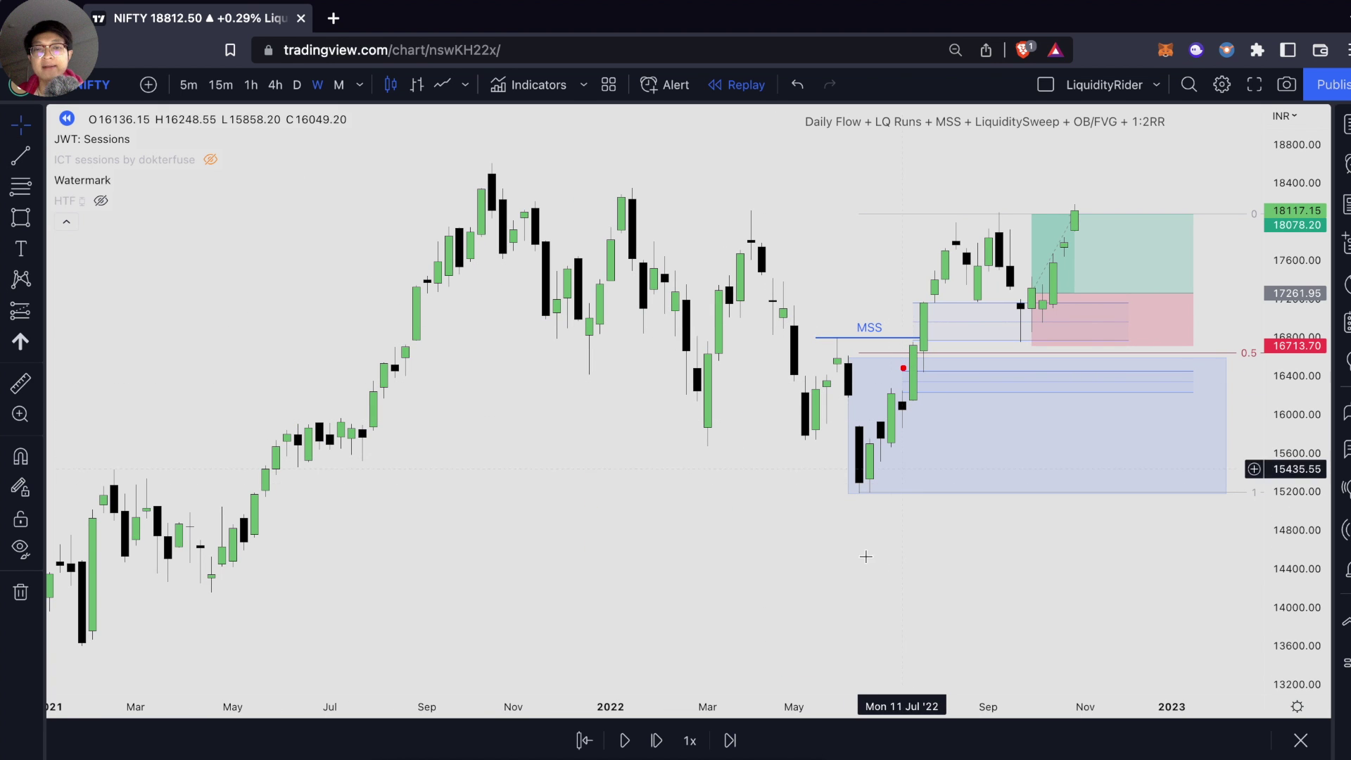
scroll(841, 450, up, 2)
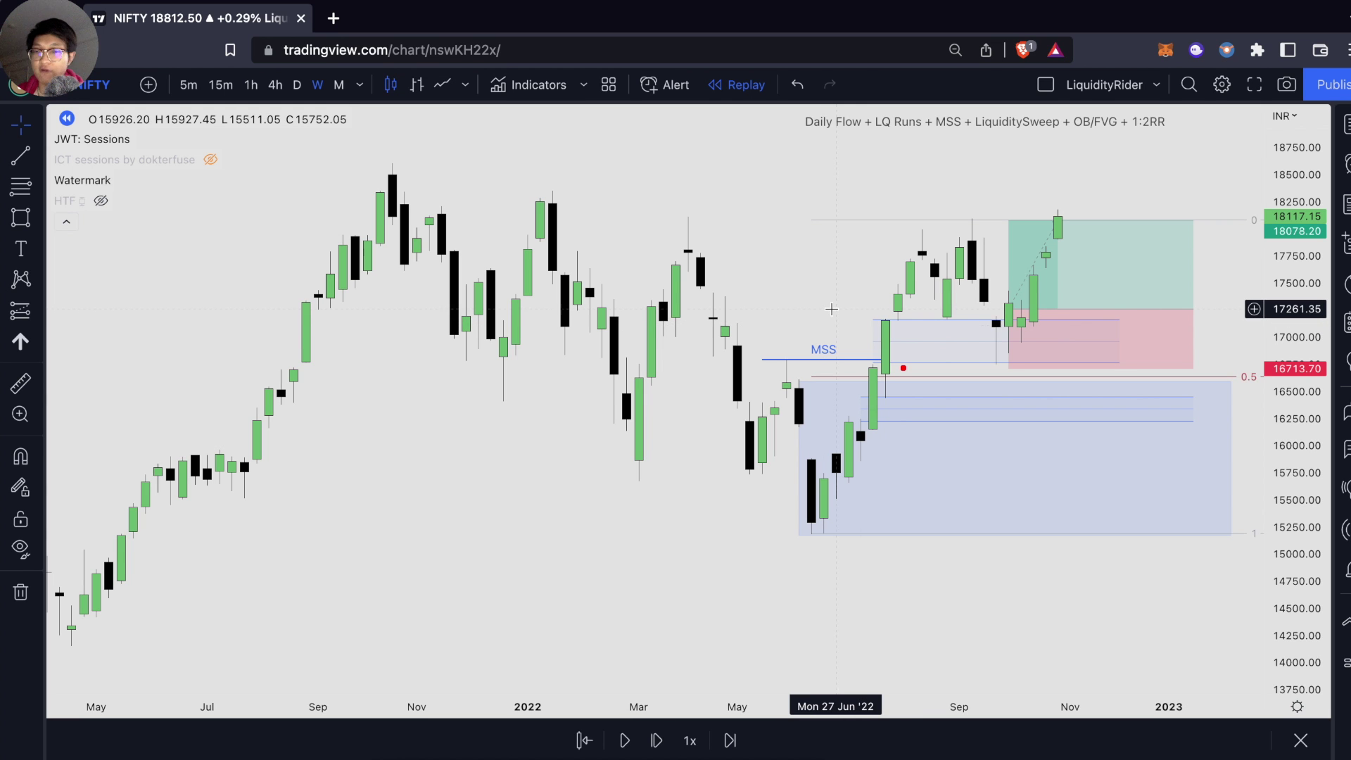
scroll(831, 308, up, 1)
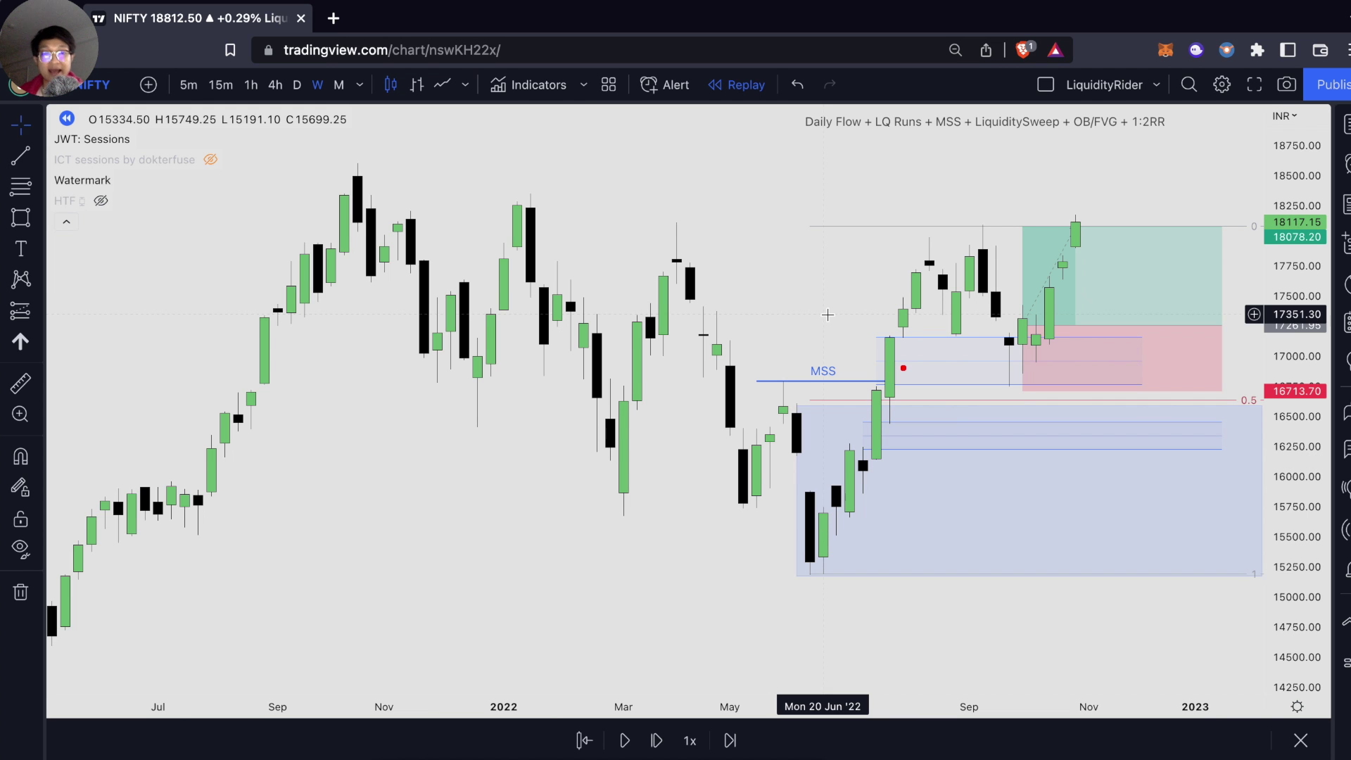
Step: Mark the April 2022, January 2022 and October 2021 highs with red crosses and sketch a horizontal line at about 18,430 through 2022
scroll(828, 315, down, 1)
drag(628, 205, 753, 238)
drag(682, 206, 639, 238)
mouse_move(487, 180)
mouse_down()
mouse_move(526, 180)
mouse_move(500, 197)
mouse_up()
click(320, 148)
mouse_move(320, 148)
mouse_down()
mouse_move(376, 187)
mouse_move(1207, 183)
mouse_up()
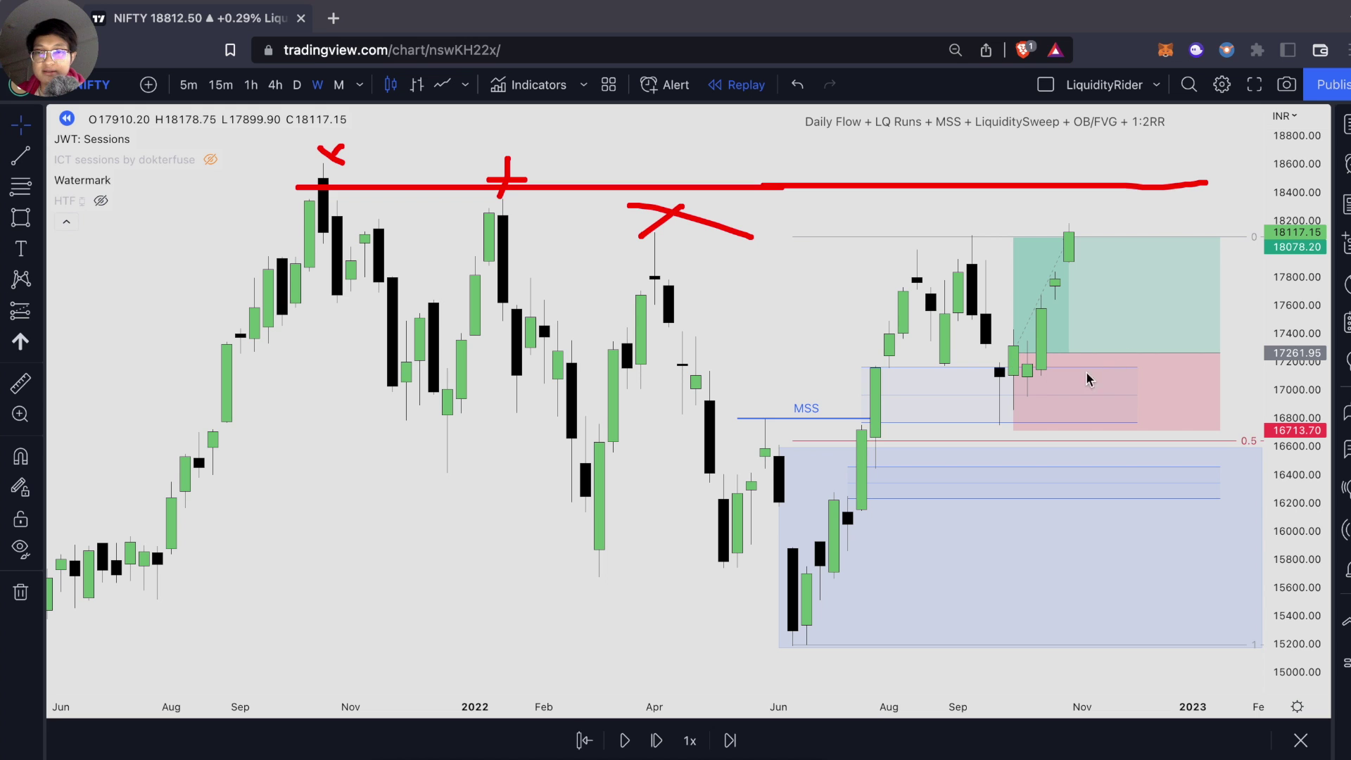
Step: Sketch a red arrow from the October 2022 candles up to about 18,700, and mark the three earlier swing highs again
mouse_move(1059, 402)
mouse_down()
mouse_move(1126, 154)
mouse_move(1010, 164)
mouse_up()
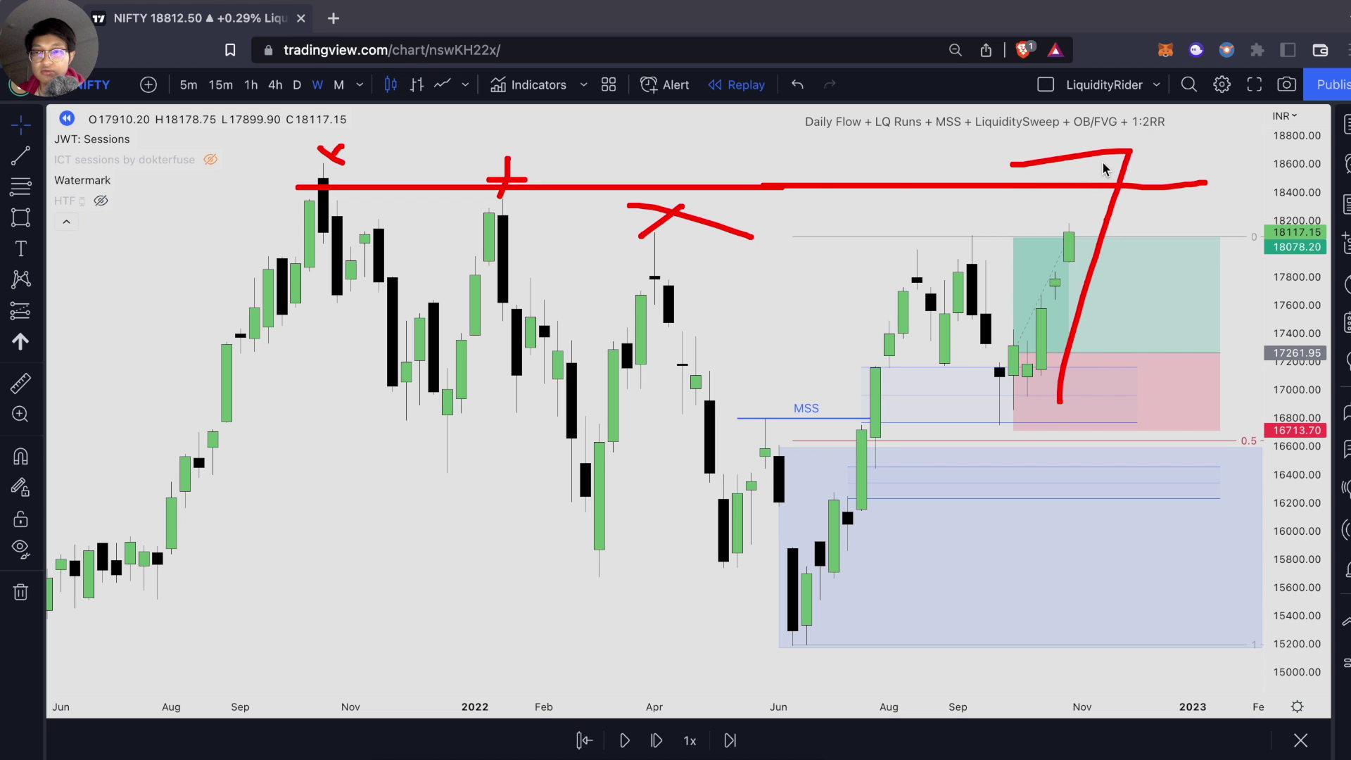
drag(1132, 150, 1141, 222)
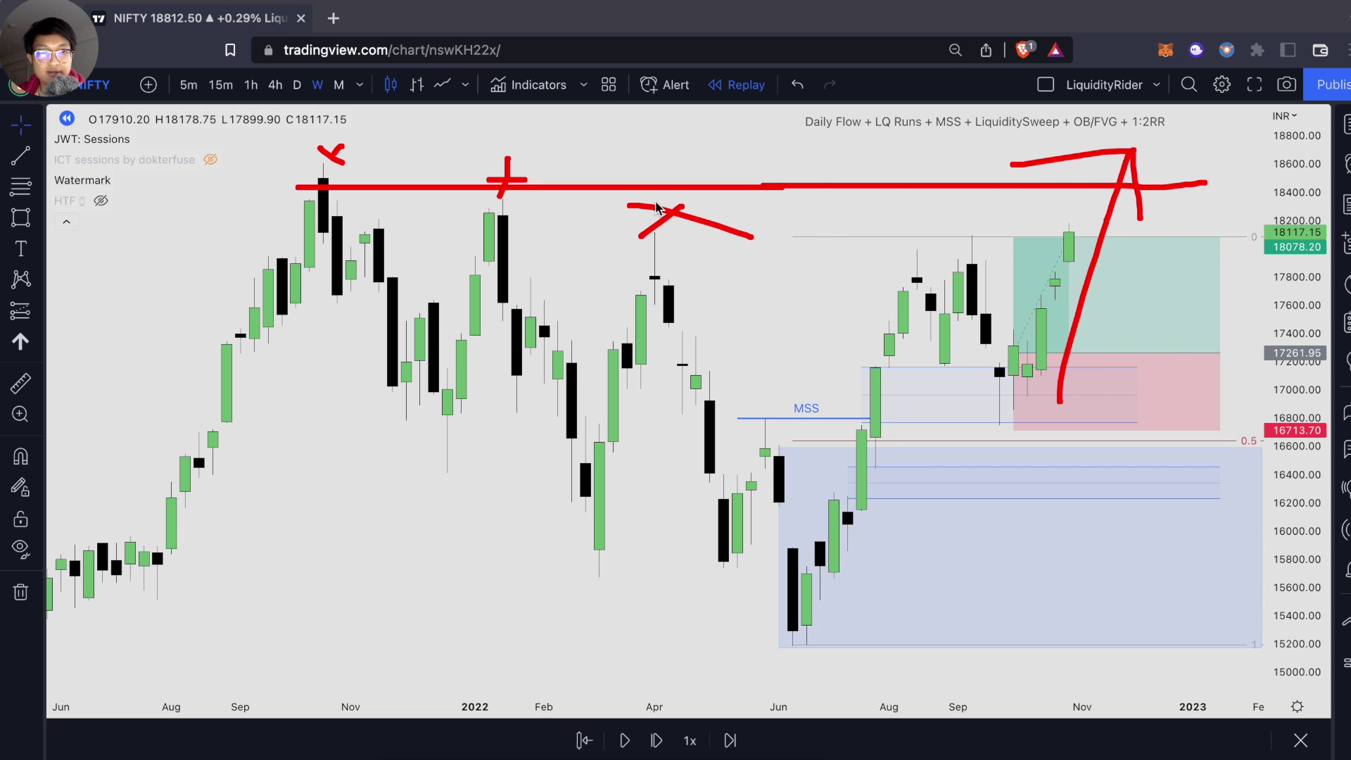
mouse_move(552, 150)
mouse_down()
mouse_move(673, 179)
mouse_move(615, 197)
mouse_up()
drag(486, 159, 520, 157)
drag(313, 155, 352, 158)
scroll(946, 642, down, 1)
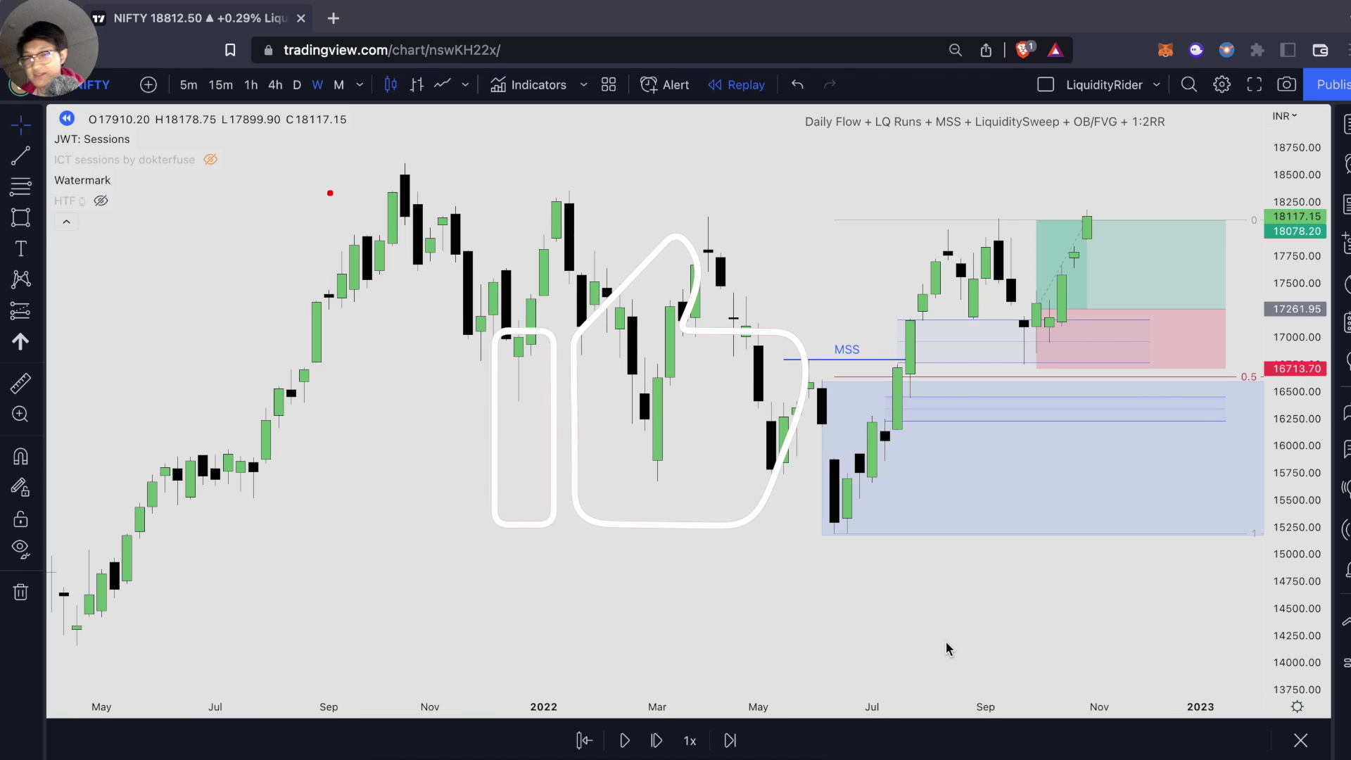